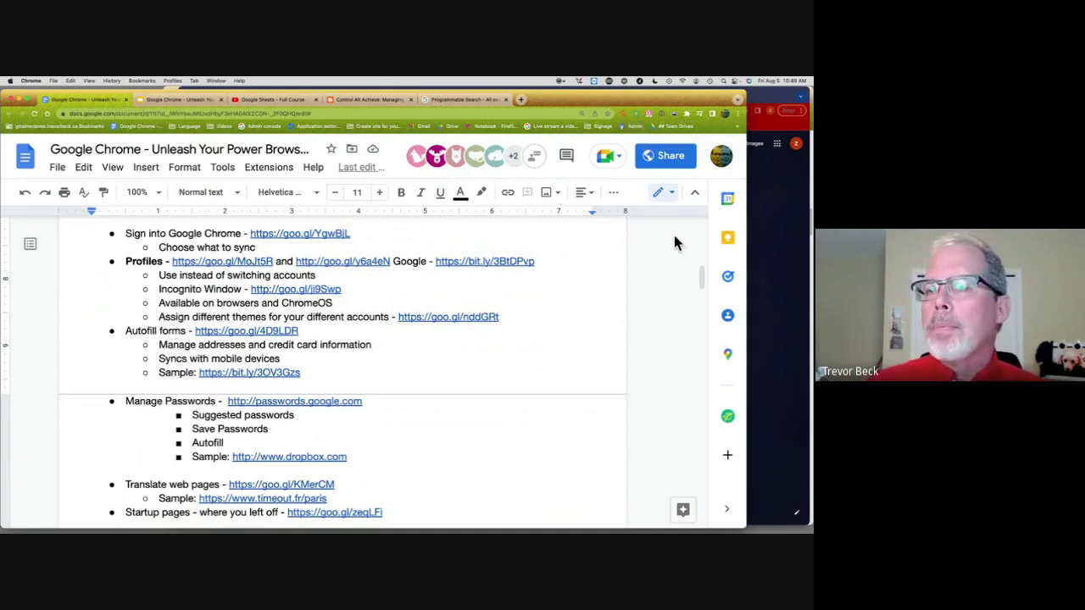
Step: Open the Signup MacEwan bookmark and zoom the newsletter signup page to 125%
{"action": "left_click", "coordinate": [762, 204]}
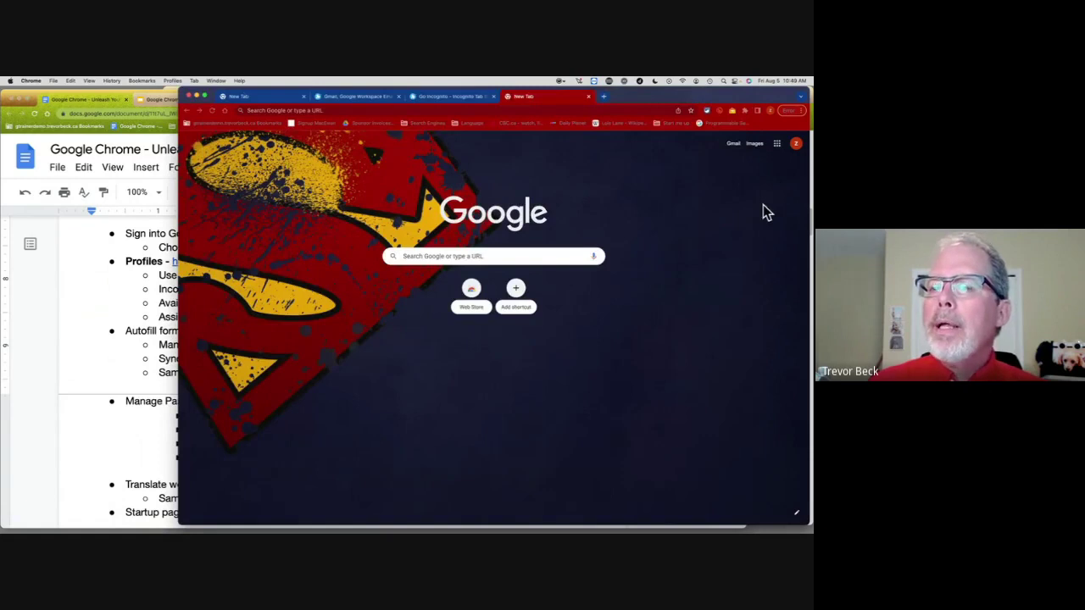
{"action": "left_click", "coordinate": [305, 124]}
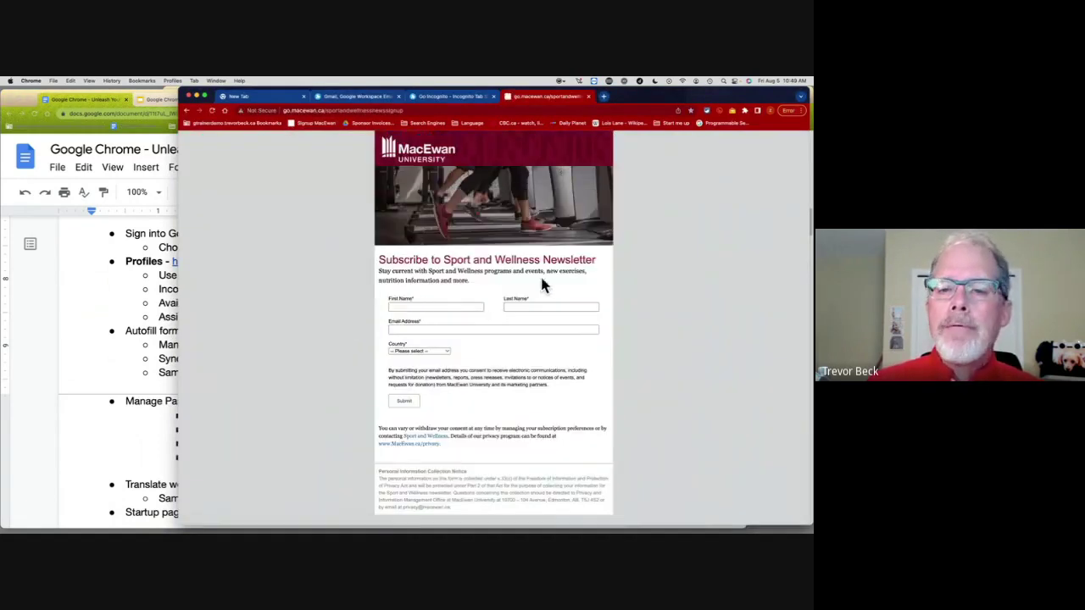
{"action": "key", "text": "super+equal"}
{"action": "key", "text": "super+equal"}
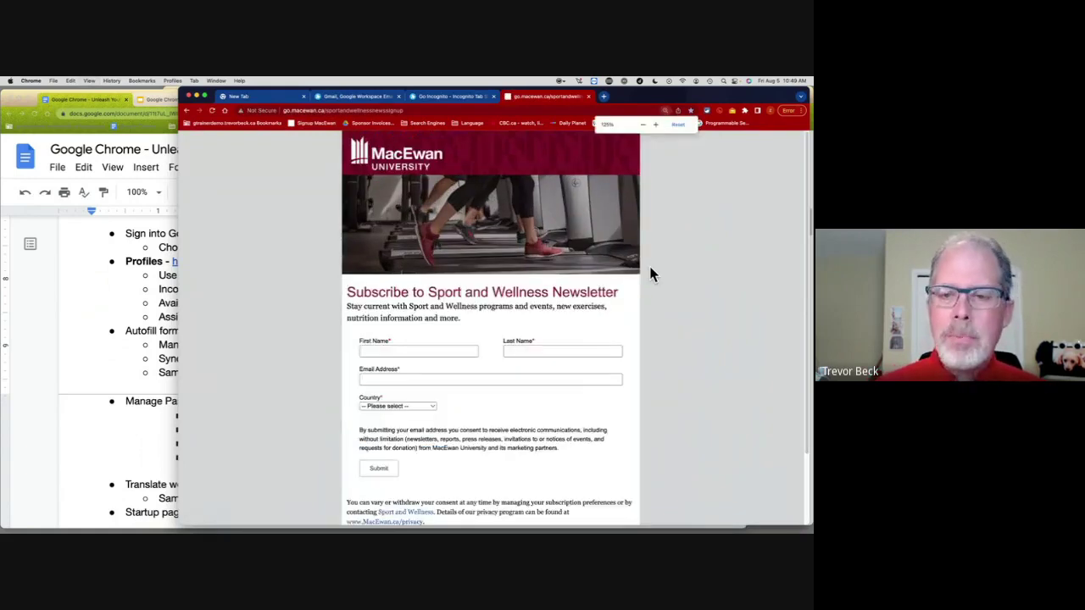
{"action": "scroll", "coordinate": [650, 275], "scroll_direction": "down", "scroll_amount": 1}
{"action": "scroll", "coordinate": [650, 276], "scroll_direction": "down", "scroll_amount": 2}
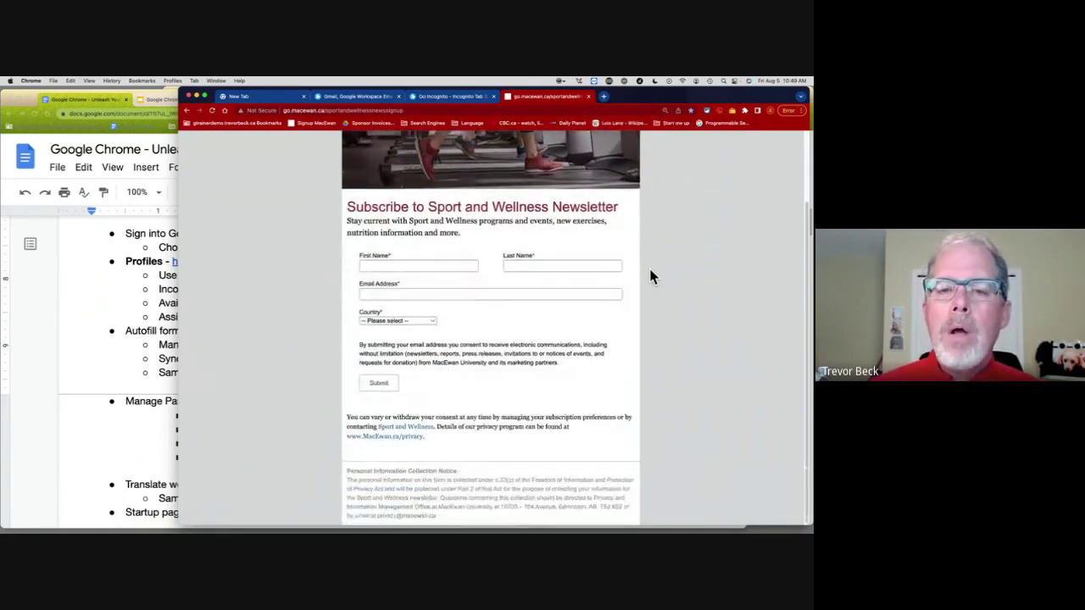
Step: Fill the newsletter form's name, email and Canada from the saved autofill suggestion
{"action": "left_click", "coordinate": [403, 265]}
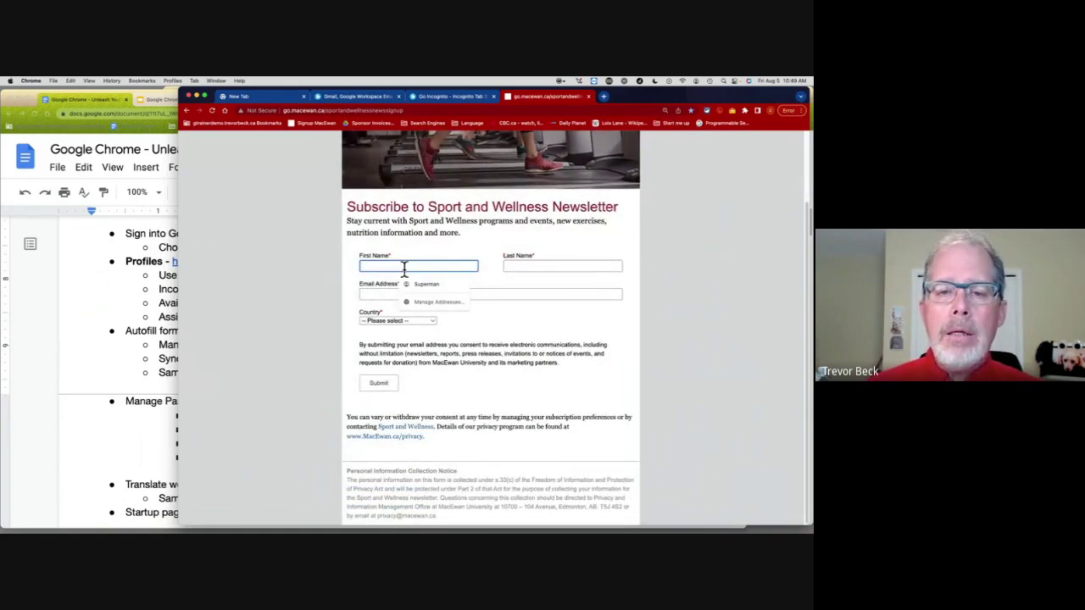
{"action": "left_click", "coordinate": [415, 285]}
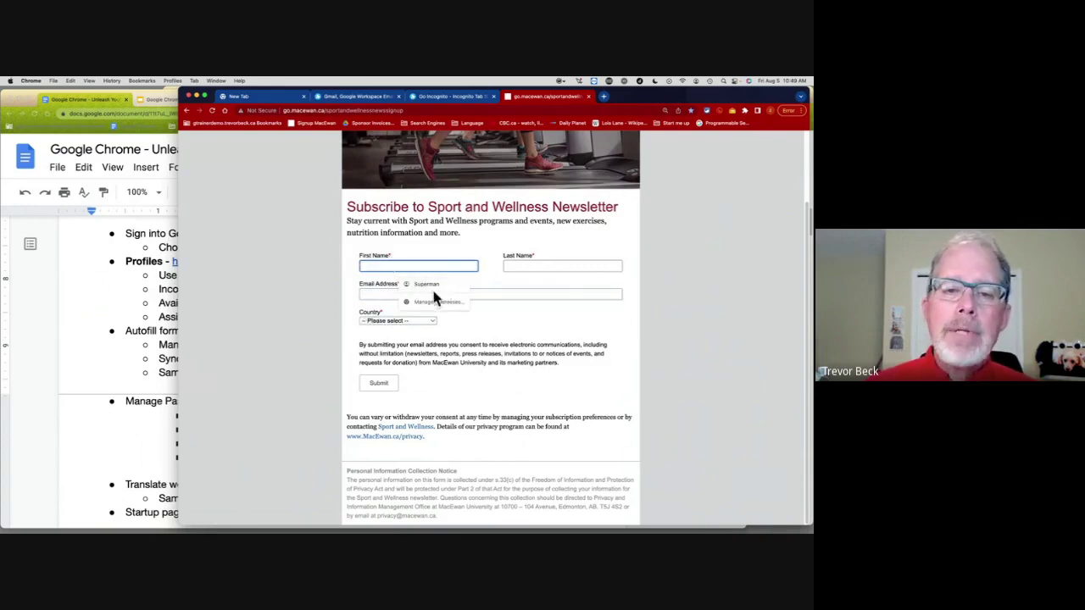
{"action": "left_click", "coordinate": [433, 287]}
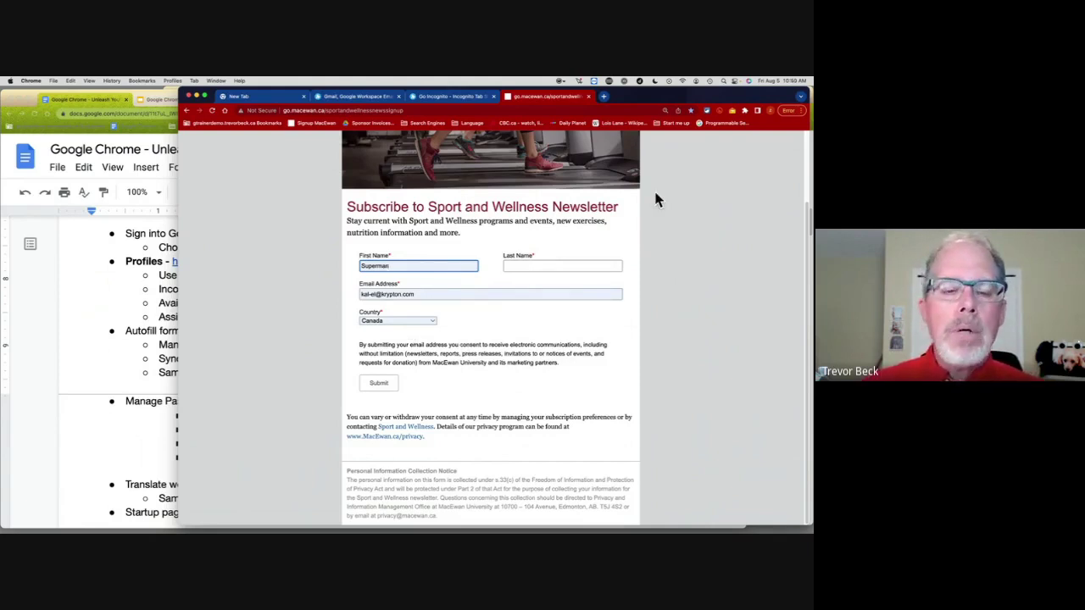
{"action": "left_click", "coordinate": [801, 111]}
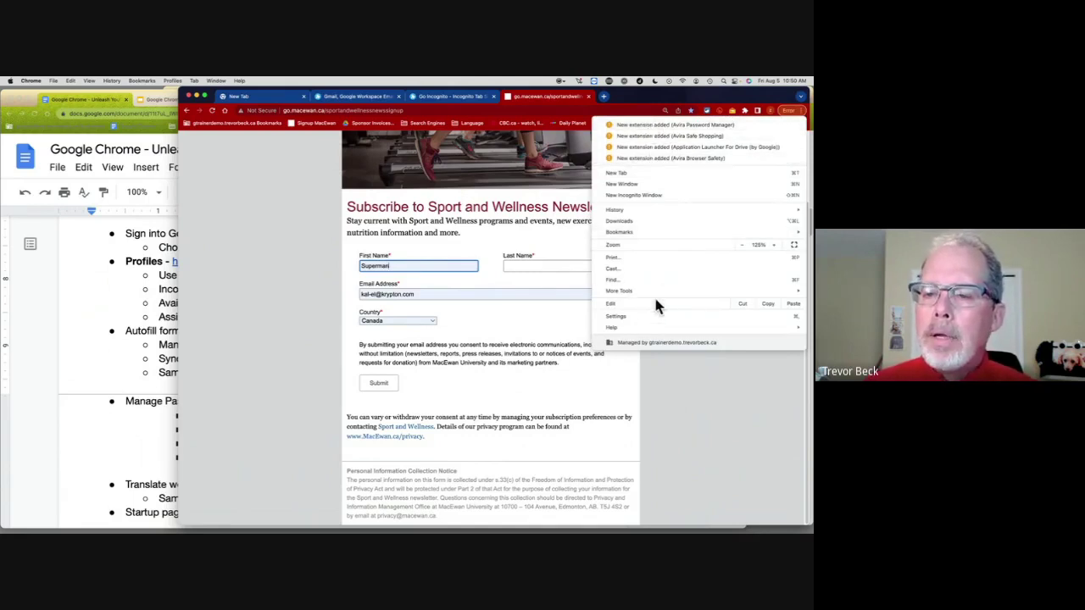
Step: Review Sync and Google services > Manage what you sync in Settings, then go to Autofill
{"action": "left_click", "coordinate": [637, 320]}
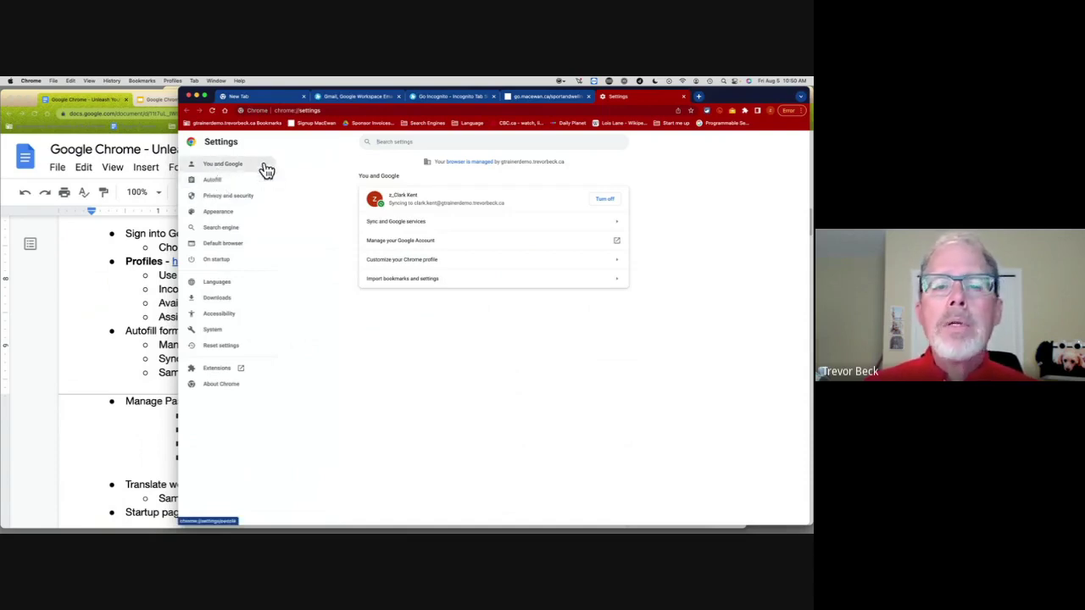
{"action": "left_click", "coordinate": [408, 229]}
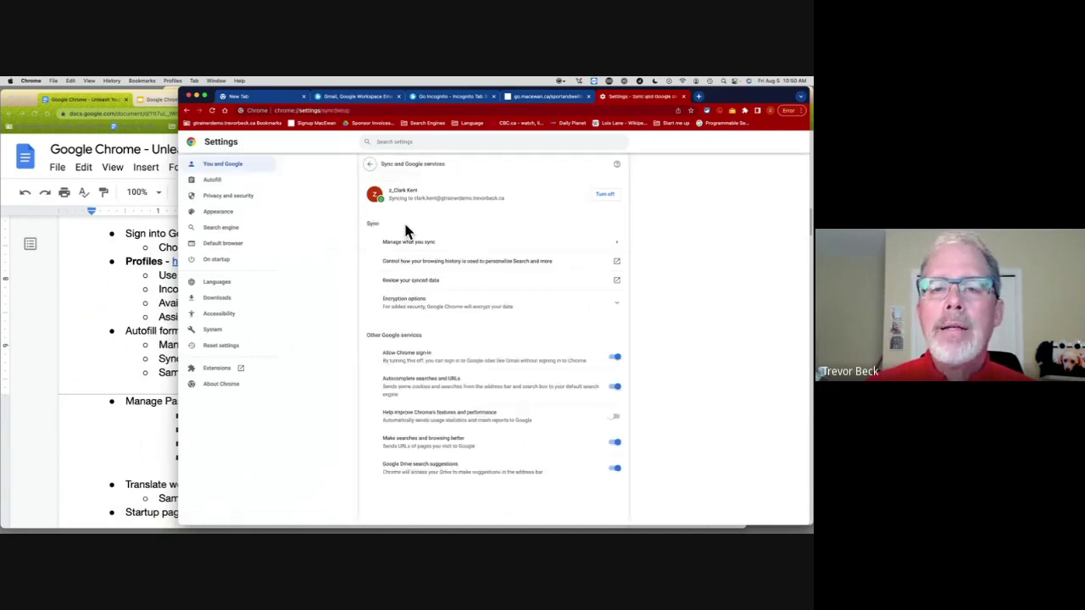
{"action": "left_click", "coordinate": [424, 244]}
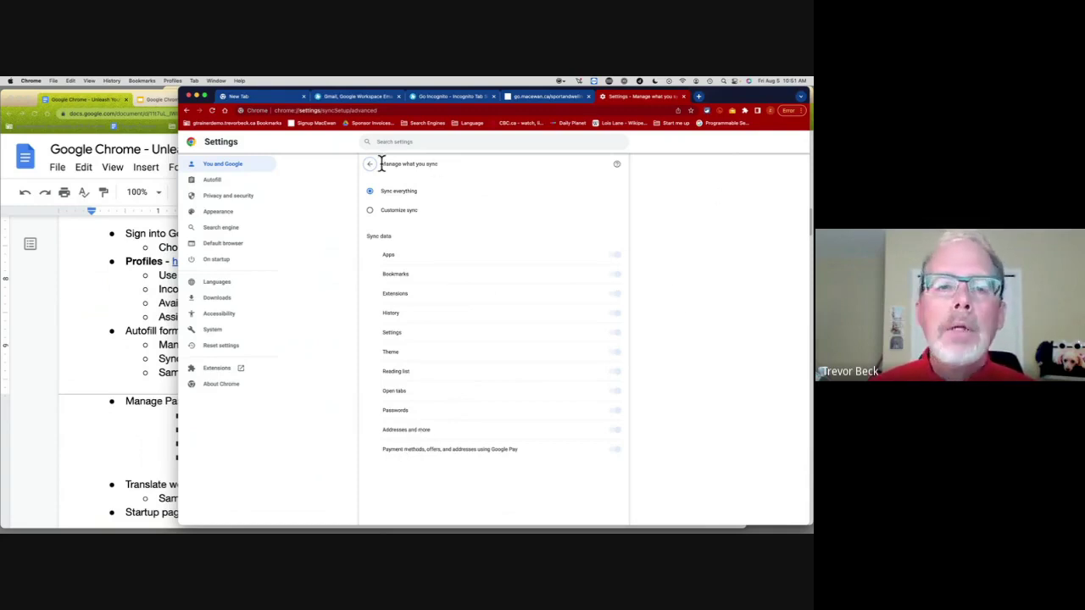
{"action": "left_click", "coordinate": [237, 184]}
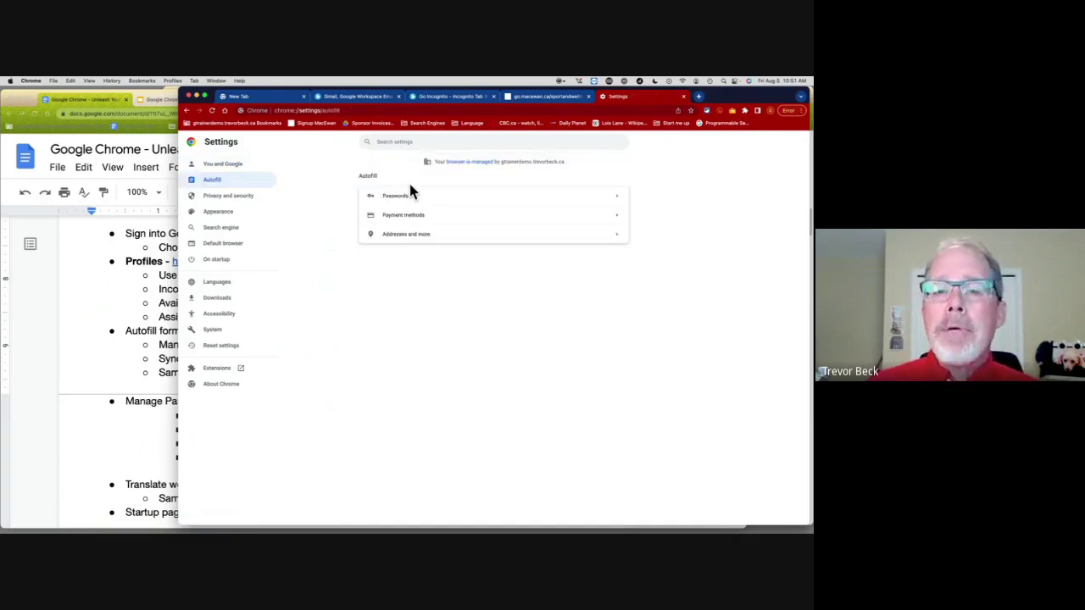
Step: View the saved address in the editor without changes, then begin a blank new address
{"action": "left_click", "coordinate": [462, 237]}
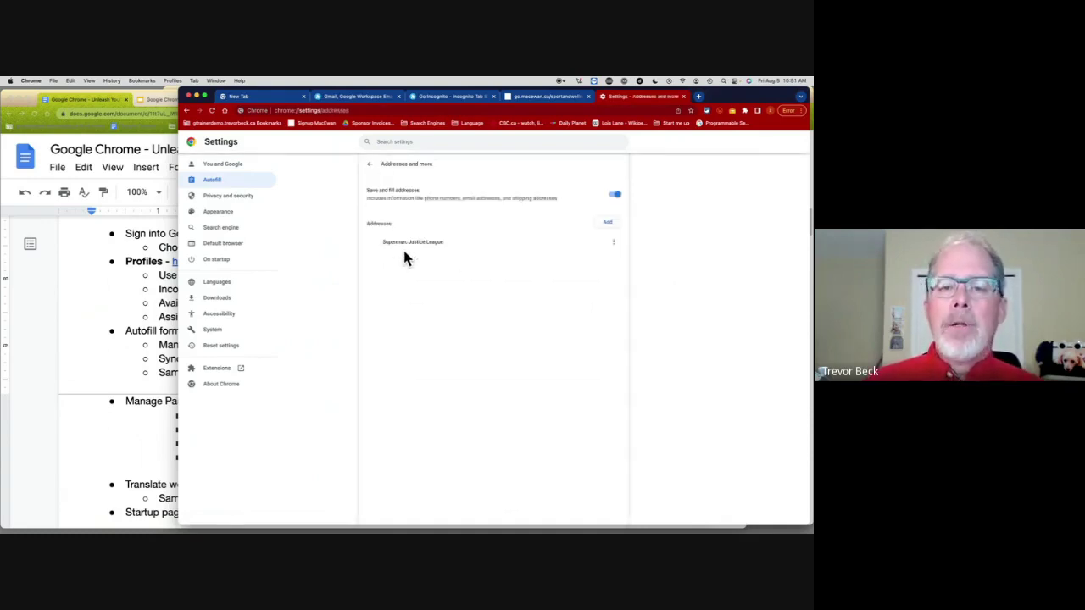
{"action": "left_click", "coordinate": [617, 246]}
{"action": "left_click", "coordinate": [610, 244]}
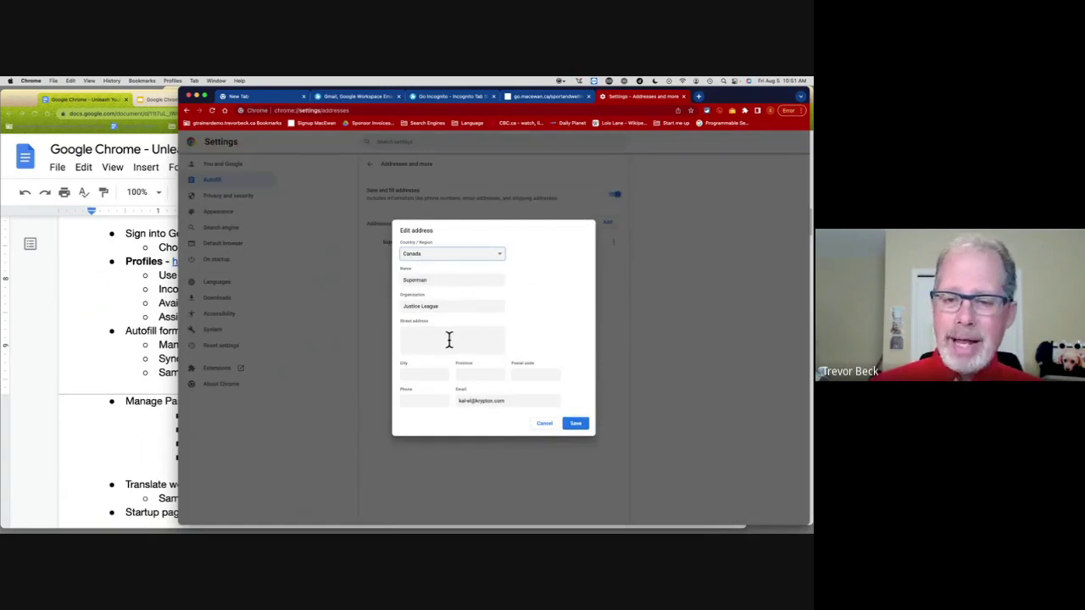
{"action": "left_click", "coordinate": [543, 424]}
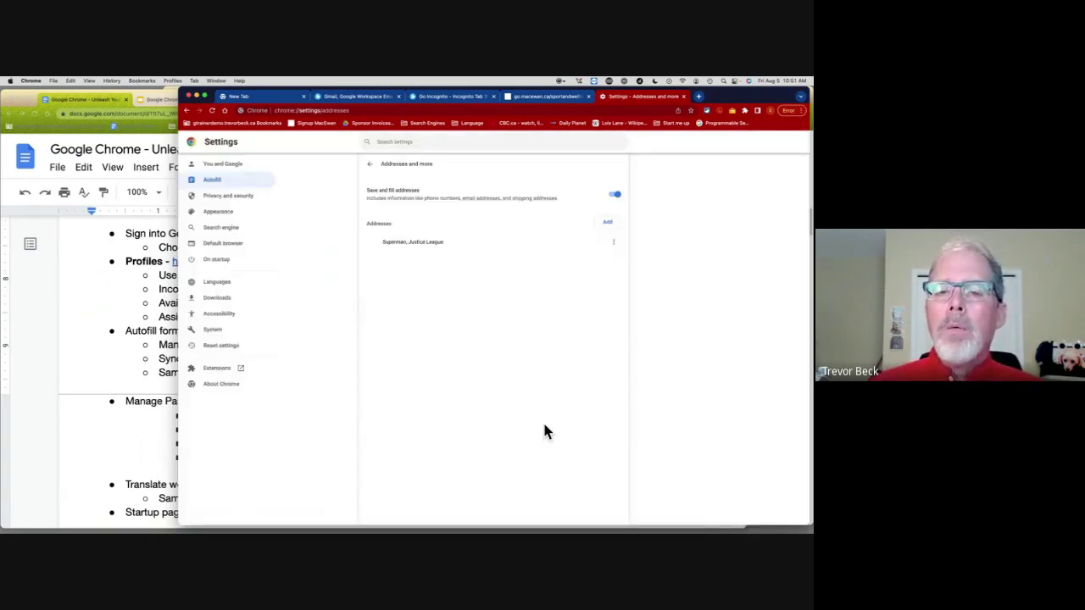
{"action": "left_click", "coordinate": [609, 226]}
{"action": "left_click", "coordinate": [418, 279]}
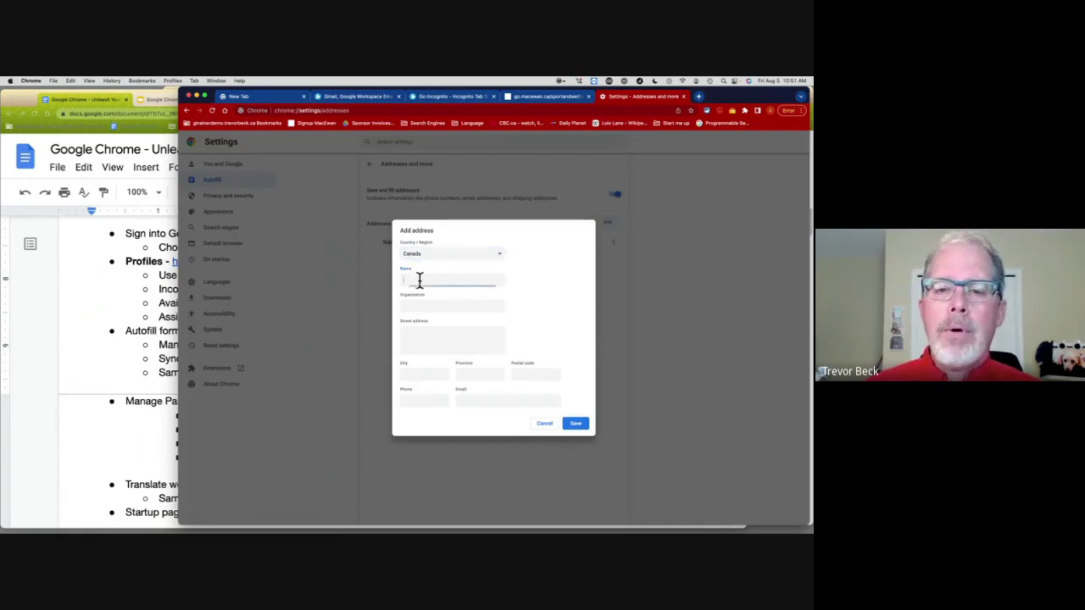
Step: Set the new address's country to United States
{"action": "left_click", "coordinate": [488, 256]}
{"action": "scroll", "coordinate": [462, 356], "scroll_direction": "down", "scroll_amount": 15}
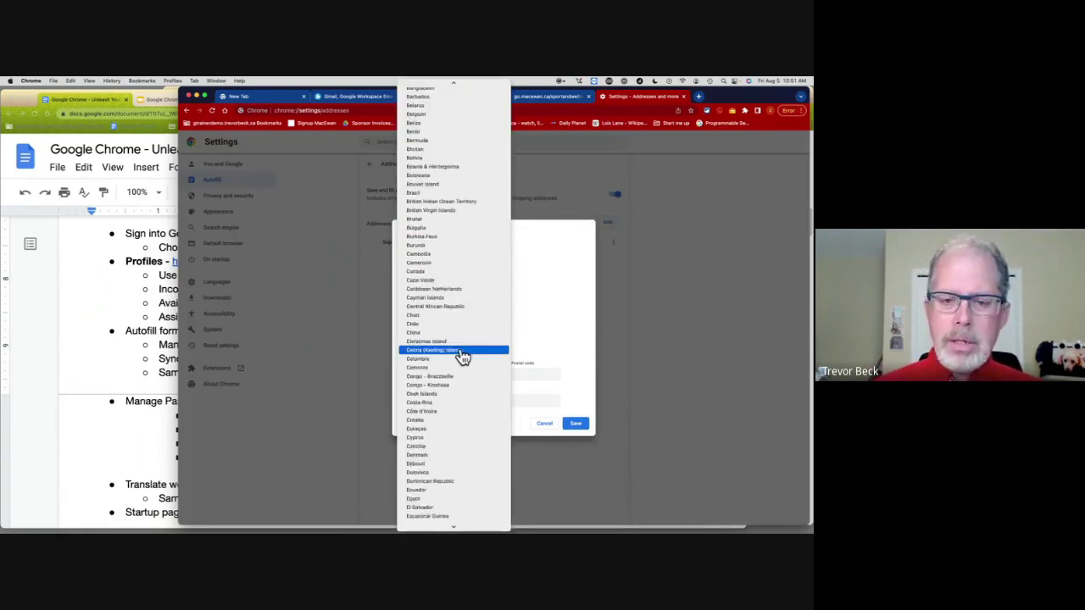
{"action": "scroll", "coordinate": [462, 356], "scroll_direction": "down", "scroll_amount": 10}
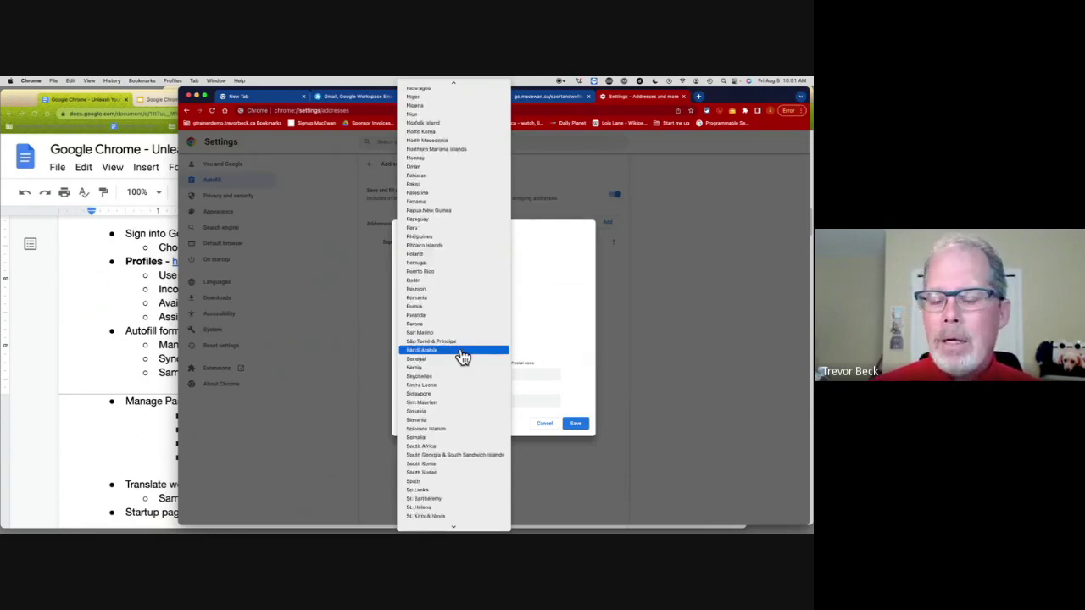
{"action": "scroll", "coordinate": [461, 356], "scroll_direction": "down", "scroll_amount": 5}
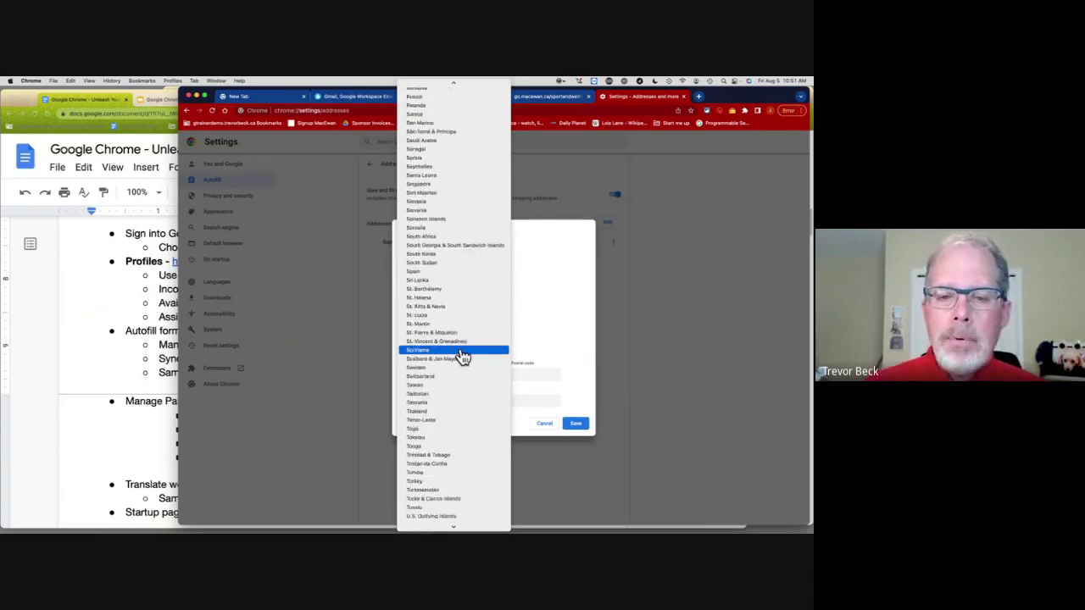
{"action": "scroll", "coordinate": [462, 355], "scroll_direction": "up", "scroll_amount": 5}
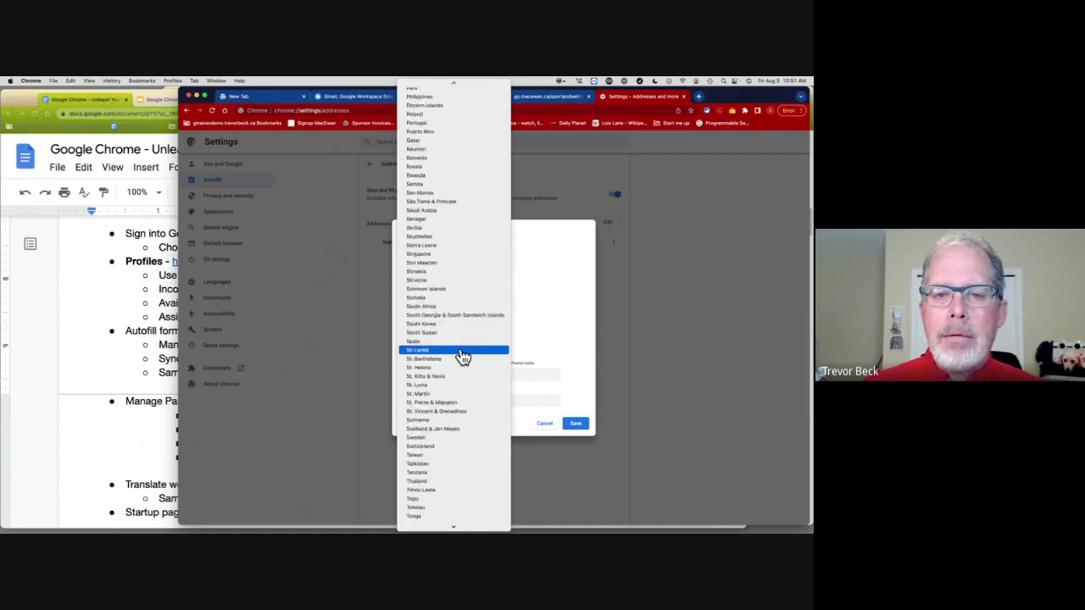
{"action": "scroll", "coordinate": [462, 356], "scroll_direction": "down", "scroll_amount": 8}
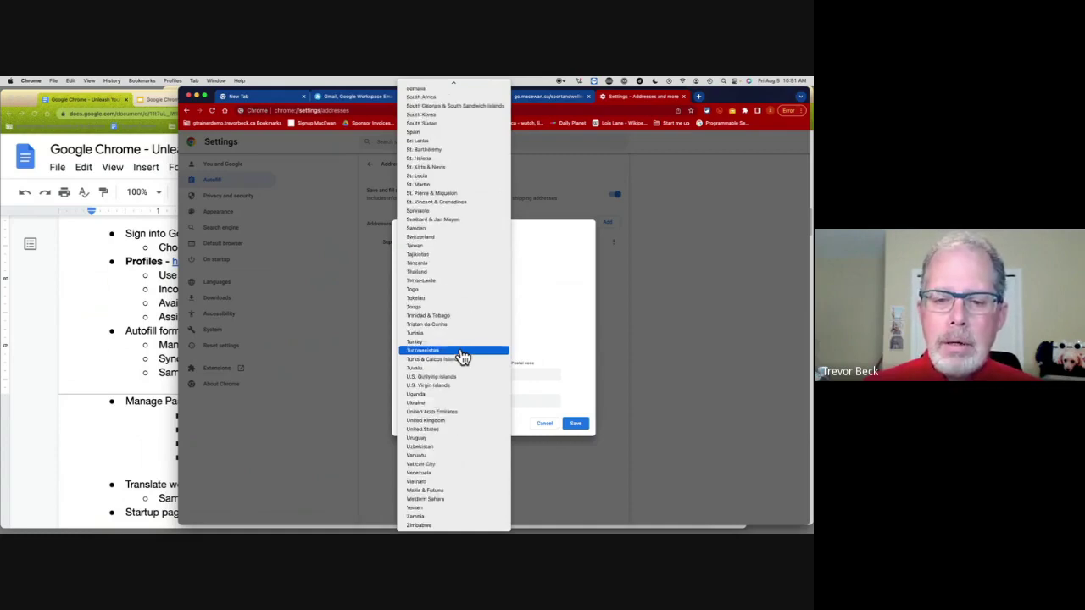
{"action": "left_click", "coordinate": [423, 430]}
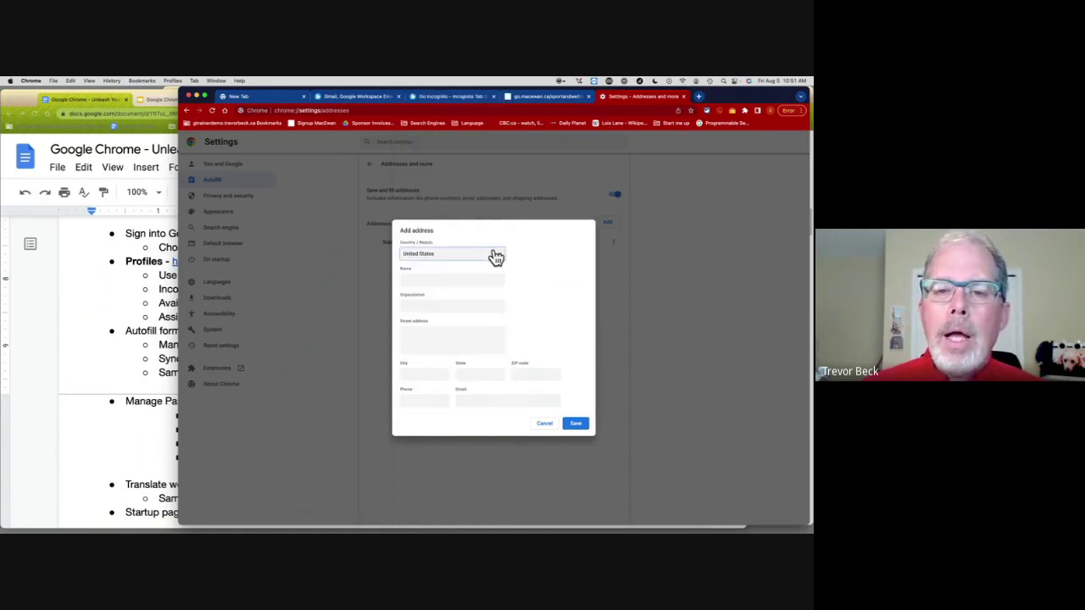
Step: Enter the contact's name, Daily Planet organization, city, state and e-mail, then save the address
{"action": "left_click", "coordinate": [439, 278]}
{"action": "type", "text": "G"}
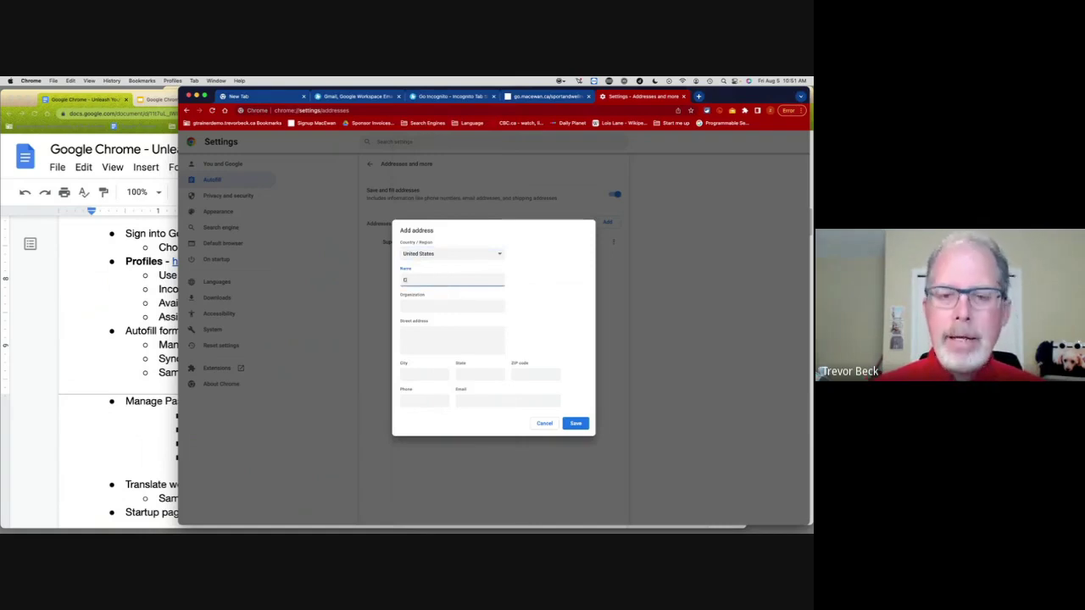
{"action": "type", "text": "lark Kent"}
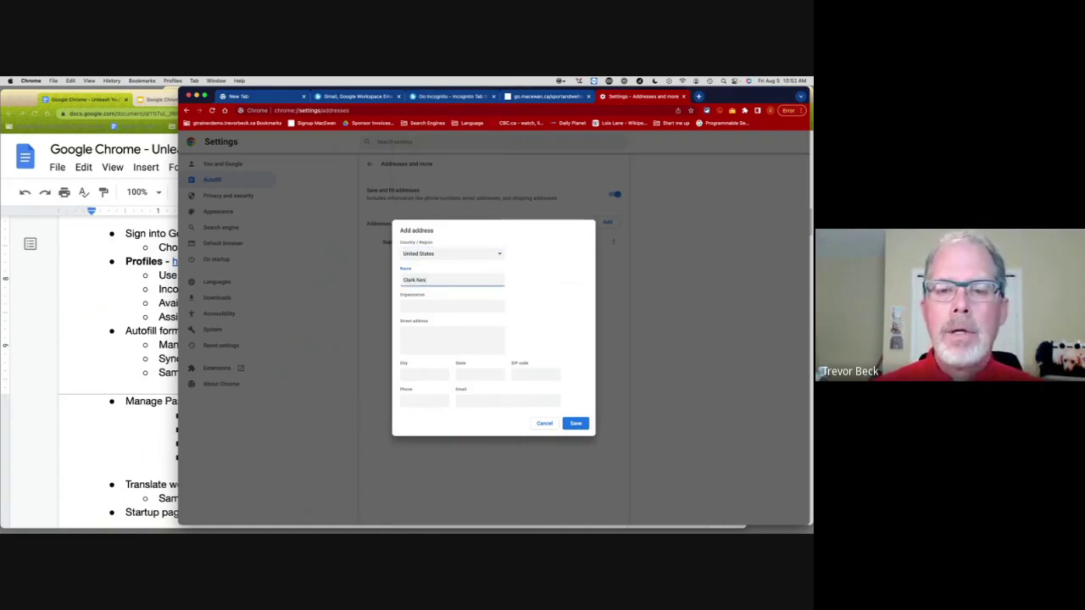
{"action": "key", "text": "Tab"}
{"action": "type", "text": "Daily Plan"}
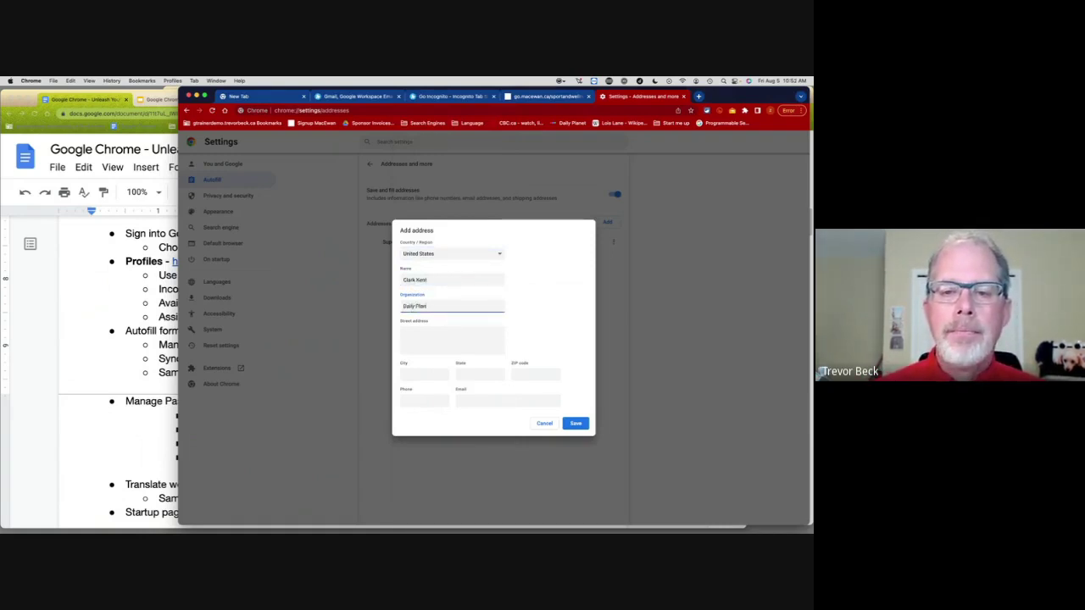
{"action": "type", "text": "et"}
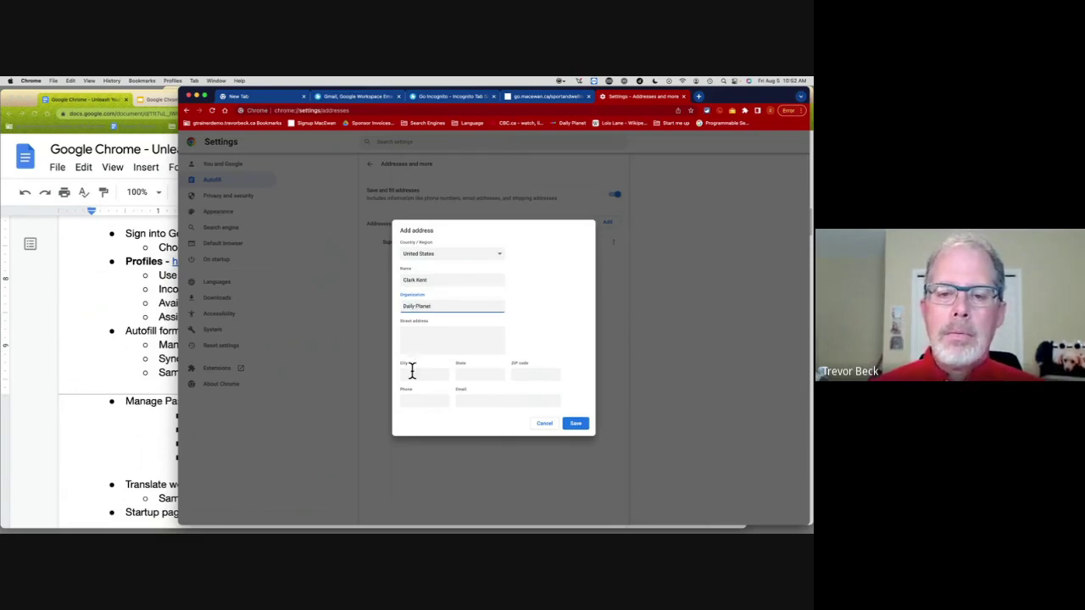
{"action": "left_click", "coordinate": [411, 371]}
{"action": "type", "text": "Metropolis"}
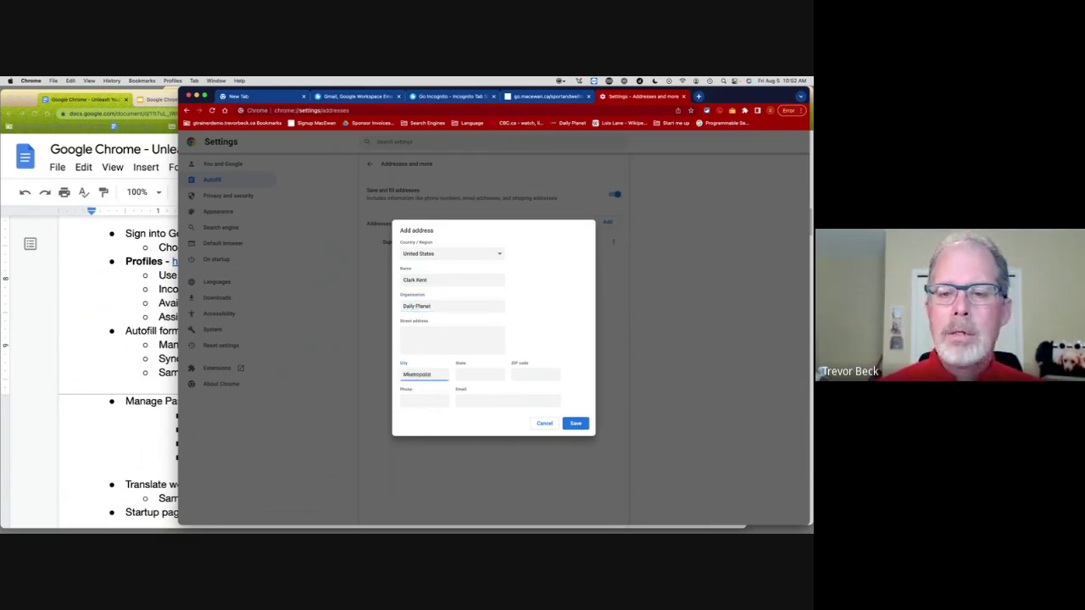
{"action": "left_click", "coordinate": [479, 373]}
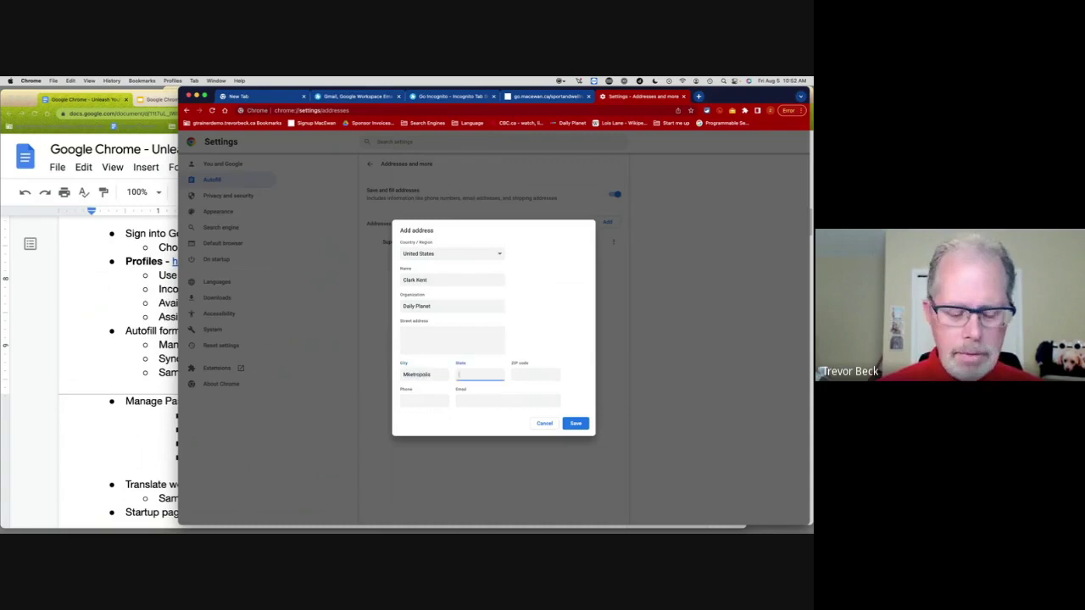
{"action": "type", "text": "Washing"}
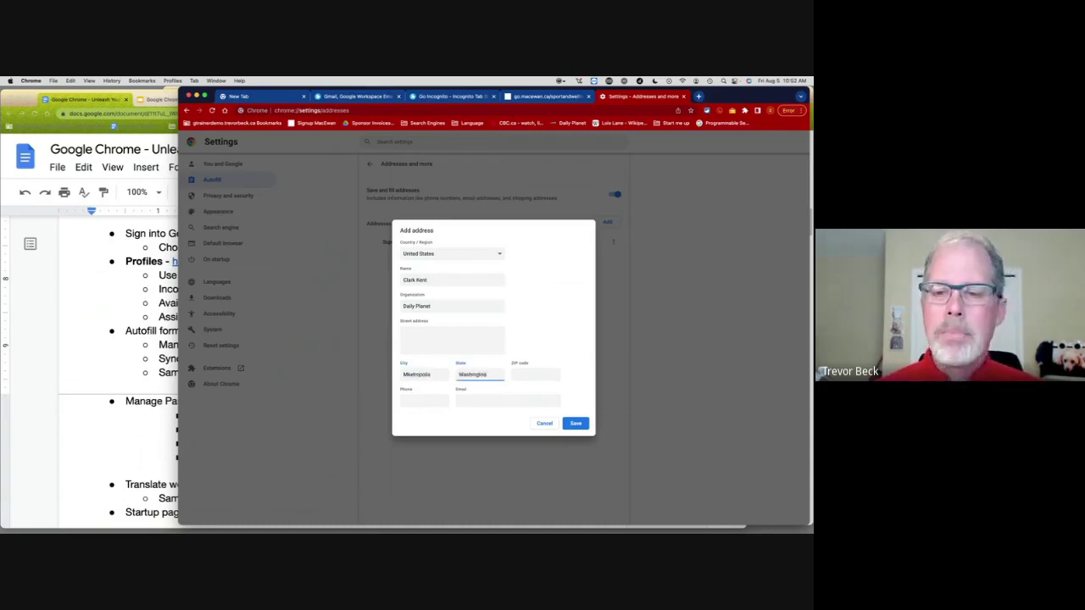
{"action": "type", "text": "ton"}
{"action": "key", "text": "Tab"}
{"action": "left_click", "coordinate": [472, 400]}
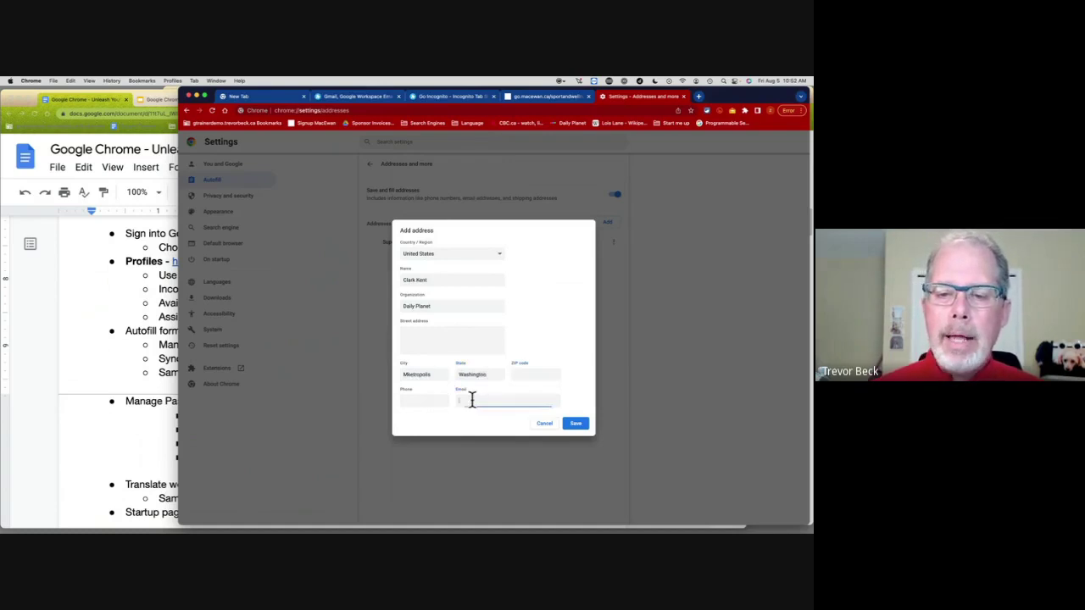
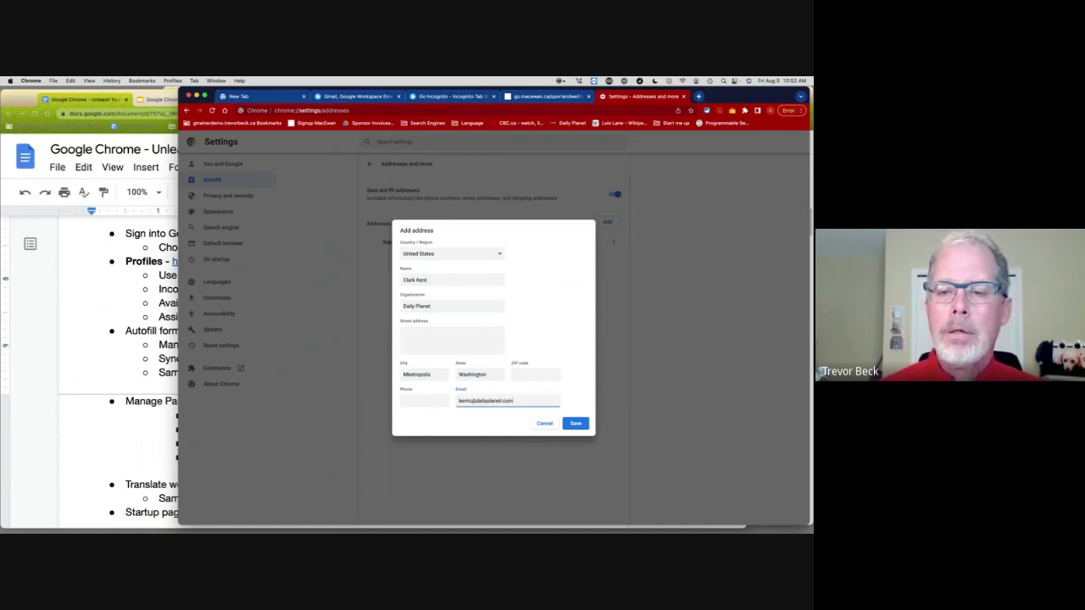
{"action": "left_click", "coordinate": [582, 422]}
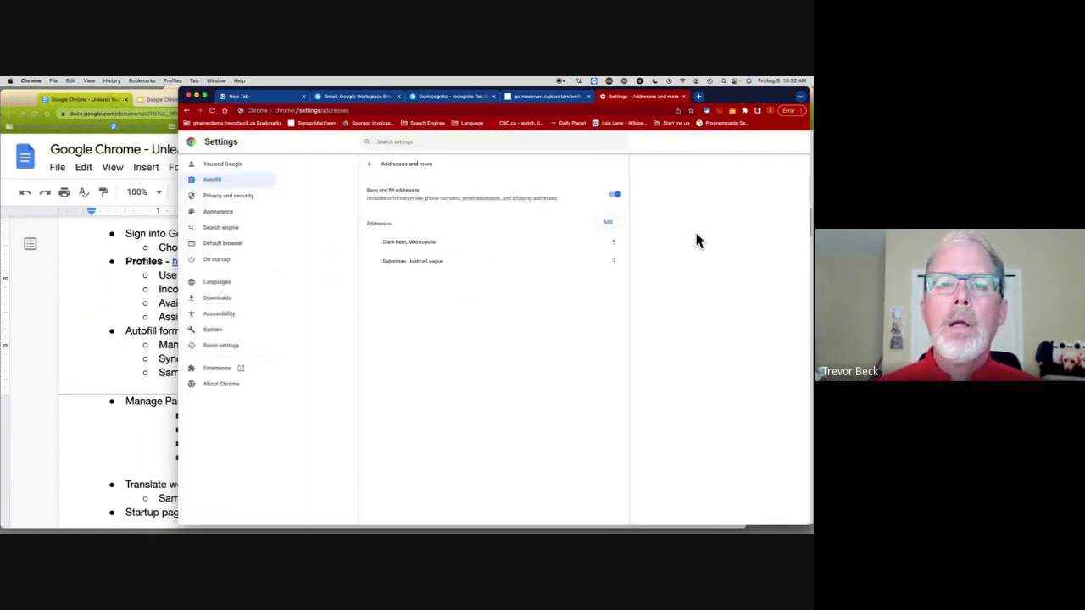
Step: Confirm both saved addresses appear as First Name suggestions on the MacEwan form, then return to Google Docs
{"action": "left_click", "coordinate": [527, 99]}
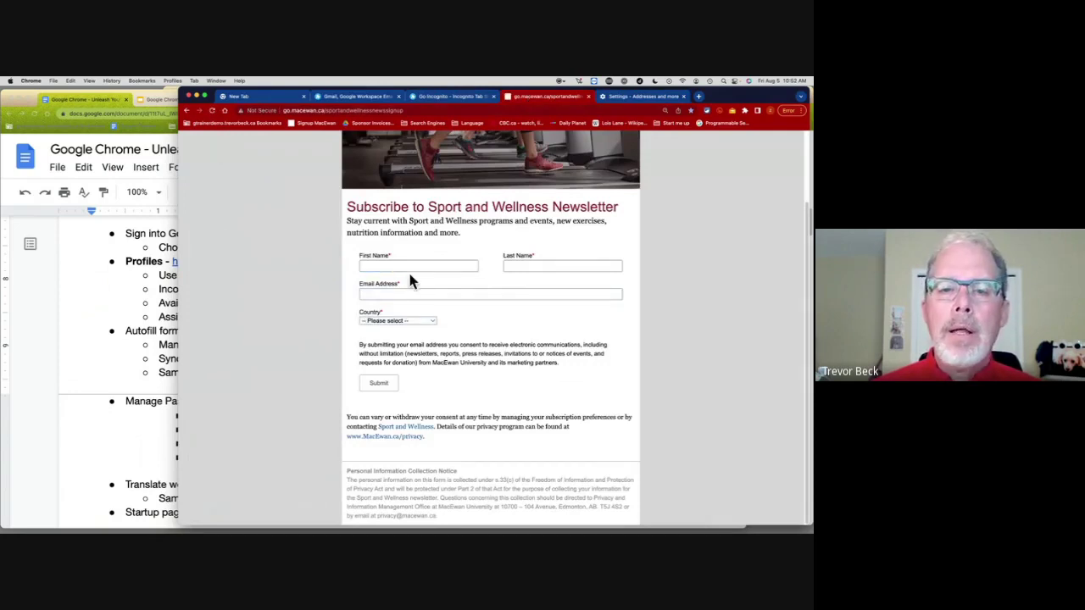
{"action": "left_click", "coordinate": [434, 266]}
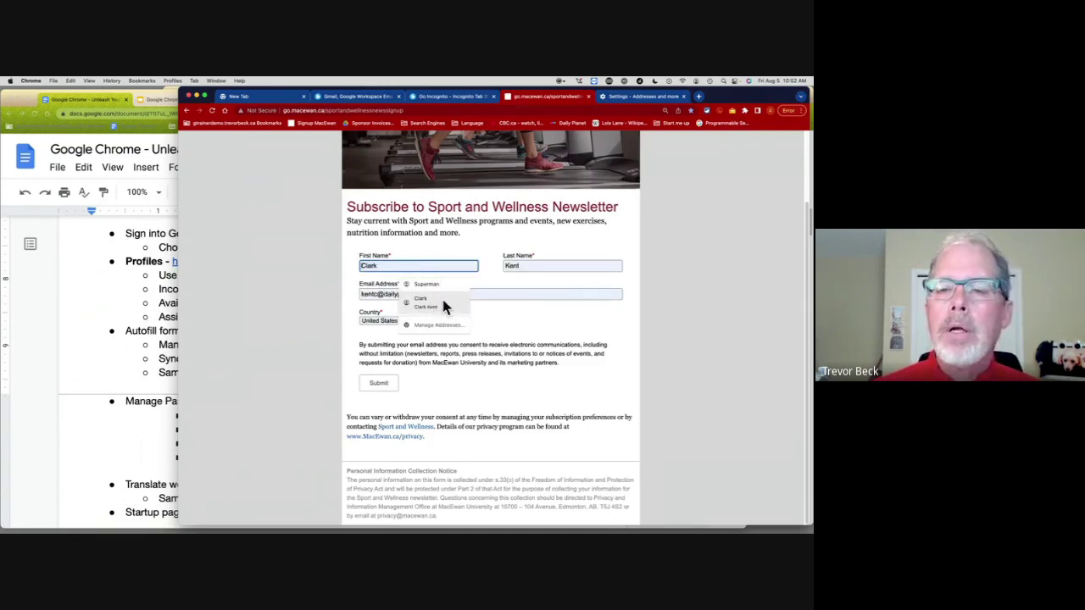
{"action": "left_click", "coordinate": [634, 96]}
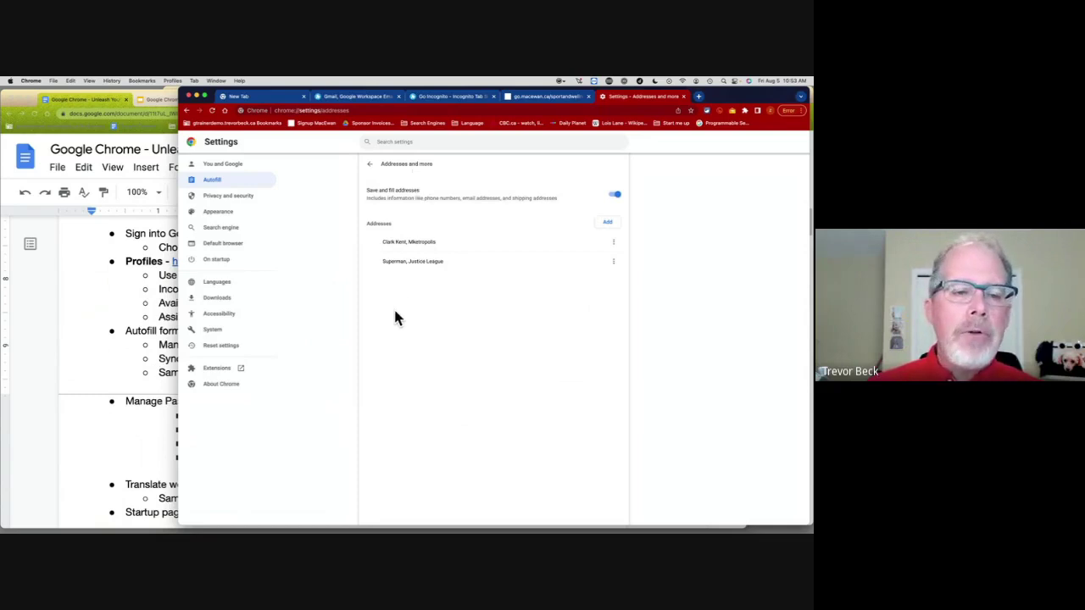
{"action": "left_click", "coordinate": [173, 349]}
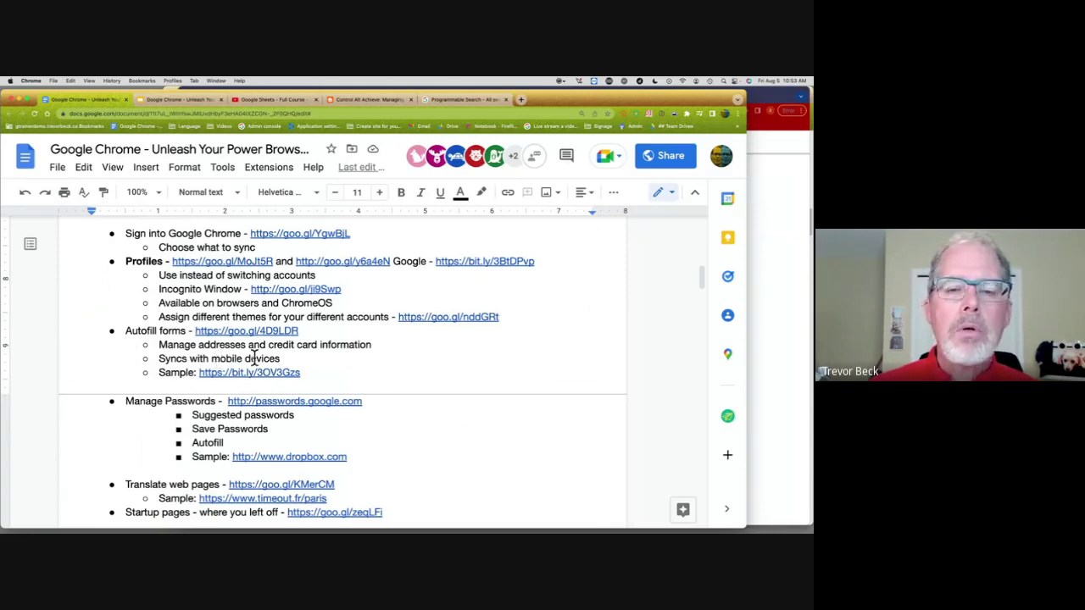
Step: Go from Autofill settings to the Passwords page, which has no saved passwords
{"action": "left_click", "coordinate": [770, 217]}
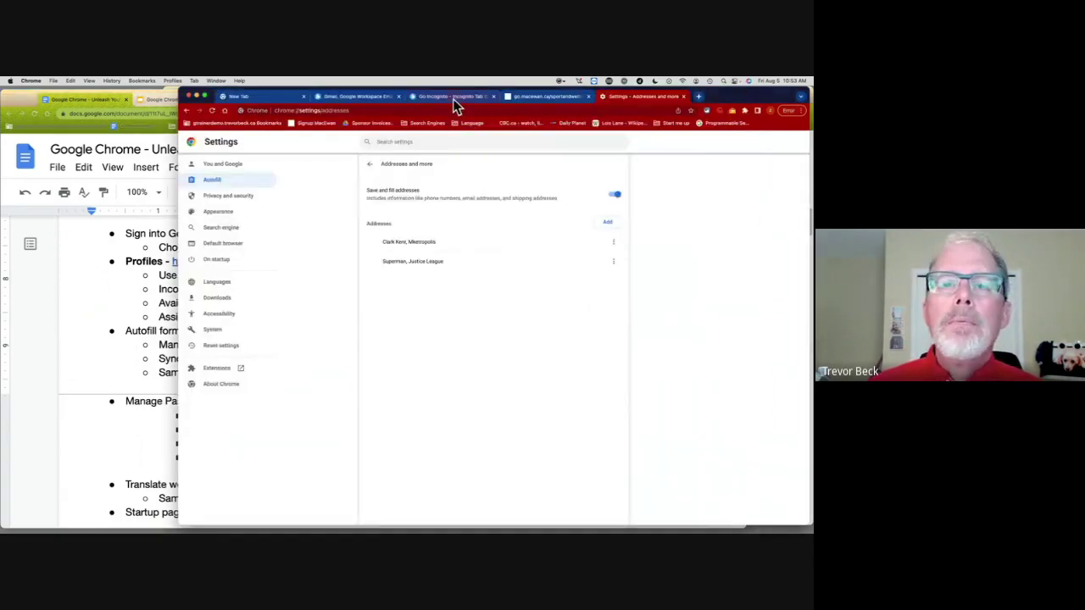
{"action": "left_click", "coordinate": [369, 163]}
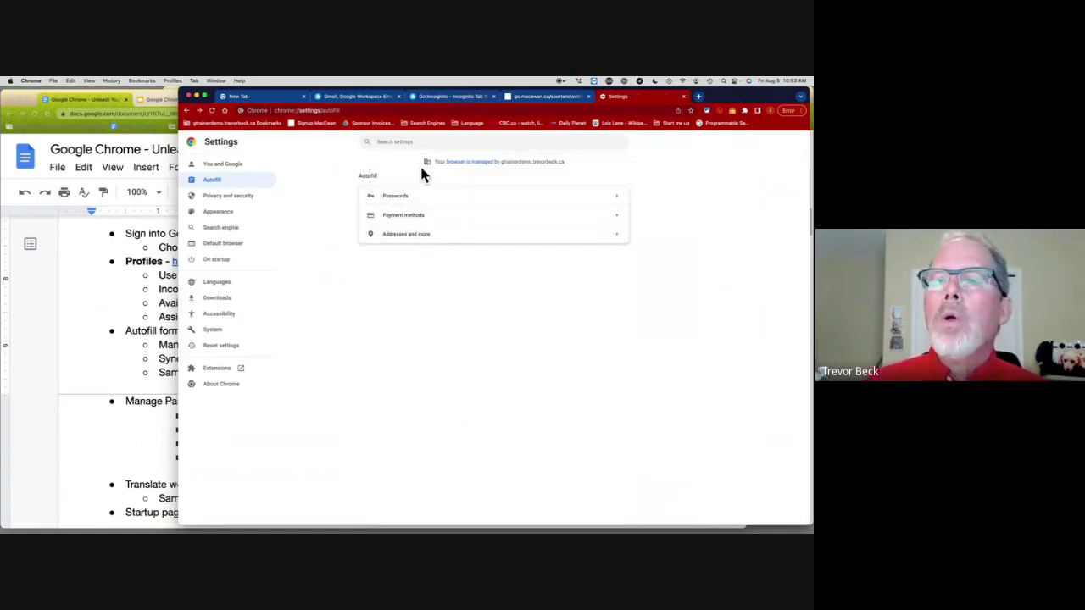
{"action": "left_click", "coordinate": [549, 204]}
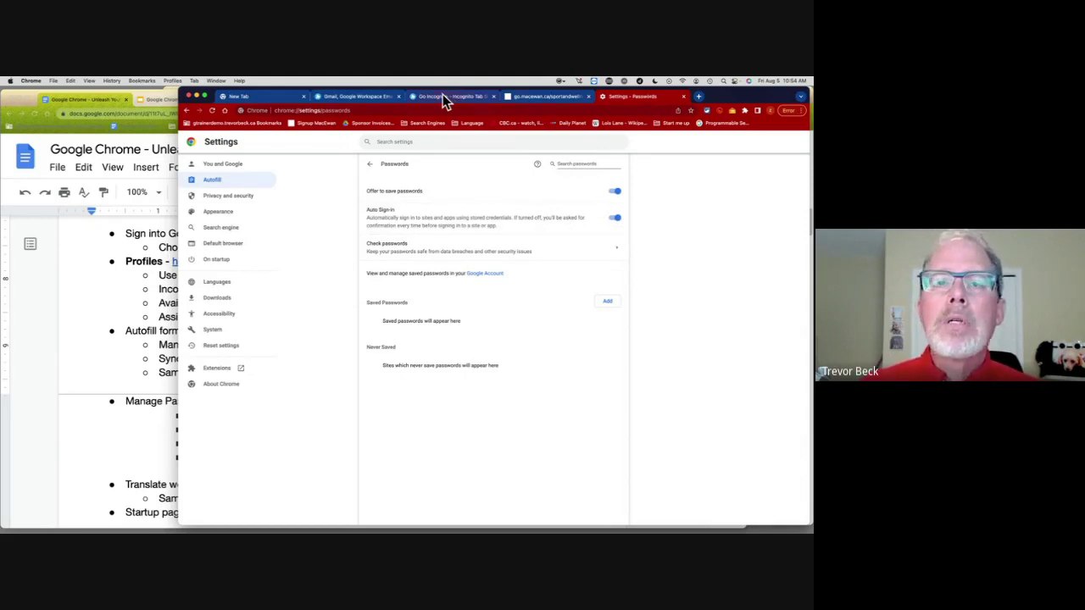
Step: Go to dropbox.com from the omnibox and open the Sign up page
{"action": "left_click", "coordinate": [529, 99]}
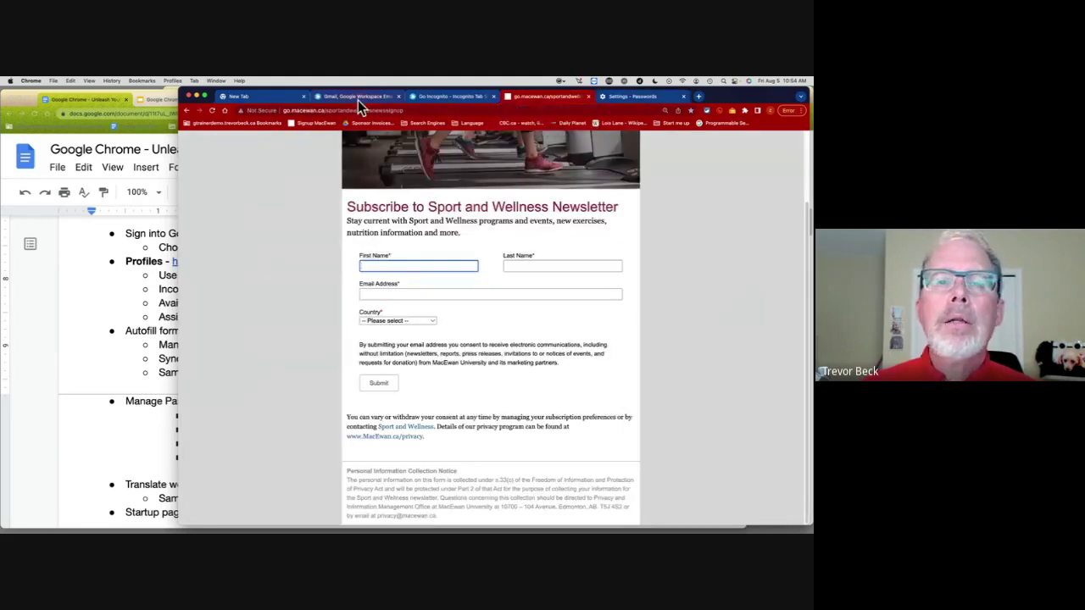
{"action": "left_click", "coordinate": [400, 111]}
{"action": "type", "text": "dropbox.com"}
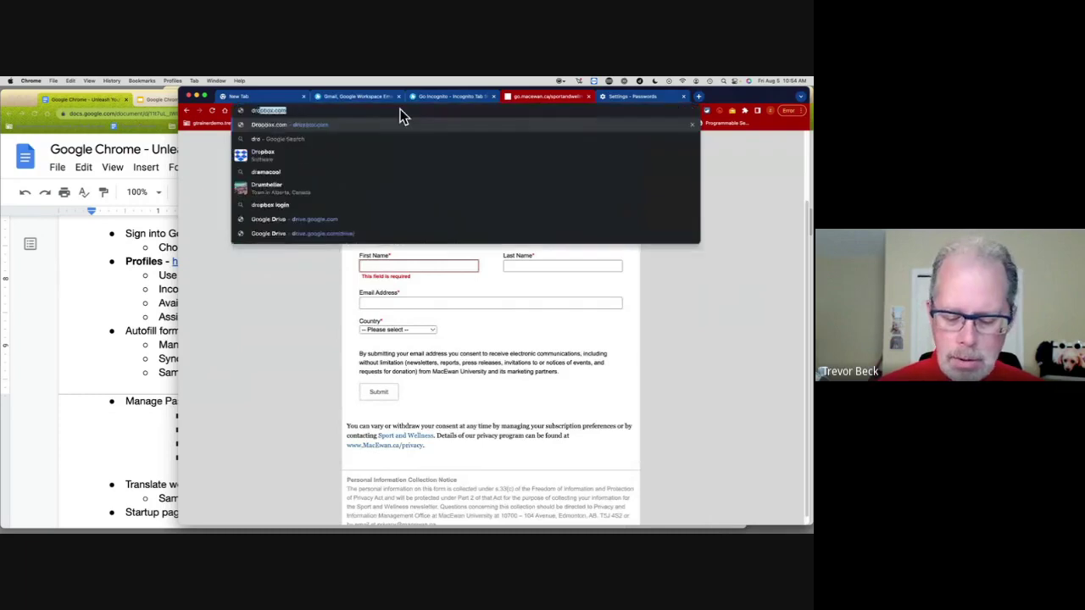
{"action": "key", "text": "Return"}
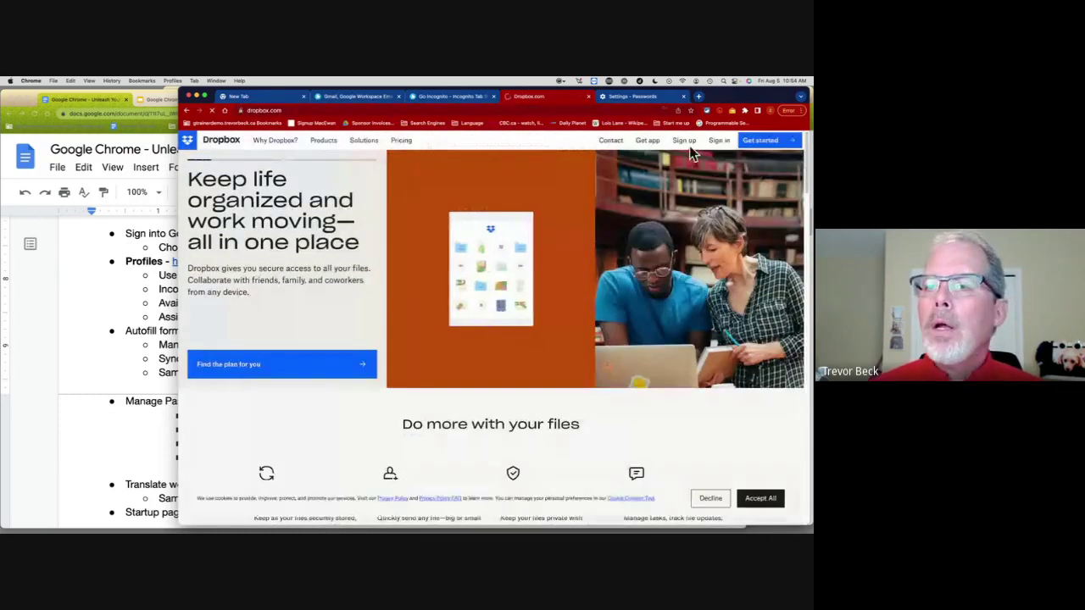
{"action": "left_click", "coordinate": [686, 141]}
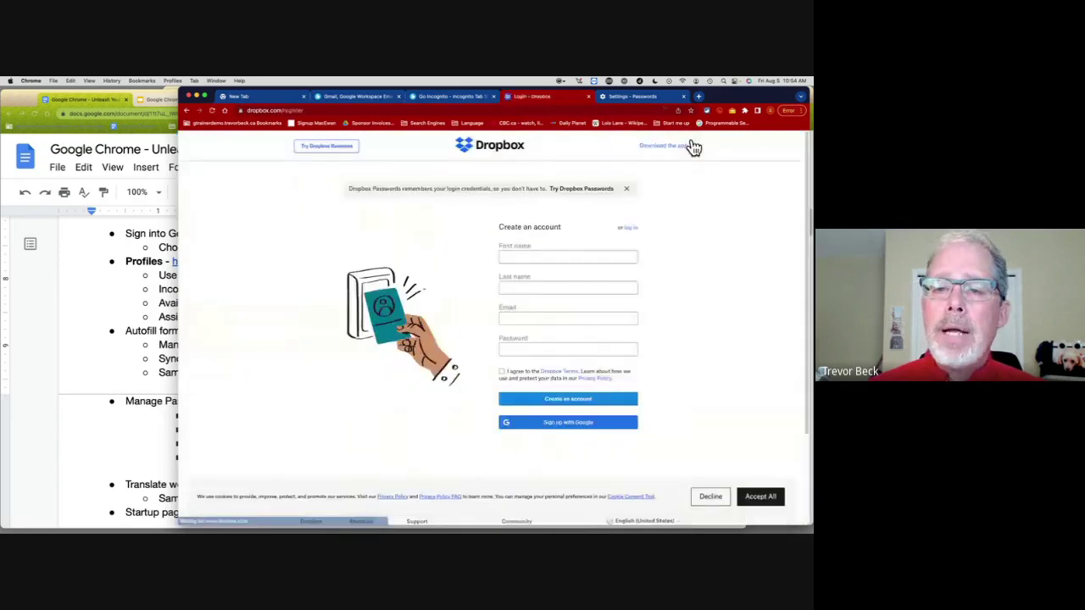
Step: Fill the Dropbox name from autofill, enter the account e-mail and accept Chrome's suggested password
{"action": "left_click", "coordinate": [575, 259]}
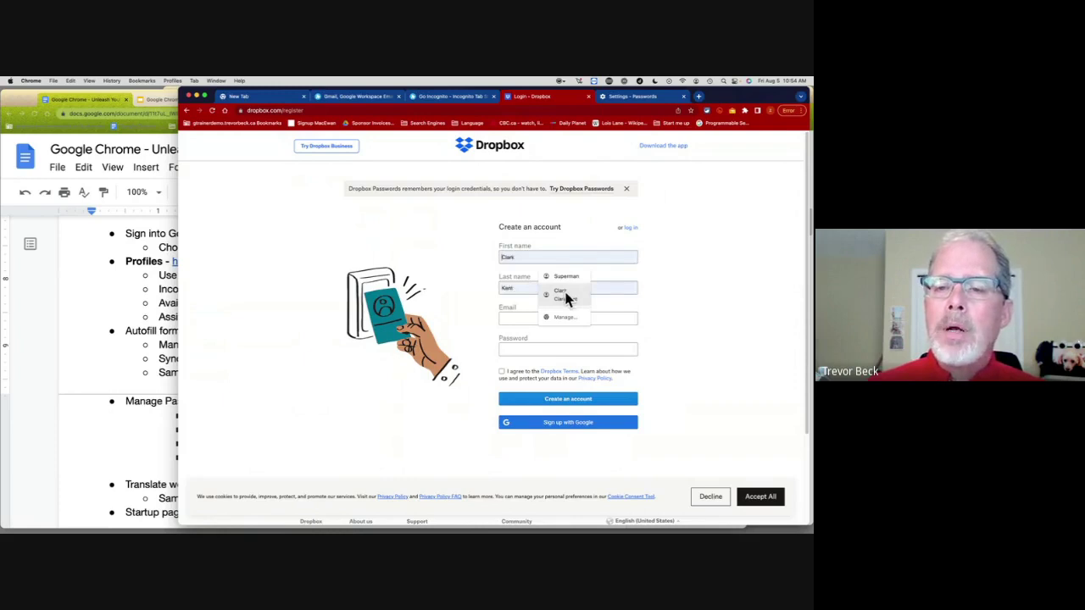
{"action": "left_click", "coordinate": [565, 295]}
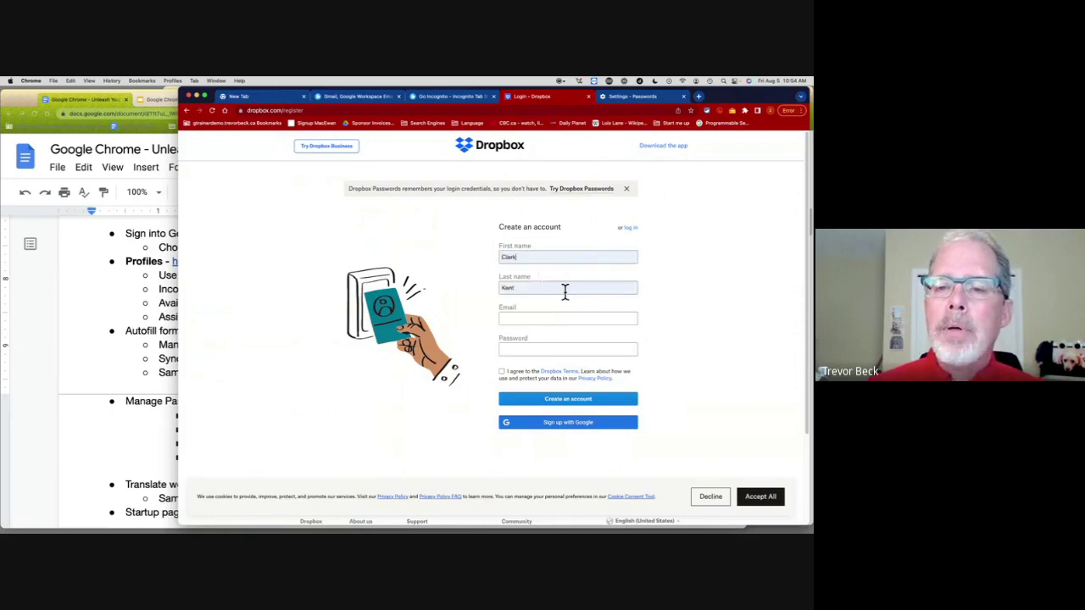
{"action": "left_click", "coordinate": [526, 318]}
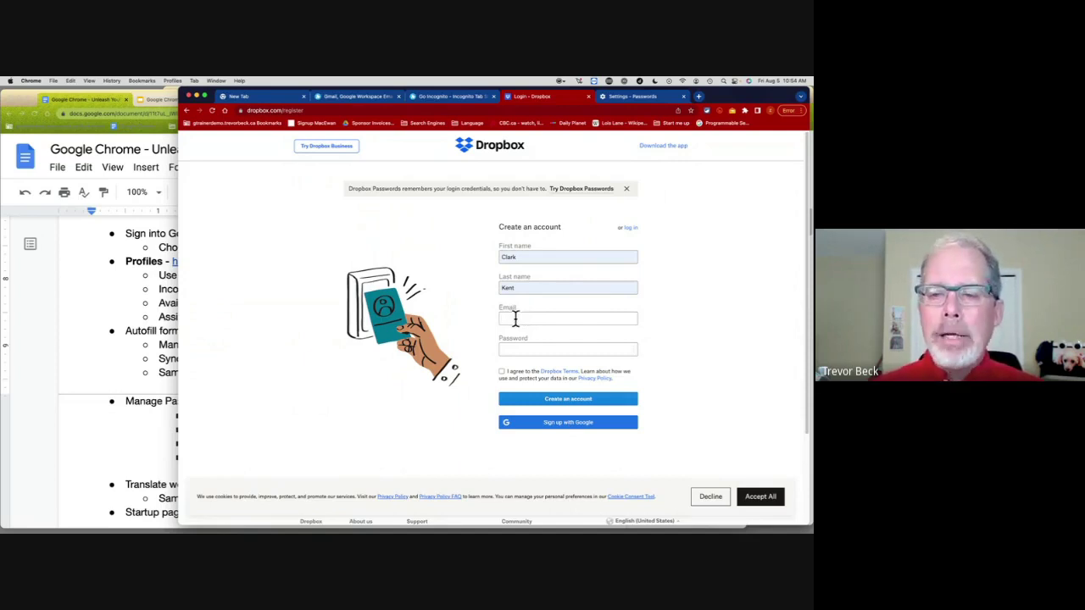
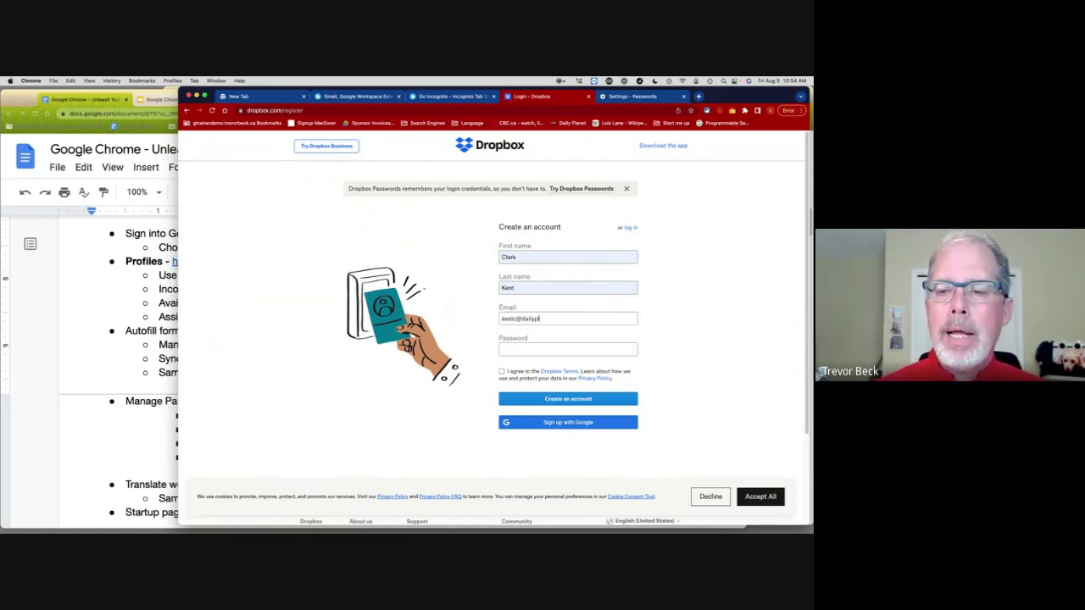
{"action": "key", "text": "Tab"}
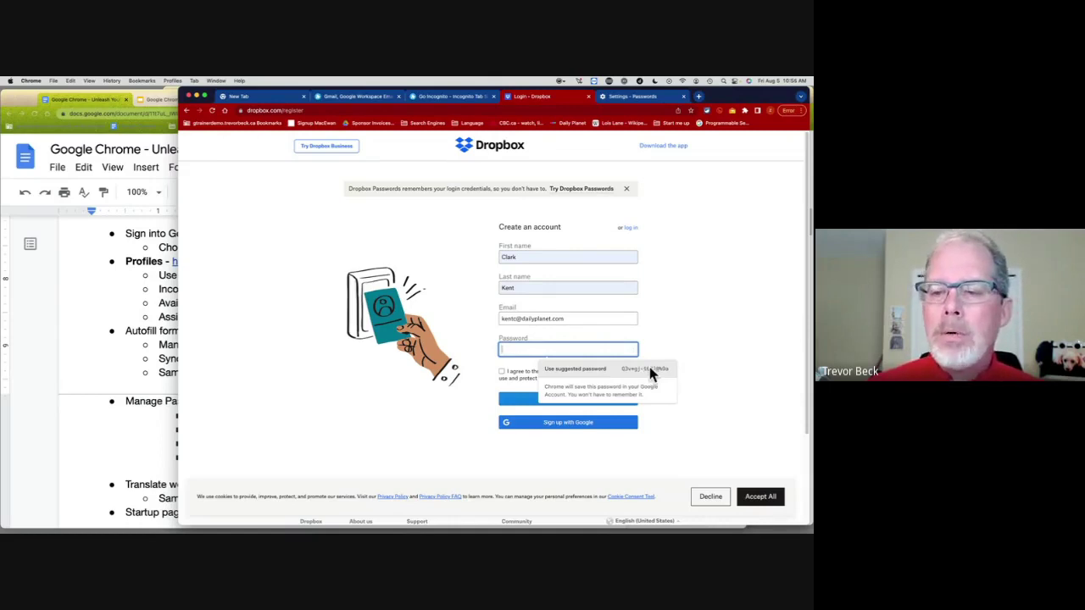
{"action": "left_click", "coordinate": [649, 371]}
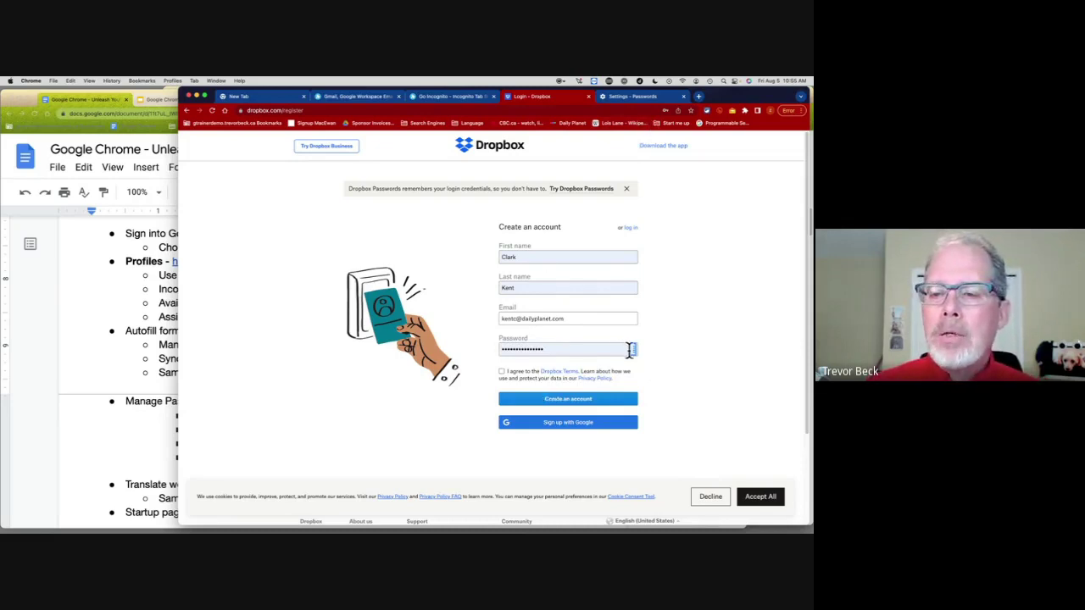
{"action": "left_click", "coordinate": [625, 96]}
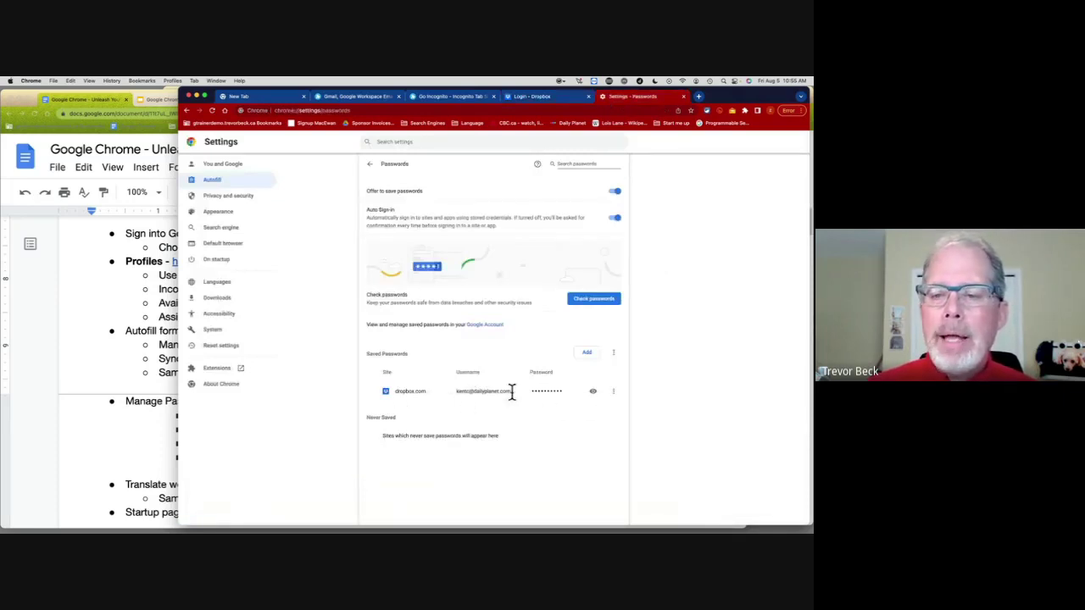
Step: Show the Dropbox sign-in page with autofilled credentials, then return to the Passwords settings
{"action": "left_click", "coordinate": [573, 94]}
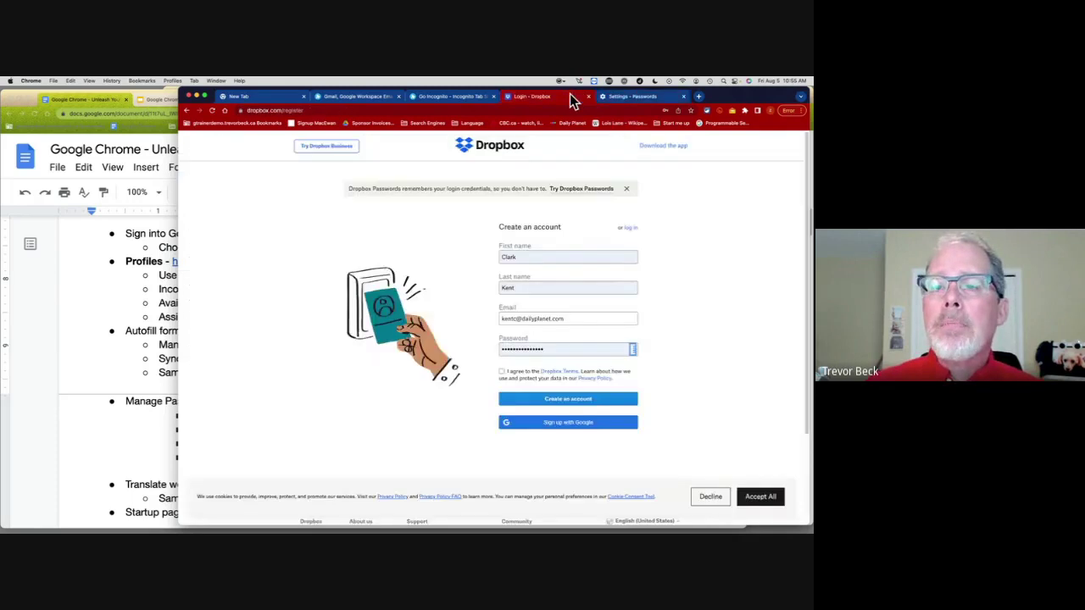
{"action": "left_click", "coordinate": [188, 111]}
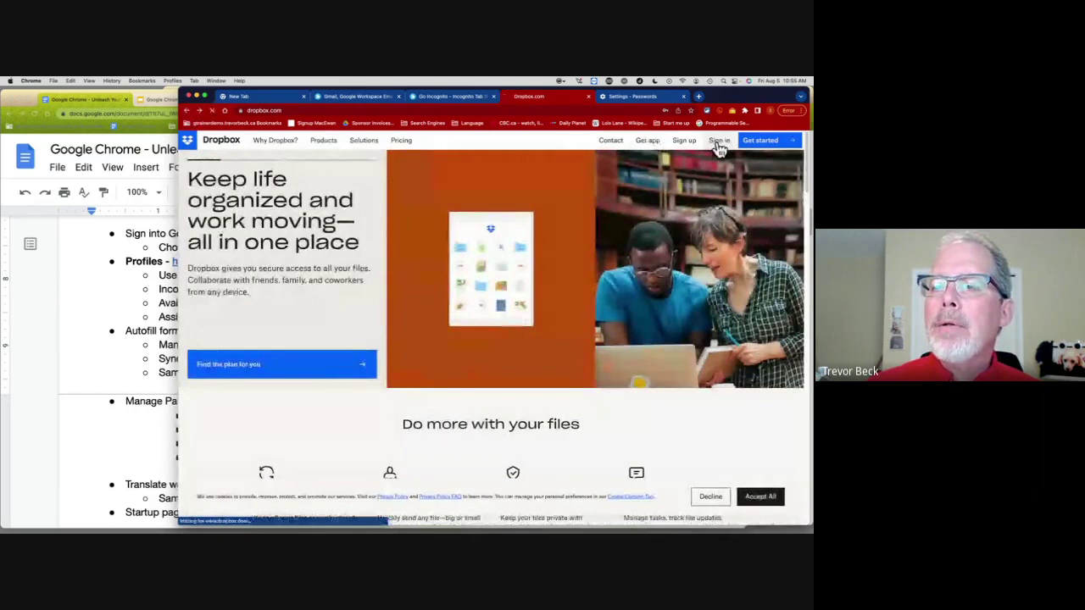
{"action": "left_click", "coordinate": [719, 141]}
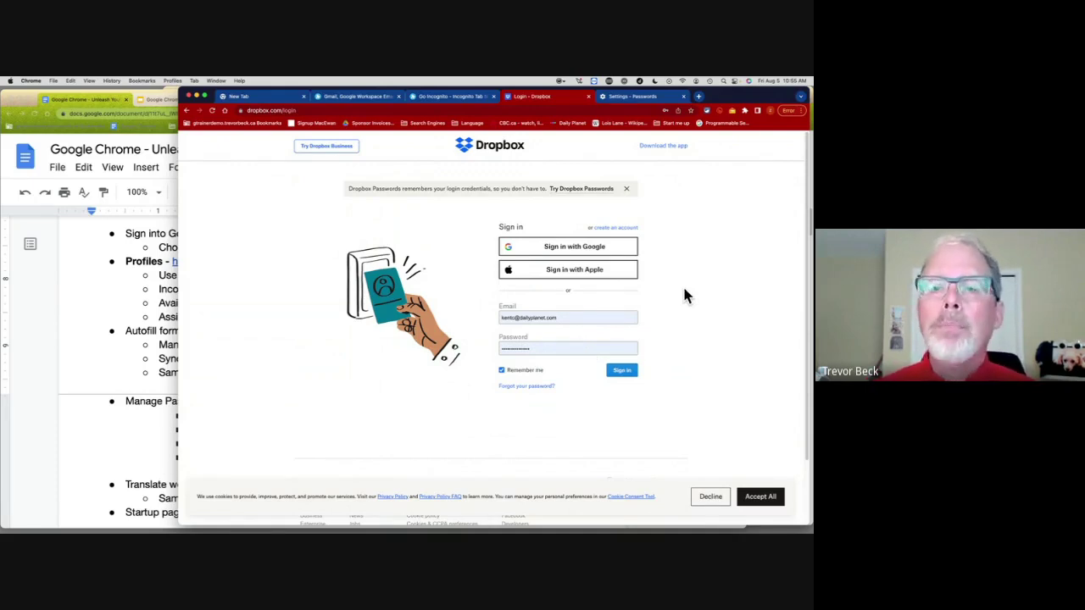
{"action": "left_click", "coordinate": [640, 97]}
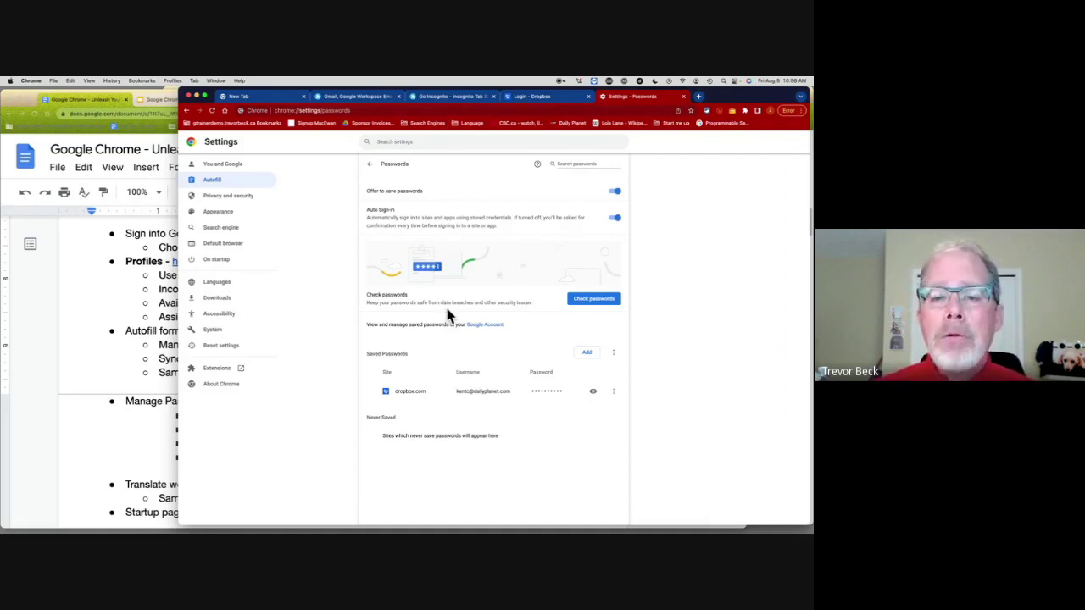
{"action": "left_click", "coordinate": [585, 301]}
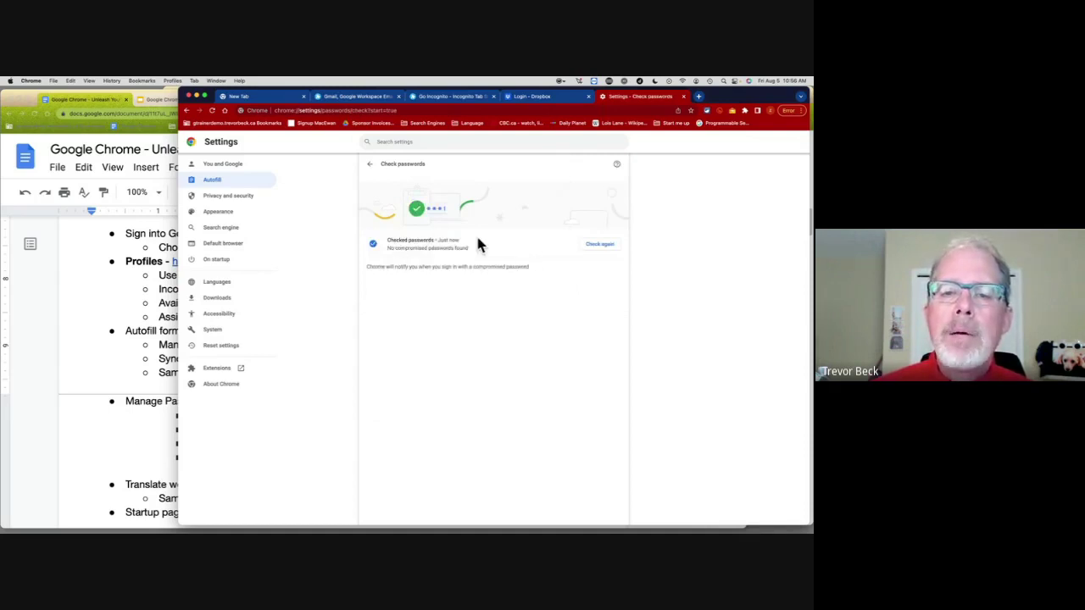
{"action": "left_click", "coordinate": [372, 169]}
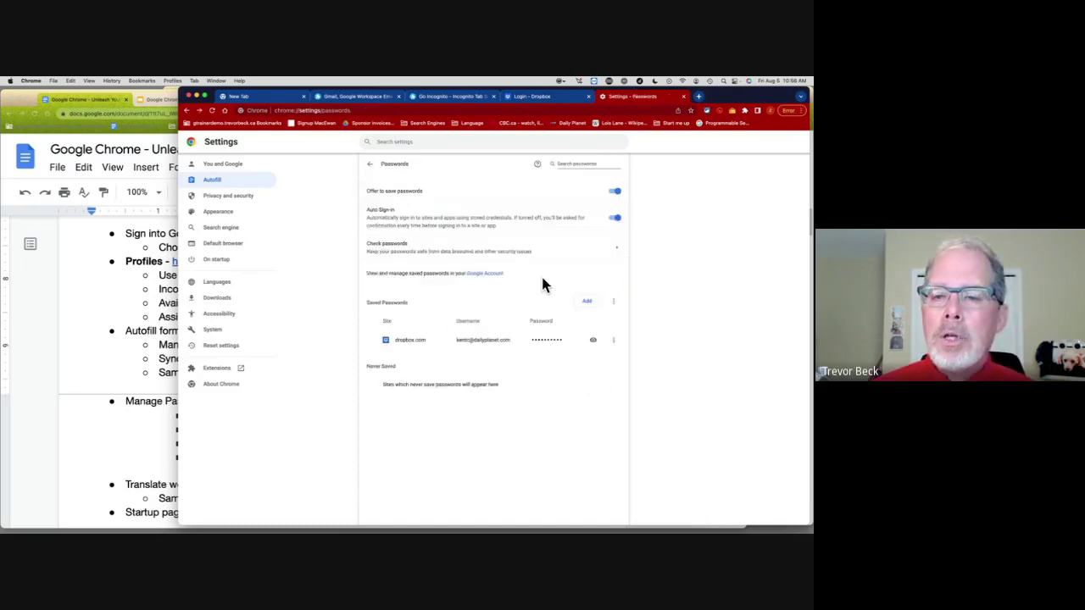
{"action": "left_click", "coordinate": [615, 342]}
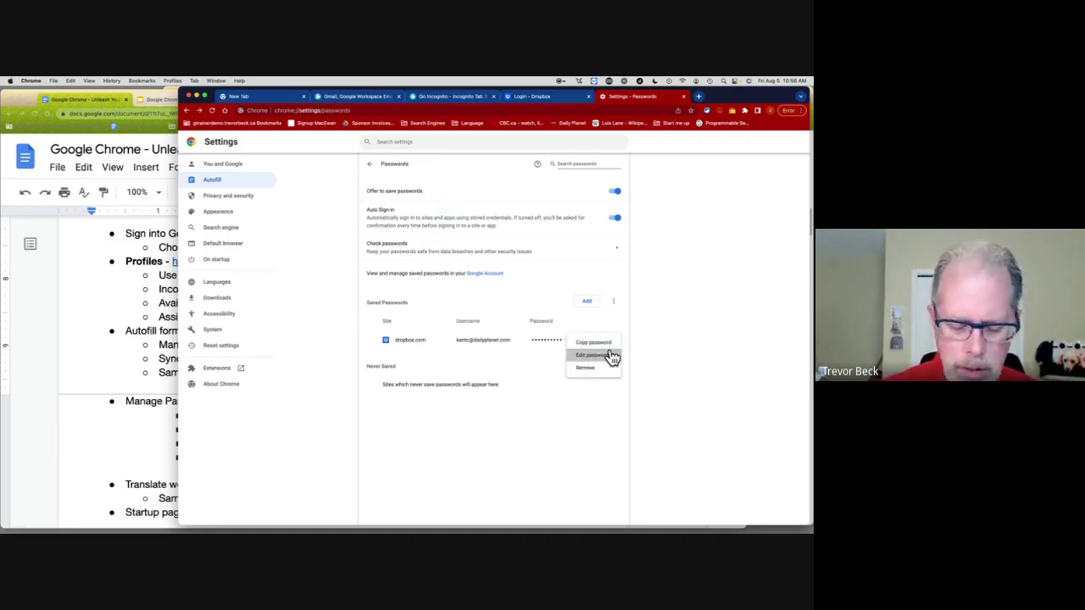
{"action": "left_click", "coordinate": [612, 357]}
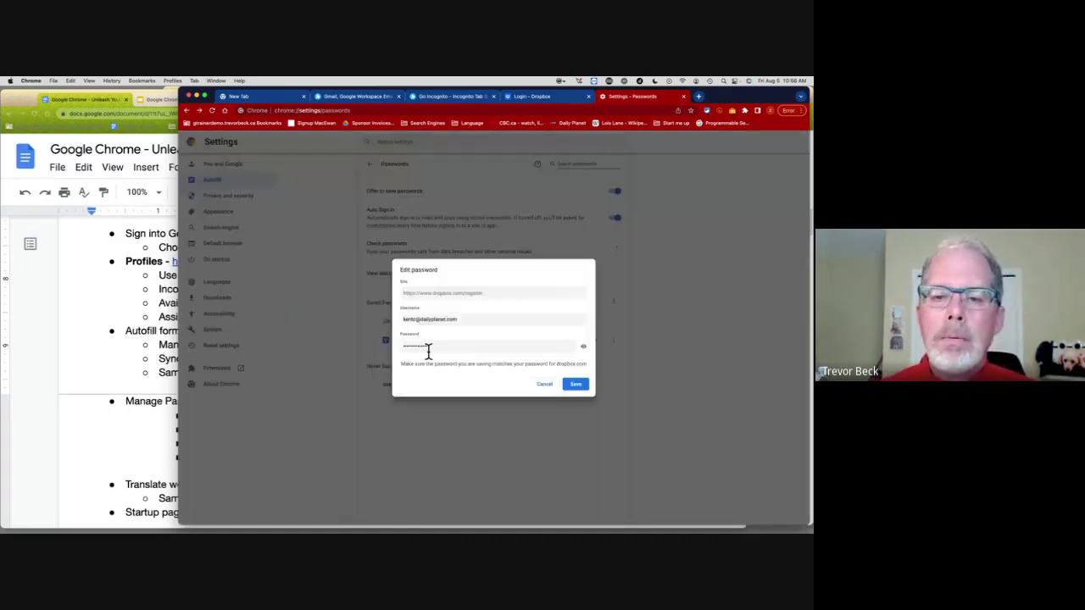
{"action": "double_click", "coordinate": [425, 345]}
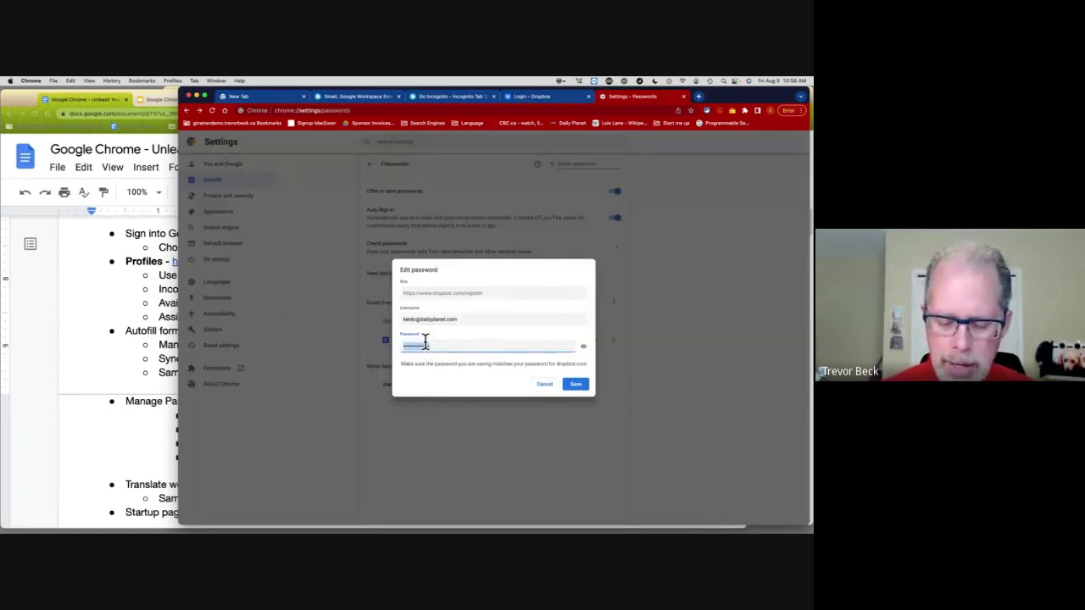
{"action": "type", "text": "p"}
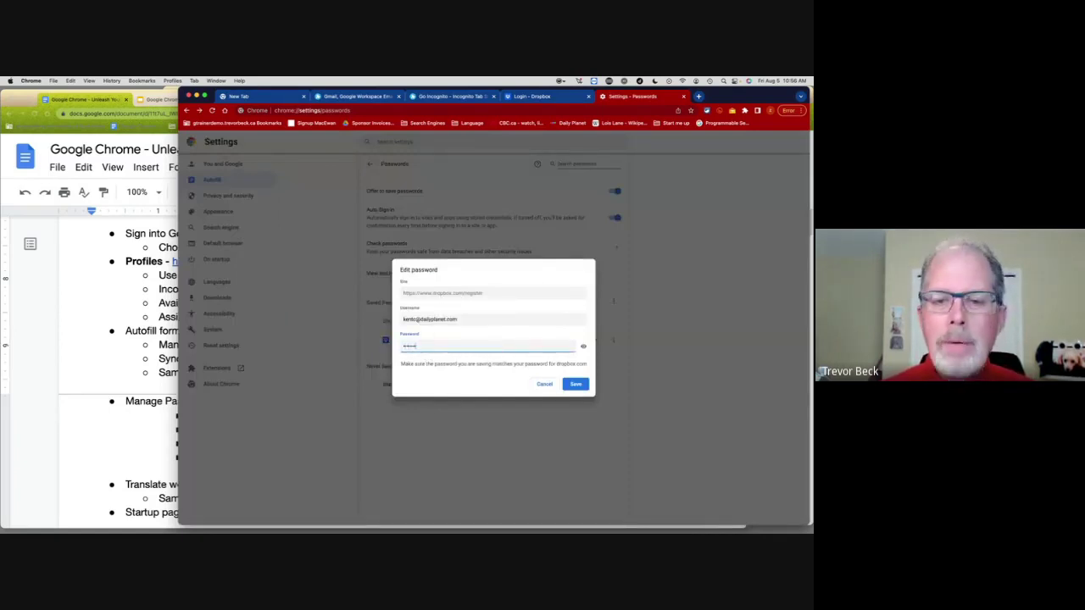
{"action": "left_click", "coordinate": [576, 385]}
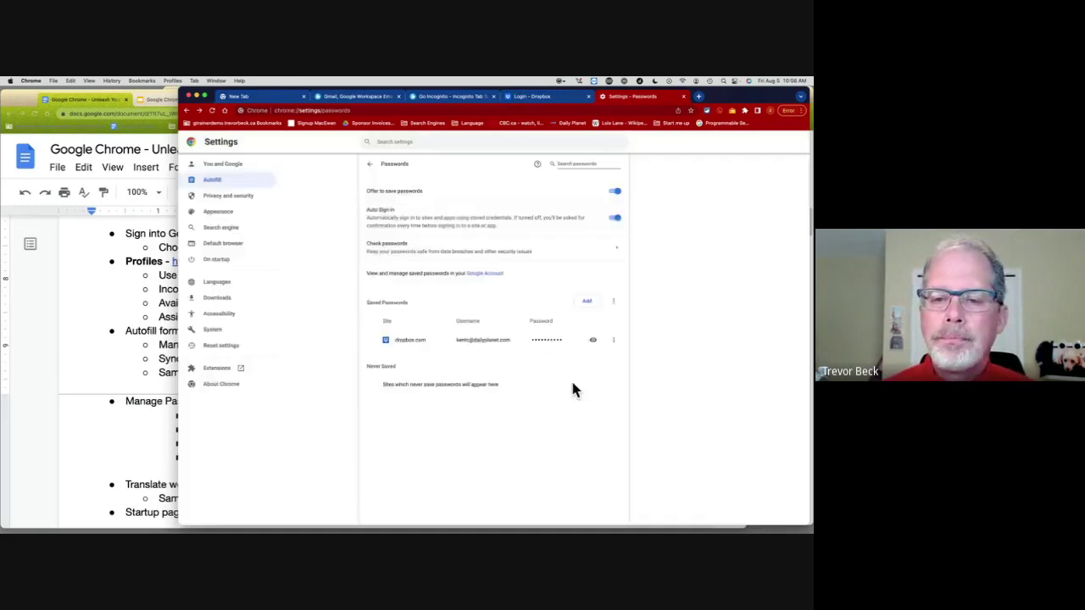
Step: Re-run Check passwords, which flags dropbox.com as weak, and return to Autofill settings
{"action": "left_click", "coordinate": [548, 248]}
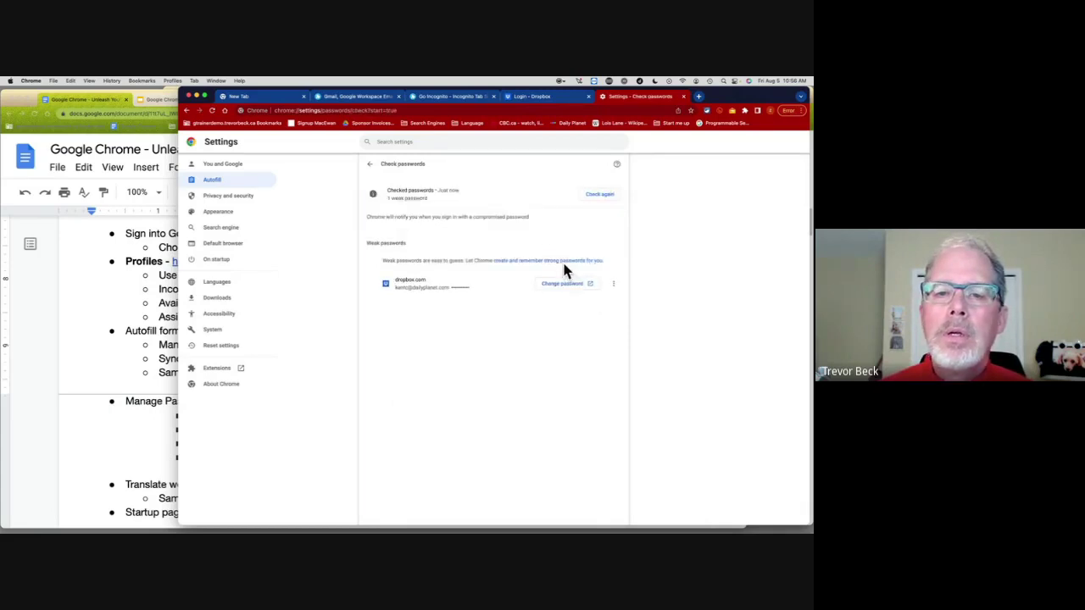
{"action": "left_click", "coordinate": [598, 196]}
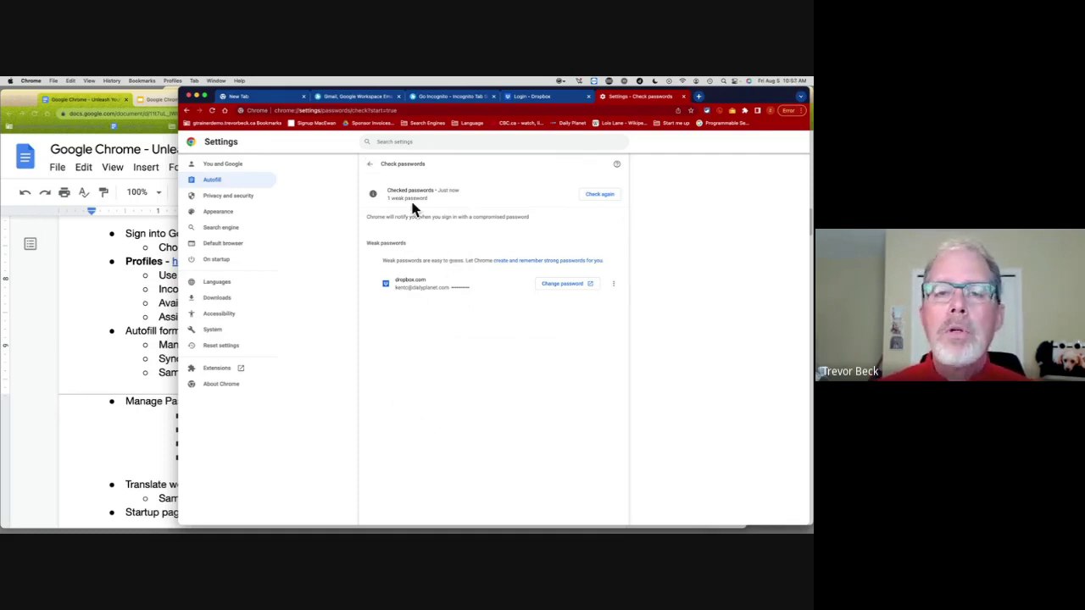
{"action": "left_click", "coordinate": [373, 169]}
{"action": "left_click", "coordinate": [373, 168]}
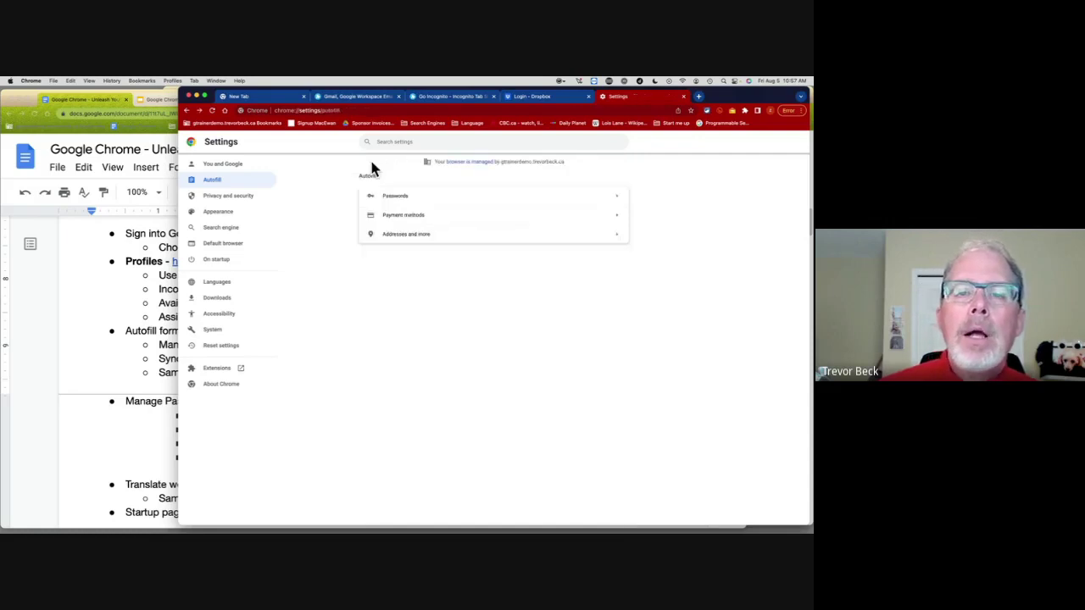
Step: Open Payment methods, cancel the Add card dialog, and bring the Google Docs notes forward
{"action": "left_click", "coordinate": [405, 220]}
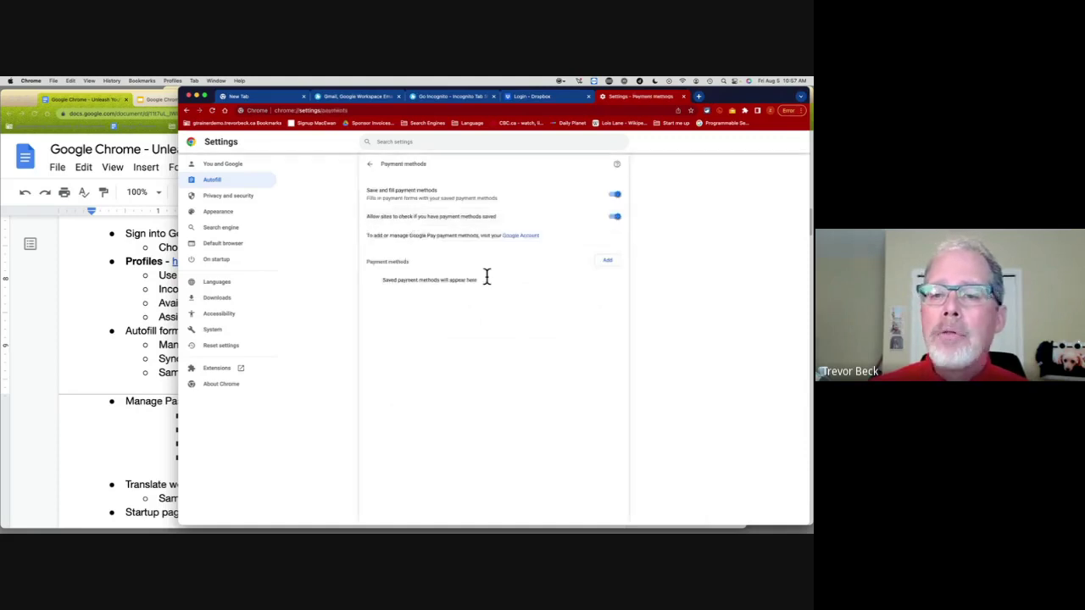
{"action": "left_click", "coordinate": [607, 262]}
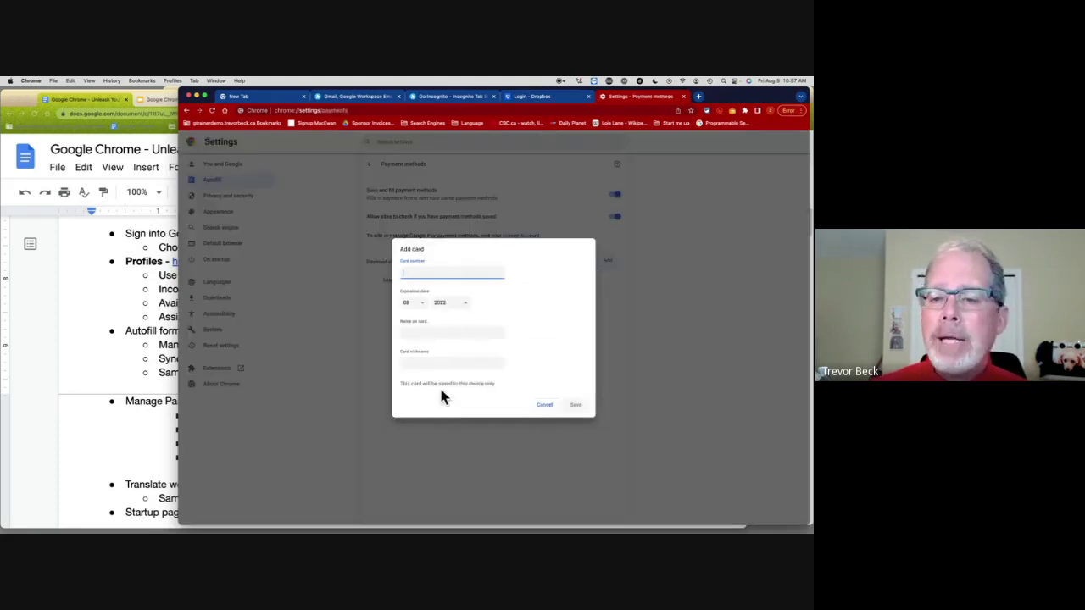
{"action": "left_click", "coordinate": [547, 408]}
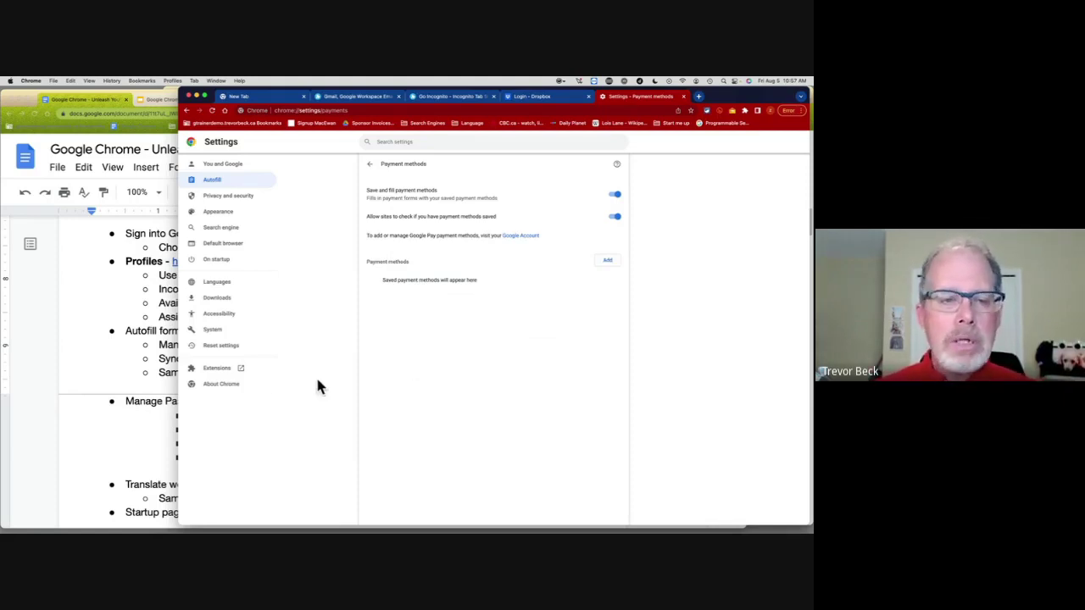
{"action": "left_click", "coordinate": [150, 356]}
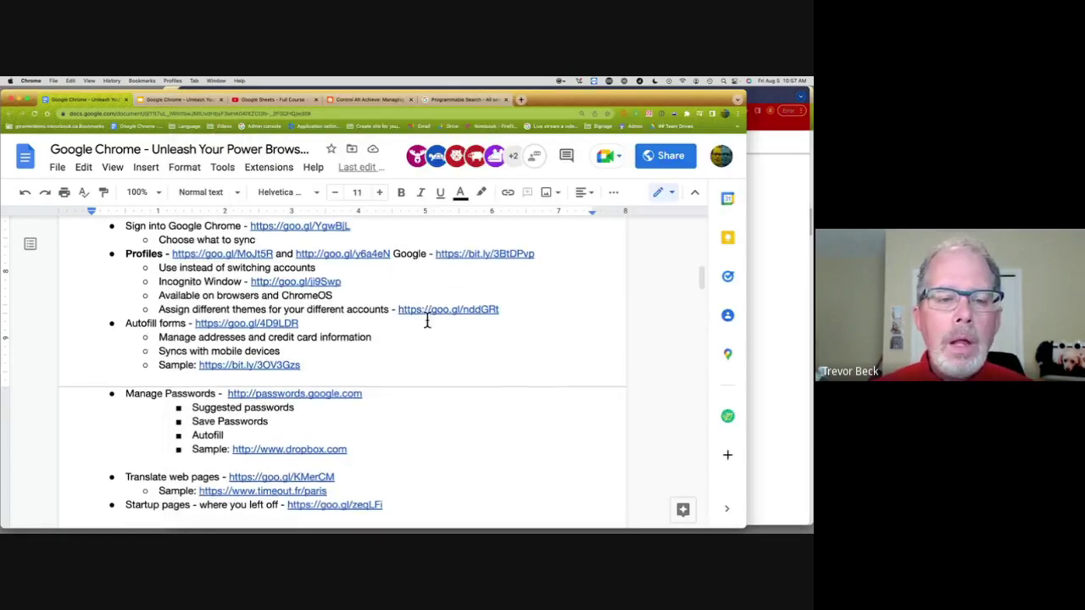
Step: Scroll the Docs notes to the Commands heading and bring the Chrome Payment methods settings to front
{"action": "scroll", "coordinate": [427, 320], "scroll_direction": "down", "scroll_amount": 1}
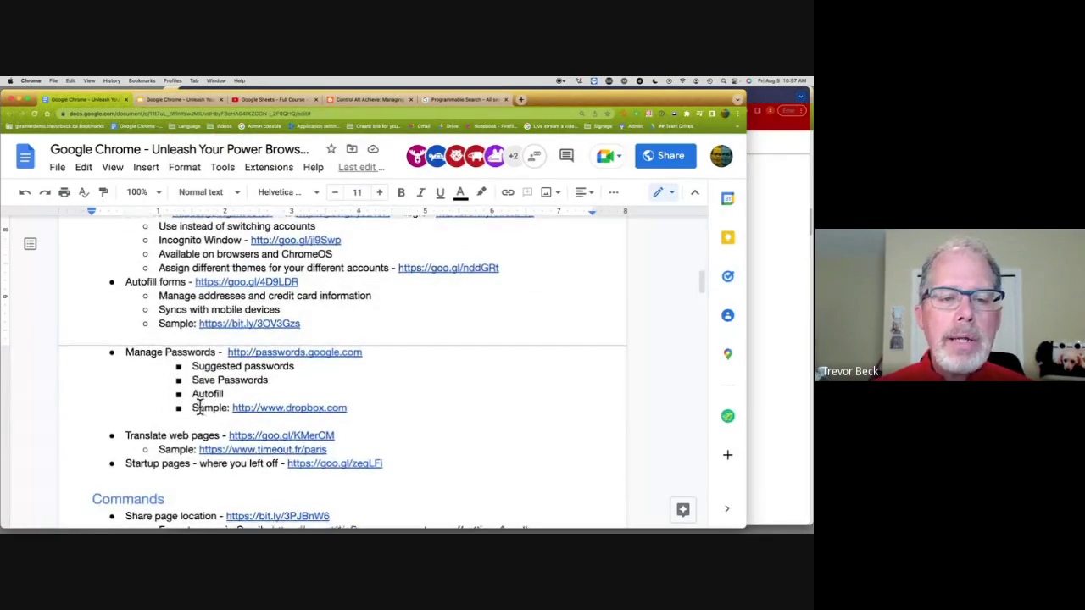
{"action": "scroll", "coordinate": [199, 405], "scroll_direction": "down", "scroll_amount": 1}
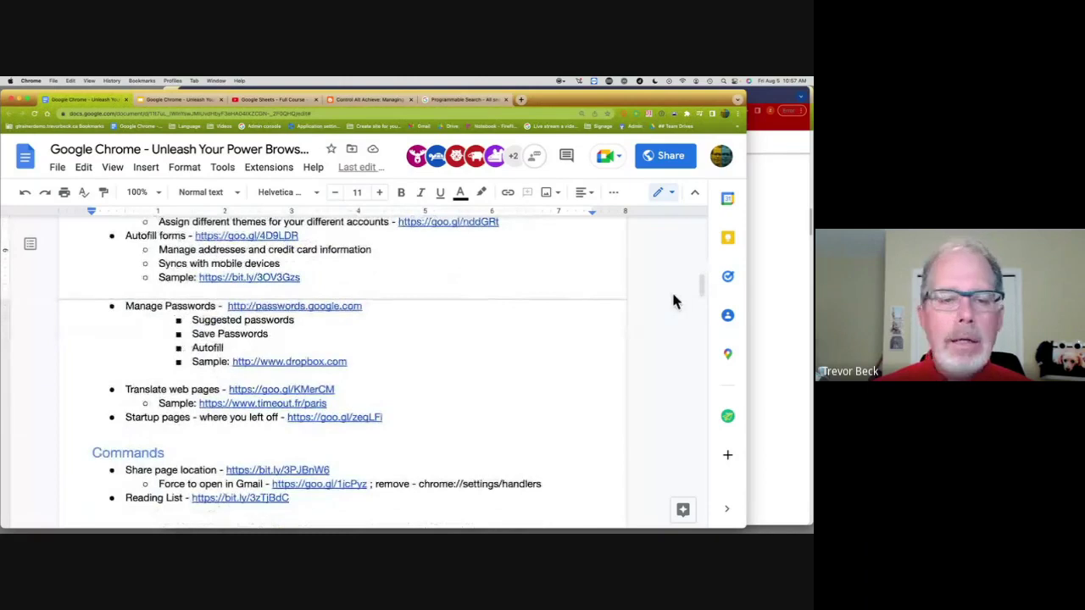
{"action": "left_click", "coordinate": [774, 240]}
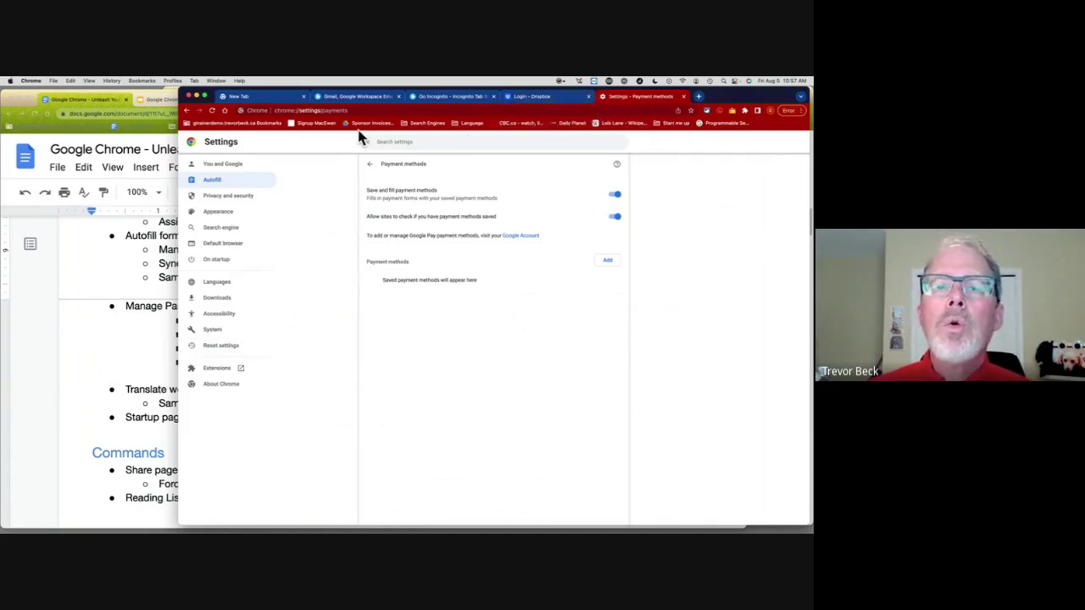
Step: Open all Language bookmarks as tabs, viewing The Portugal News (ad closed) and Time Out Paris
{"action": "right_click", "coordinate": [462, 127]}
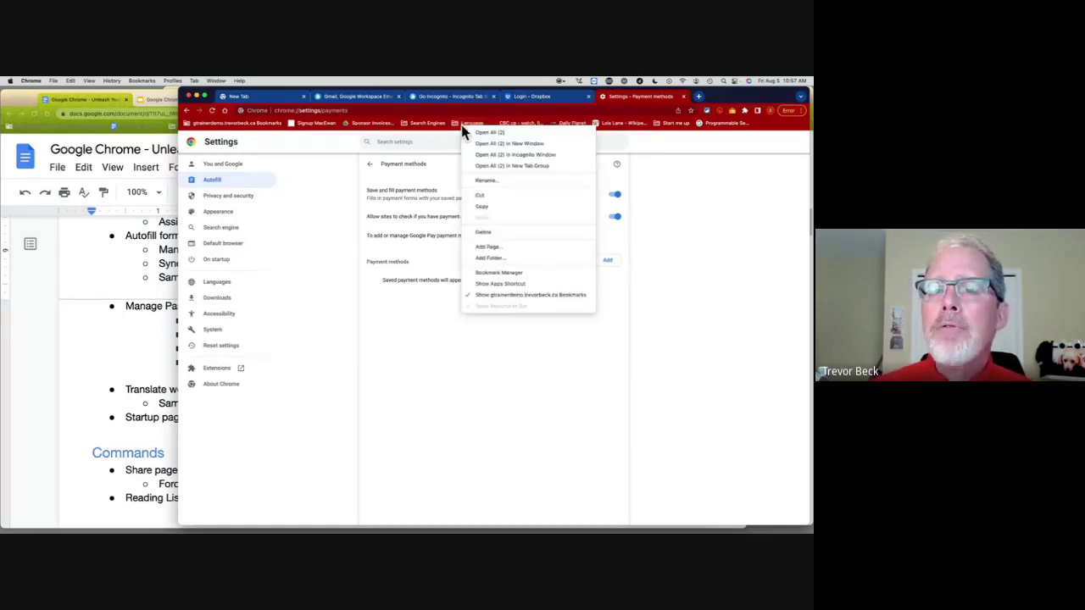
{"action": "left_click", "coordinate": [508, 133]}
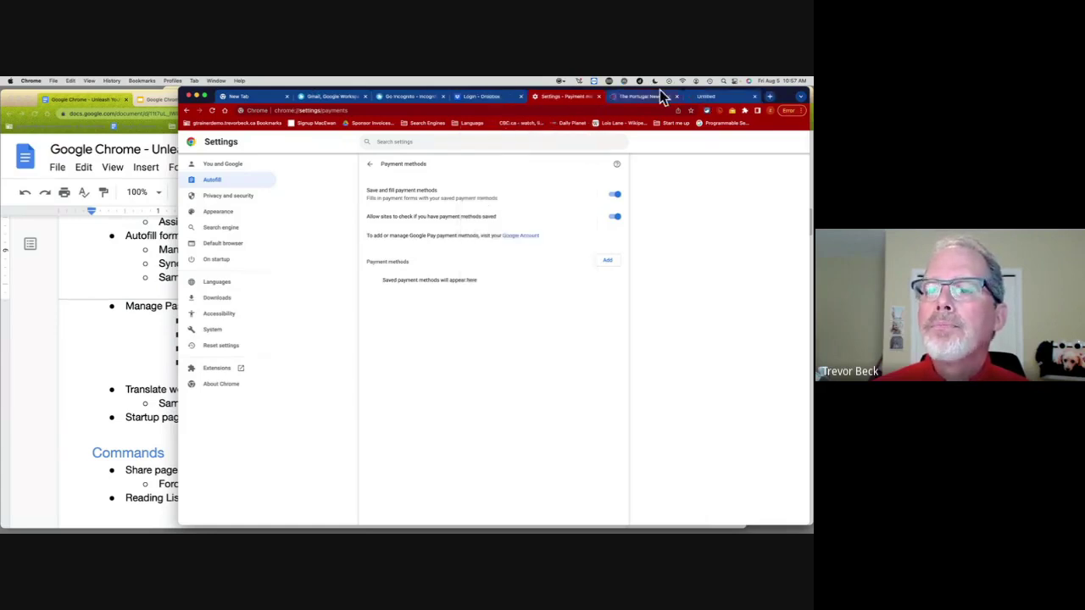
{"action": "left_click", "coordinate": [632, 100]}
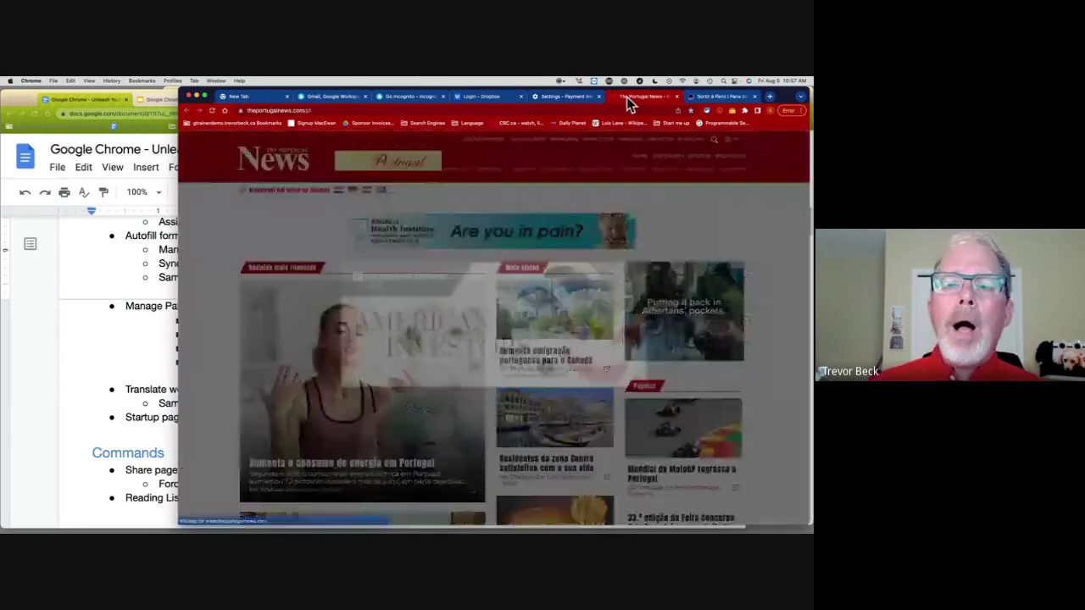
{"action": "left_click", "coordinate": [639, 261]}
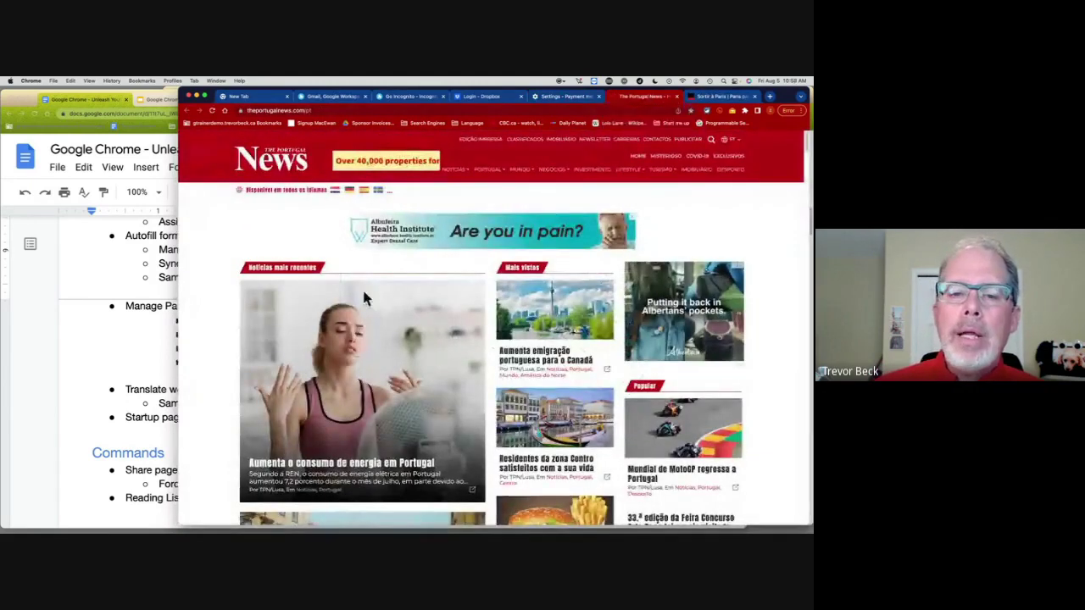
{"action": "left_click", "coordinate": [723, 97]}
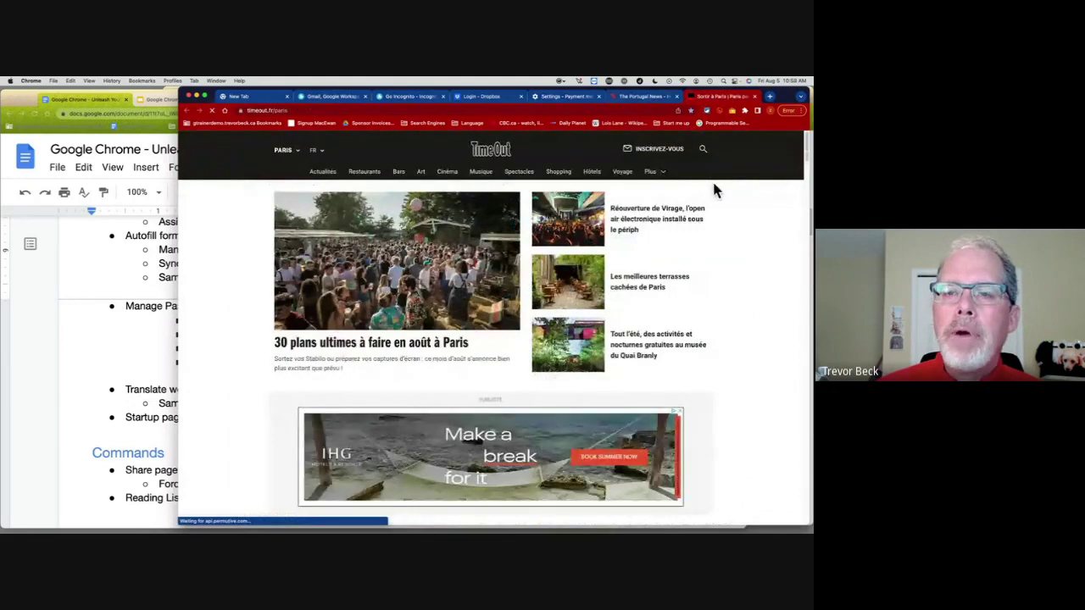
Step: View the Languages settings, select The Portugal News address, then bring the notes forward
{"action": "left_click", "coordinate": [566, 98]}
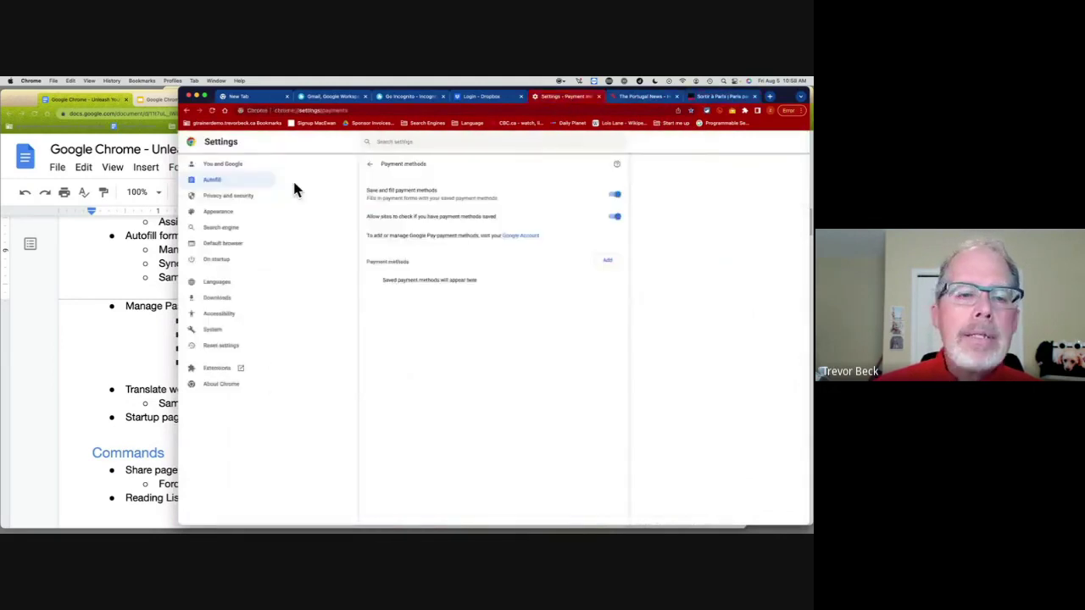
{"action": "left_click", "coordinate": [222, 285]}
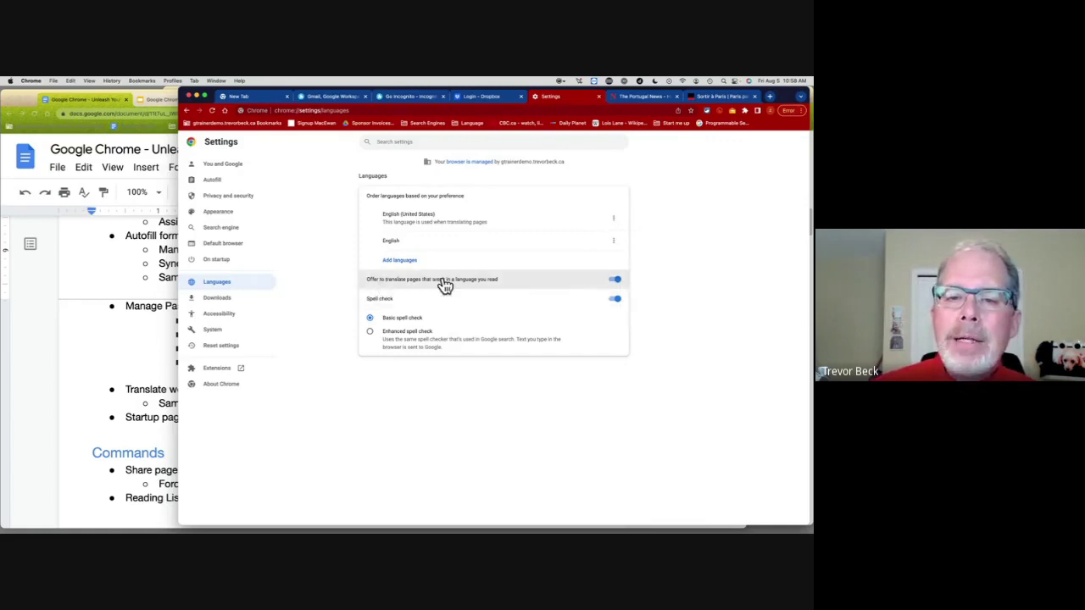
{"action": "left_click", "coordinate": [635, 96]}
{"action": "left_click", "coordinate": [312, 113]}
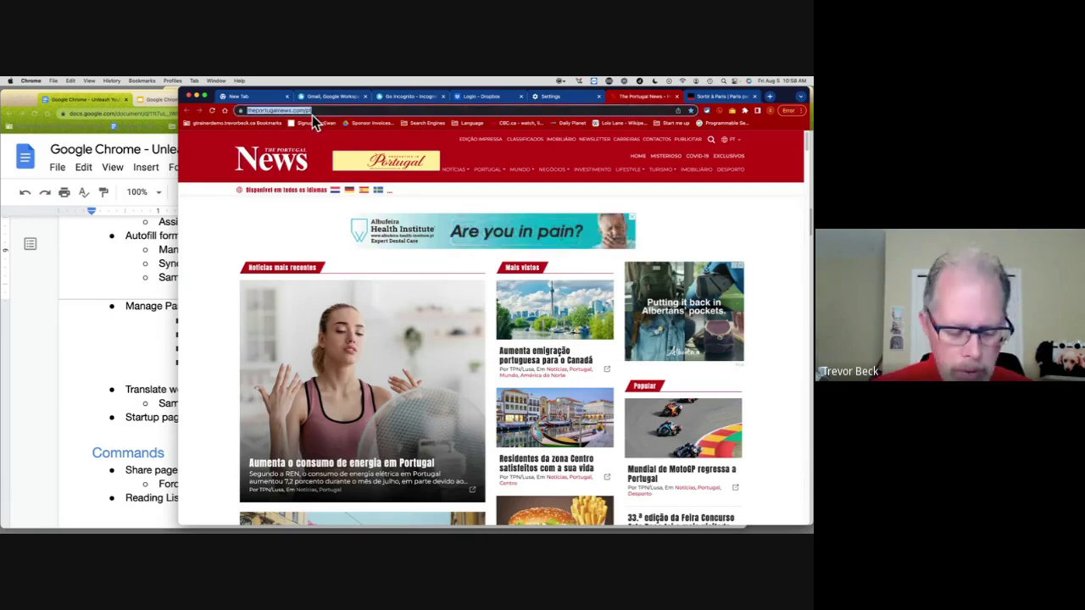
{"action": "left_click", "coordinate": [146, 229]}
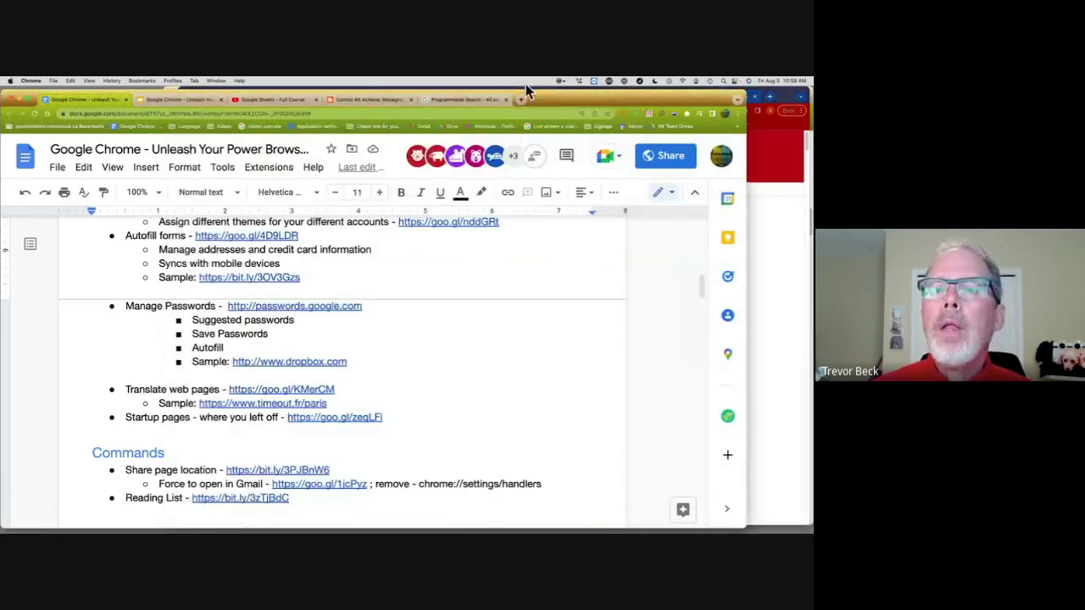
Step: Load The Portugal News in a new tab, translate it, and read the Burger King article
{"action": "left_click", "coordinate": [525, 99]}
{"action": "left_click", "coordinate": [512, 114]}
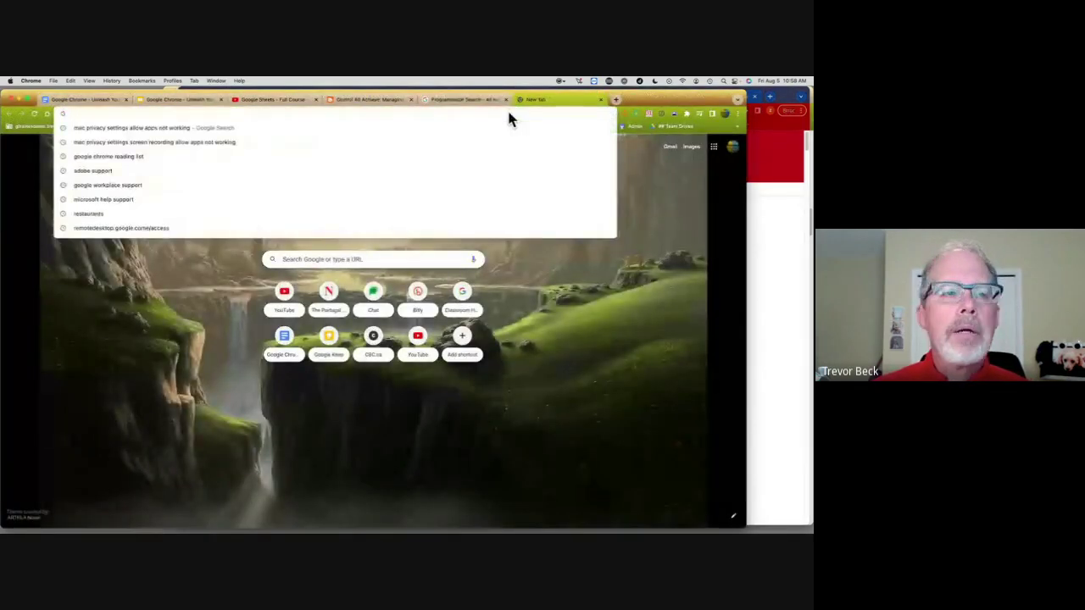
{"action": "type", "text": "theportugalnews.com/pt"}
{"action": "key", "text": "Return"}
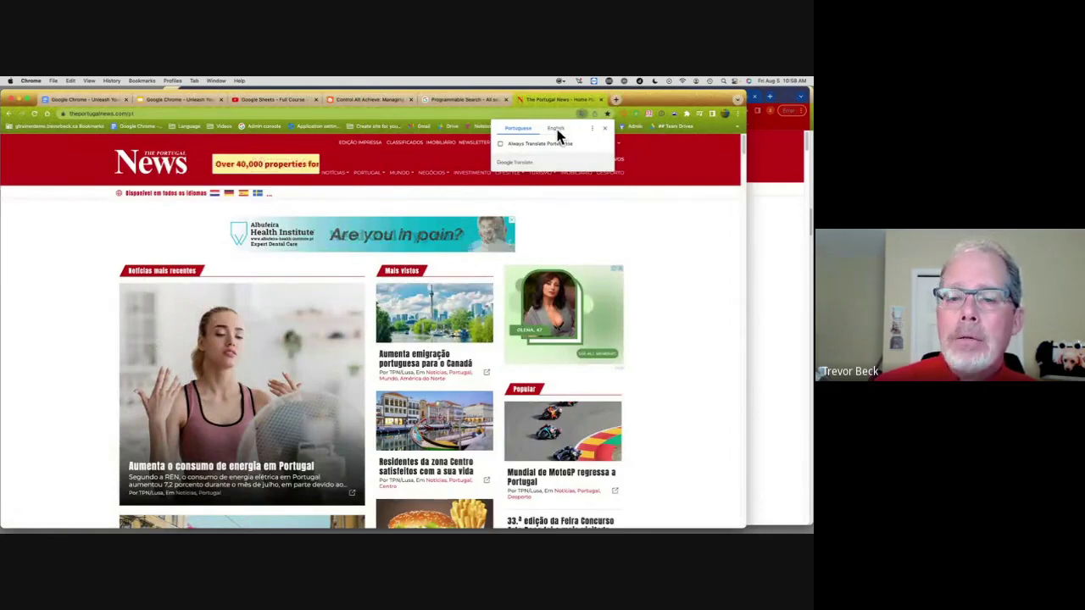
{"action": "left_click", "coordinate": [555, 128]}
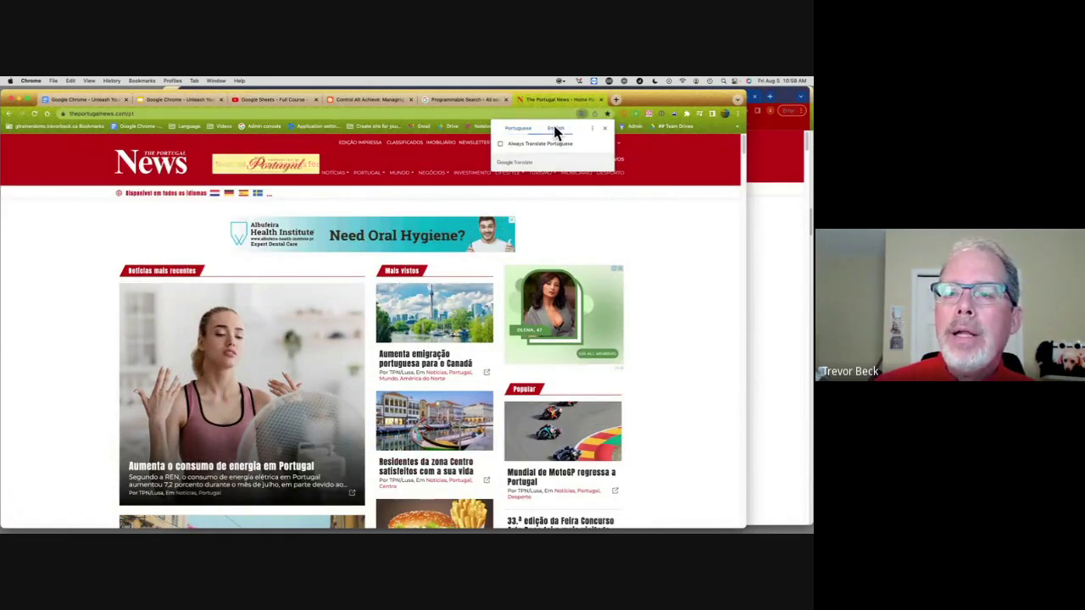
{"action": "scroll", "coordinate": [462, 352], "scroll_direction": "down", "scroll_amount": 2}
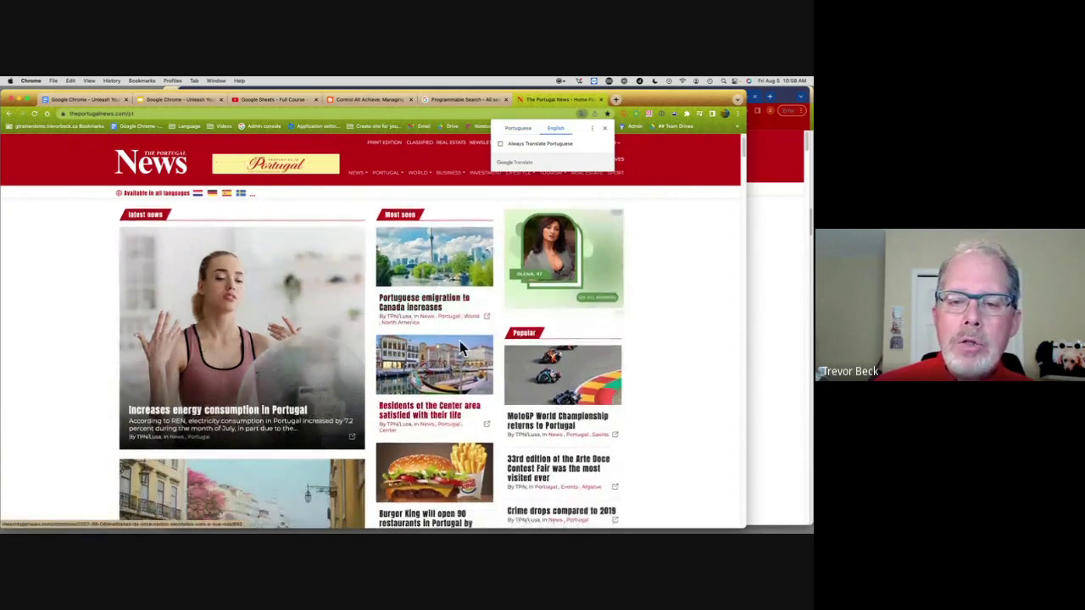
{"action": "scroll", "coordinate": [437, 373], "scroll_direction": "down", "scroll_amount": 4}
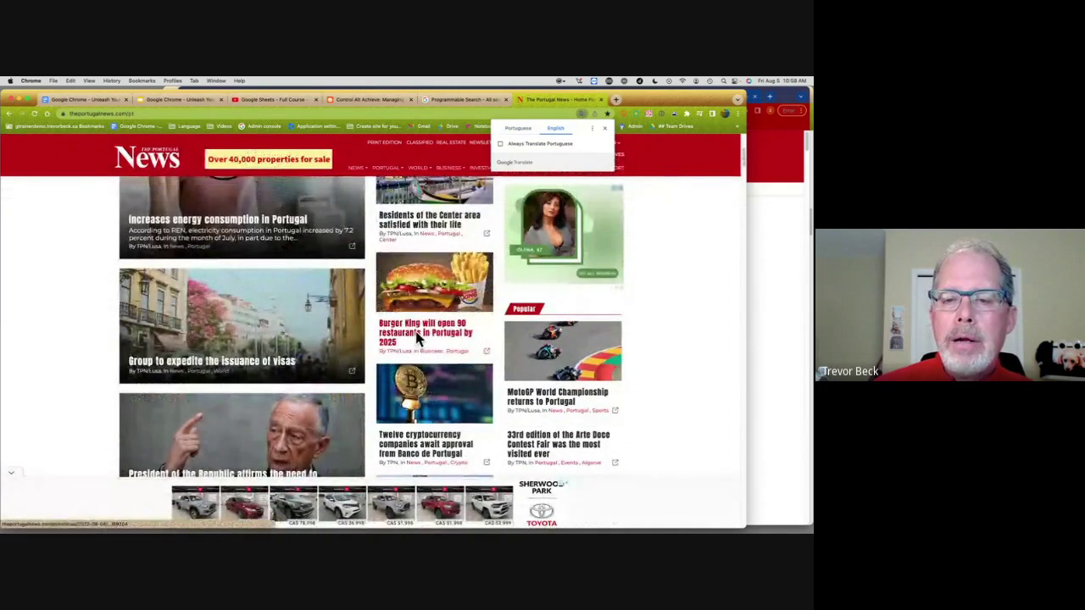
{"action": "left_click", "coordinate": [420, 338]}
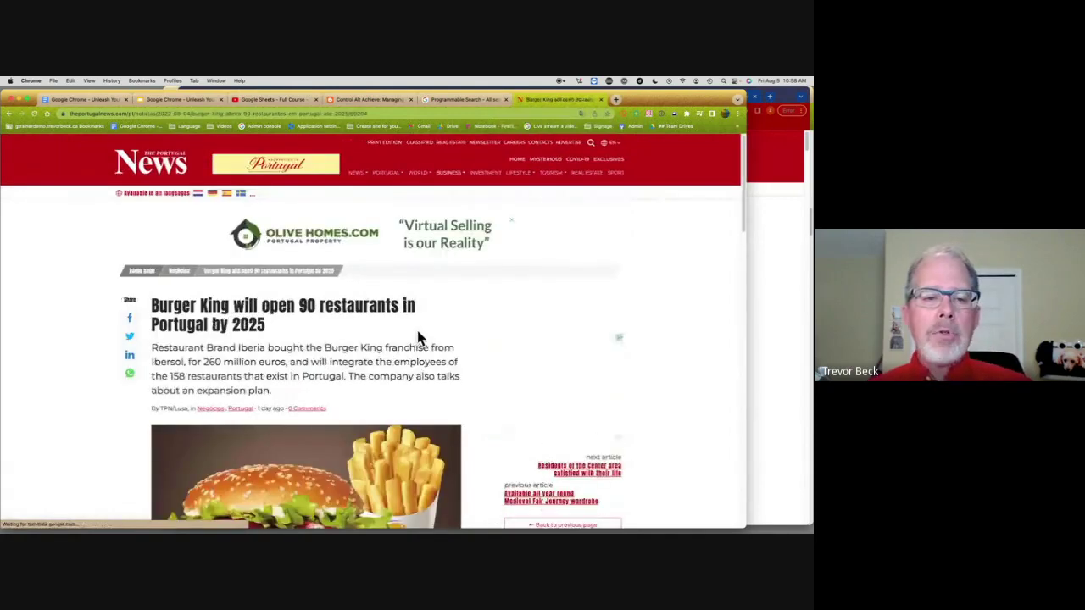
{"action": "scroll", "coordinate": [417, 338], "scroll_direction": "down", "scroll_amount": 2}
{"action": "scroll", "coordinate": [417, 338], "scroll_direction": "down", "scroll_amount": 2}
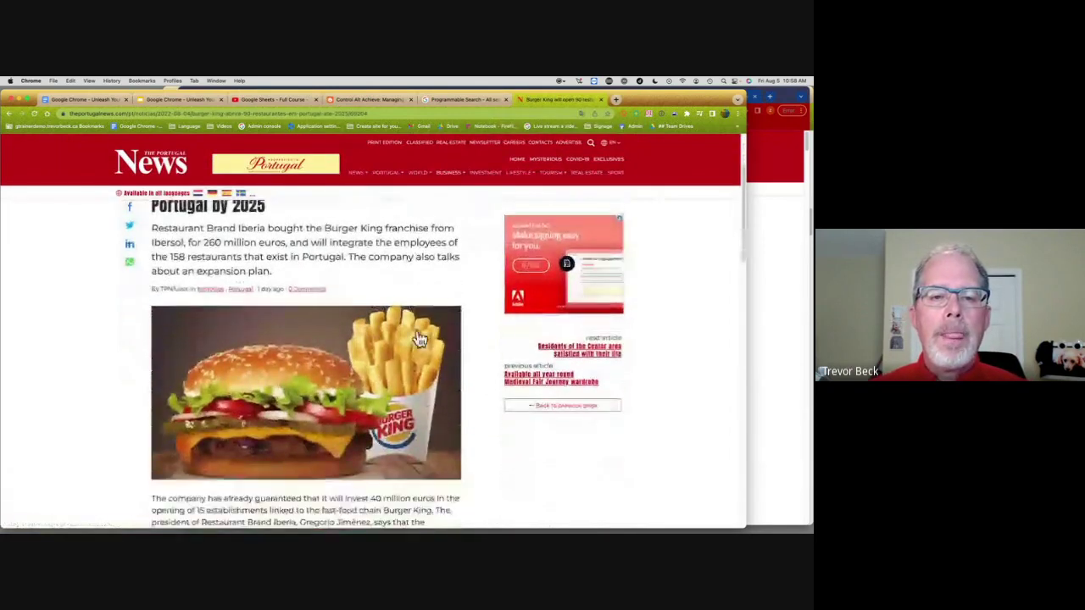
{"action": "scroll", "coordinate": [356, 244], "scroll_direction": "down", "scroll_amount": 2}
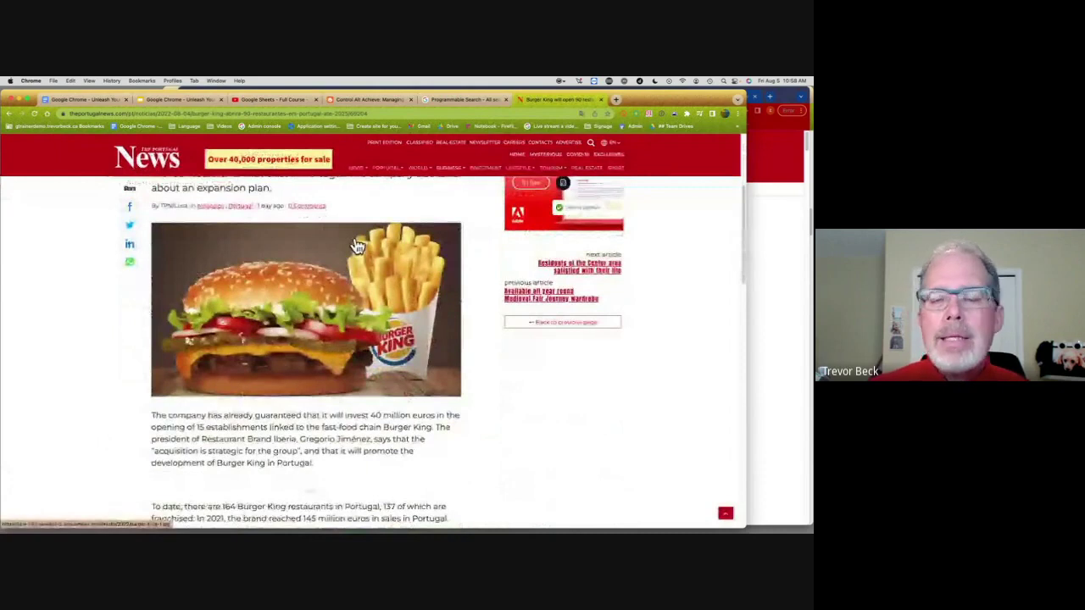
{"action": "scroll", "coordinate": [357, 246], "scroll_direction": "up", "scroll_amount": 5}
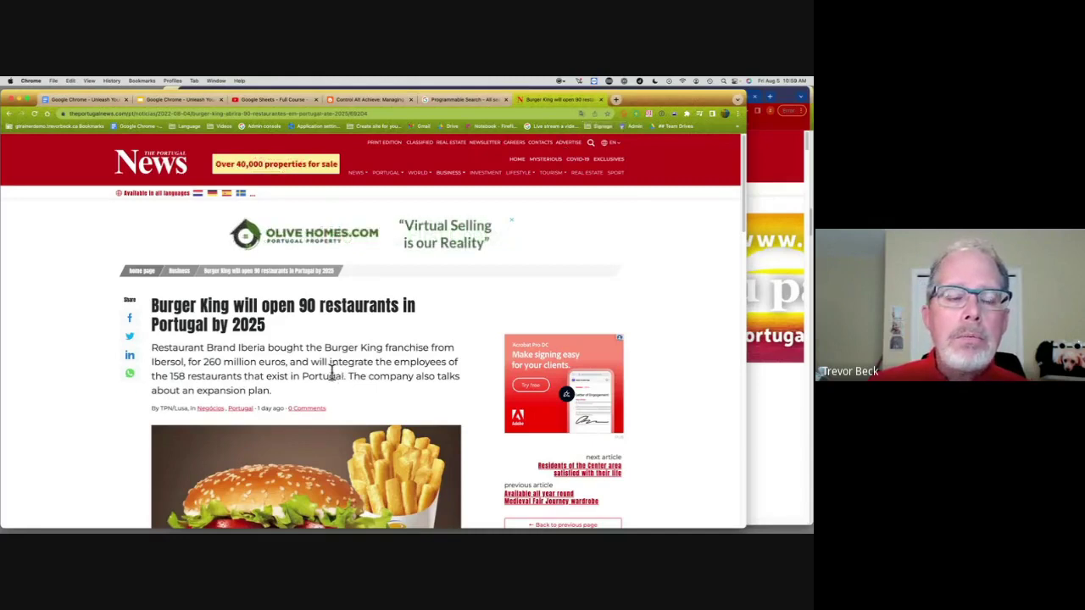
Step: Translate the Portuguese Portugal News homepage into English and open the Centre residents article
{"action": "left_click", "coordinate": [774, 195]}
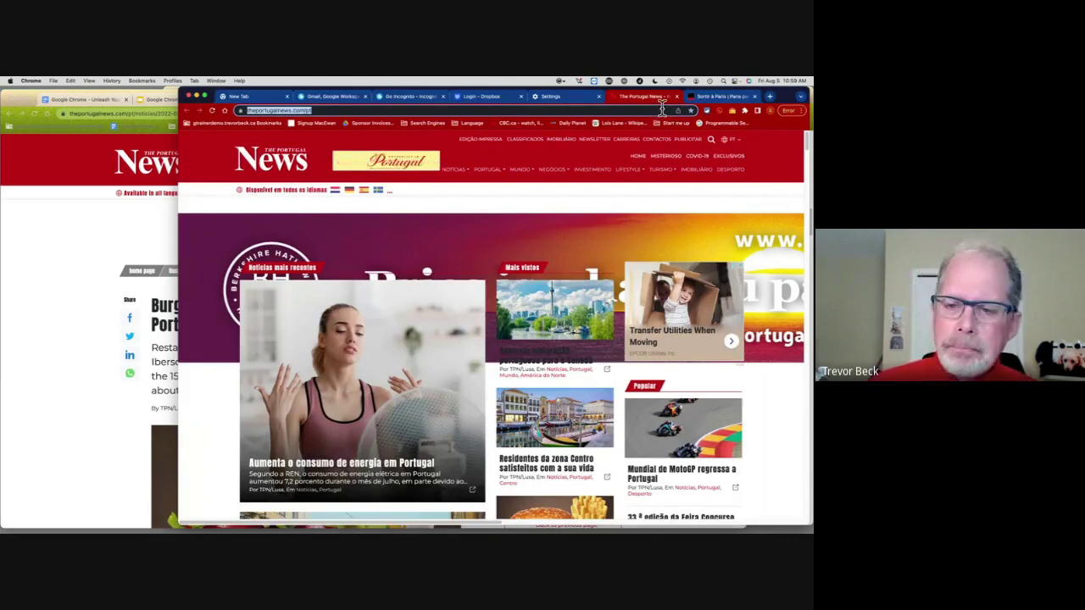
{"action": "scroll", "coordinate": [500, 207], "scroll_direction": "down", "scroll_amount": 2}
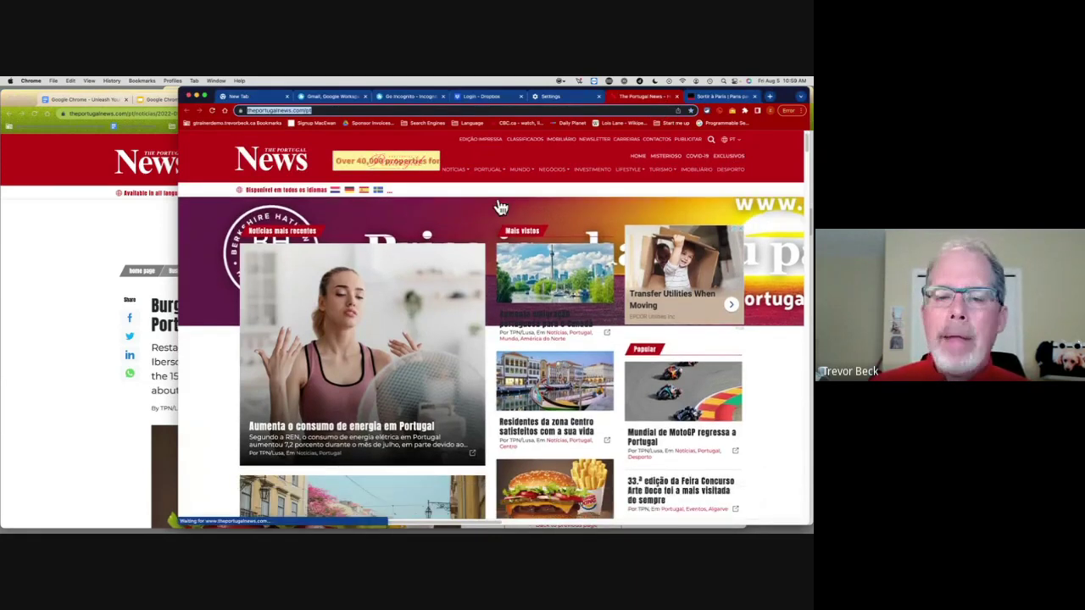
{"action": "scroll", "coordinate": [501, 208], "scroll_direction": "down", "scroll_amount": 1}
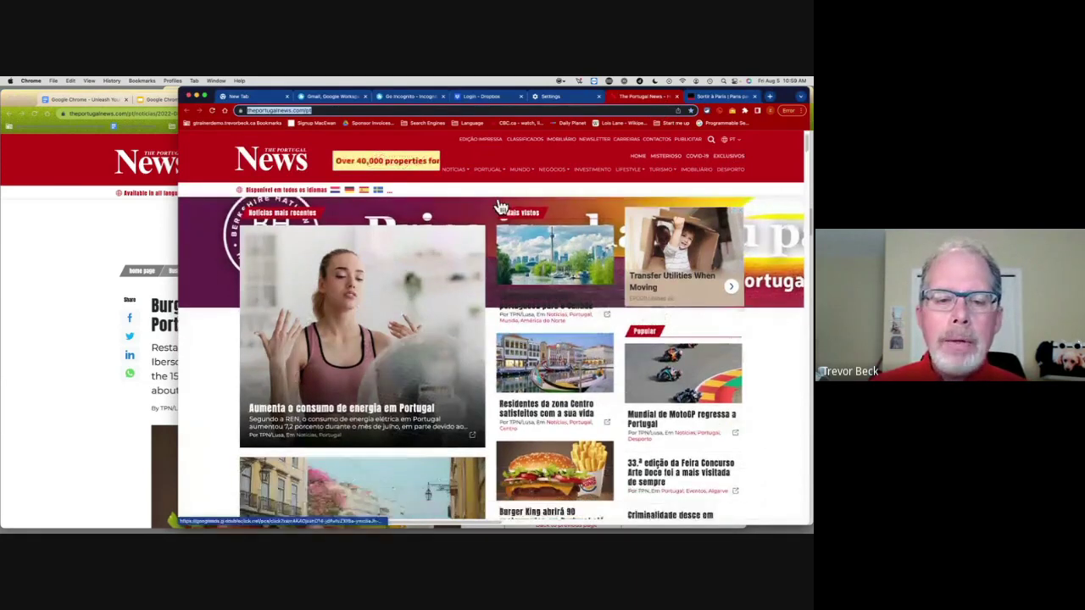
{"action": "right_click", "coordinate": [213, 339]}
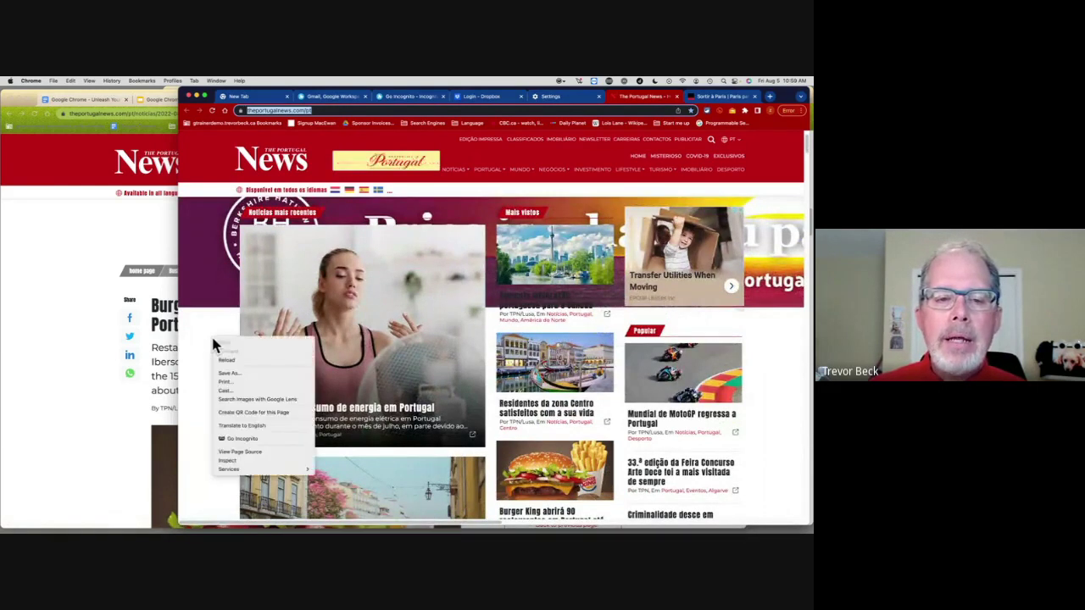
{"action": "left_click", "coordinate": [243, 426]}
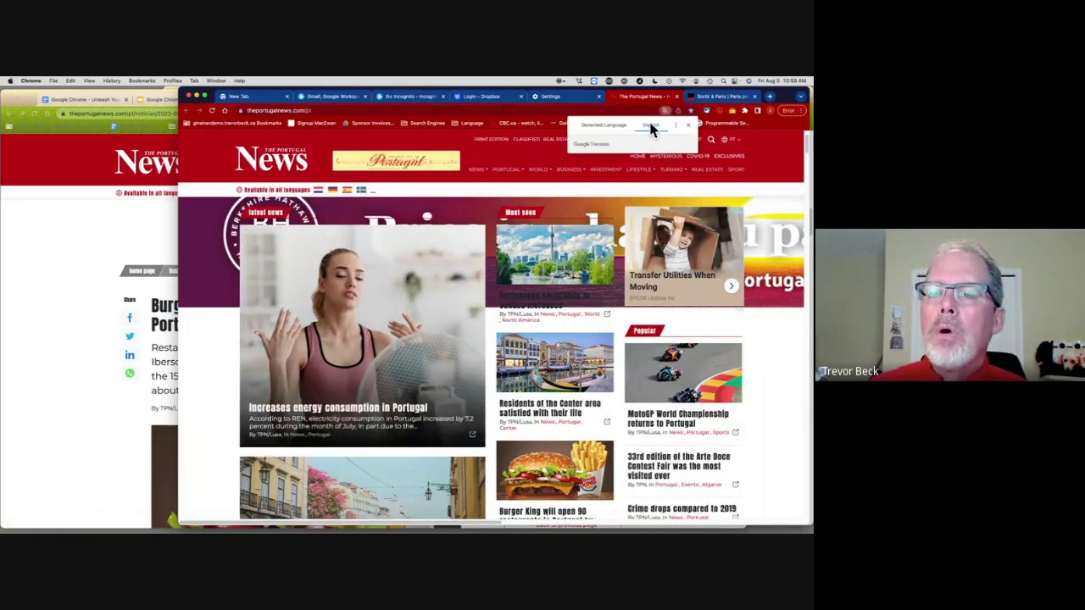
{"action": "scroll", "coordinate": [553, 396], "scroll_direction": "down", "scroll_amount": 1}
{"action": "left_click", "coordinate": [566, 397]}
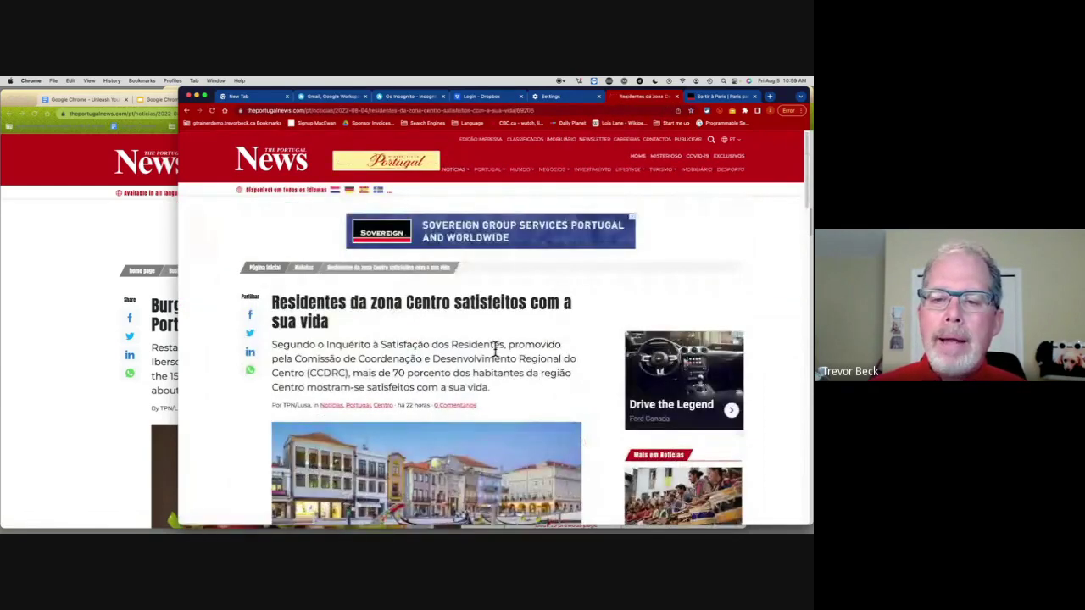
Step: Translate the Centre residents article to English, check Languages settings, then bring the course notes forward
{"action": "right_click", "coordinate": [594, 356]}
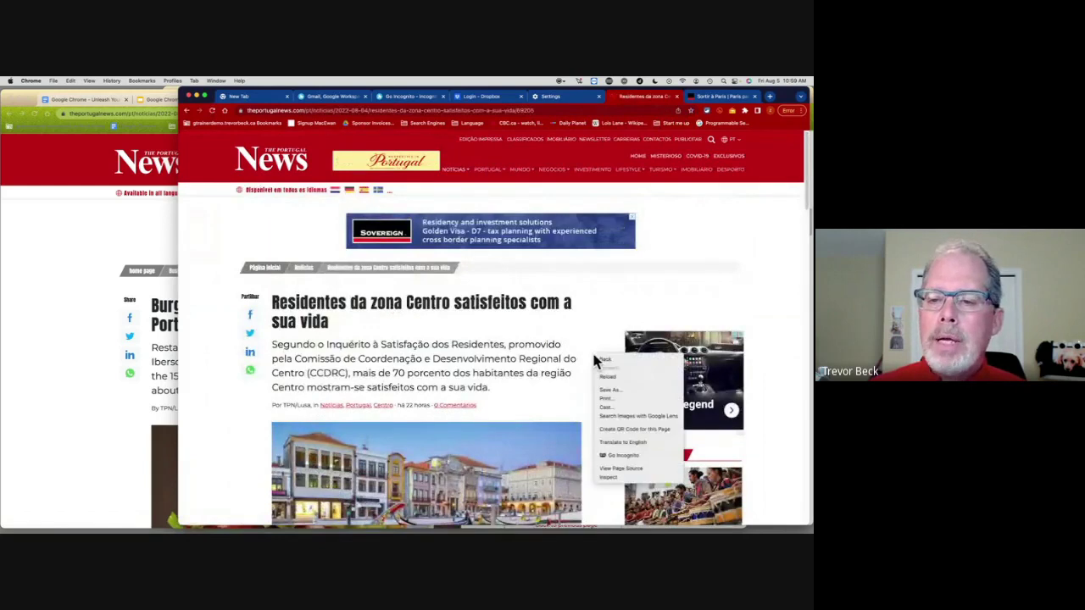
{"action": "left_click", "coordinate": [618, 442]}
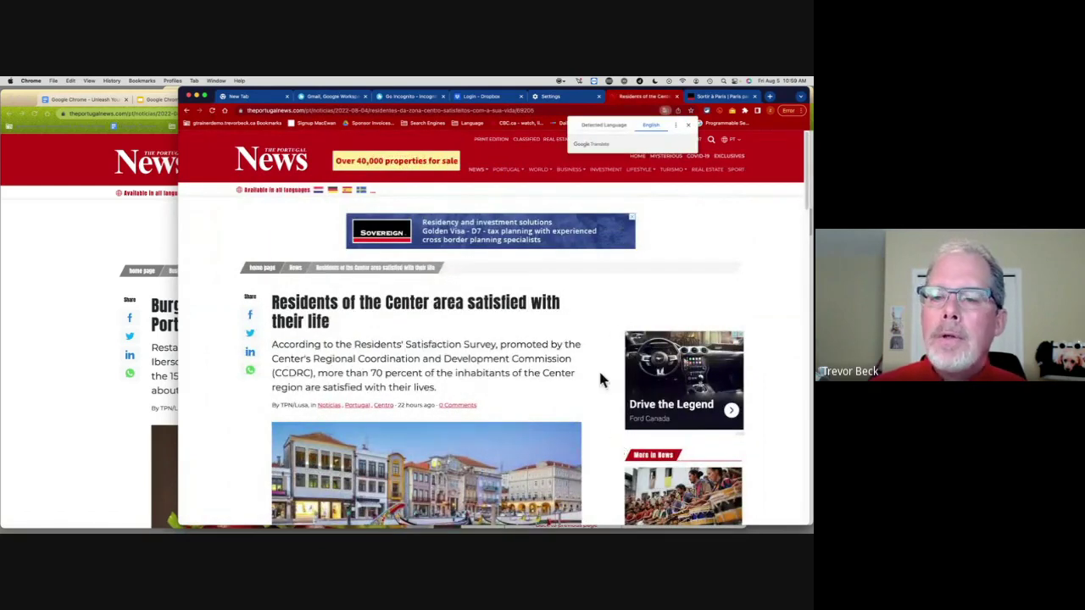
{"action": "scroll", "coordinate": [430, 380], "scroll_direction": "down", "scroll_amount": 5}
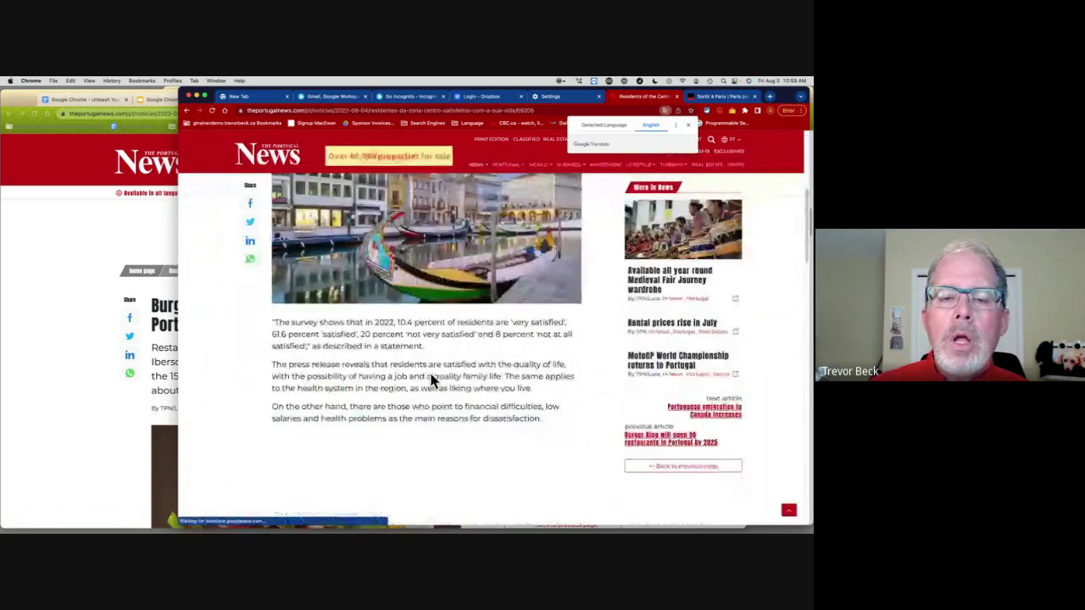
{"action": "left_click", "coordinate": [555, 100]}
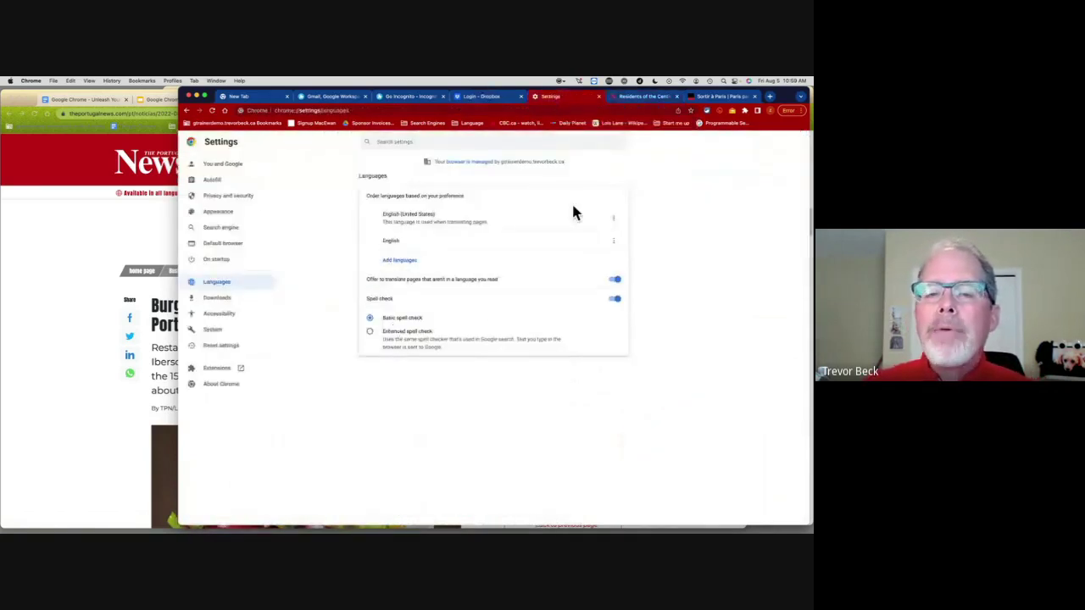
{"action": "left_click", "coordinate": [653, 100]}
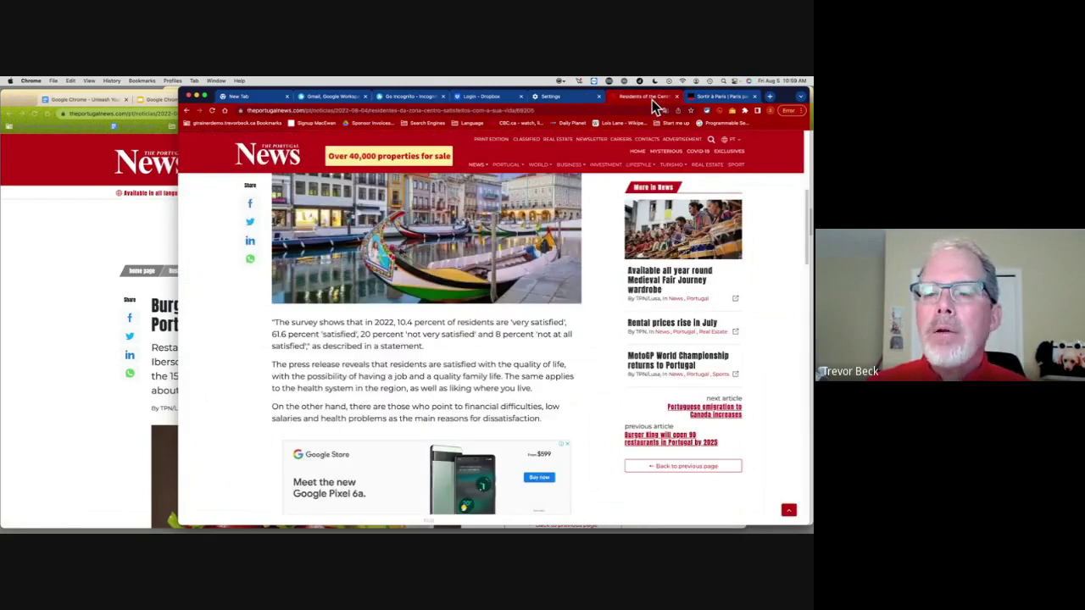
{"action": "right_click", "coordinate": [610, 271]}
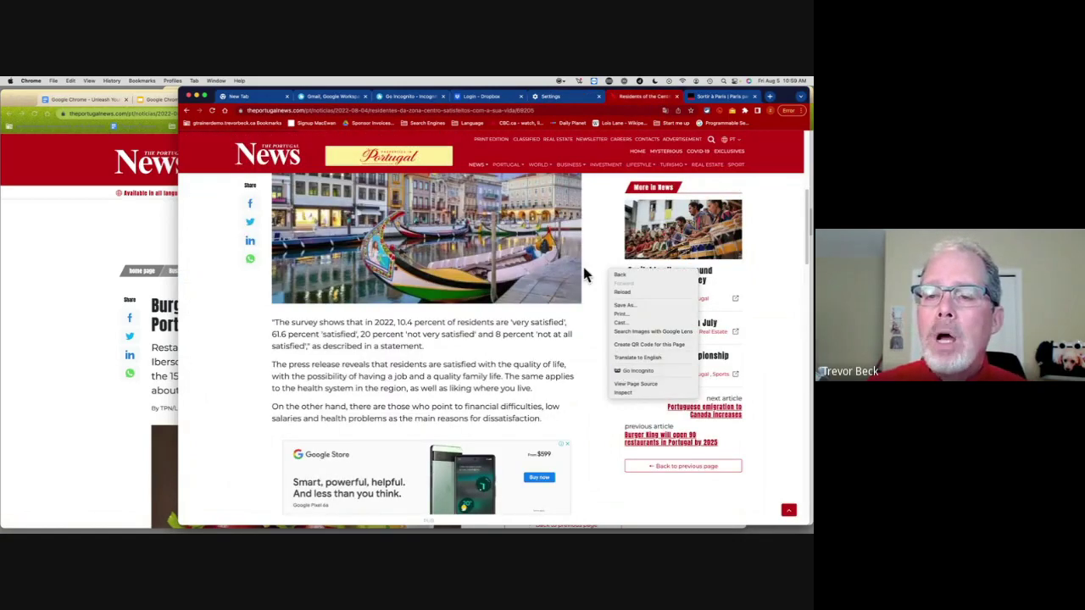
{"action": "left_click", "coordinate": [560, 383]}
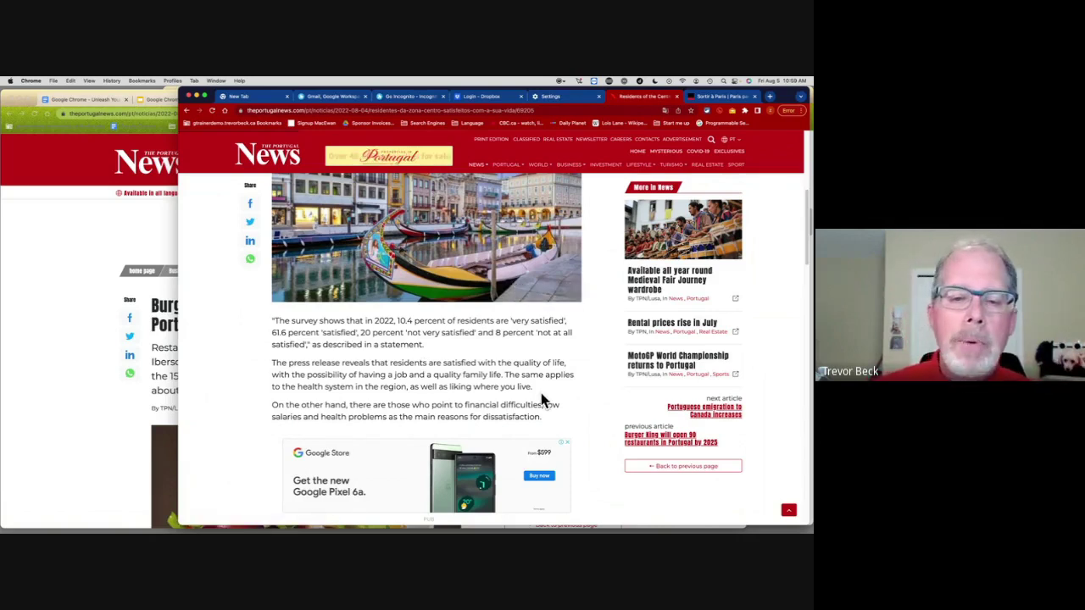
{"action": "scroll", "coordinate": [543, 400], "scroll_direction": "down", "scroll_amount": 1}
{"action": "scroll", "coordinate": [543, 400], "scroll_direction": "up", "scroll_amount": 10}
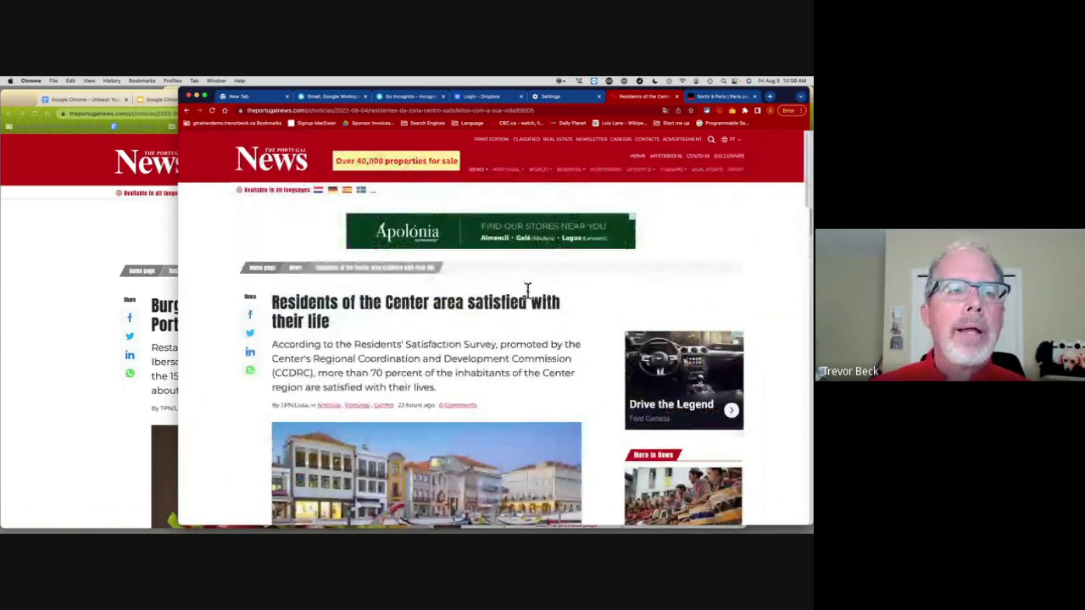
{"action": "left_click", "coordinate": [83, 101]}
Step: Scroll the notes, then open Chrome's On startup settings in the Portugal News window
{"action": "left_click", "coordinate": [83, 101]}
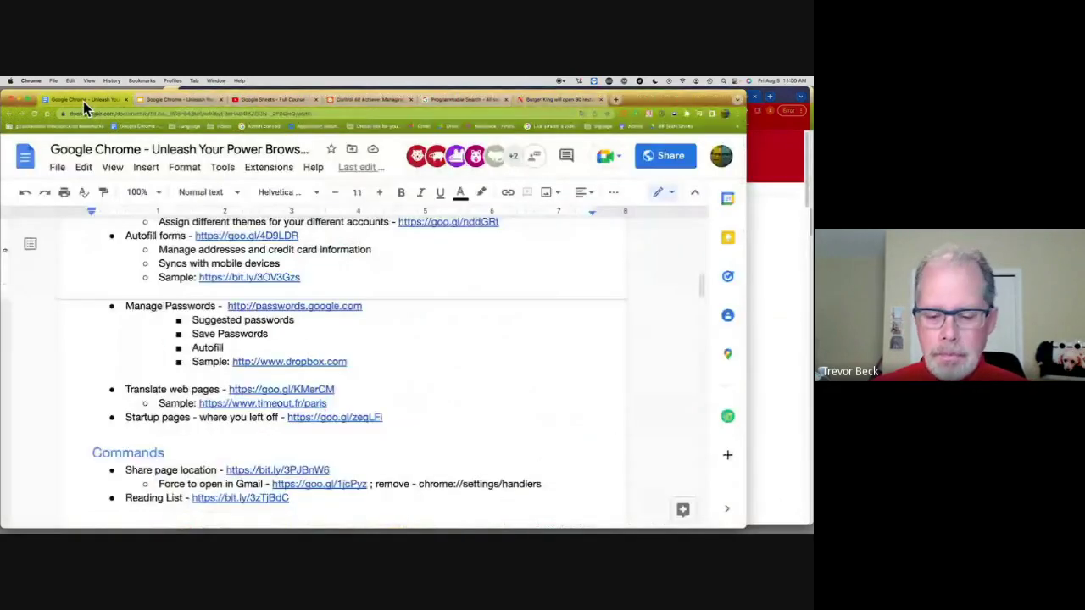
{"action": "scroll", "coordinate": [212, 339], "scroll_direction": "down", "scroll_amount": 1}
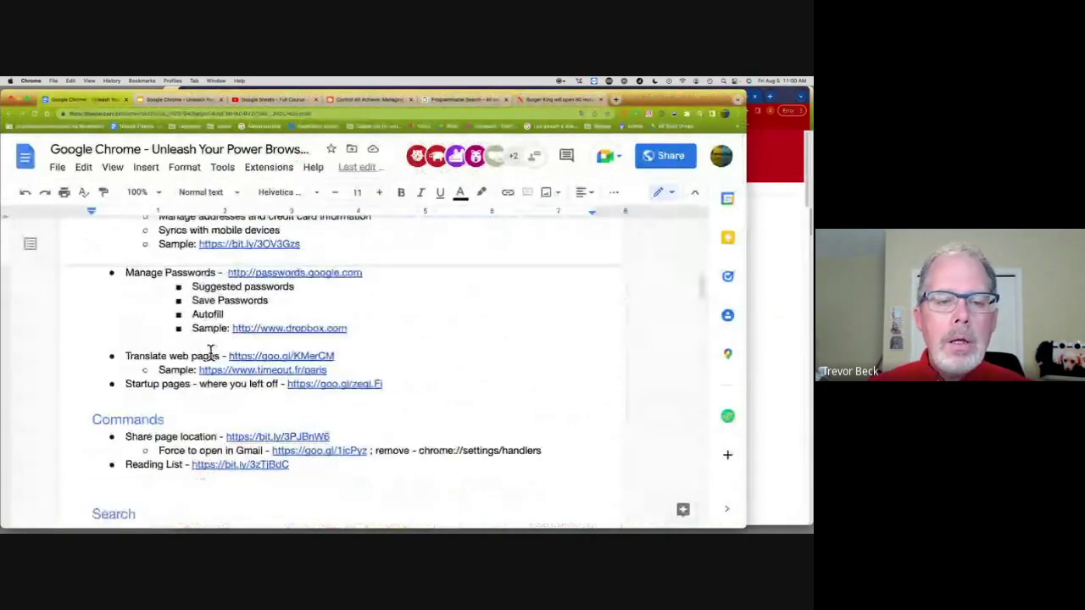
{"action": "left_click", "coordinate": [789, 248]}
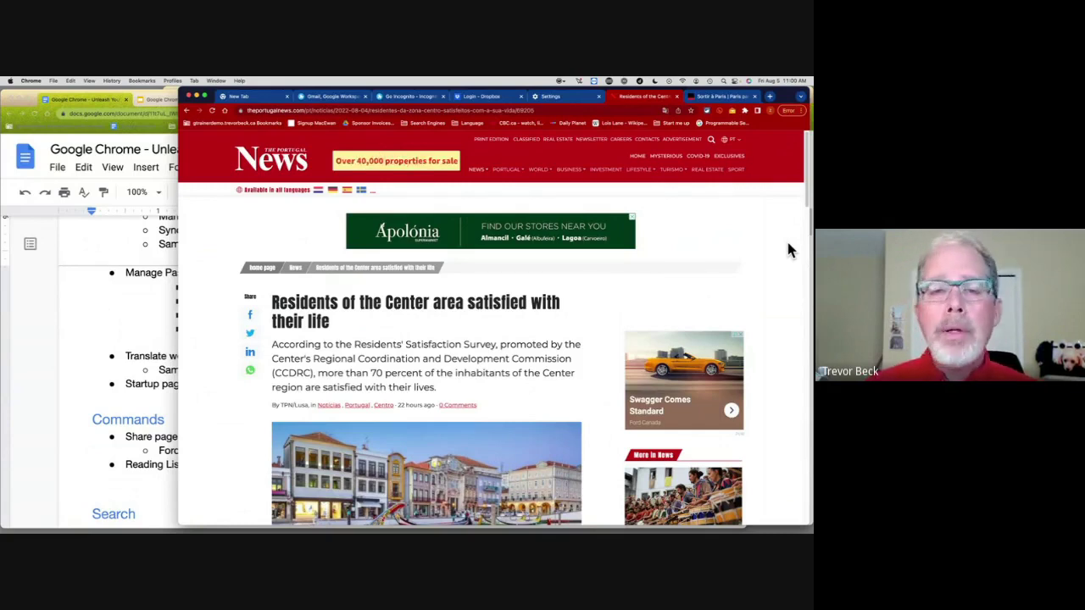
{"action": "left_click", "coordinate": [562, 97]}
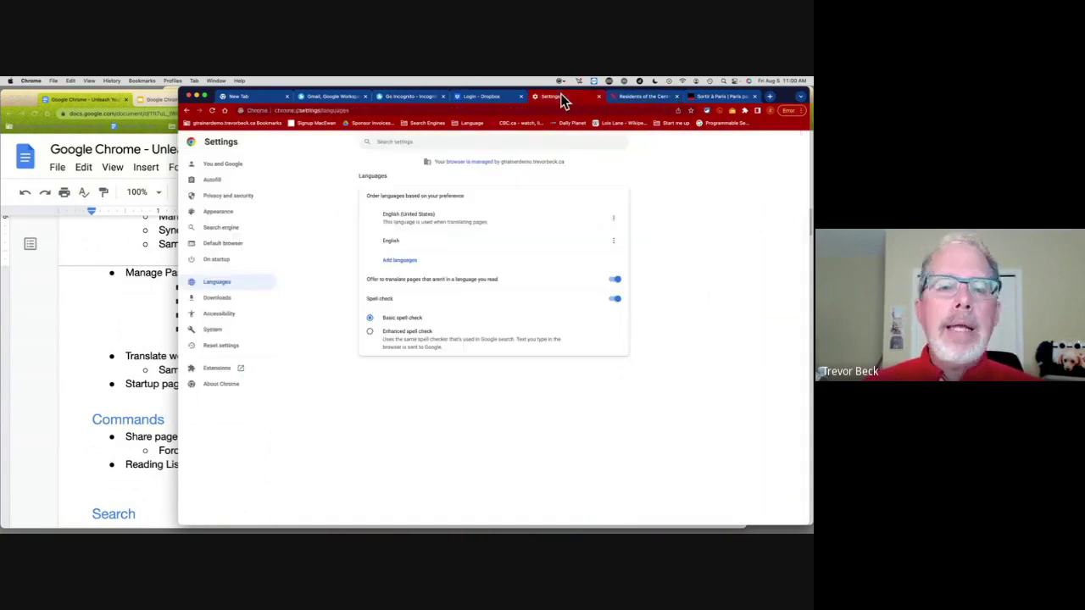
{"action": "left_click", "coordinate": [208, 259]}
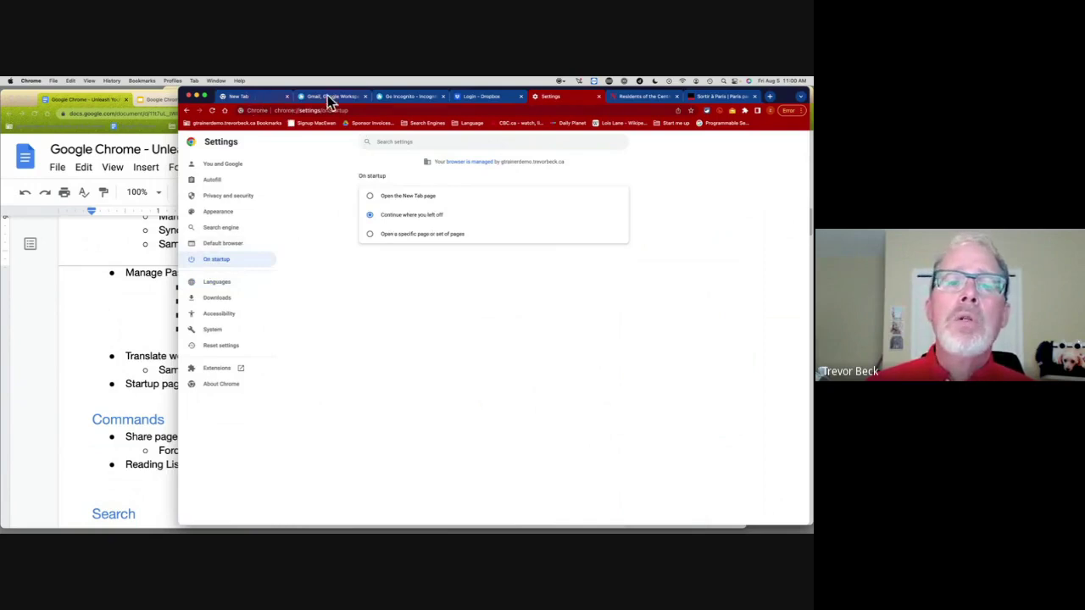
Step: Close and reopen the profile window, then set startup to 'Open a specific page or set of pages'
{"action": "left_click", "coordinate": [188, 96]}
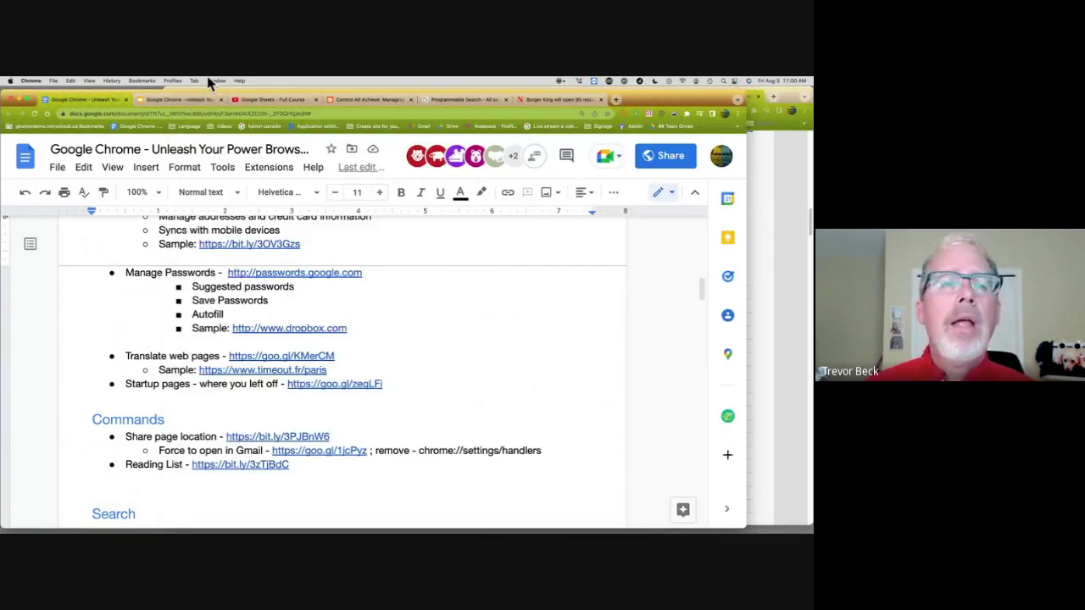
{"action": "left_click", "coordinate": [724, 114]}
{"action": "left_click", "coordinate": [687, 451]}
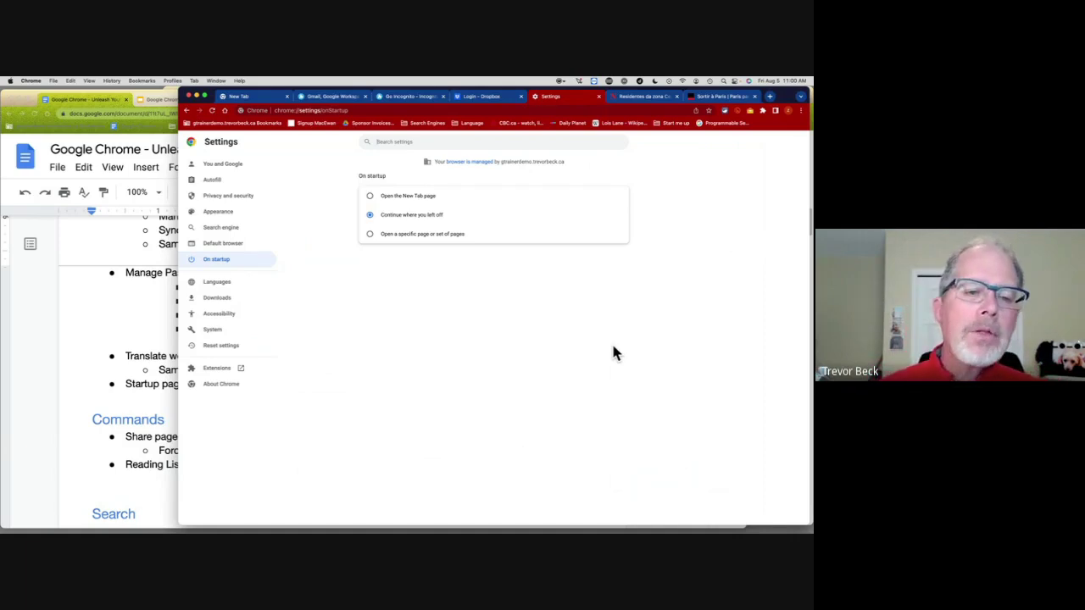
{"action": "left_click", "coordinate": [393, 237]}
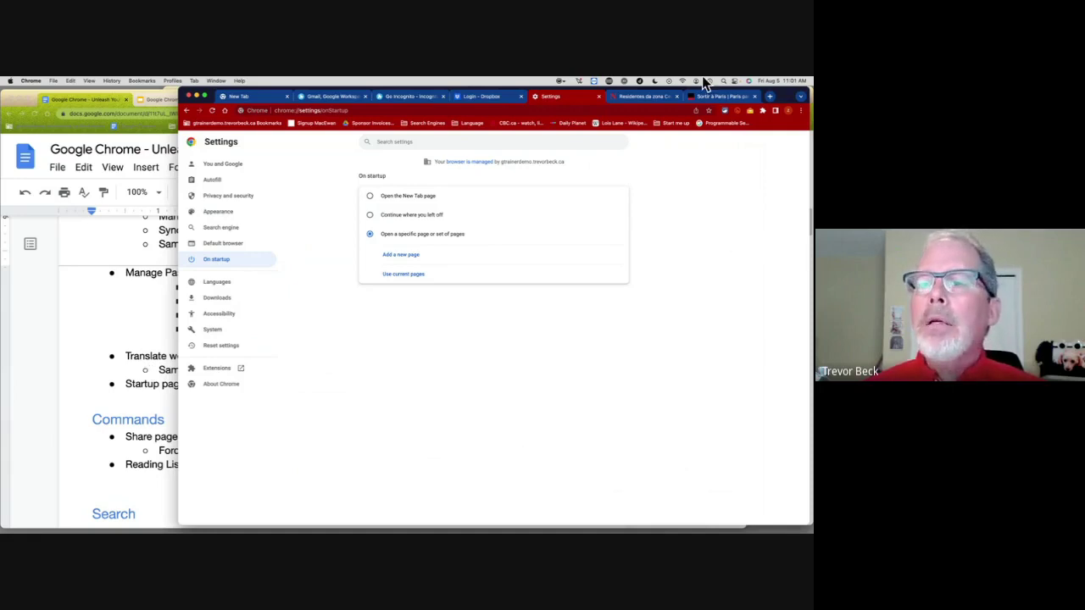
Step: Translate the Centre residents article into English and dismiss the translation prompt
{"action": "left_click", "coordinate": [409, 97]}
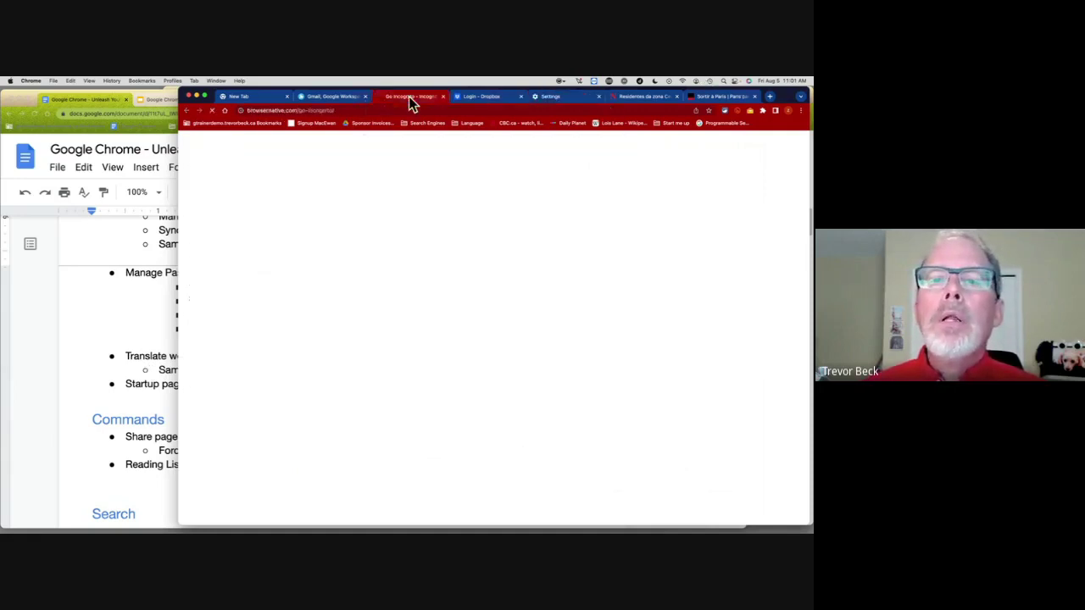
{"action": "left_click", "coordinate": [653, 98]}
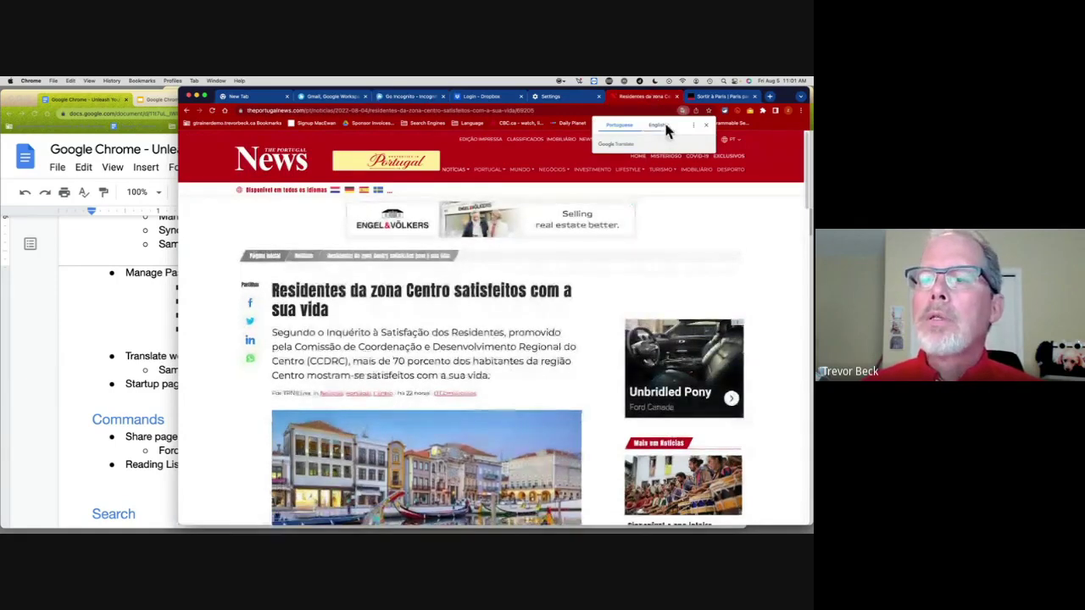
{"action": "left_click", "coordinate": [659, 126]}
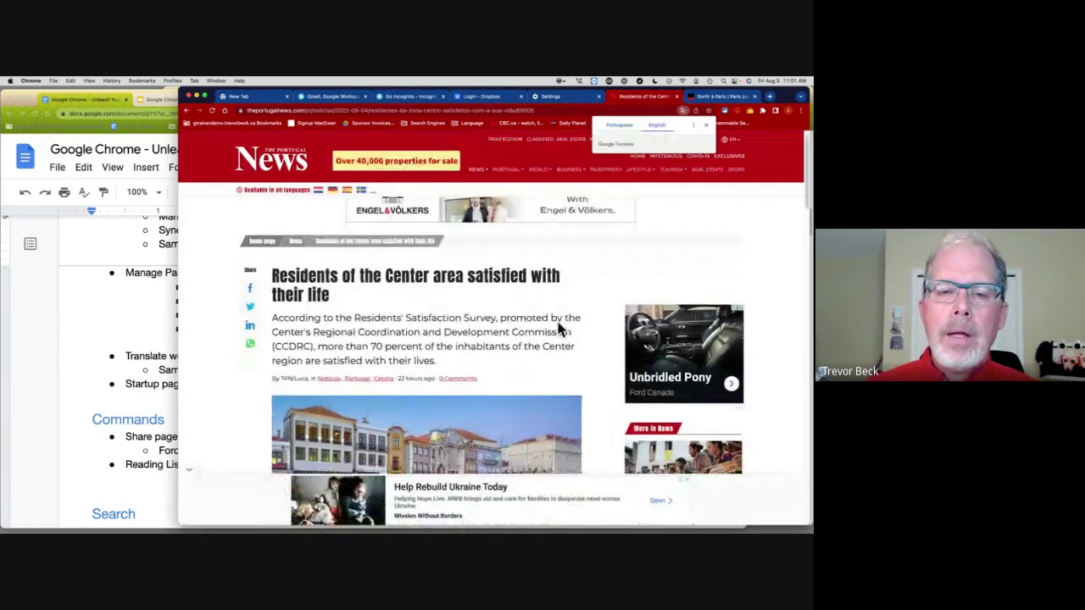
{"action": "scroll", "coordinate": [566, 280], "scroll_direction": "down", "scroll_amount": 2}
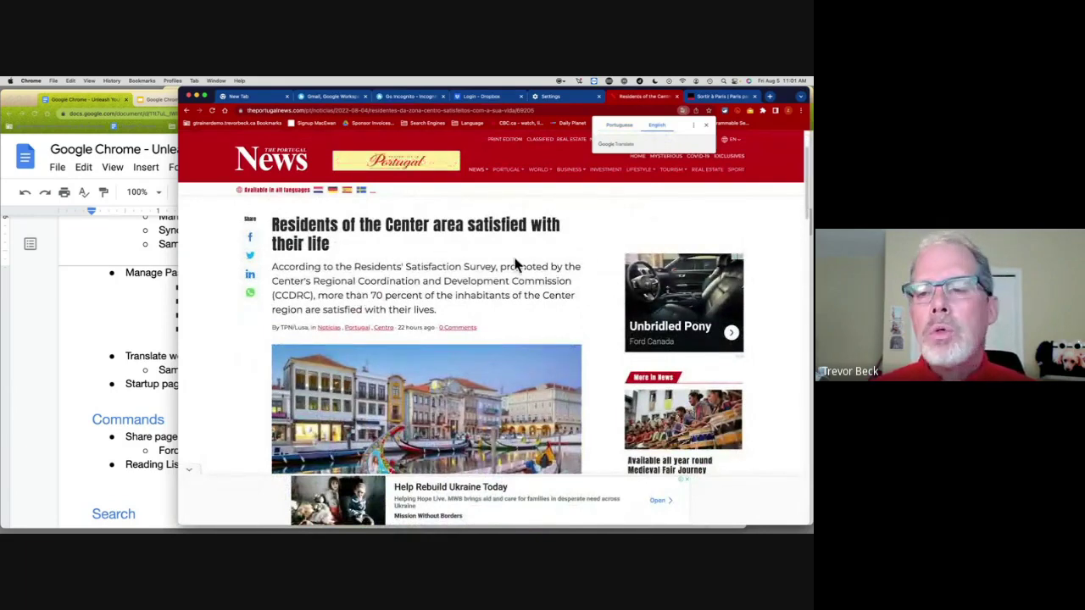
{"action": "scroll", "coordinate": [516, 265], "scroll_direction": "down", "scroll_amount": 1}
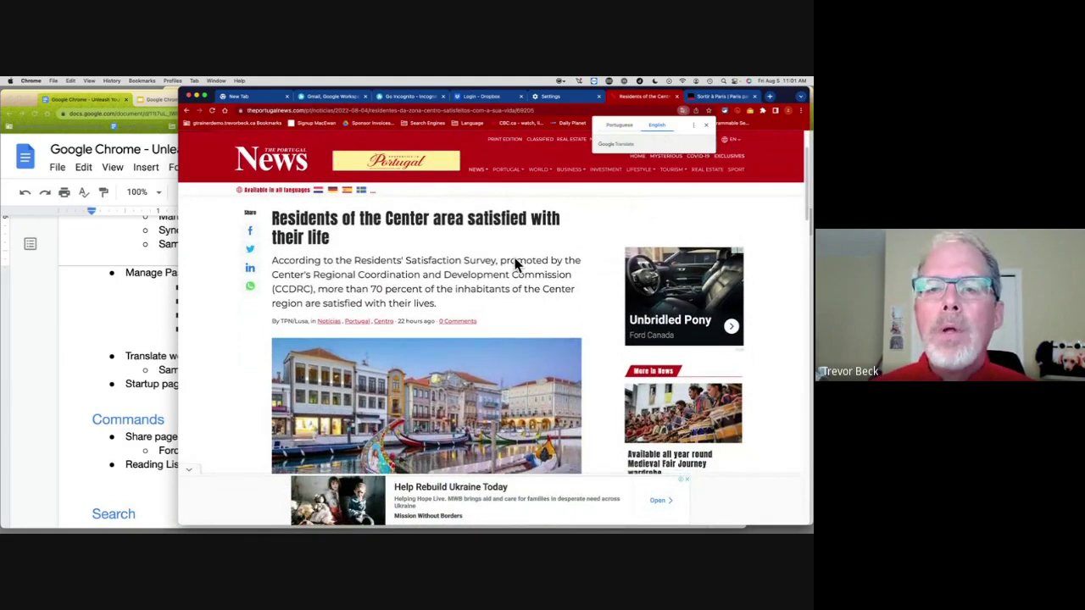
{"action": "left_click", "coordinate": [745, 207]}
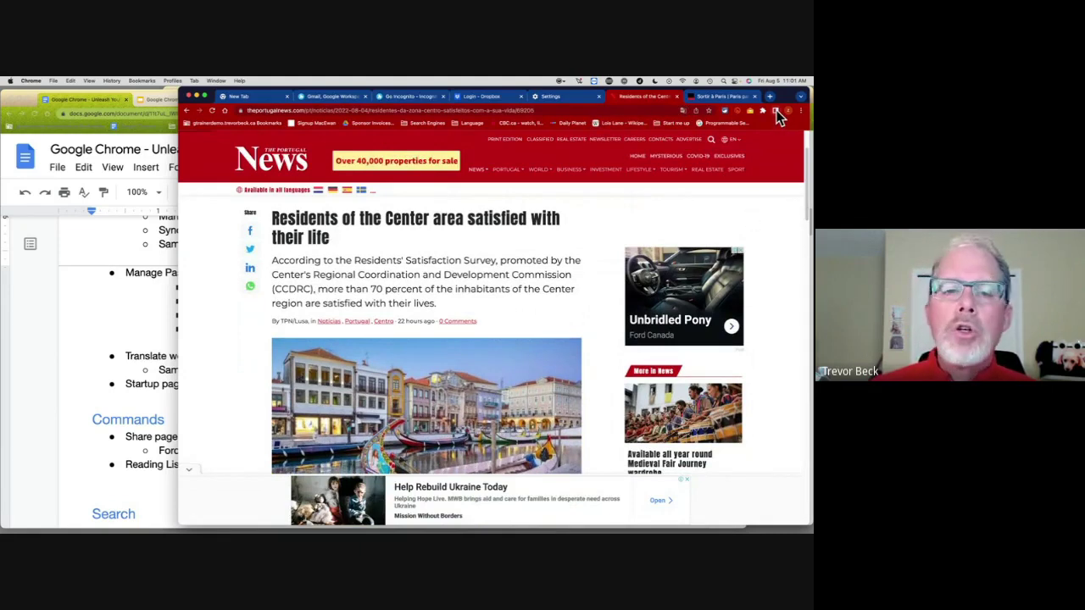
Step: Add the article to the Reading List side panel and reopen it from there
{"action": "left_click", "coordinate": [777, 117]}
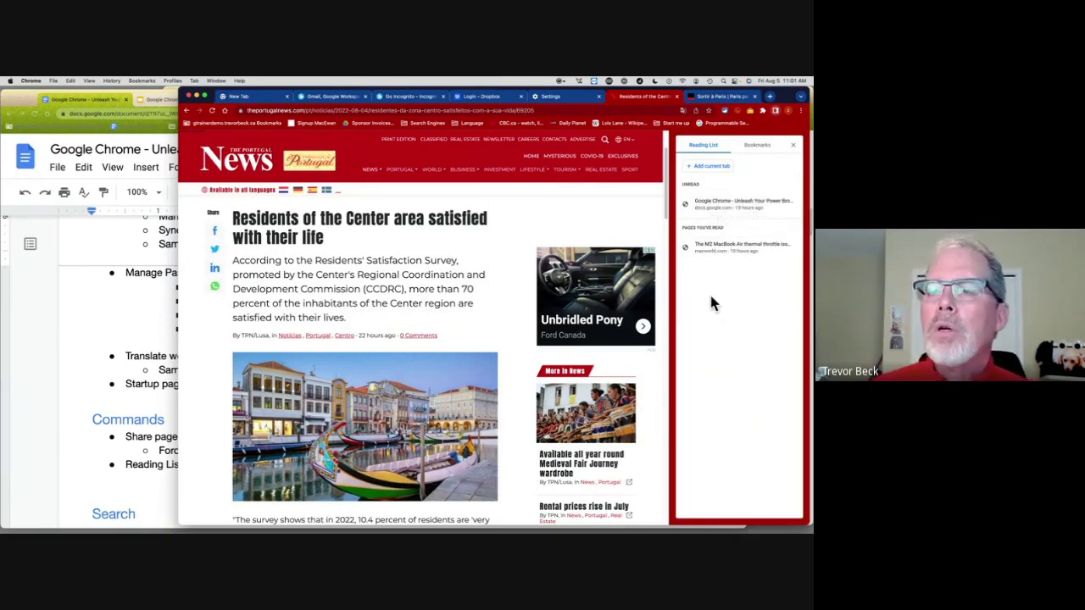
{"action": "left_click", "coordinate": [706, 167]}
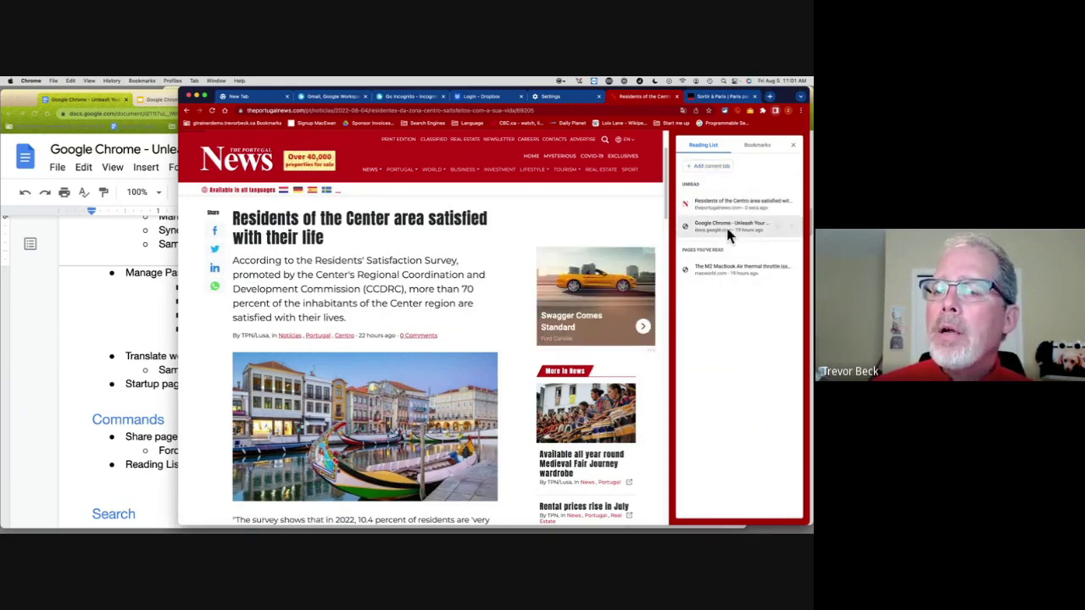
{"action": "left_click", "coordinate": [716, 203]}
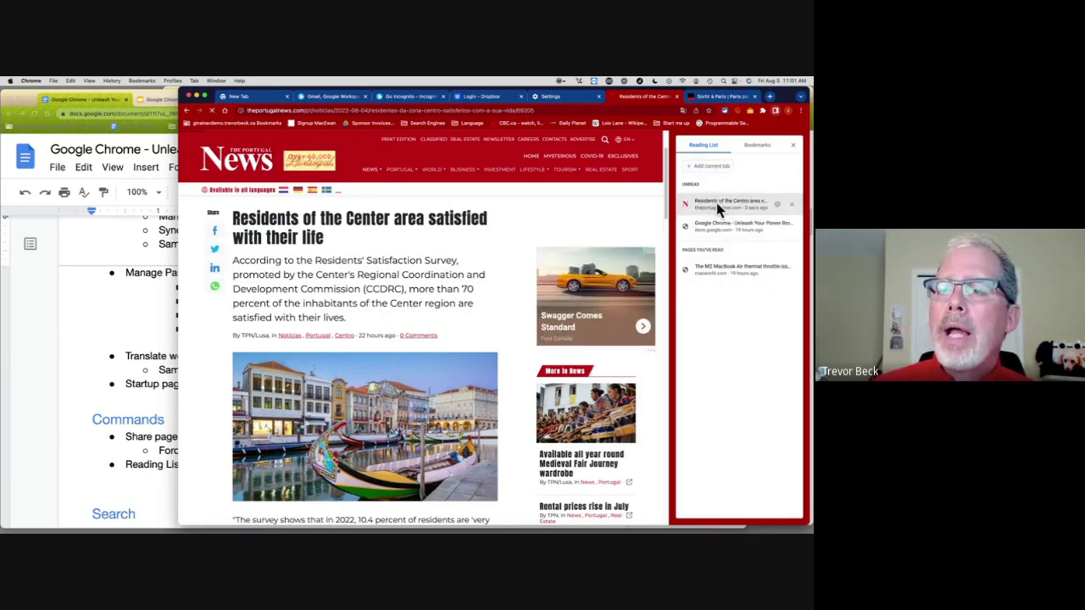
{"action": "left_click", "coordinate": [710, 96]}
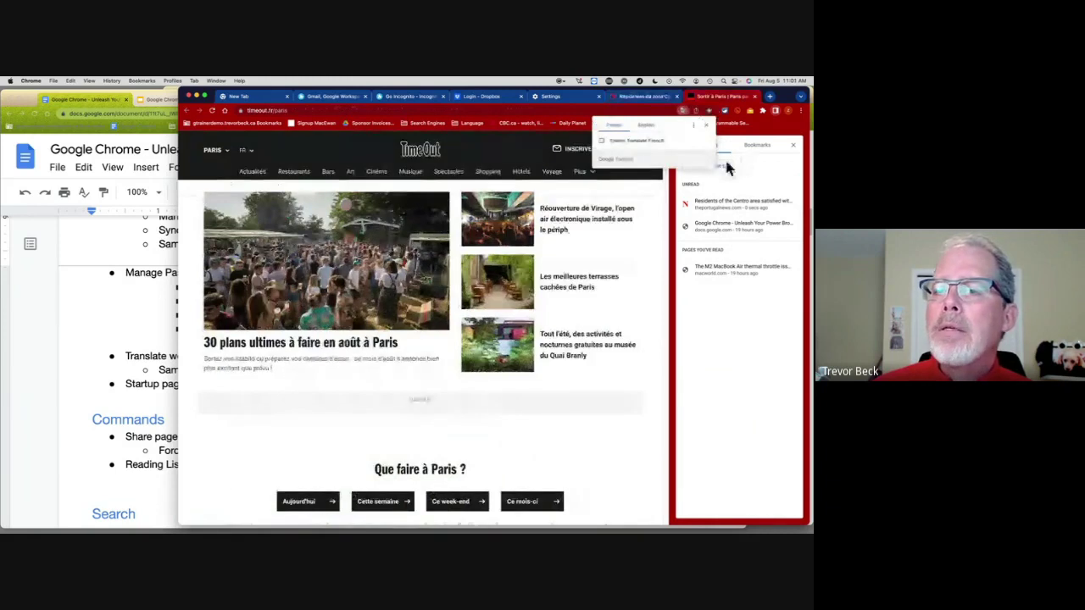
{"action": "left_click", "coordinate": [735, 209]}
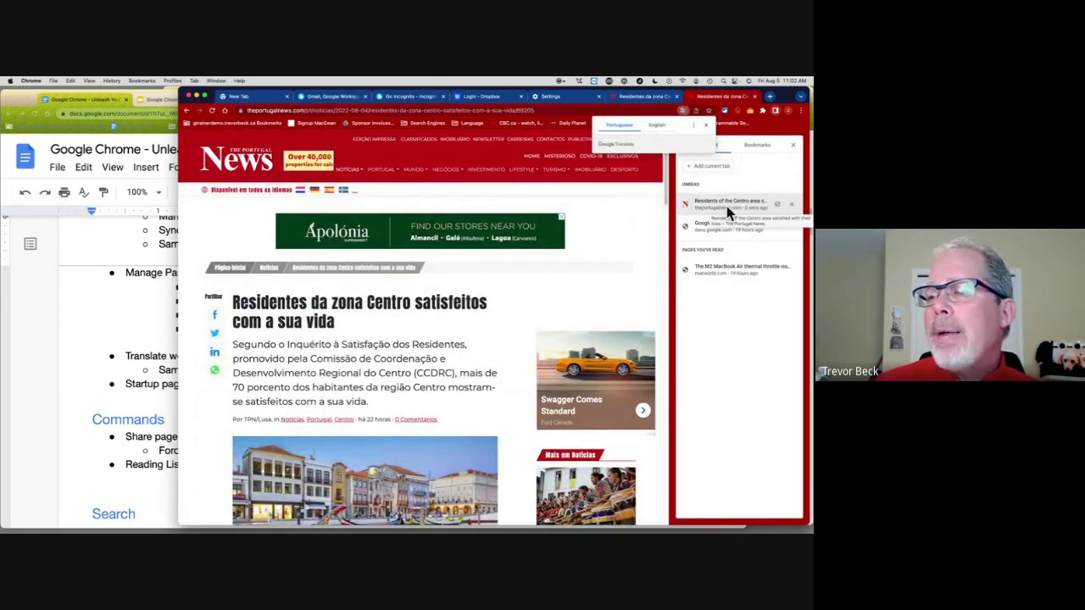
Step: Mark the saved article as read, remove it from the Reading List, and bring the Docs notes forward
{"action": "left_click", "coordinate": [779, 209]}
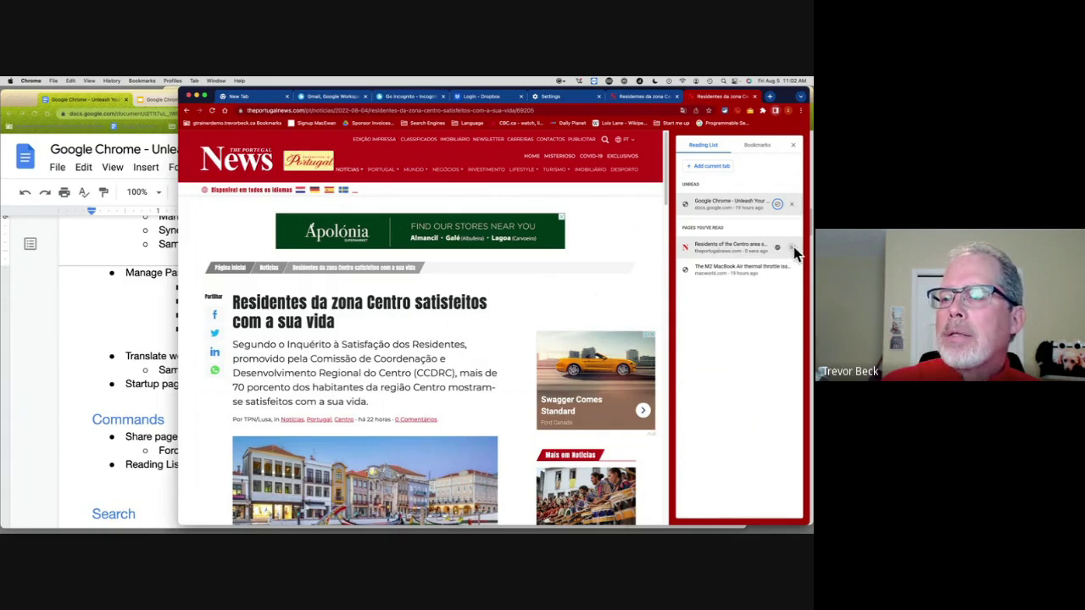
{"action": "left_click", "coordinate": [792, 247]}
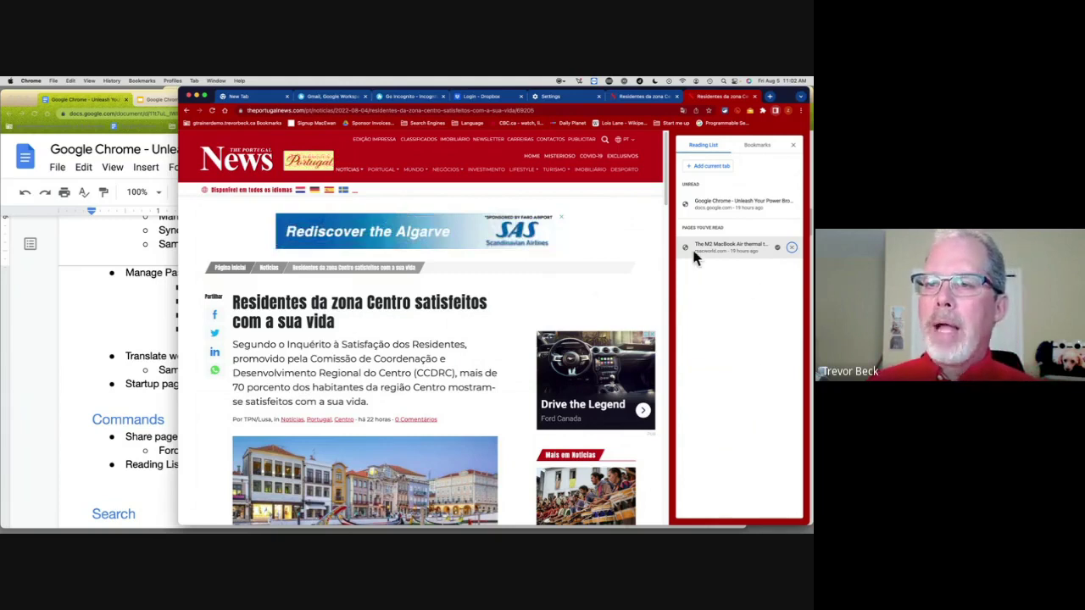
{"action": "left_click", "coordinate": [119, 356]}
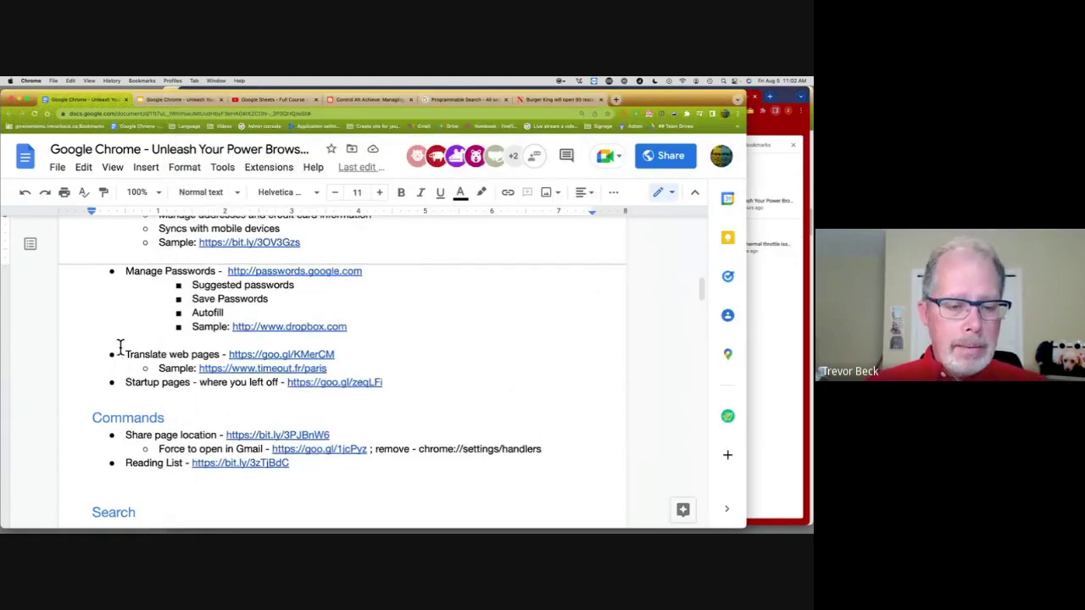
Step: Show the article's Share menu, then open and close the Share page location help page
{"action": "scroll", "coordinate": [119, 348], "scroll_direction": "down", "scroll_amount": 3}
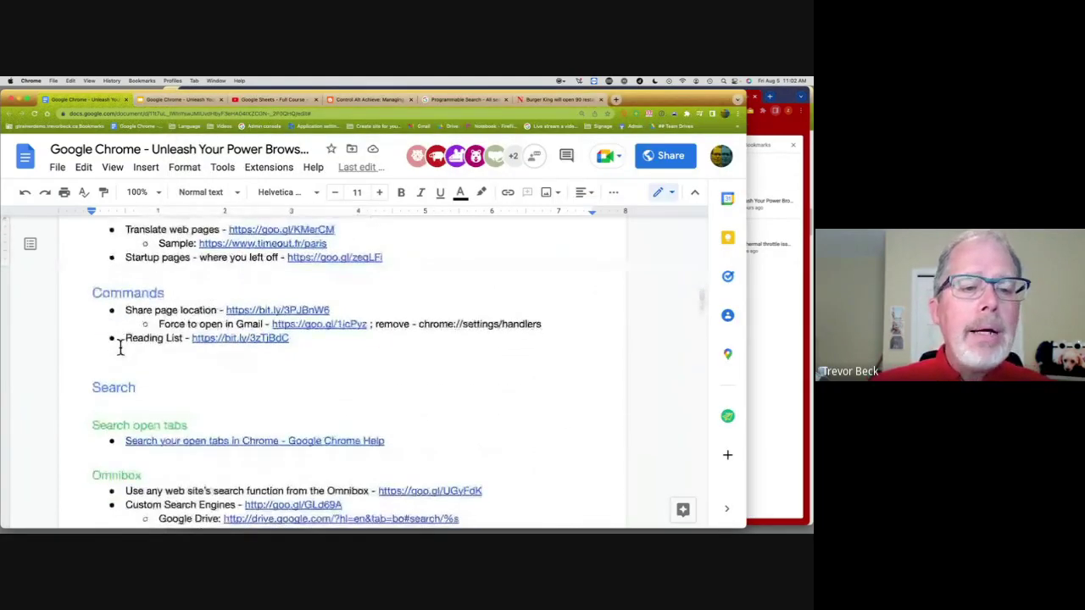
{"action": "left_click", "coordinate": [777, 339]}
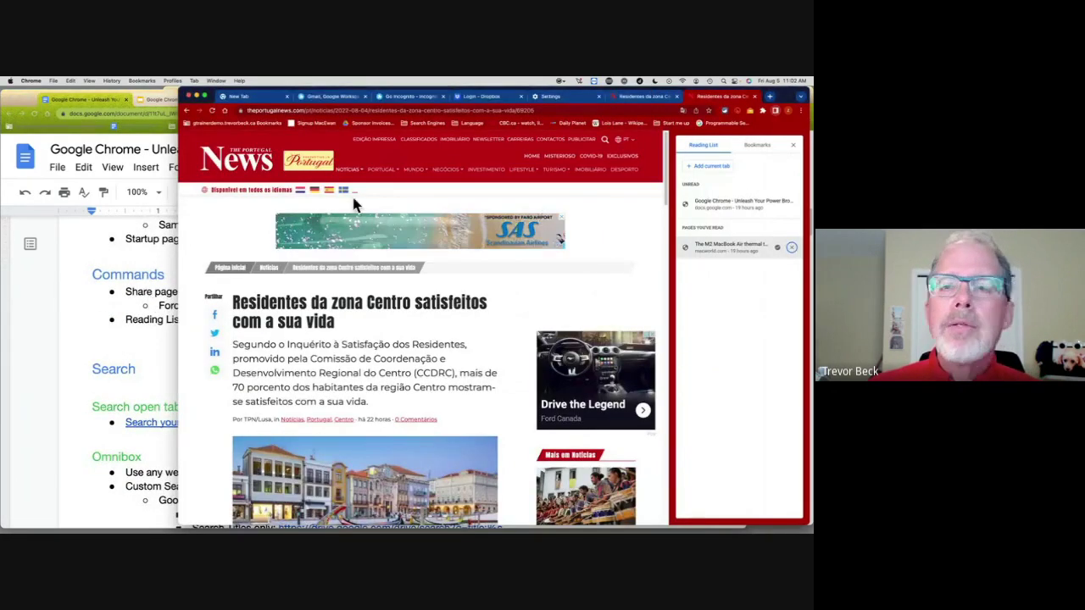
{"action": "left_click", "coordinate": [696, 111]}
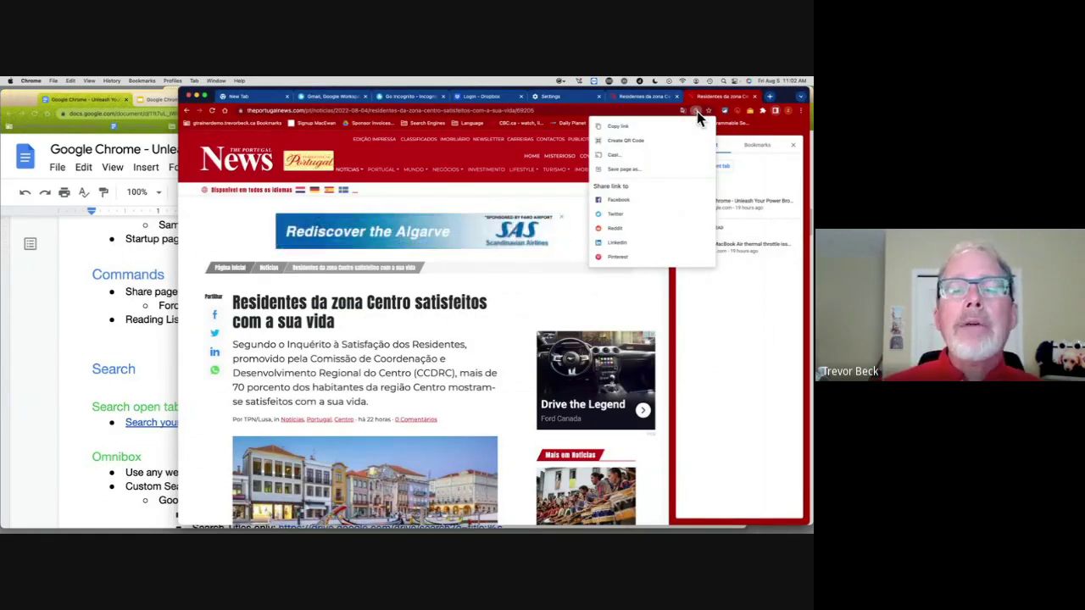
{"action": "left_click", "coordinate": [166, 280]}
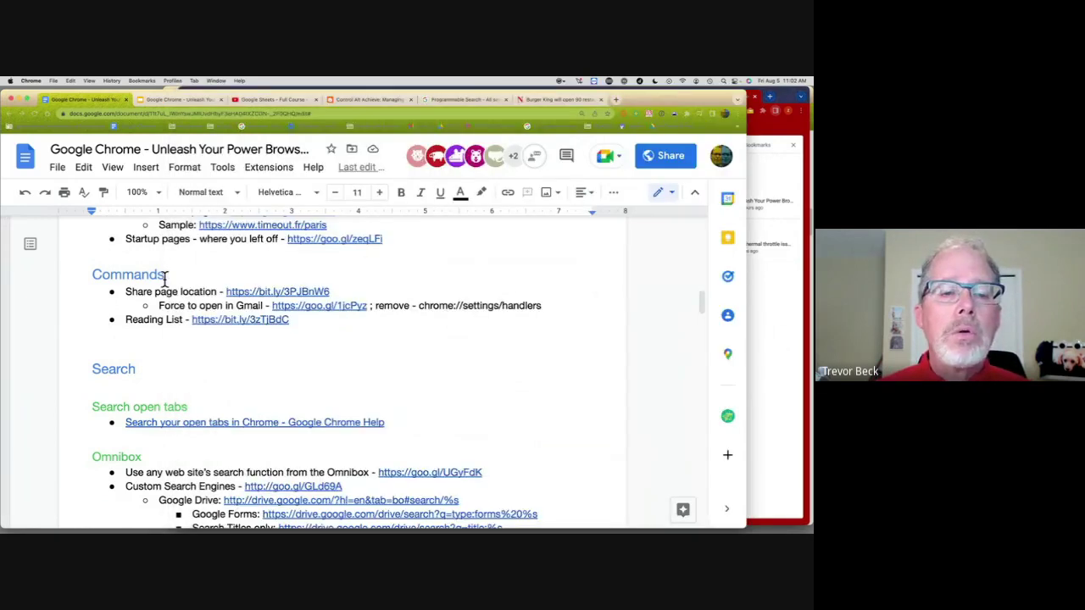
{"action": "left_click", "coordinate": [262, 291]}
{"action": "left_click", "coordinate": [292, 311]}
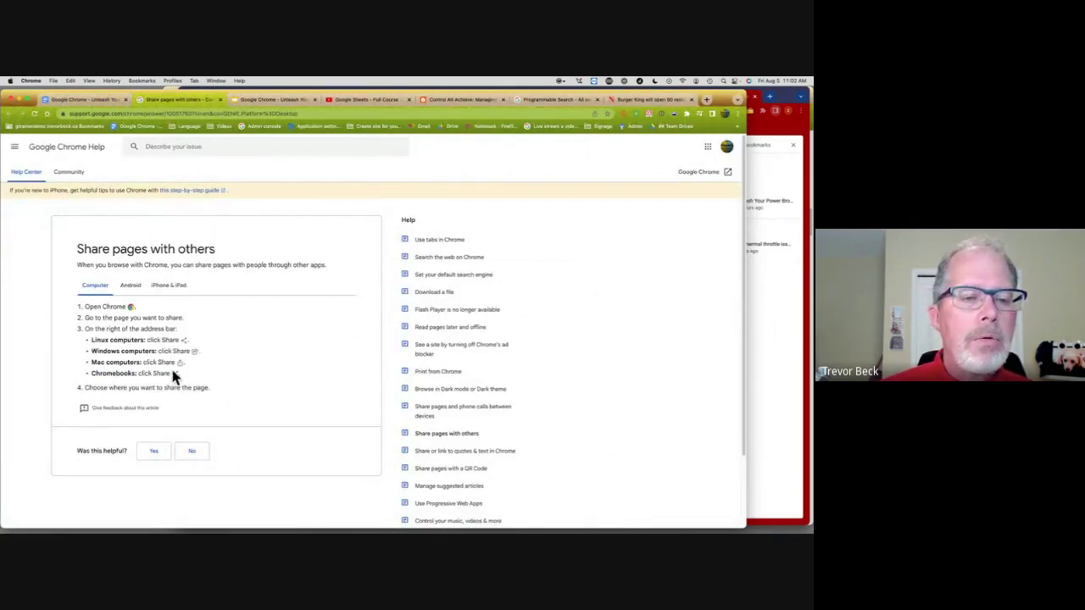
{"action": "left_click", "coordinate": [219, 99]}
Step: Compare the Share options on the news article and the notes page, then bring the article window forward
{"action": "left_click", "coordinate": [772, 272]}
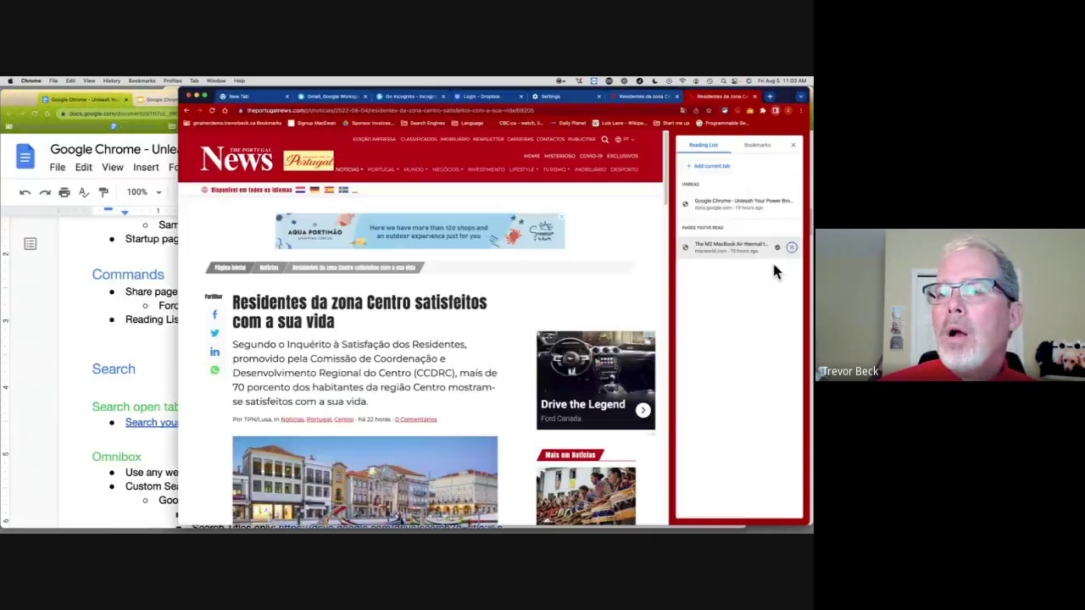
{"action": "left_click", "coordinate": [695, 111]}
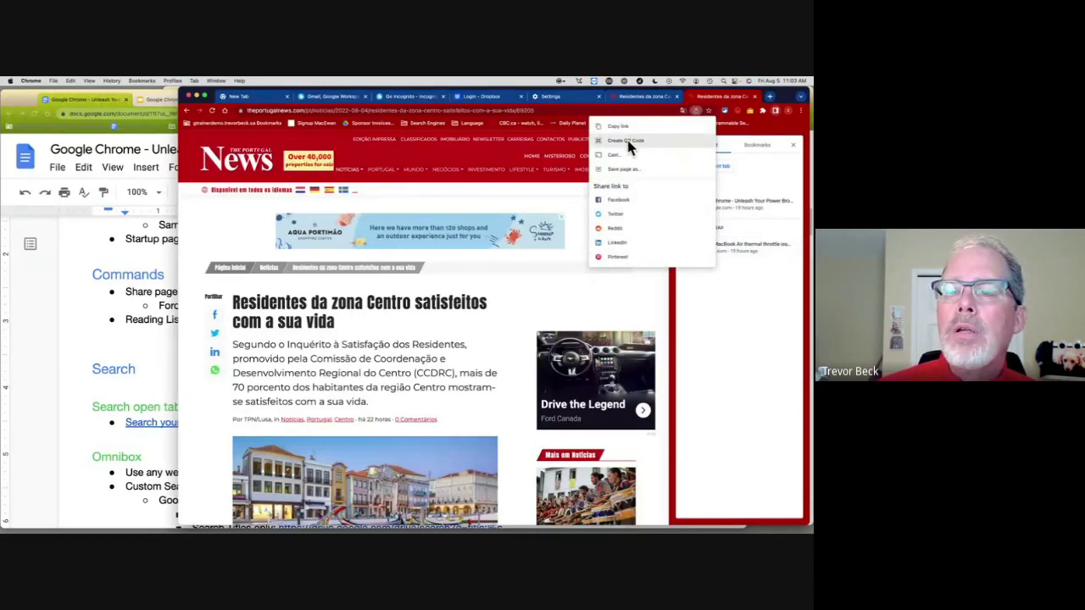
{"action": "left_click", "coordinate": [73, 284]}
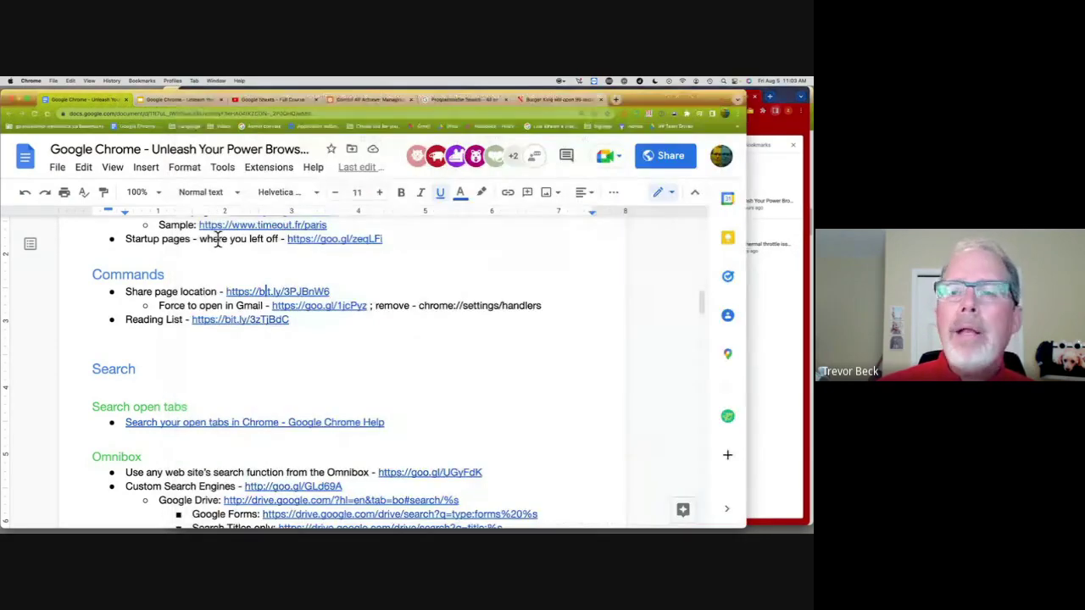
{"action": "left_click", "coordinate": [595, 114]}
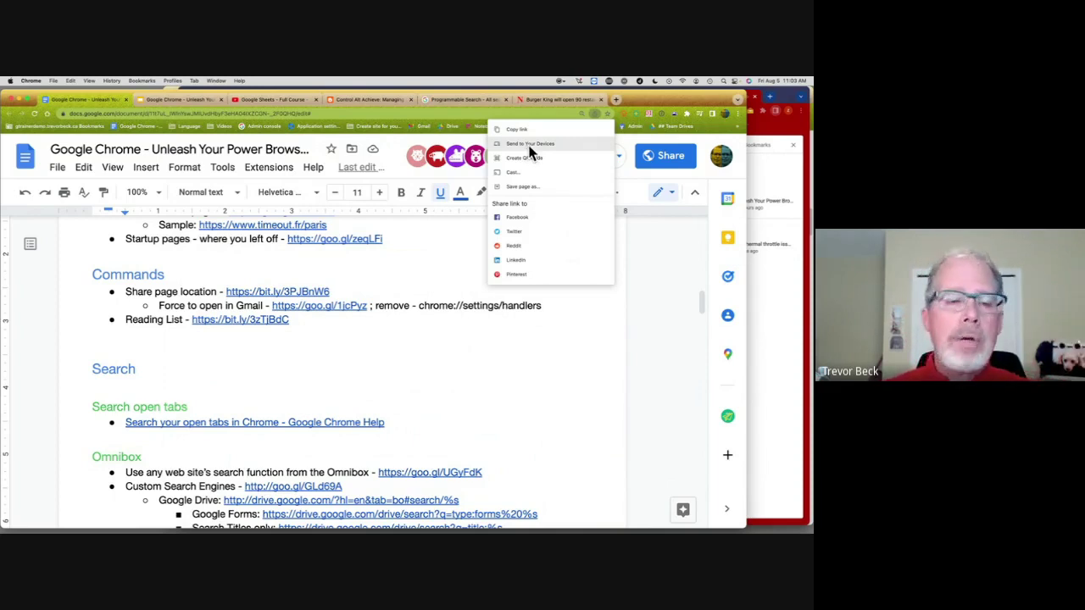
{"action": "left_click", "coordinate": [603, 366]}
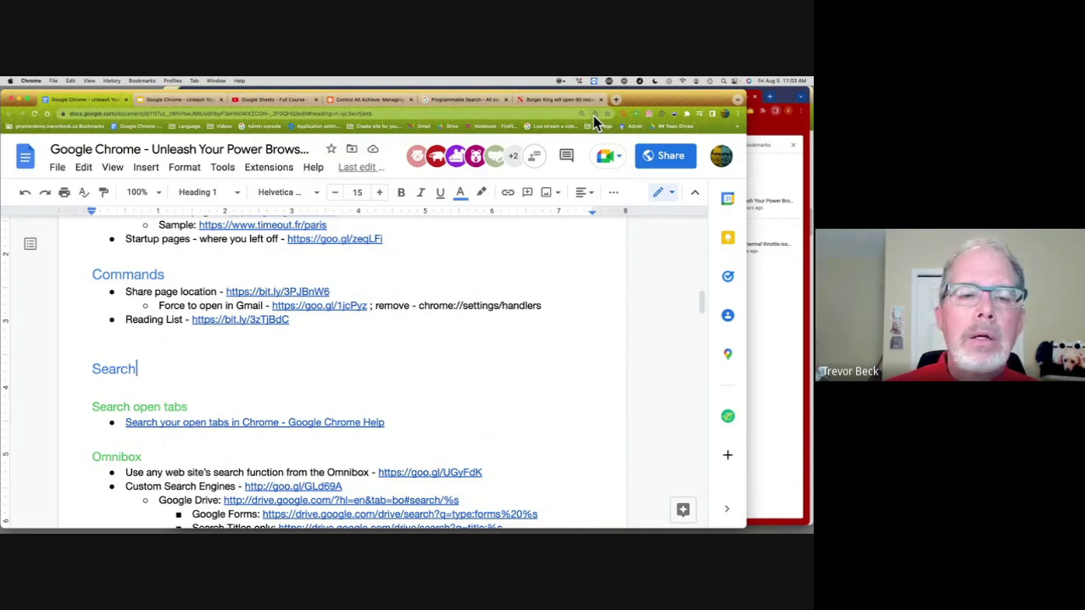
{"action": "scroll", "coordinate": [600, 316], "scroll_direction": "down", "scroll_amount": 1}
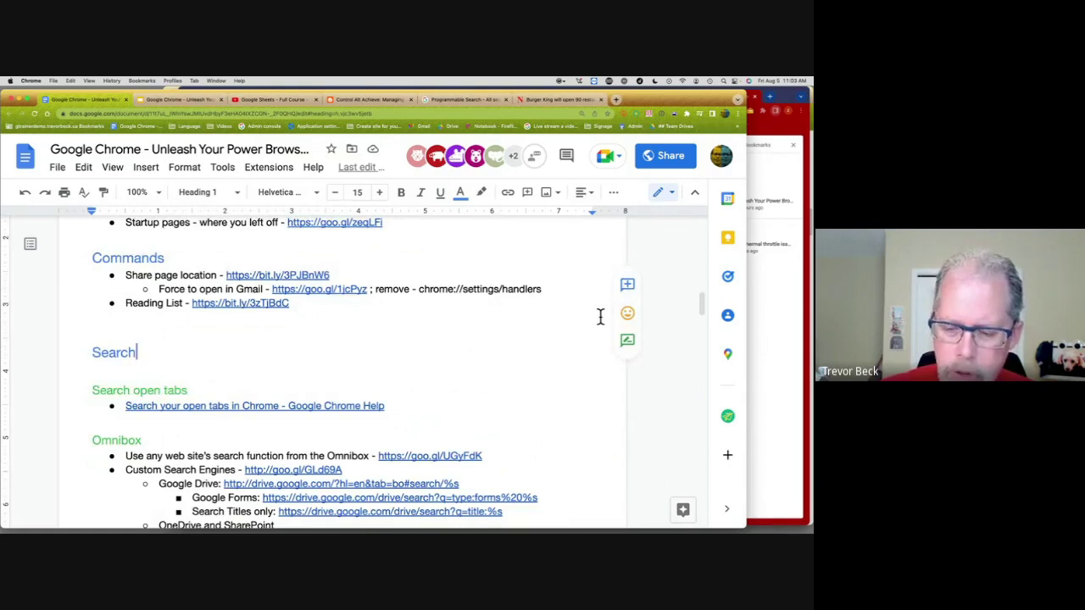
{"action": "left_click", "coordinate": [766, 269]}
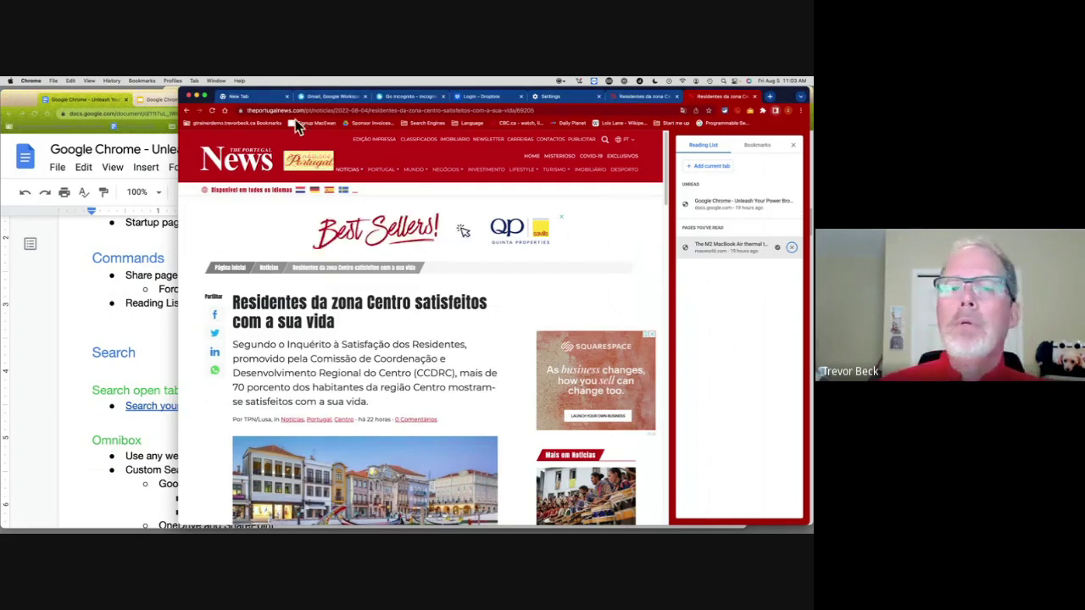
Step: Close the news article window, open another profile's browser window, and show its reading list
{"action": "left_click", "coordinate": [195, 96]}
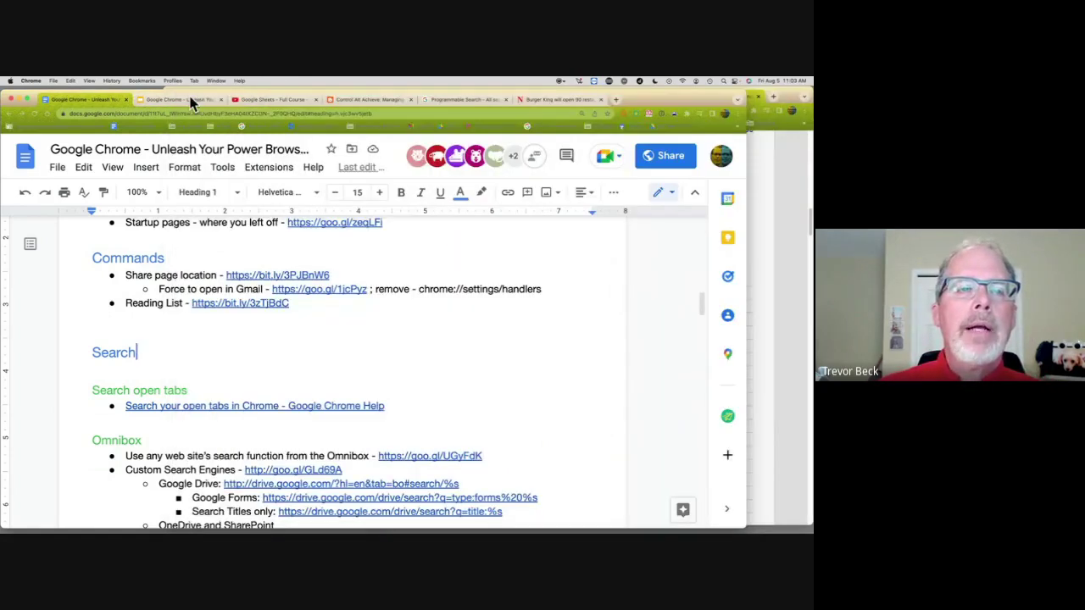
{"action": "left_click", "coordinate": [172, 80]}
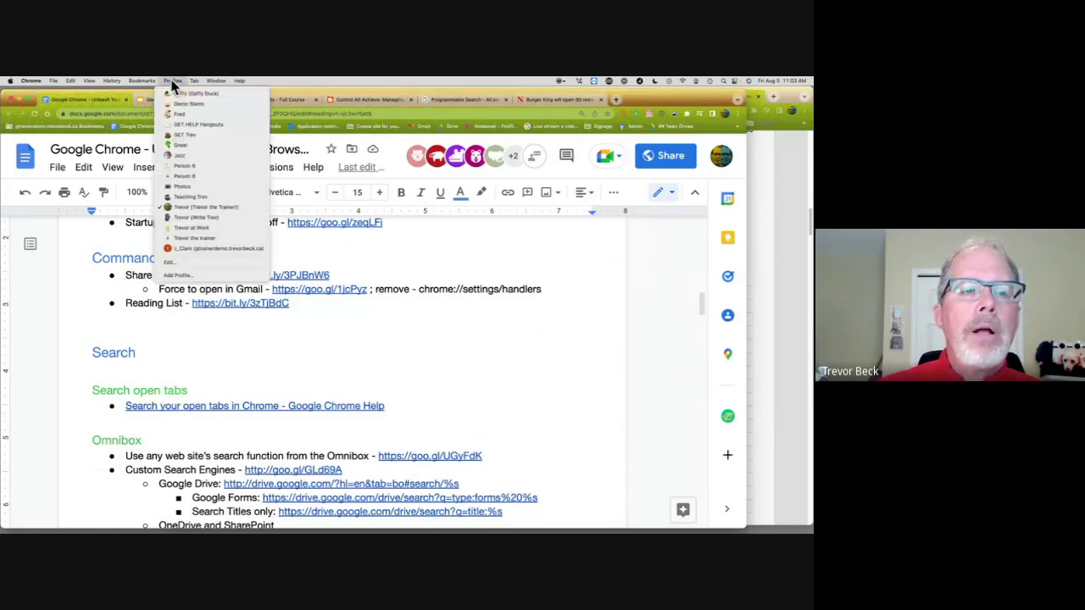
{"action": "left_click", "coordinate": [205, 248]}
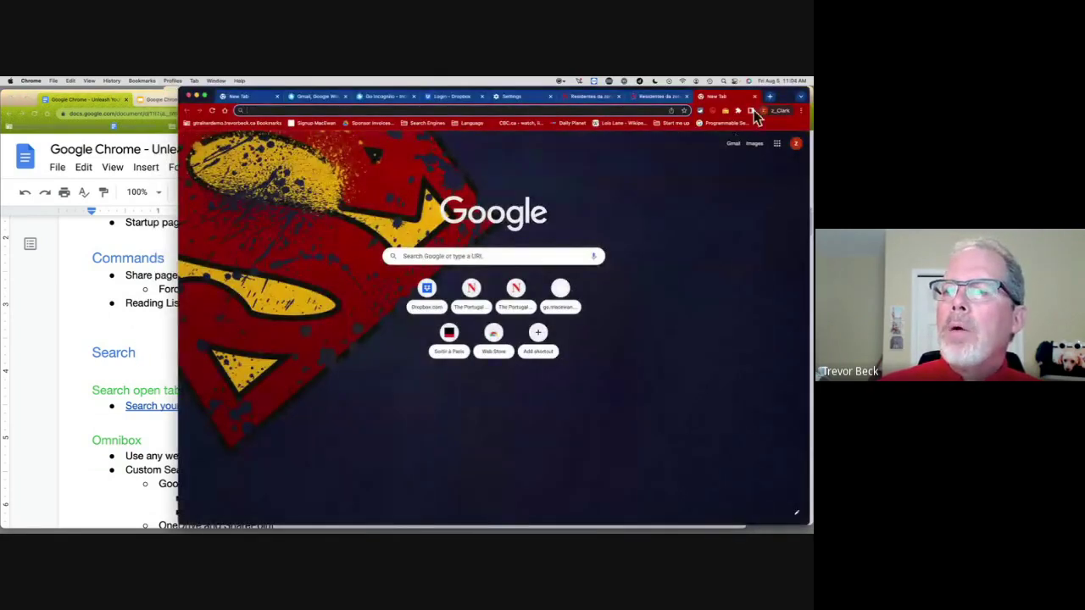
{"action": "left_click", "coordinate": [752, 111]}
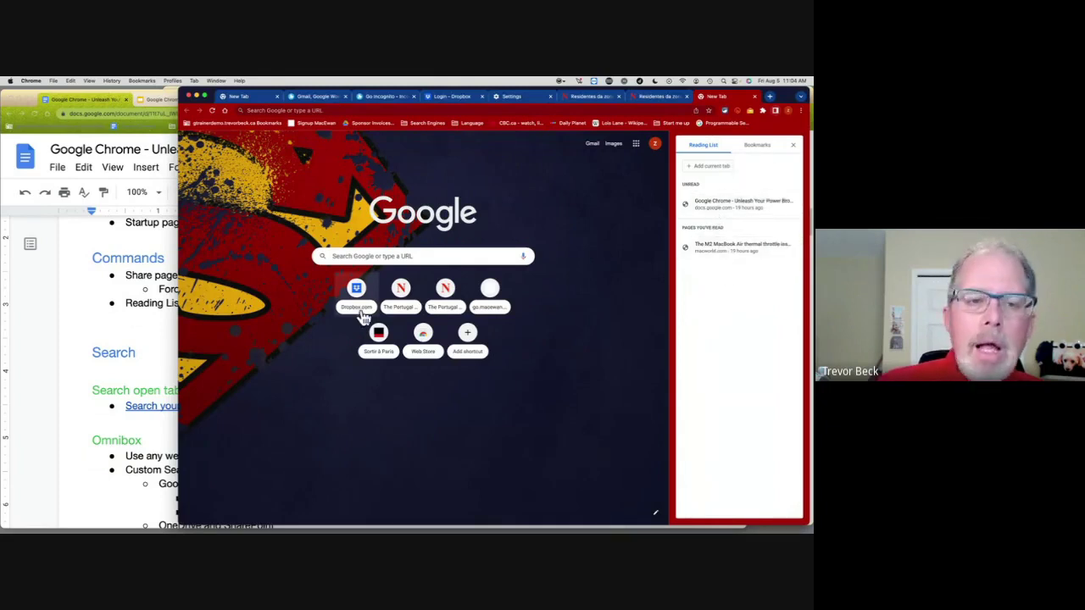
Step: Scroll the Docs notes to the Omnibox section, then bring the demo browser window forward
{"action": "left_click", "coordinate": [67, 251]}
{"action": "scroll", "coordinate": [319, 313], "scroll_direction": "down", "scroll_amount": 2}
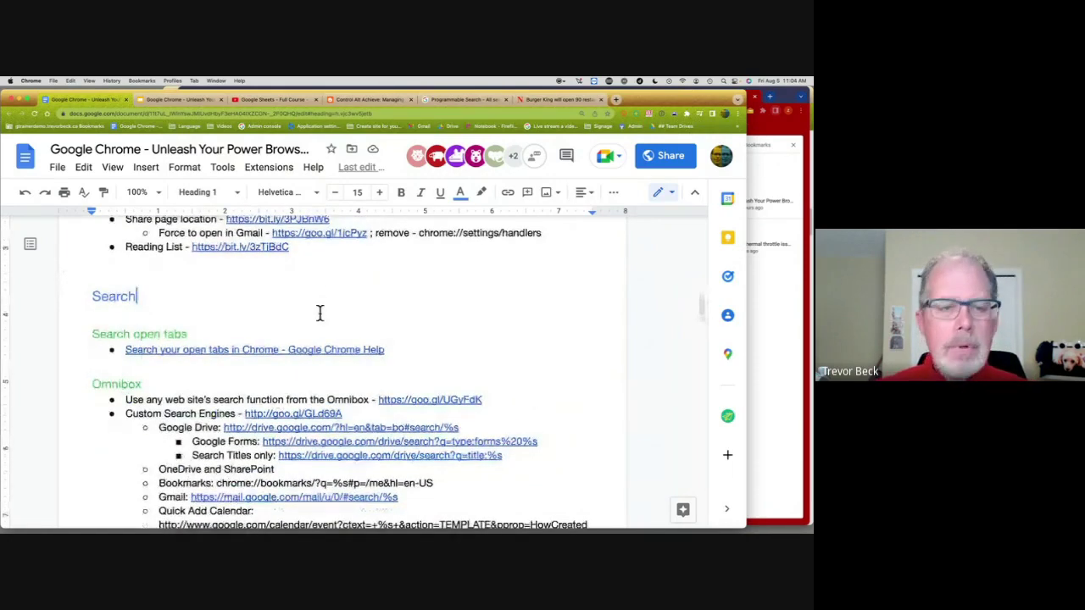
{"action": "scroll", "coordinate": [320, 314], "scroll_direction": "down", "scroll_amount": 1}
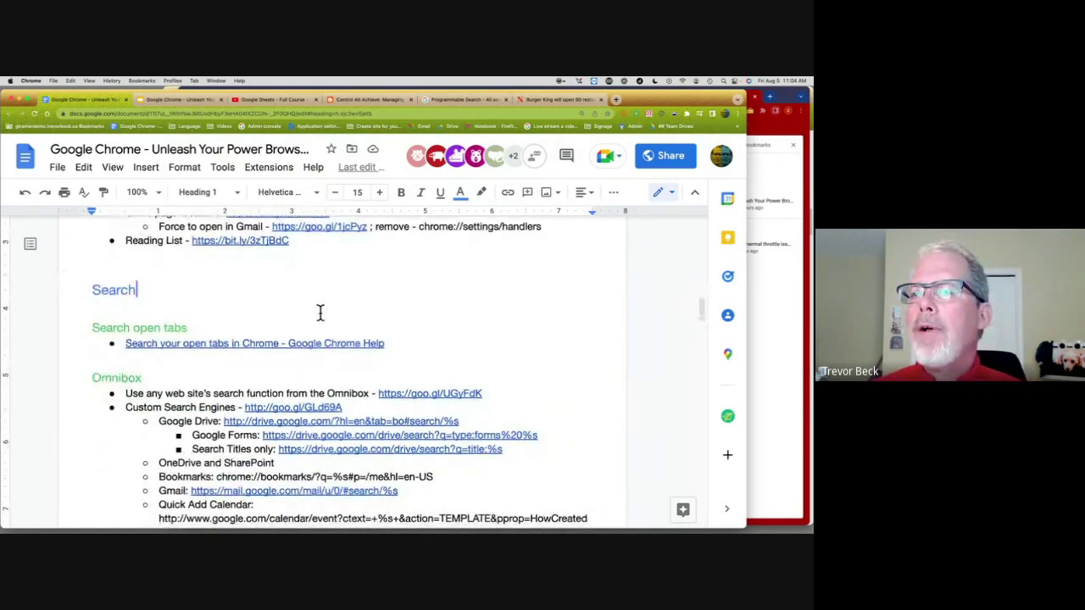
{"action": "scroll", "coordinate": [319, 313], "scroll_direction": "down", "scroll_amount": 5}
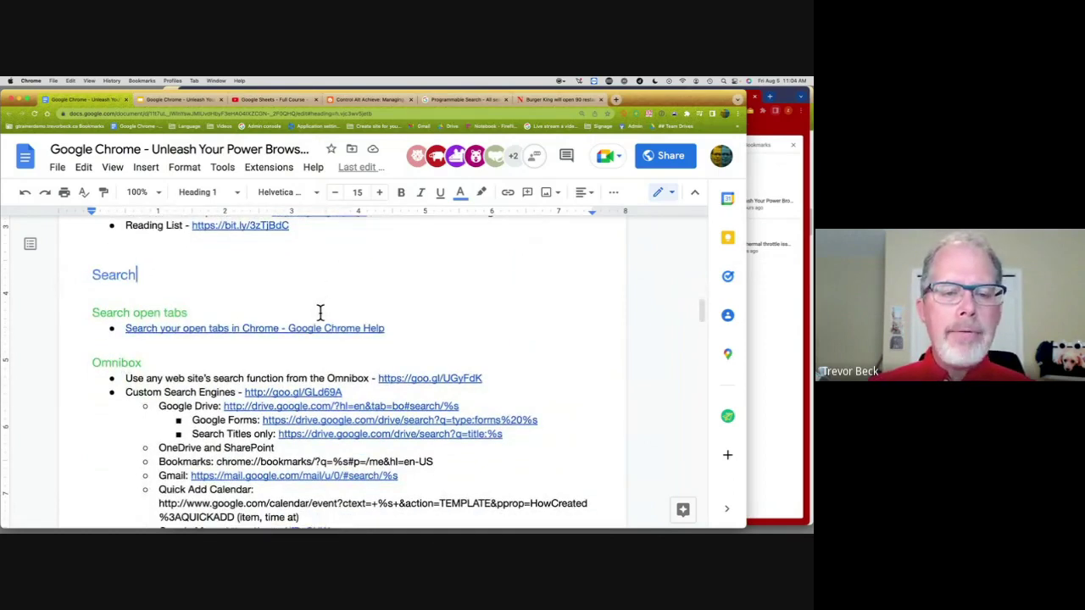
{"action": "scroll", "coordinate": [528, 311], "scroll_direction": "up", "scroll_amount": 2}
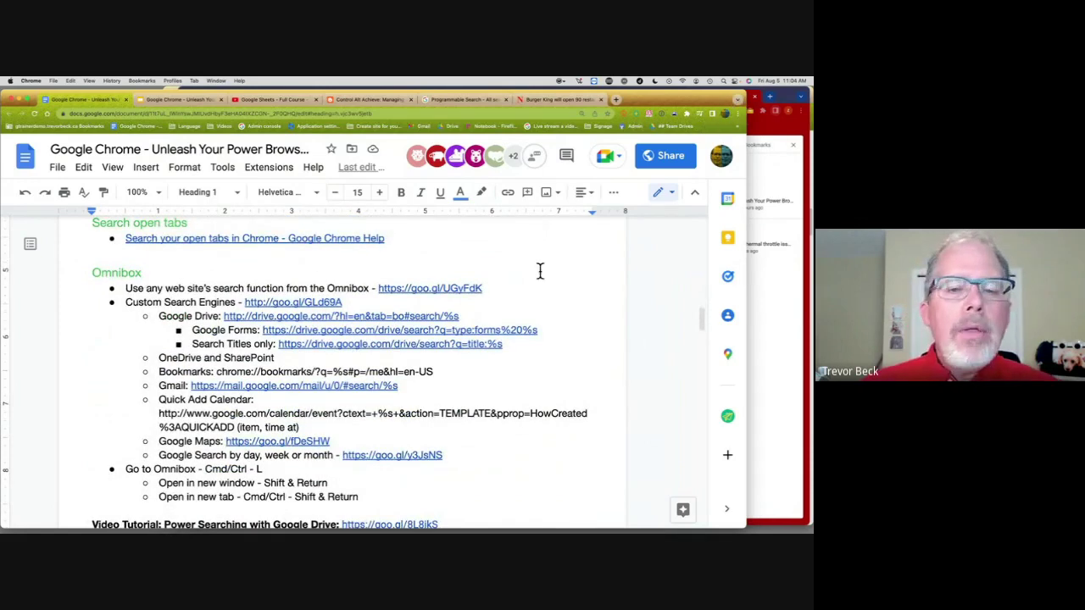
{"action": "left_click", "coordinate": [783, 326]}
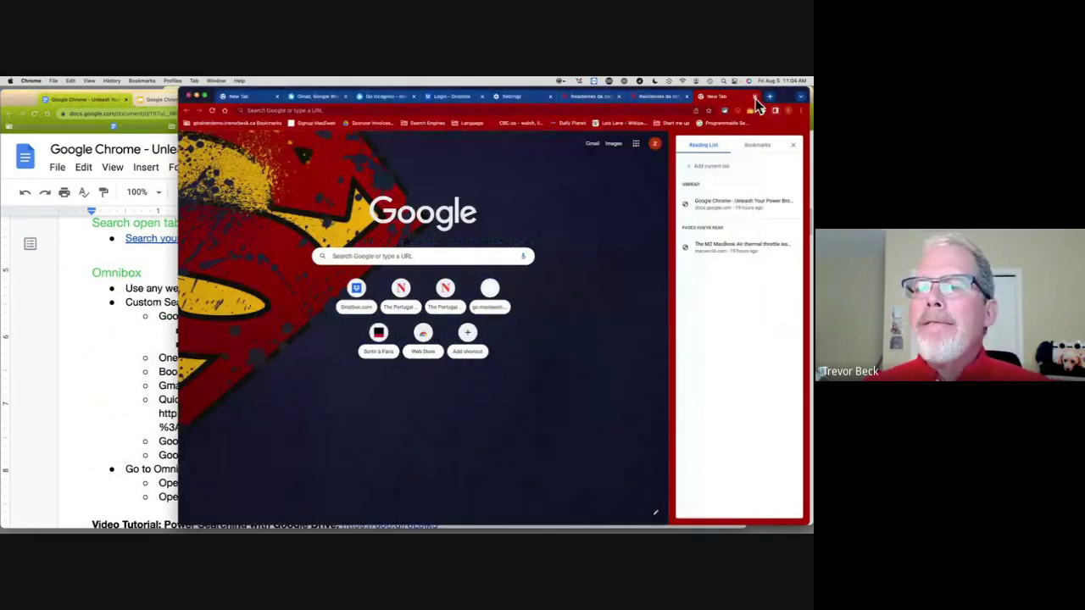
Step: Close the leftover demo tabs, including the Gmail tab
{"action": "left_click", "coordinate": [754, 96]}
{"action": "left_click", "coordinate": [754, 97]}
{"action": "left_click", "coordinate": [754, 96]}
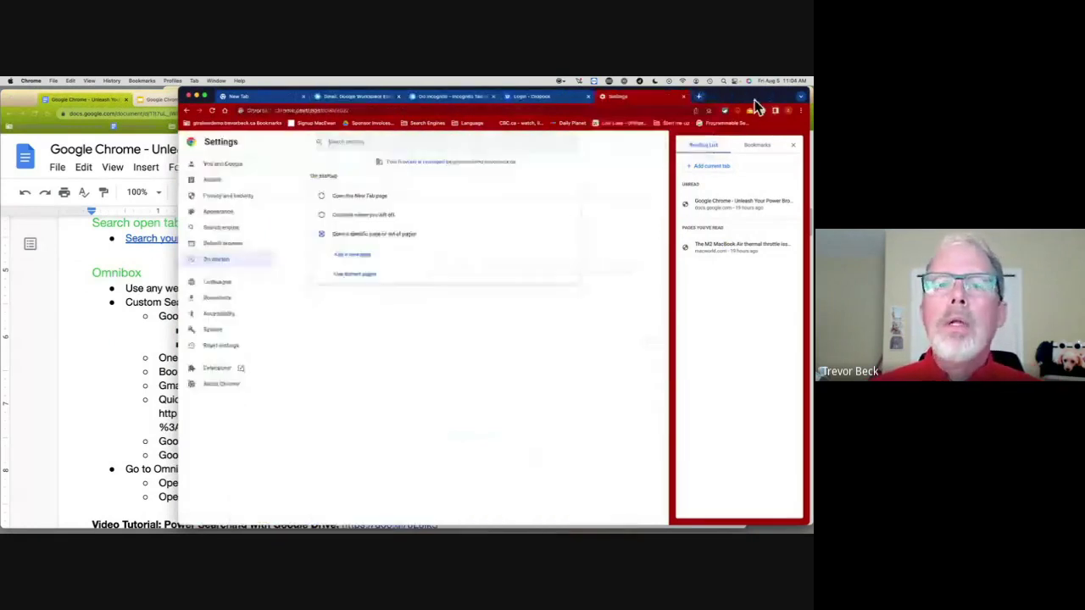
{"action": "left_click", "coordinate": [754, 96]}
{"action": "left_click", "coordinate": [754, 96]}
{"action": "left_click", "coordinate": [754, 97]}
{"action": "key", "text": "super+w"}
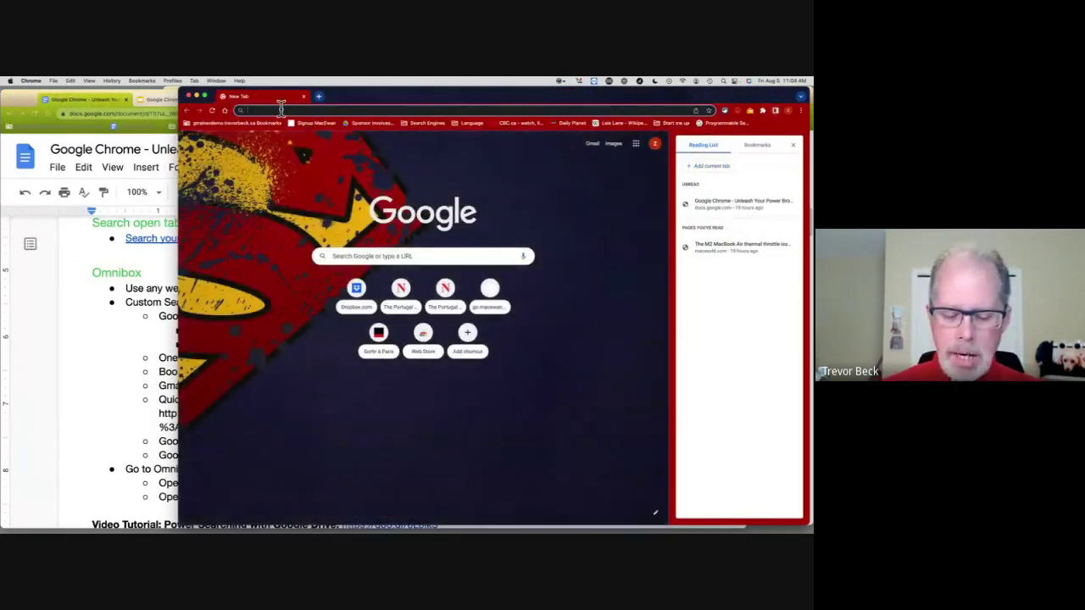
Step: Google search for 'kitty' from the omnibox and select the results page address
{"action": "type", "text": "kitty"}
{"action": "key", "text": "Return"}
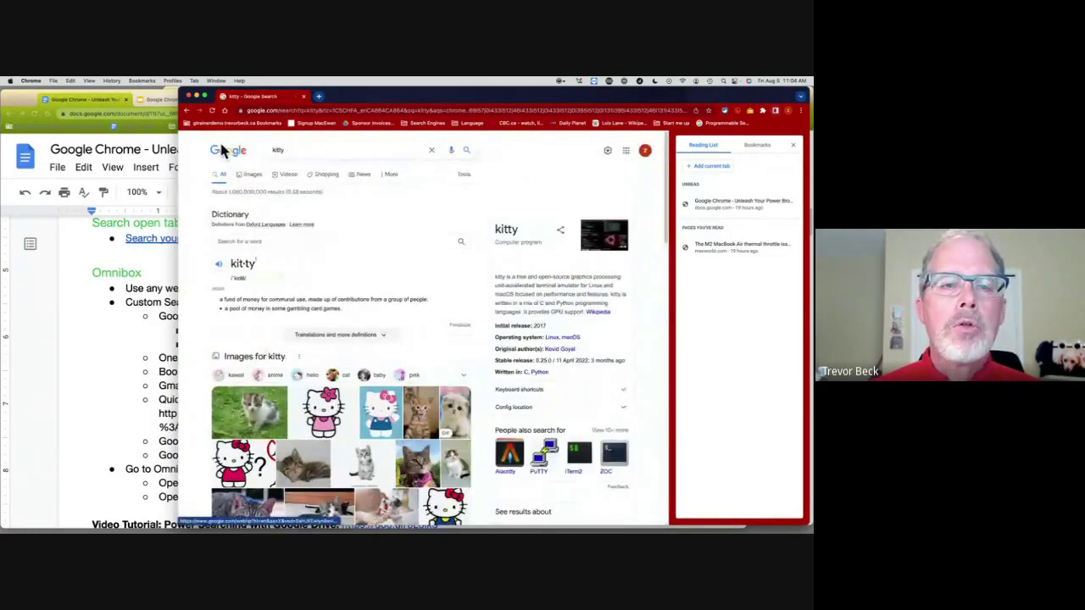
{"action": "left_click", "coordinate": [315, 110]}
{"action": "double_click", "coordinate": [318, 110]}
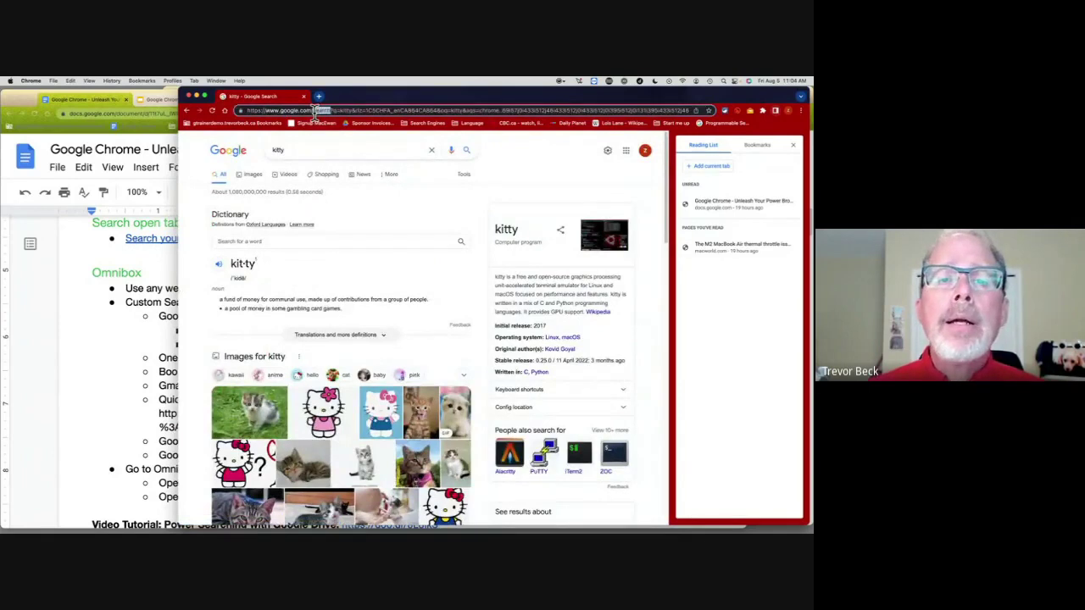
{"action": "triple_click", "coordinate": [315, 111]}
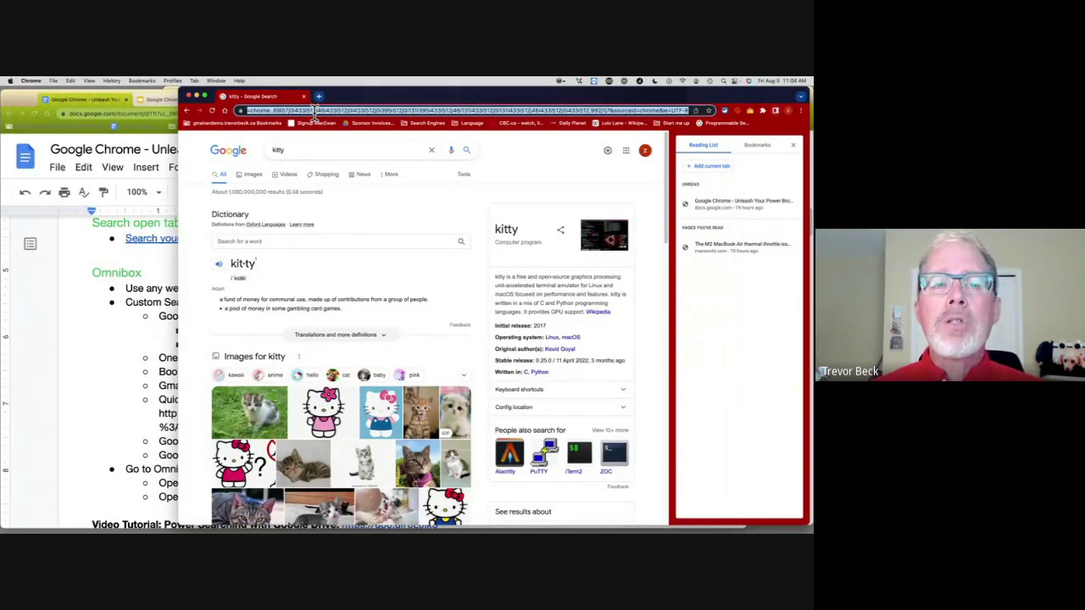
Step: Use the az site-search shortcut to search Amazon.ca for 'headphones'
{"action": "type", "text": "az"}
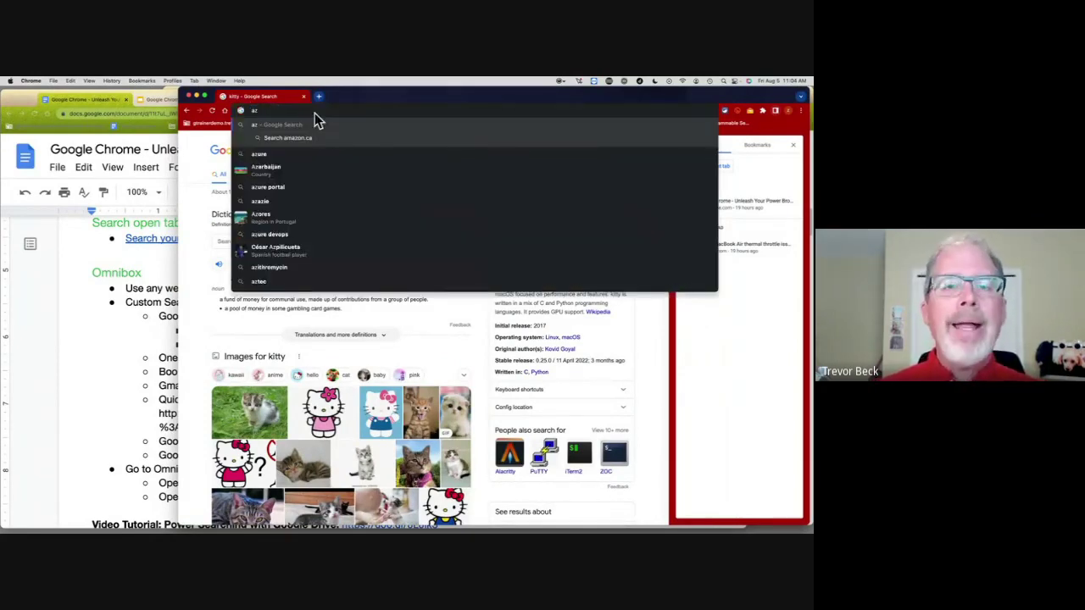
{"action": "key", "text": "Tab"}
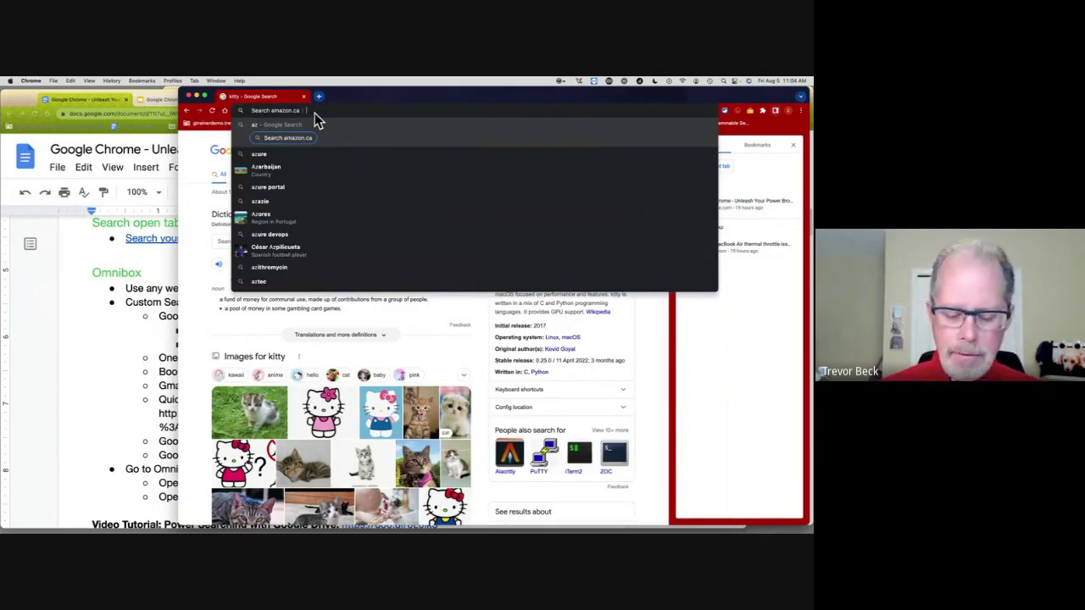
{"action": "type", "text": "headphon"}
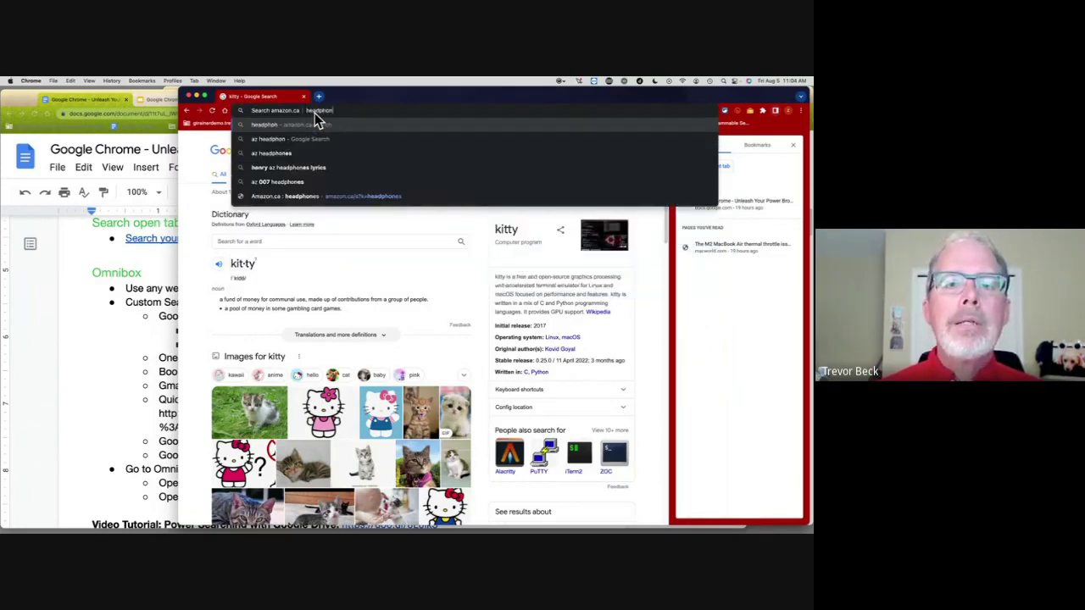
{"action": "type", "text": "es"}
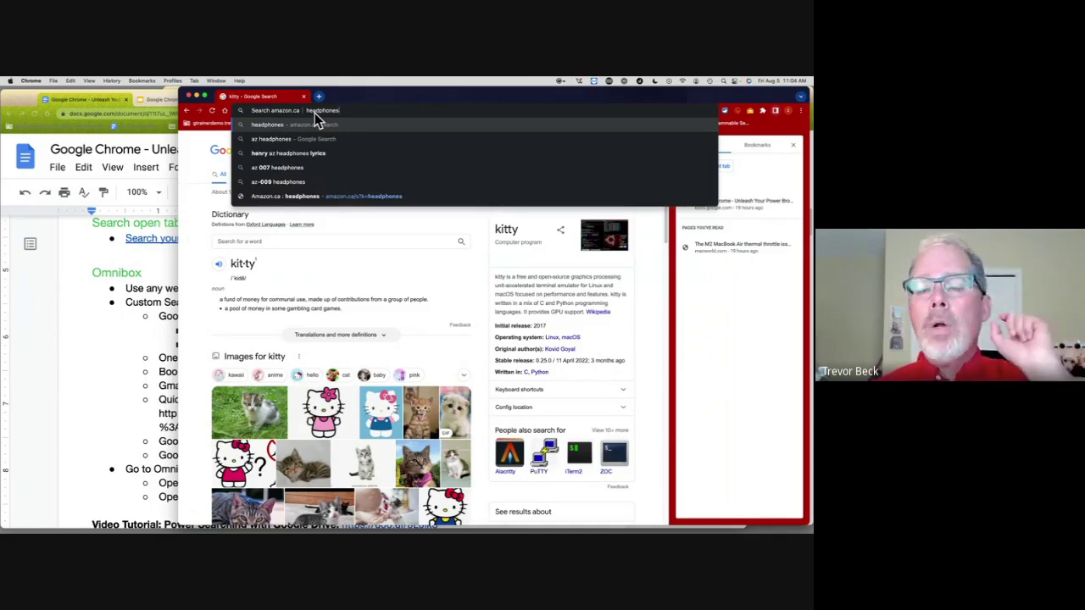
{"action": "key", "text": "Return"}
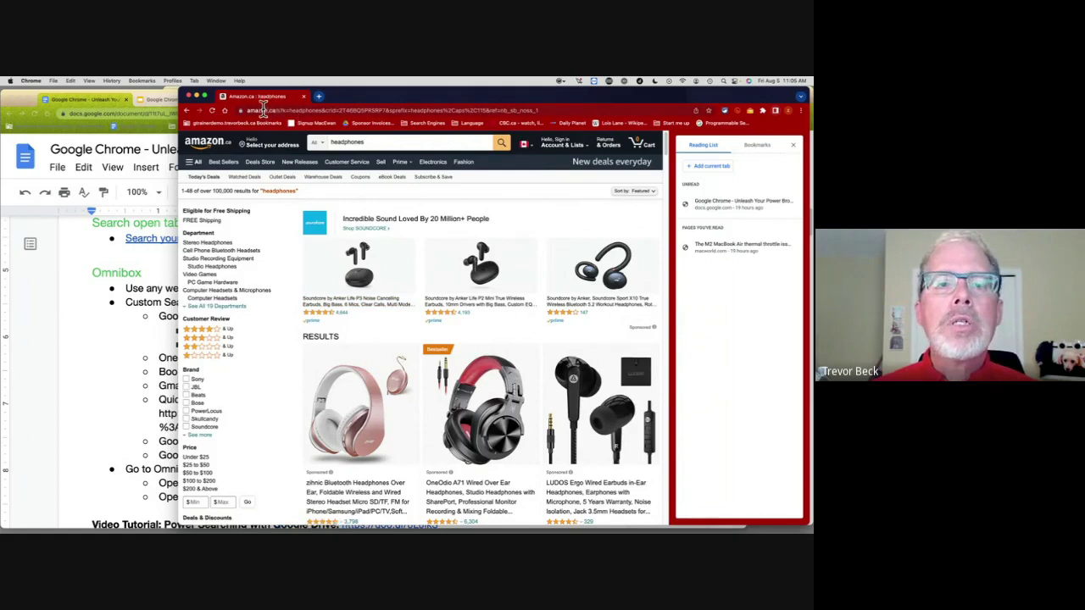
Step: Open Settings > Search engine > Manage search engines and site search, scrolling to the Site search list
{"action": "left_click", "coordinate": [261, 108]}
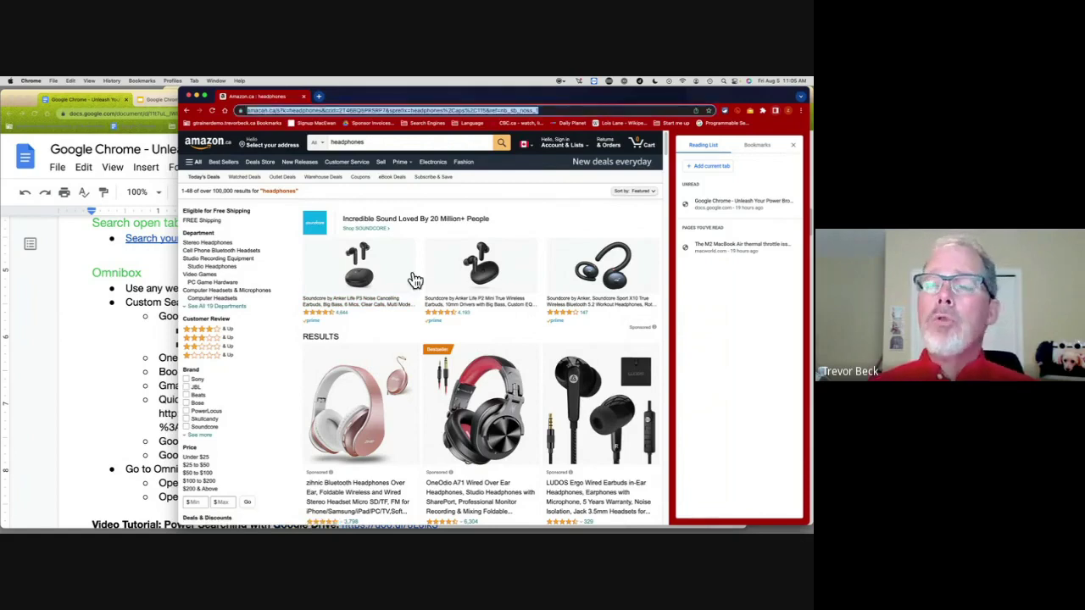
{"action": "left_click", "coordinate": [802, 115]}
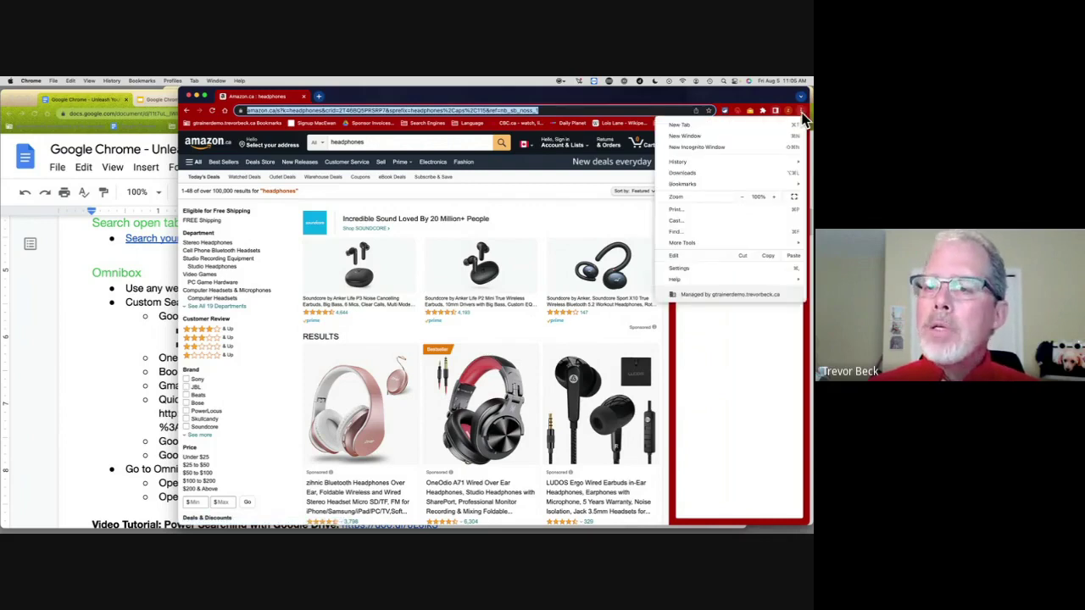
{"action": "left_click", "coordinate": [717, 269]}
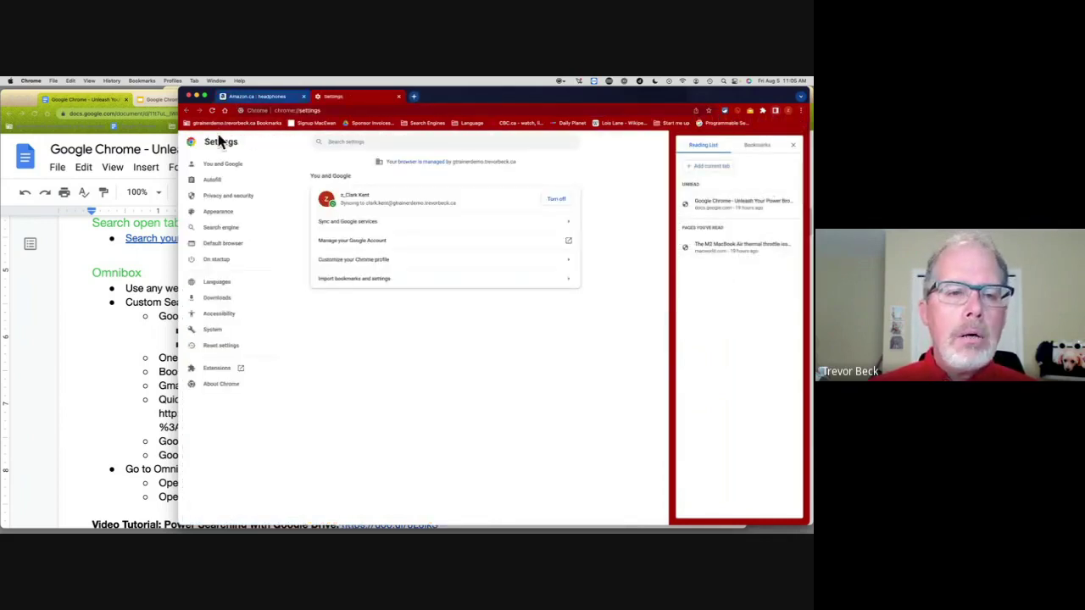
{"action": "left_click", "coordinate": [222, 229]}
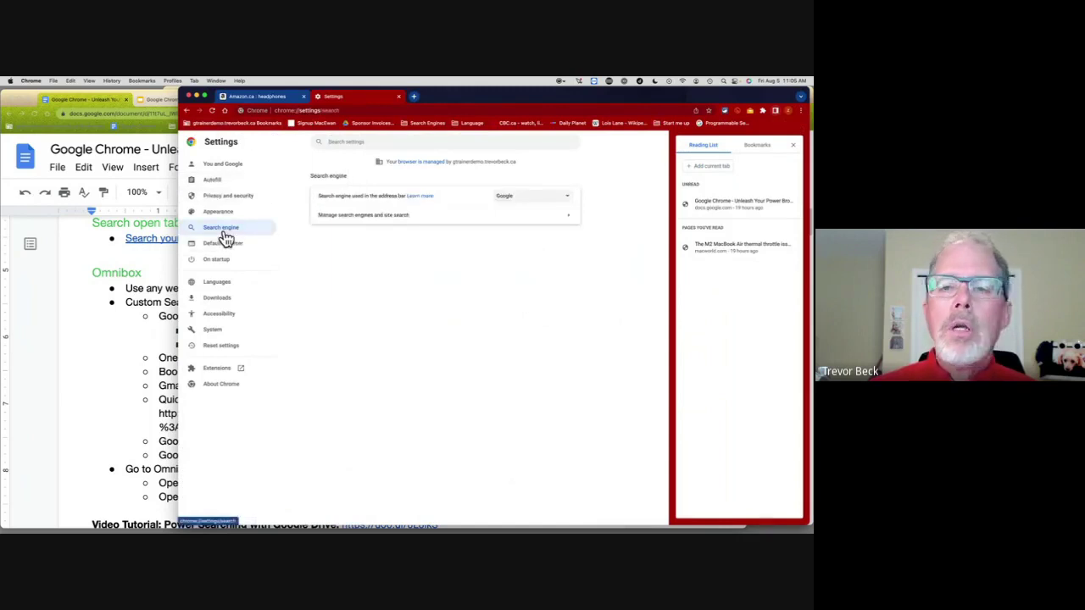
{"action": "left_click", "coordinate": [566, 216]}
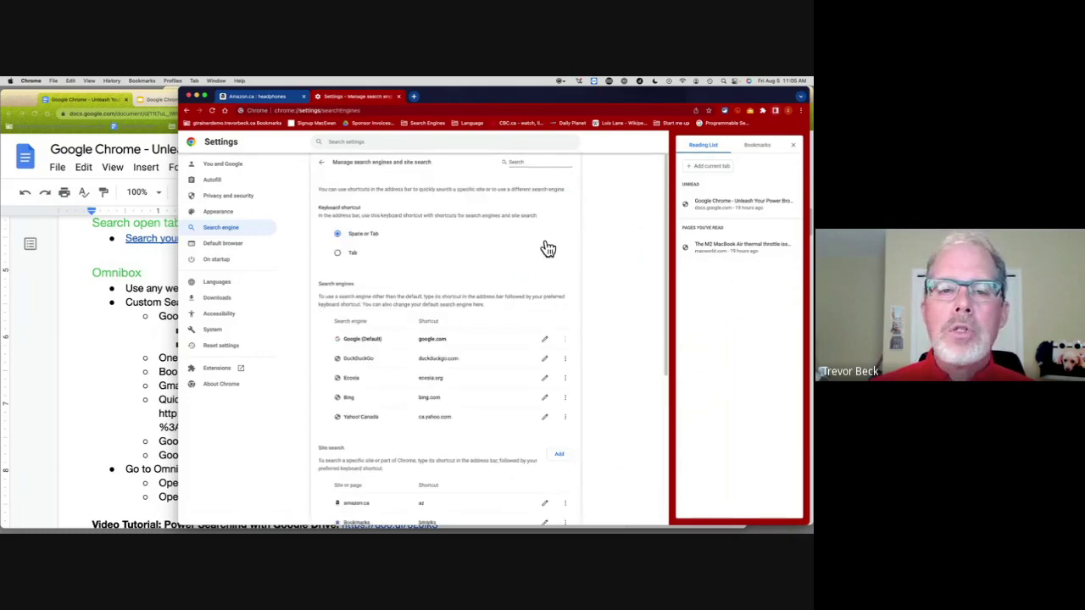
{"action": "scroll", "coordinate": [547, 247], "scroll_direction": "down", "scroll_amount": 3}
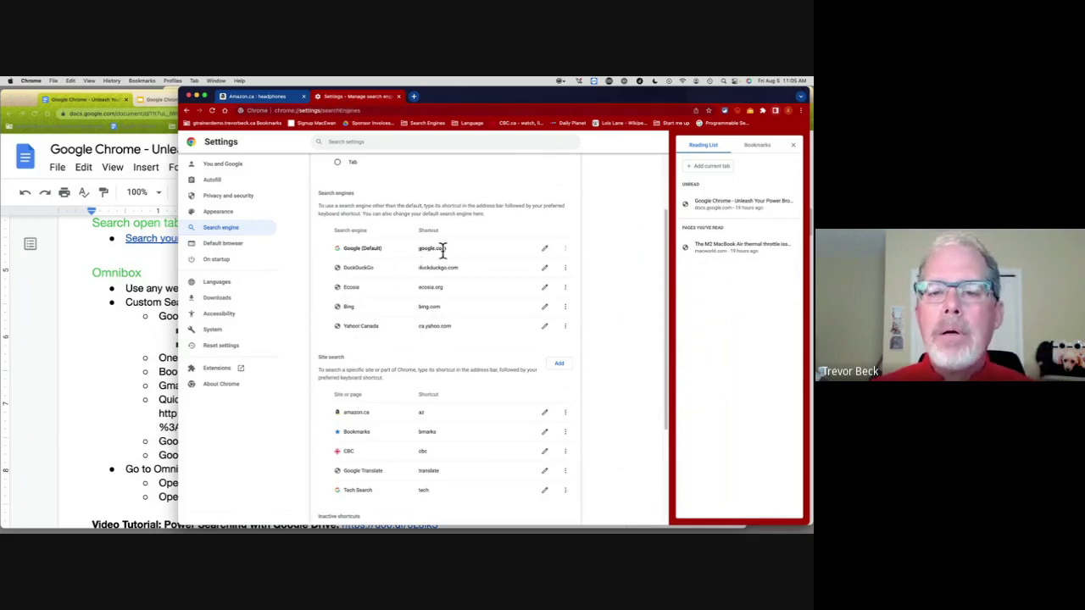
{"action": "scroll", "coordinate": [443, 249], "scroll_direction": "down", "scroll_amount": 3}
{"action": "scroll", "coordinate": [442, 249], "scroll_direction": "down", "scroll_amount": 1}
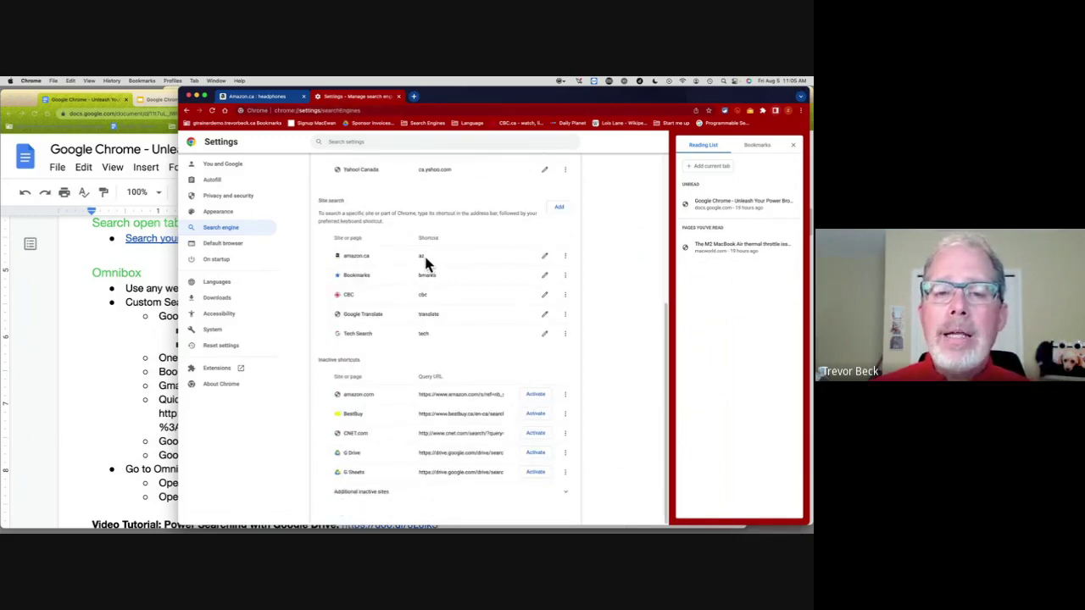
Step: In a new tab, search CBC for 'parade' via the cbc shortcut, then return to Settings
{"action": "left_click", "coordinate": [413, 96]}
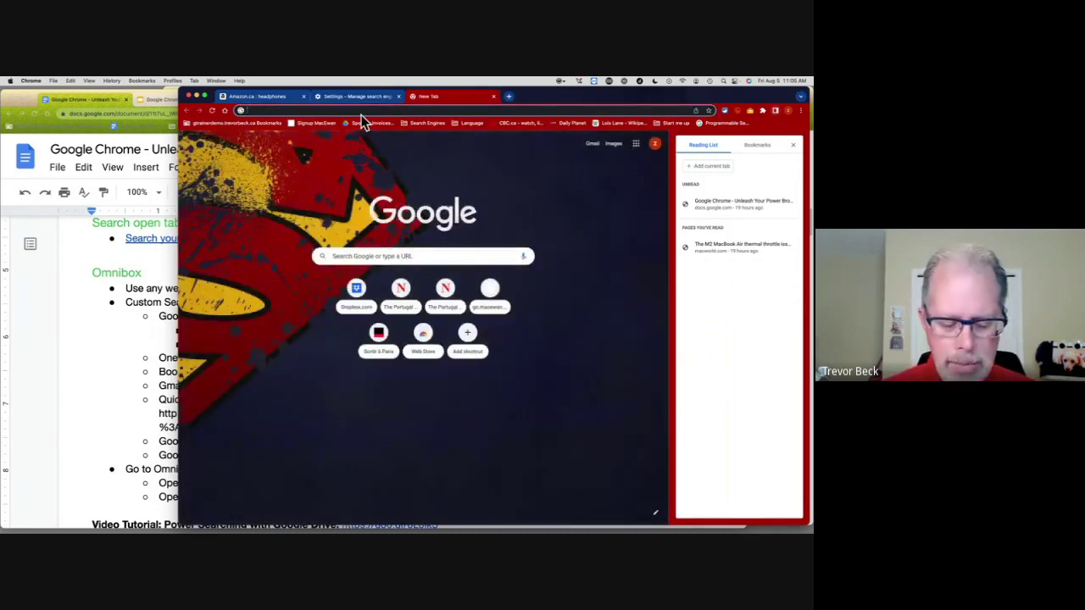
{"action": "type", "text": "cbc"}
{"action": "key", "text": "Tab"}
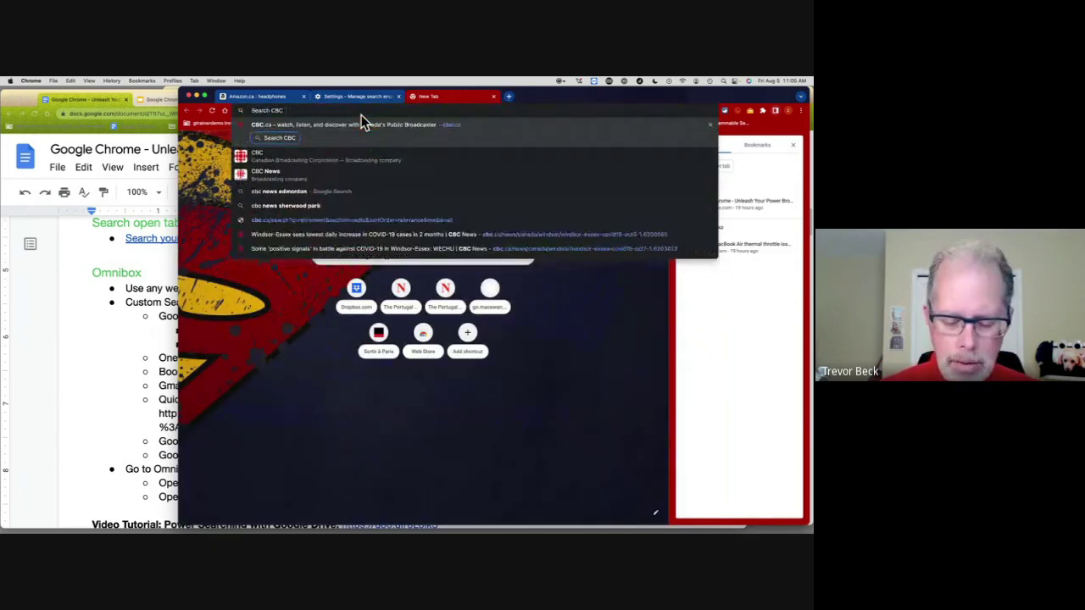
{"action": "type", "text": "parade"}
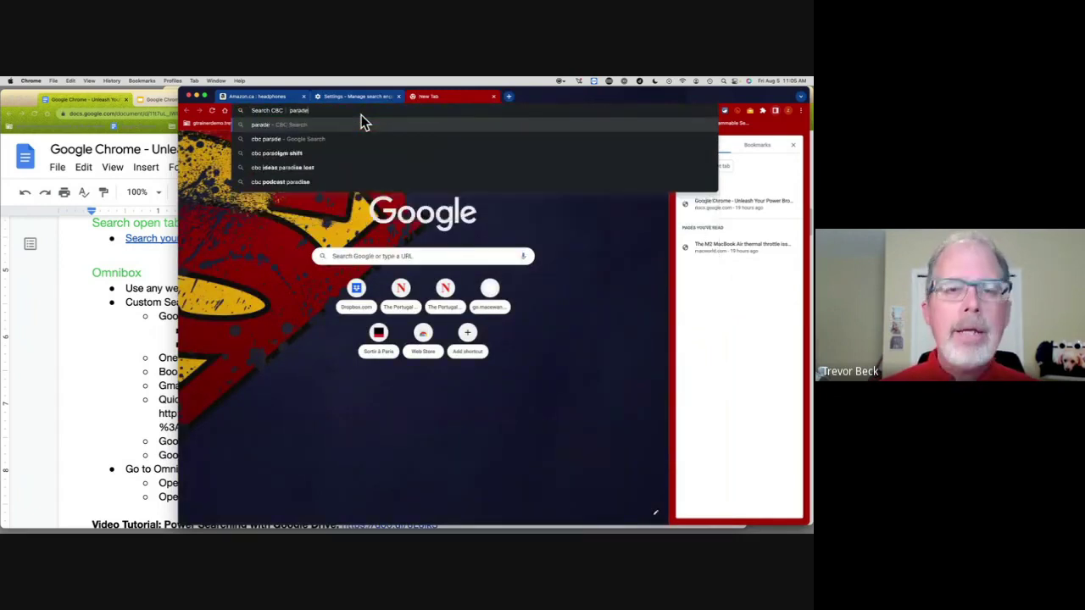
{"action": "key", "text": "Return"}
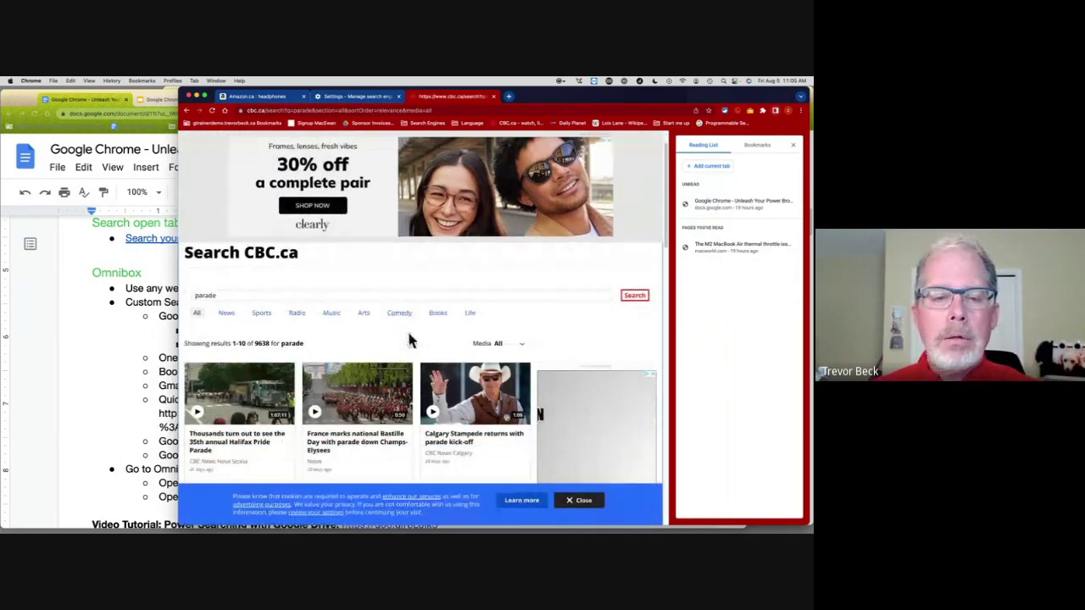
{"action": "left_click", "coordinate": [364, 100]}
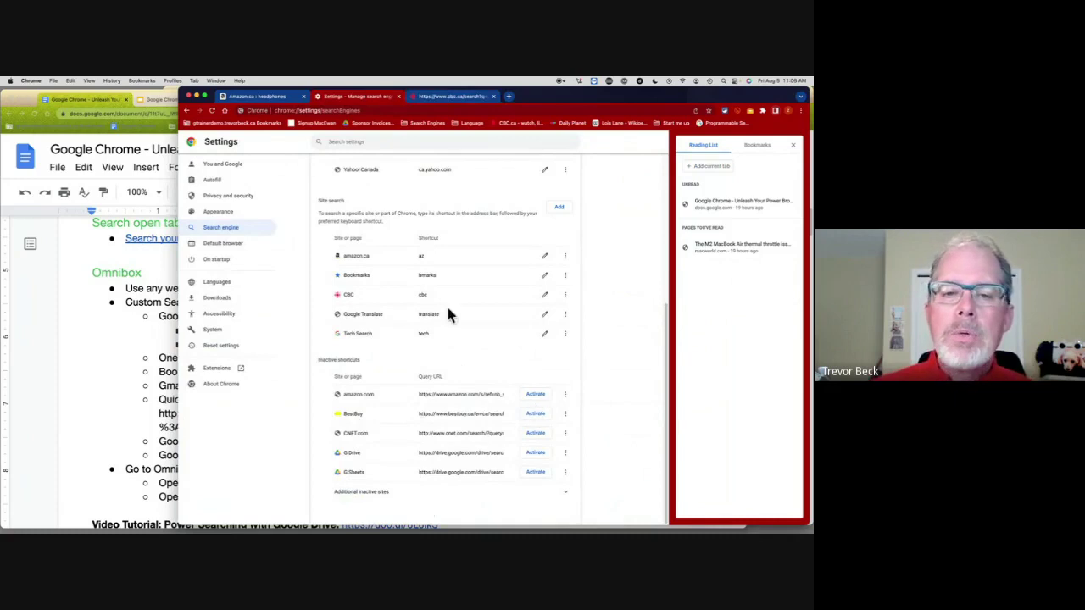
Step: Load the MacEwan University homepage by entering macewan.ca in the CBC results tab
{"action": "left_click", "coordinate": [471, 97]}
{"action": "left_click", "coordinate": [440, 111]}
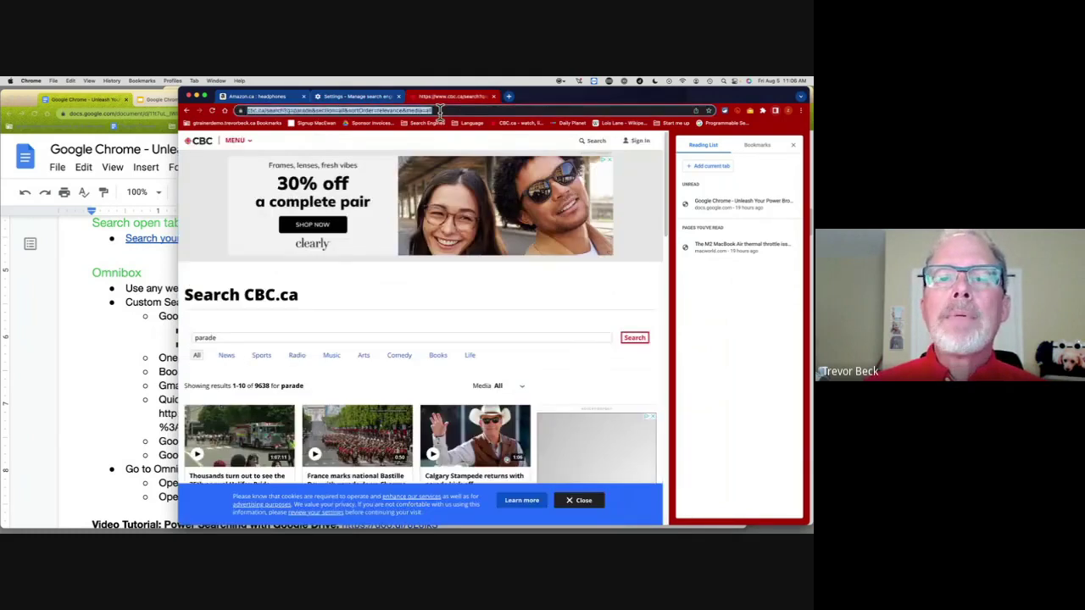
{"action": "type", "text": "macewan.ca/"}
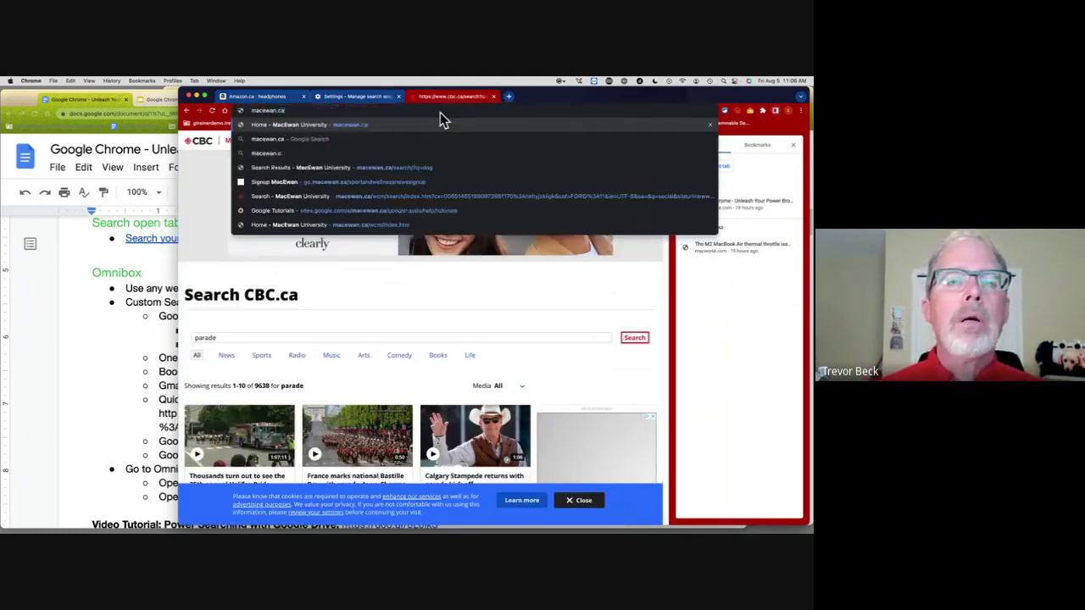
{"action": "key", "text": "Return"}
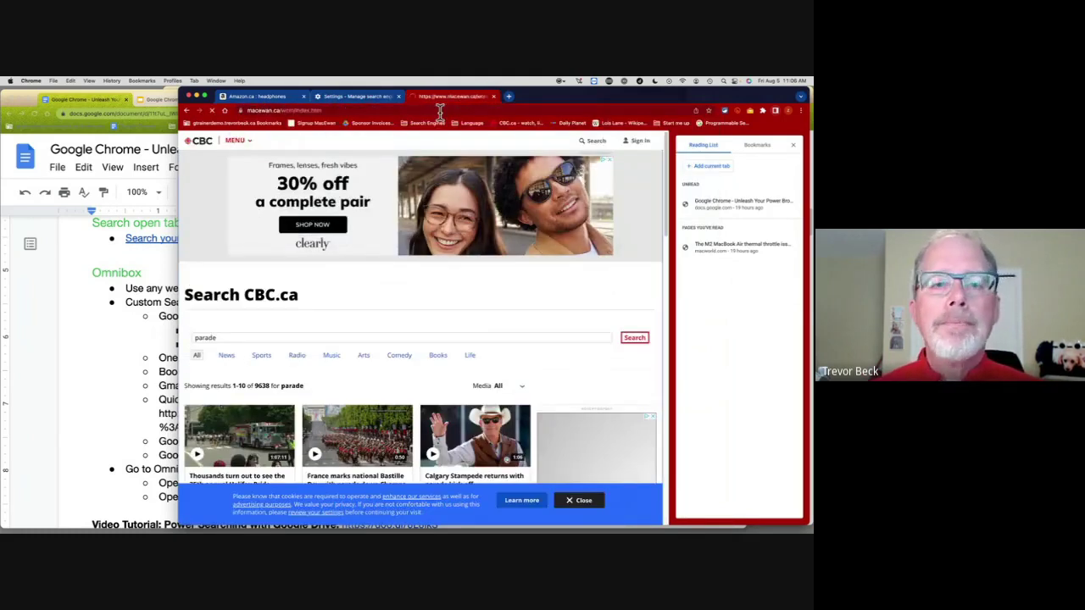
Step: Search the MacEwan site for 'trevor', view the results address, and return to Settings
{"action": "left_click", "coordinate": [569, 138]}
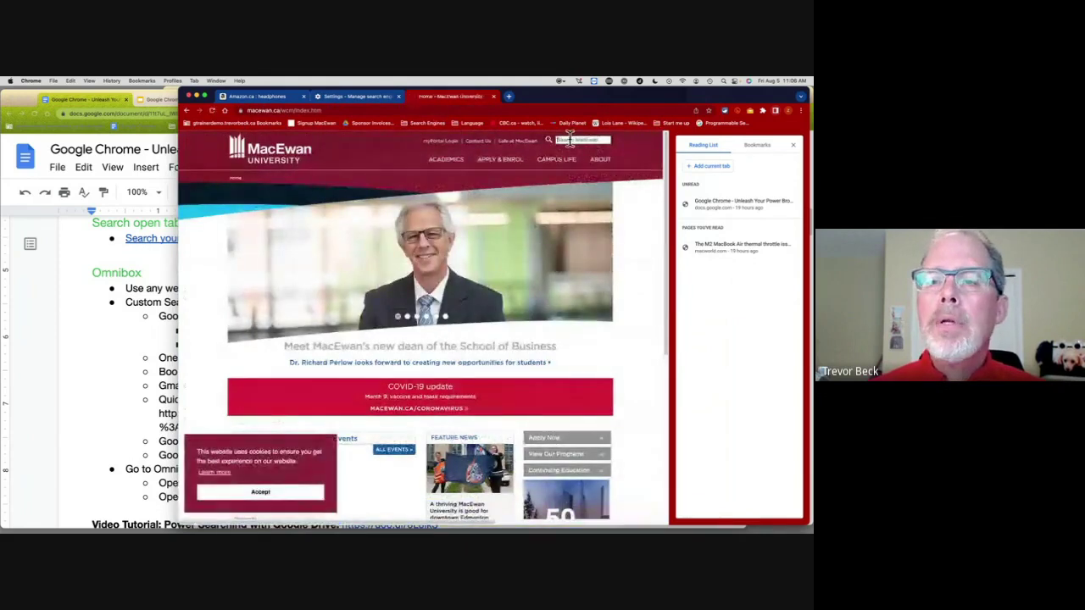
{"action": "type", "text": "trevor"}
{"action": "key", "text": "Return"}
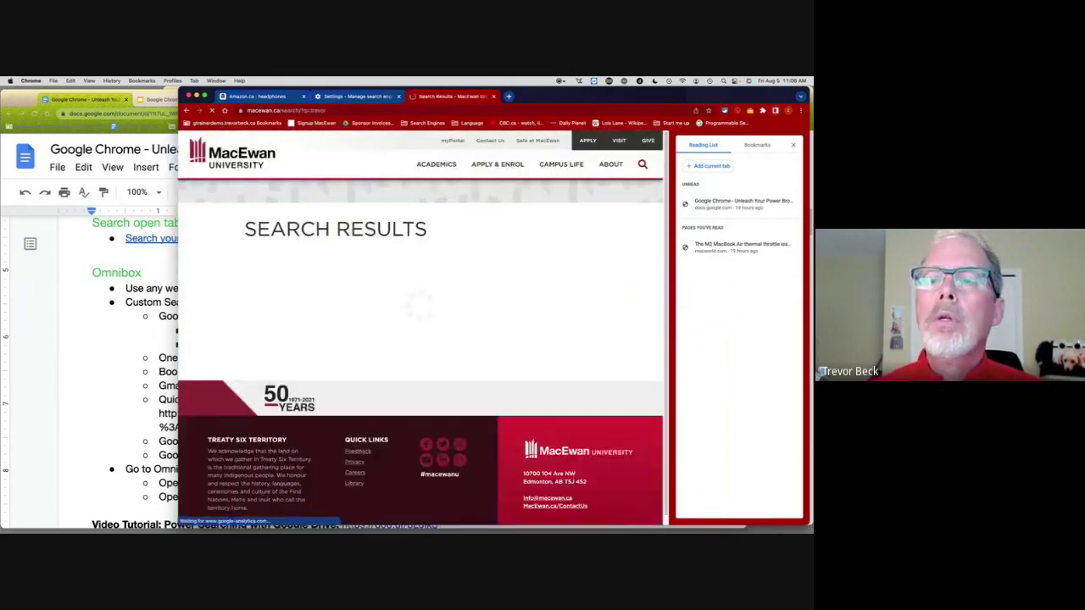
{"action": "left_click", "coordinate": [273, 109]}
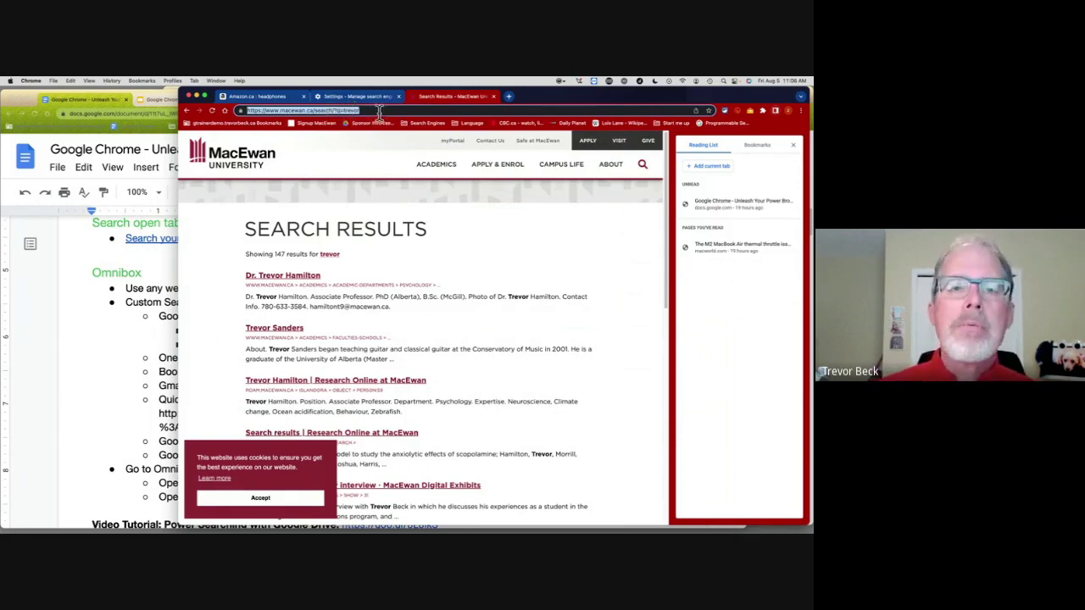
{"action": "left_click", "coordinate": [358, 98]}
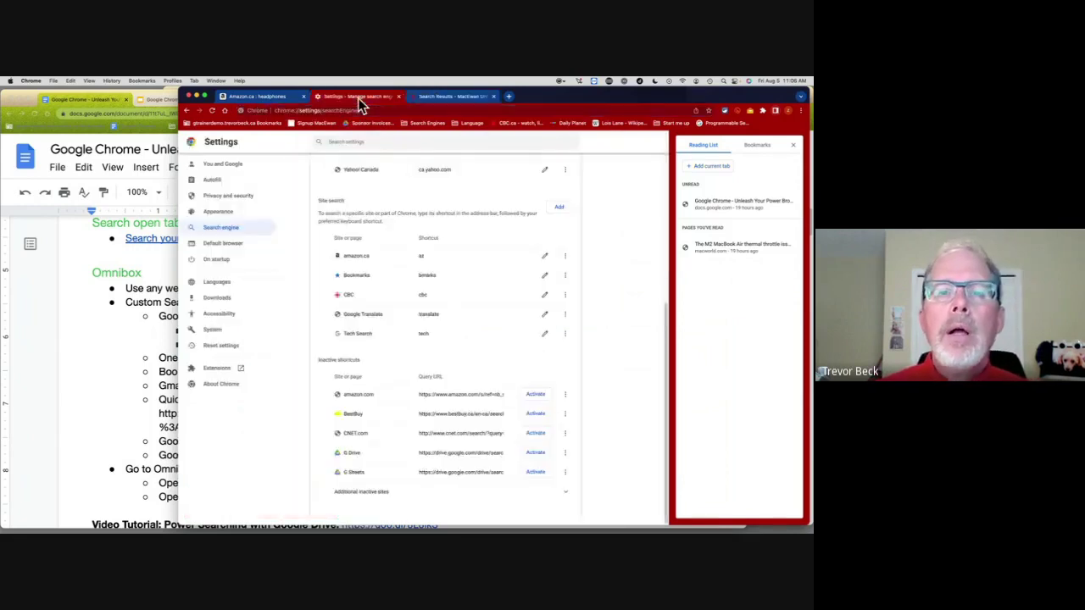
Step: Add a MacEwan site search with shortcut 'mac' and URL ending ?q=%s, then open a fresh tab
{"action": "left_click", "coordinate": [559, 208]}
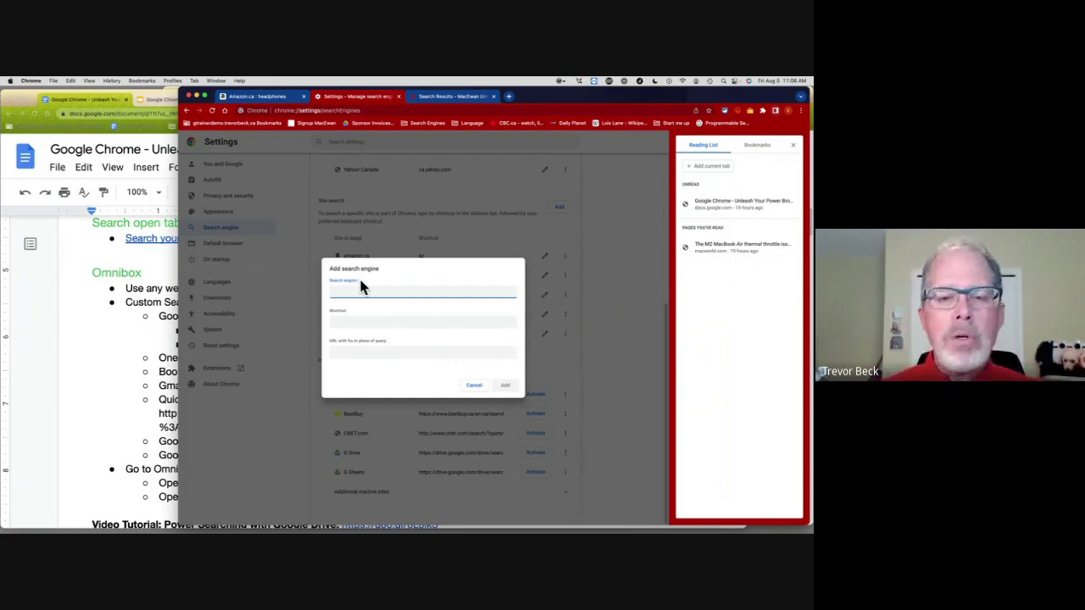
{"action": "type", "text": "MacEwan"}
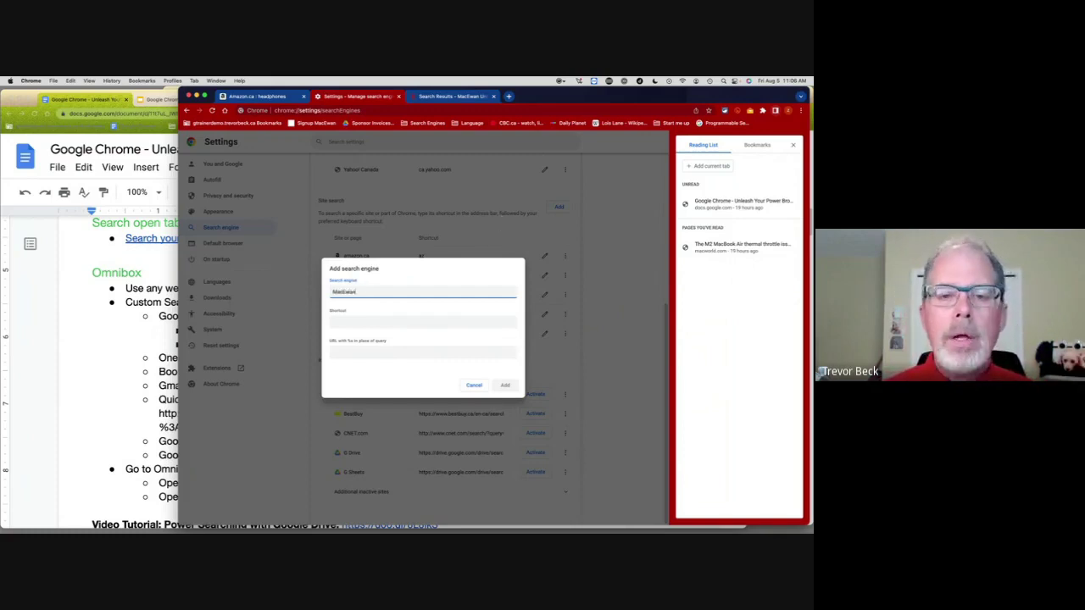
{"action": "left_click", "coordinate": [421, 322]}
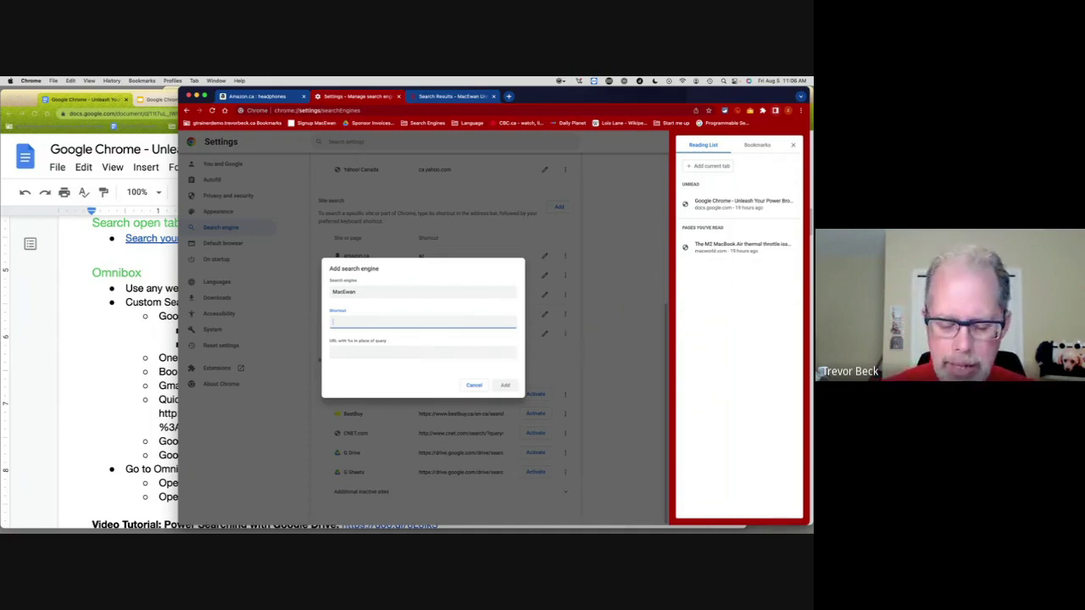
{"action": "type", "text": "mac"}
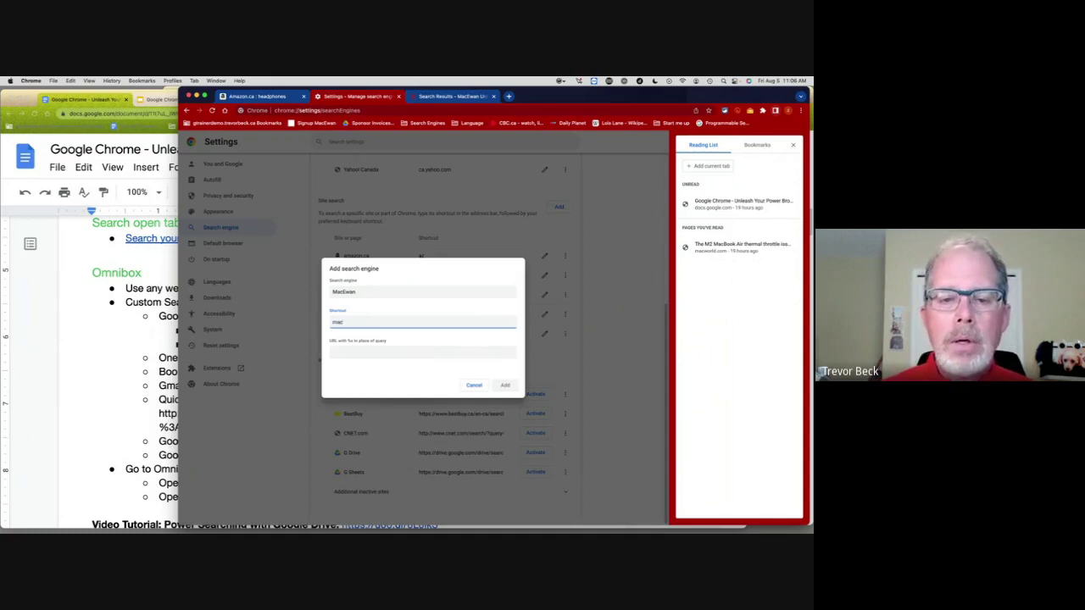
{"action": "left_click", "coordinate": [349, 346]}
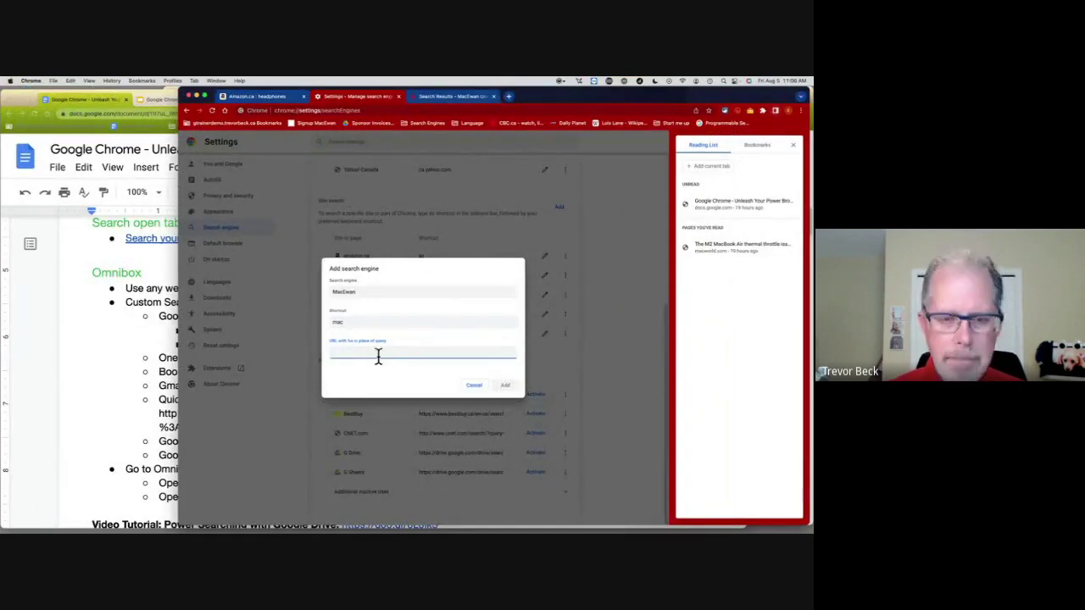
{"action": "type", "text": "https://www.macewan.ca/search/?q=%s"}
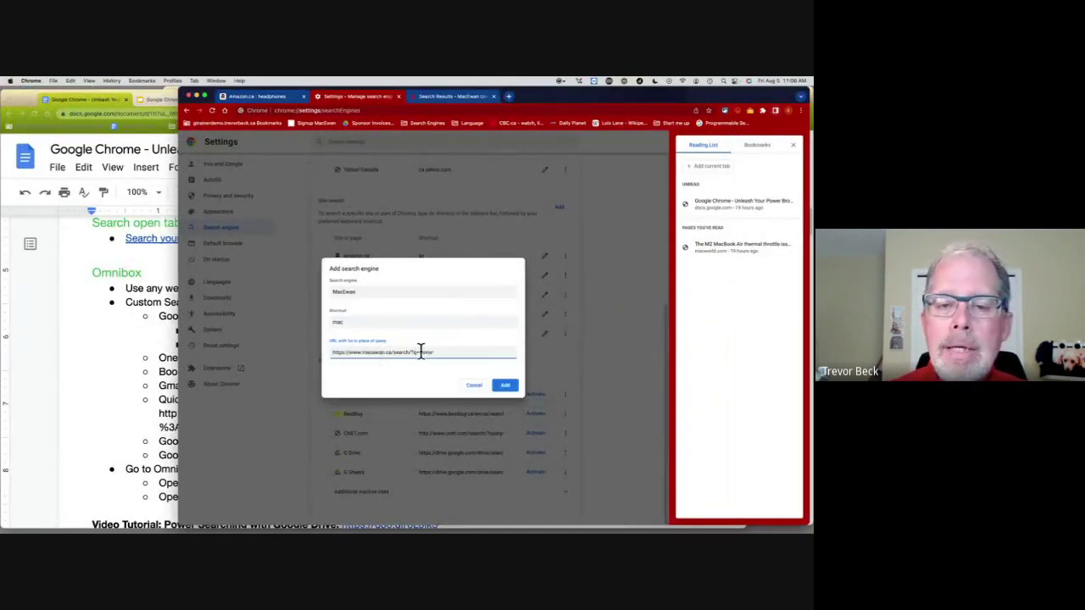
{"action": "left_click_drag", "start_coordinate": [421, 352], "coordinate": [474, 351]}
{"action": "type", "text": "%s"}
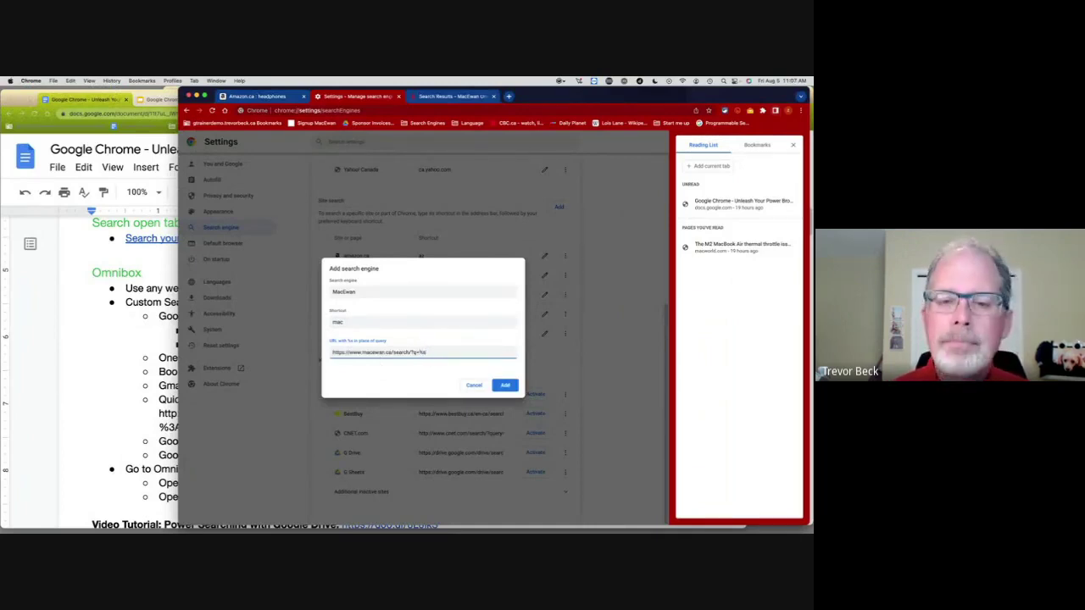
{"action": "left_click", "coordinate": [502, 384]}
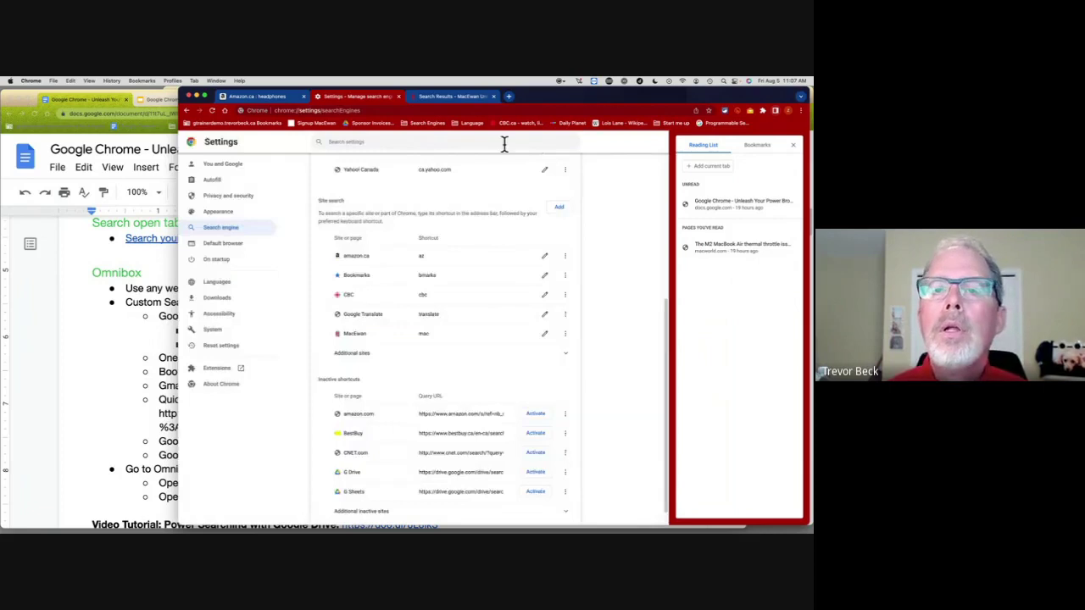
{"action": "left_click", "coordinate": [495, 98]}
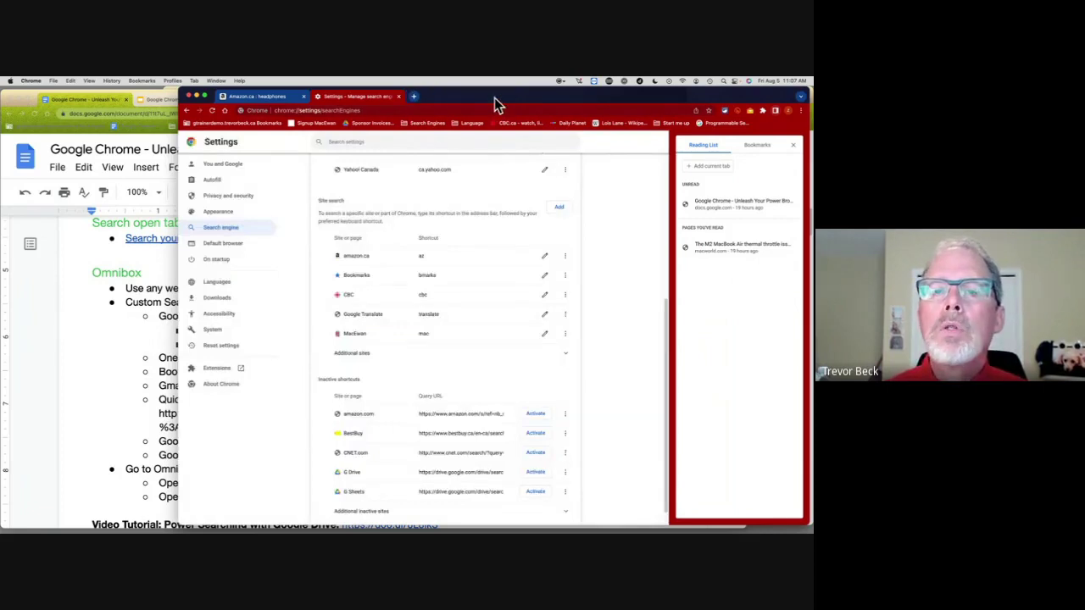
{"action": "left_click", "coordinate": [412, 100]}
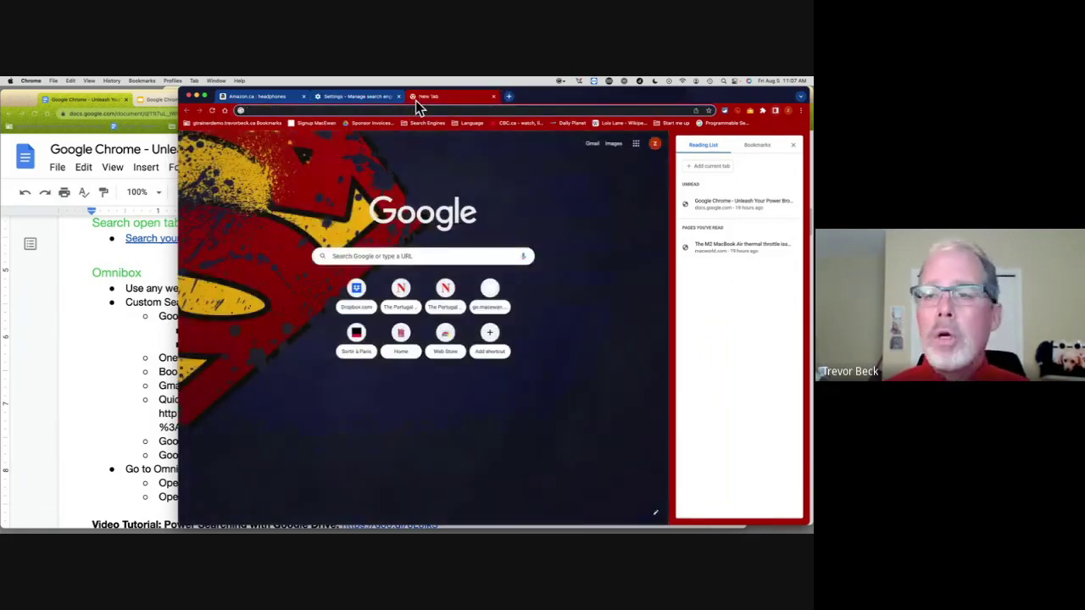
Step: Search MacEwan for 'trevor' using the new mac omnibox shortcut
{"action": "type", "text": "mac"}
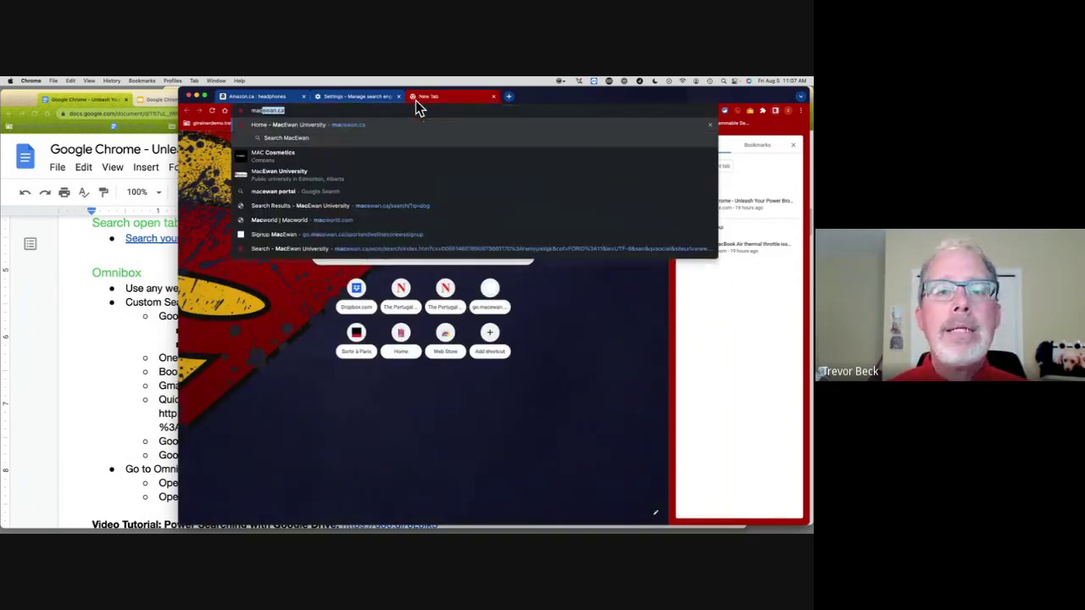
{"action": "key", "text": "Tab"}
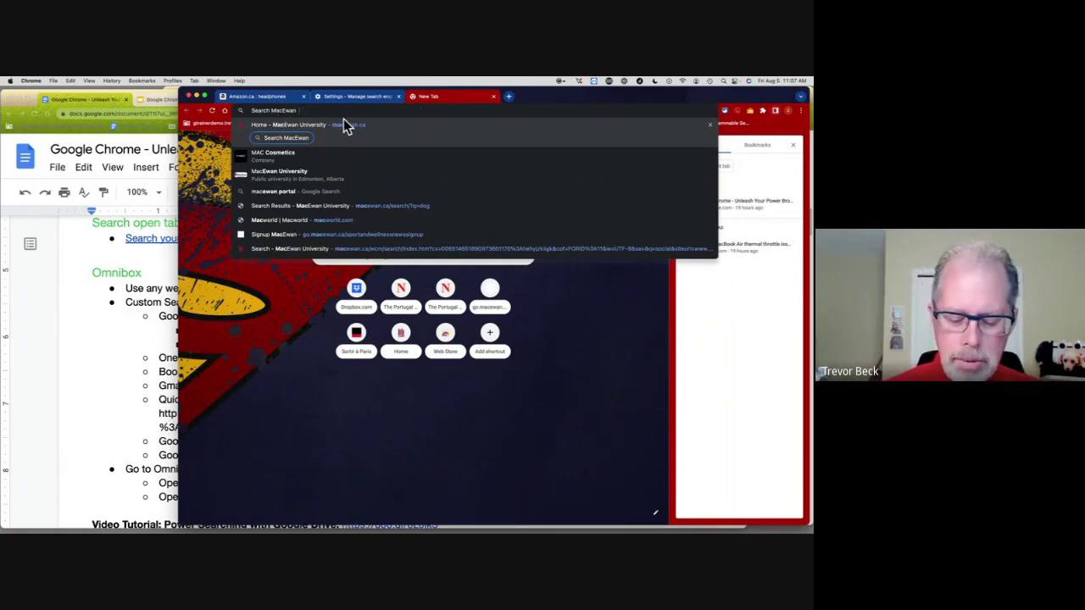
{"action": "type", "text": "trevor"}
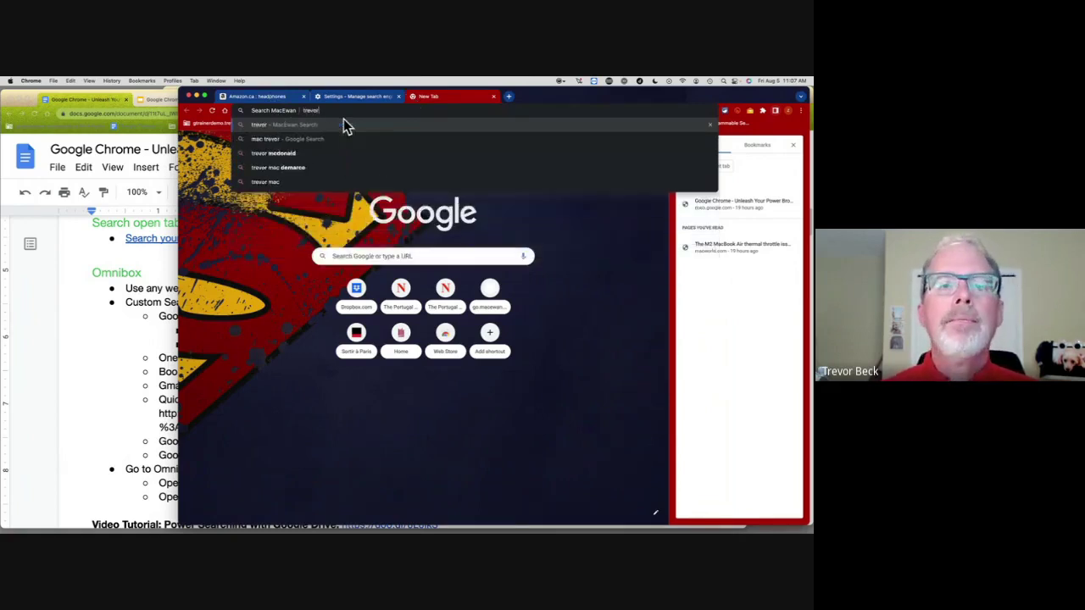
{"action": "left_click", "coordinate": [343, 124]}
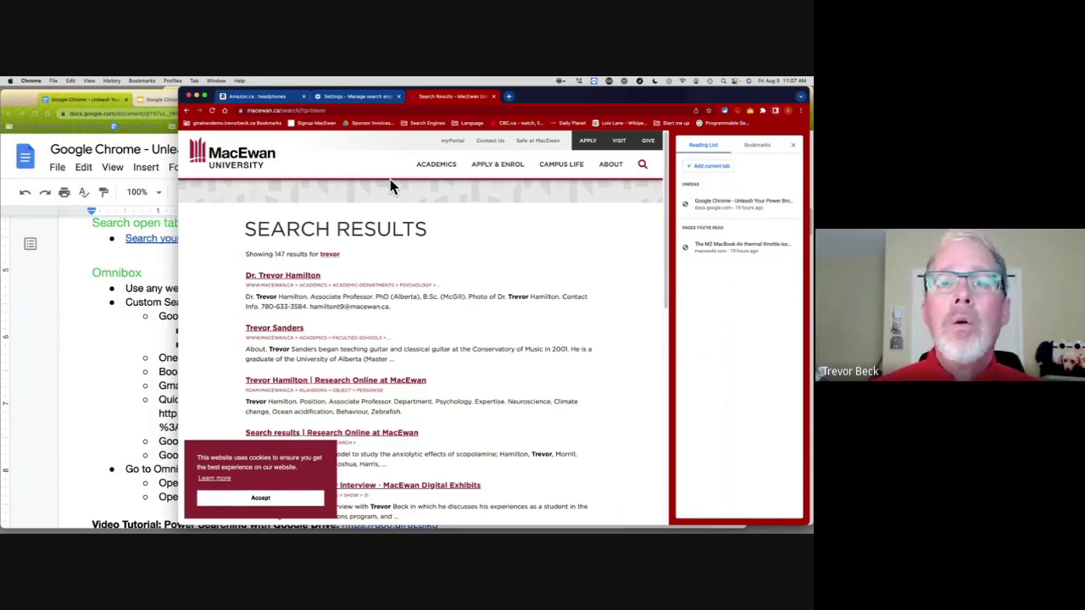
Step: Load Google Drive by entering 'drive' in the address bar
{"action": "left_click", "coordinate": [367, 110]}
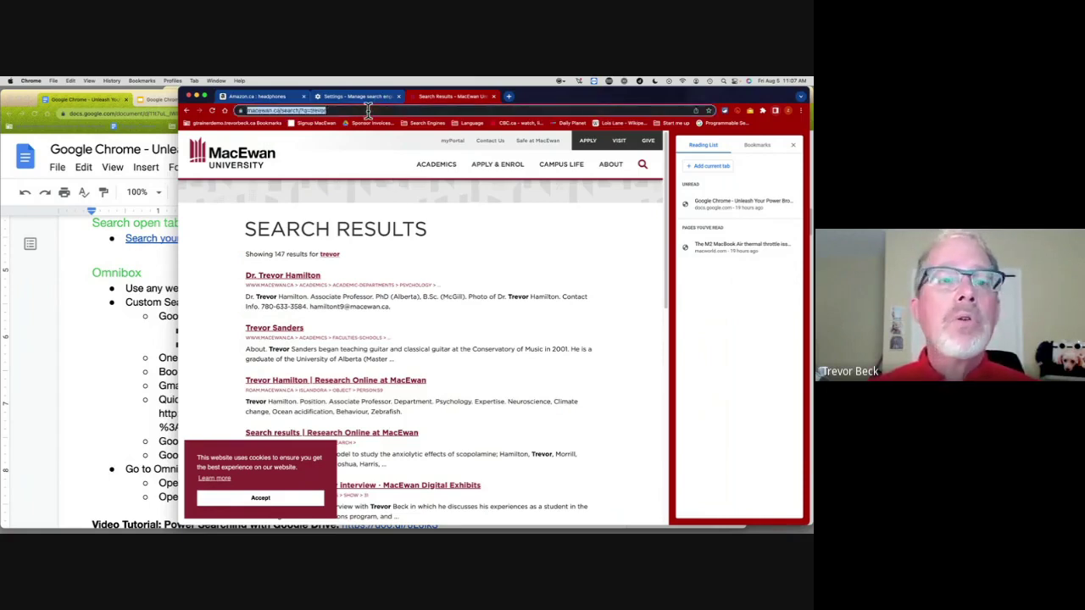
{"action": "type", "text": "drive.google.com"}
{"action": "key", "text": "Return"}
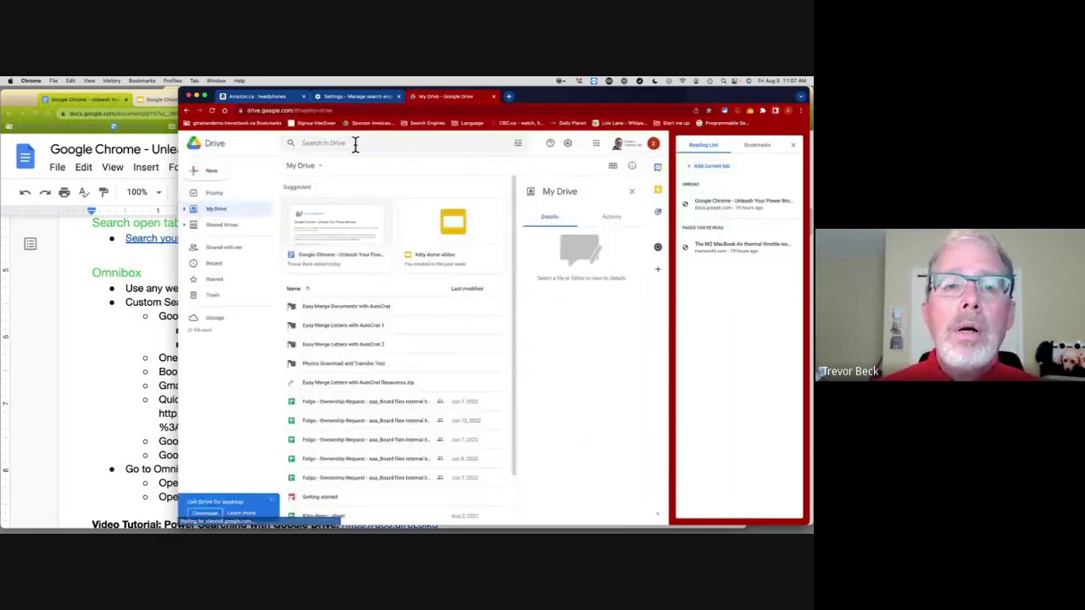
Step: Search Drive for 'kitty' to list three files, view the address, and return to Settings
{"action": "left_click", "coordinate": [339, 143]}
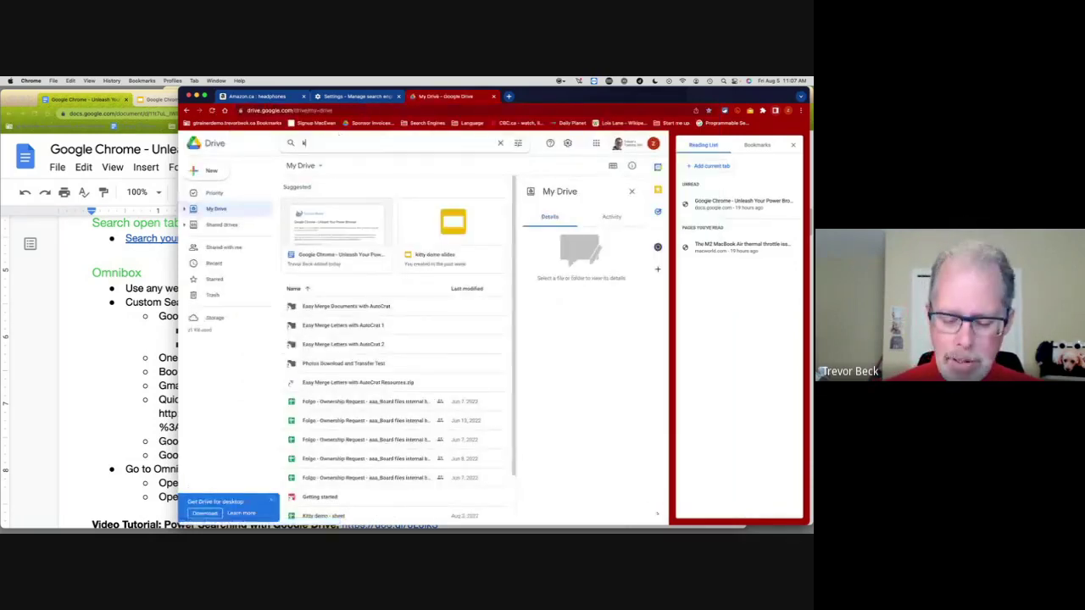
{"action": "type", "text": "kitty"}
{"action": "key", "text": "Return"}
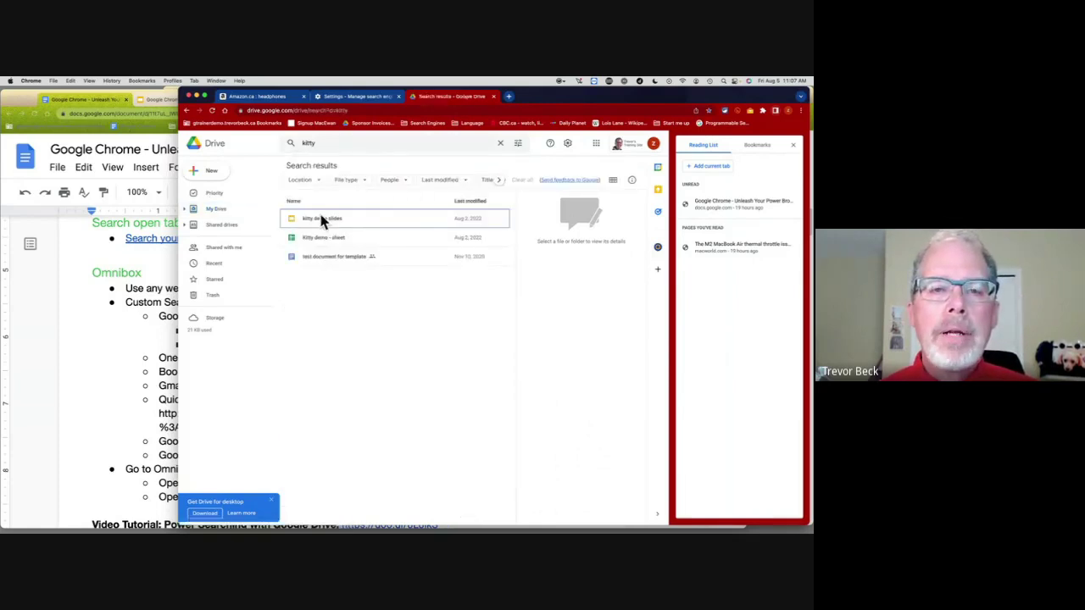
{"action": "left_click", "coordinate": [291, 110]}
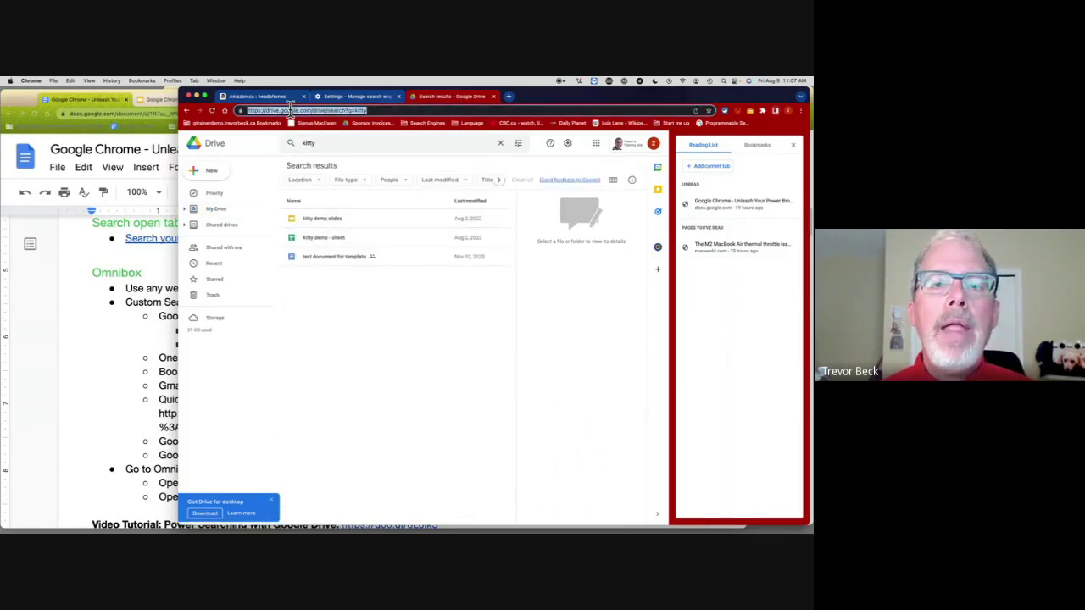
{"action": "left_click", "coordinate": [365, 97]}
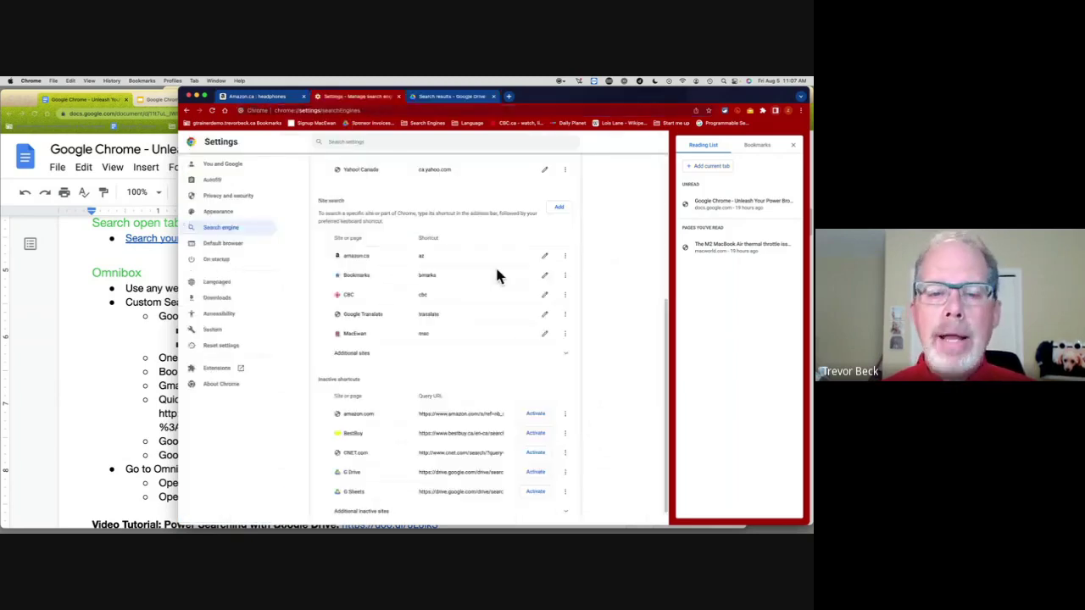
Step: Activate the G Drive, G Sheets and Gmail shortcuts, and review G Drive's query URL without saving
{"action": "scroll", "coordinate": [497, 276], "scroll_direction": "down", "scroll_amount": 1}
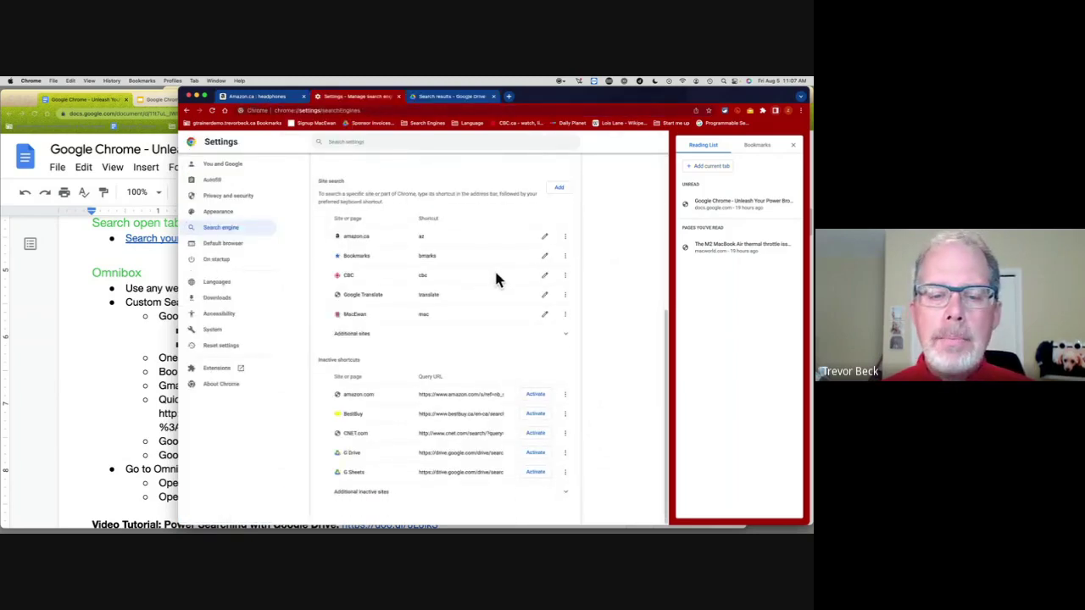
{"action": "left_click", "coordinate": [532, 453]}
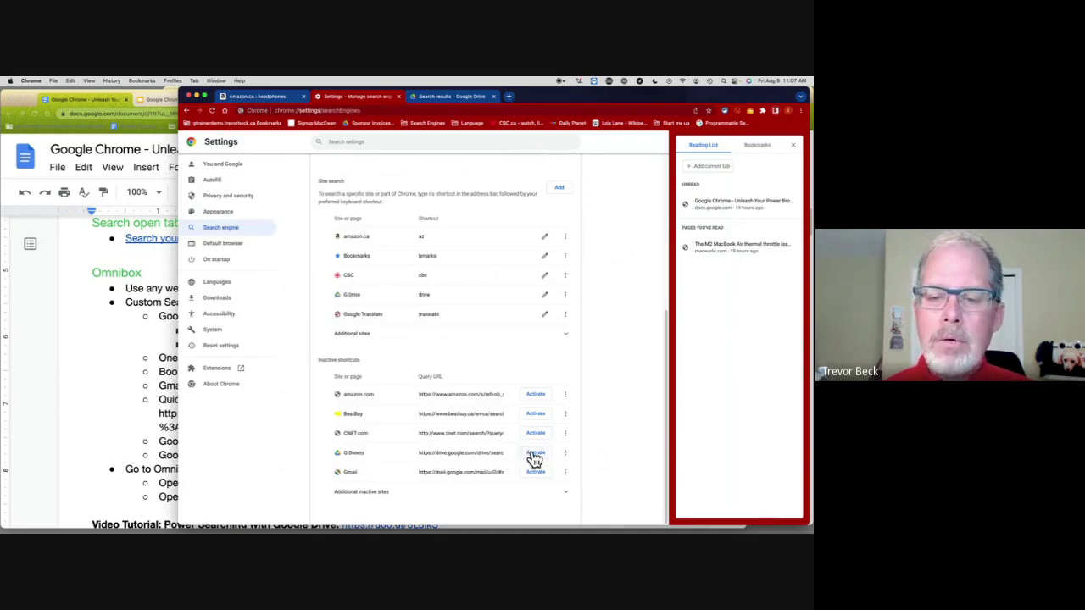
{"action": "left_click", "coordinate": [534, 454]}
{"action": "left_click", "coordinate": [535, 454]}
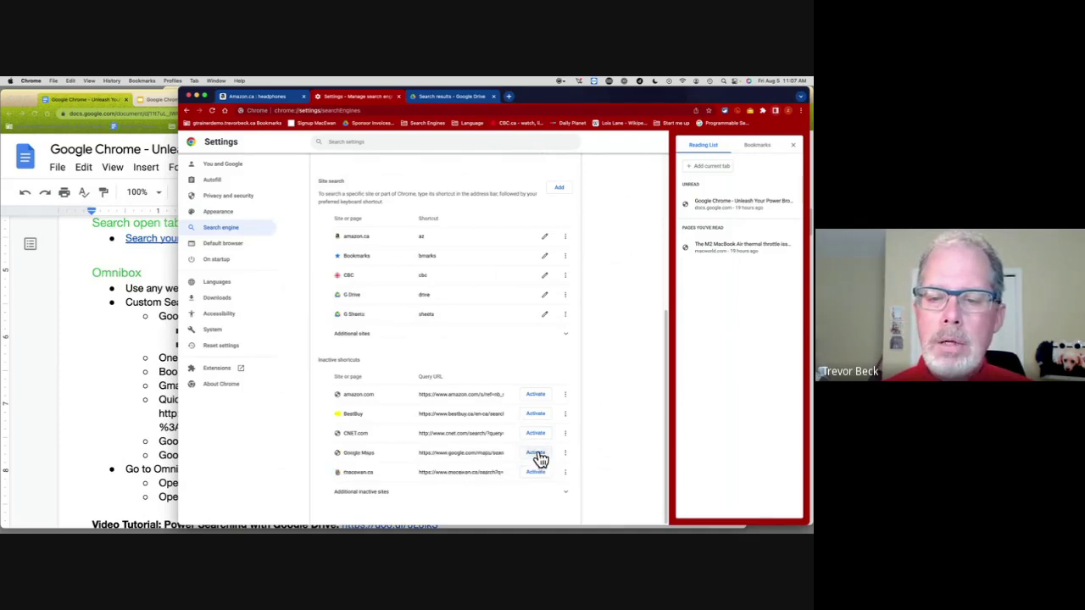
{"action": "left_click", "coordinate": [544, 294]}
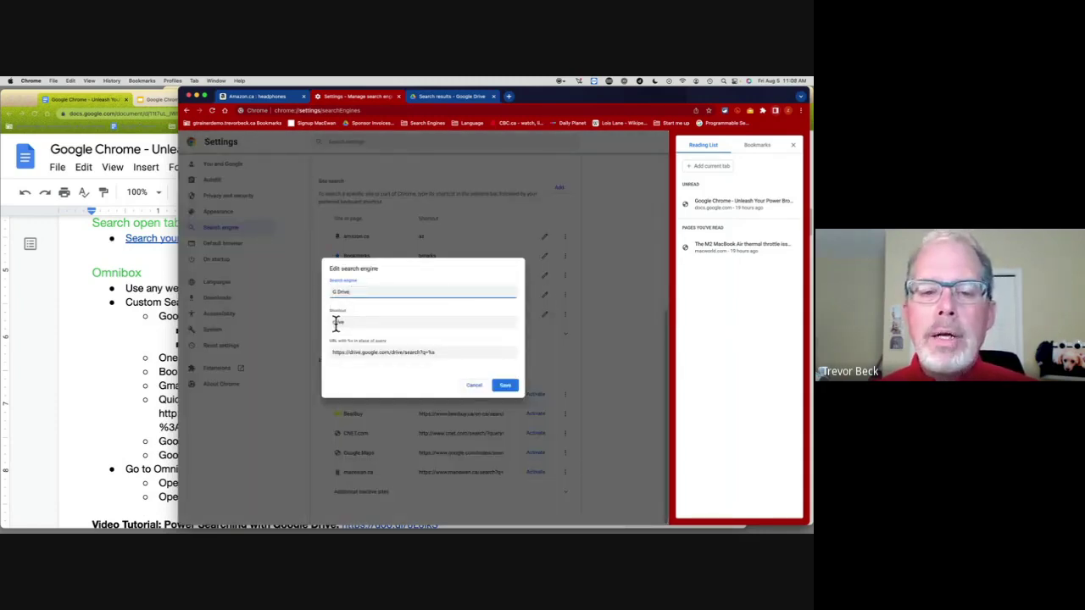
{"action": "left_click", "coordinate": [431, 352]}
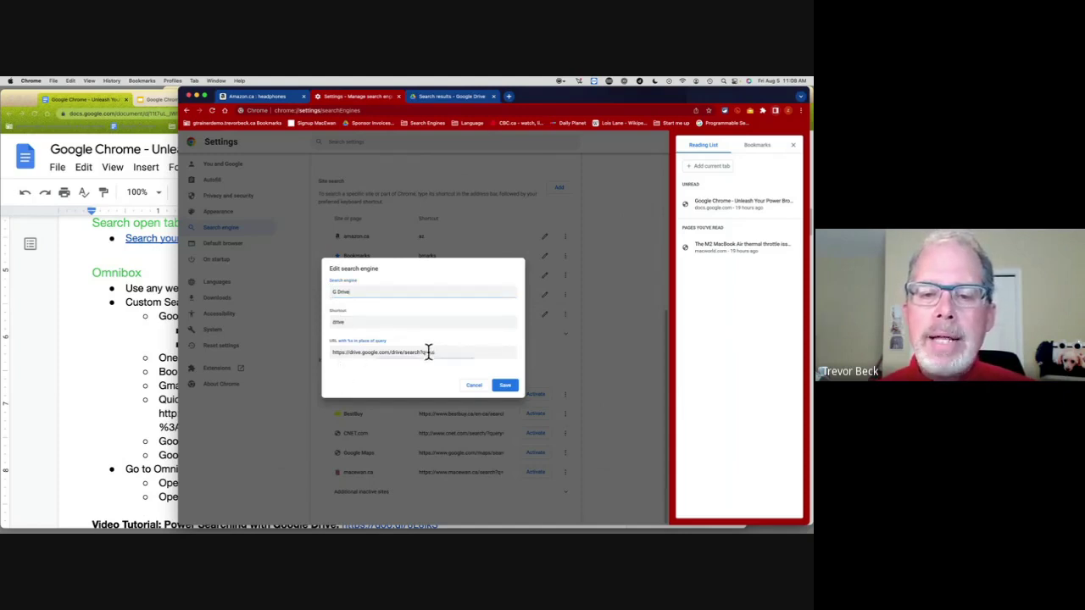
{"action": "left_click", "coordinate": [474, 385]}
Step: Close the Drive kitty results tab and open a fresh new tab
{"action": "left_click", "coordinate": [472, 99]}
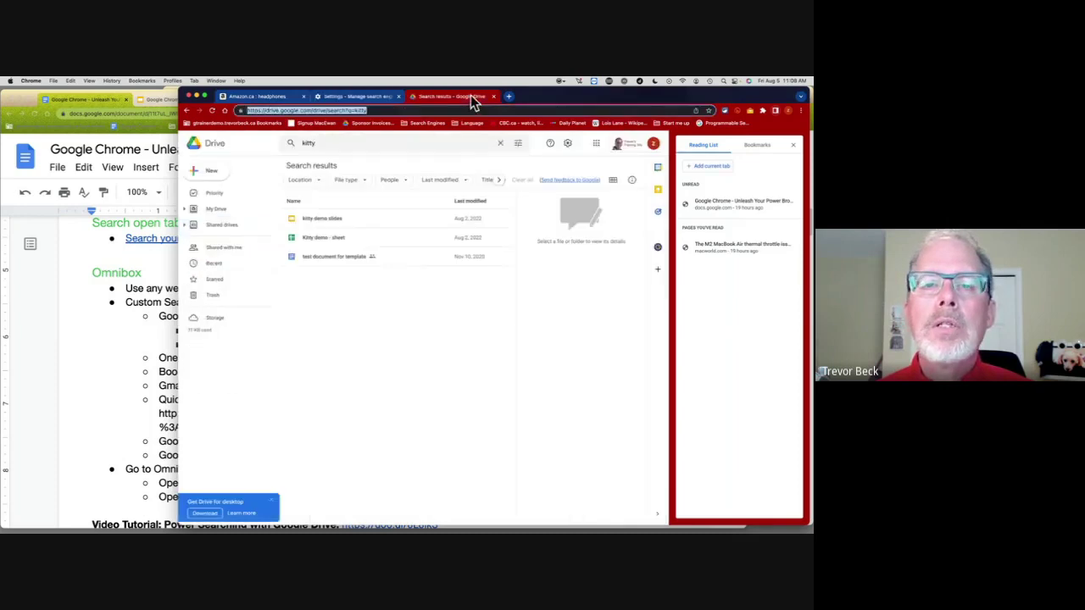
{"action": "left_click", "coordinate": [494, 96]}
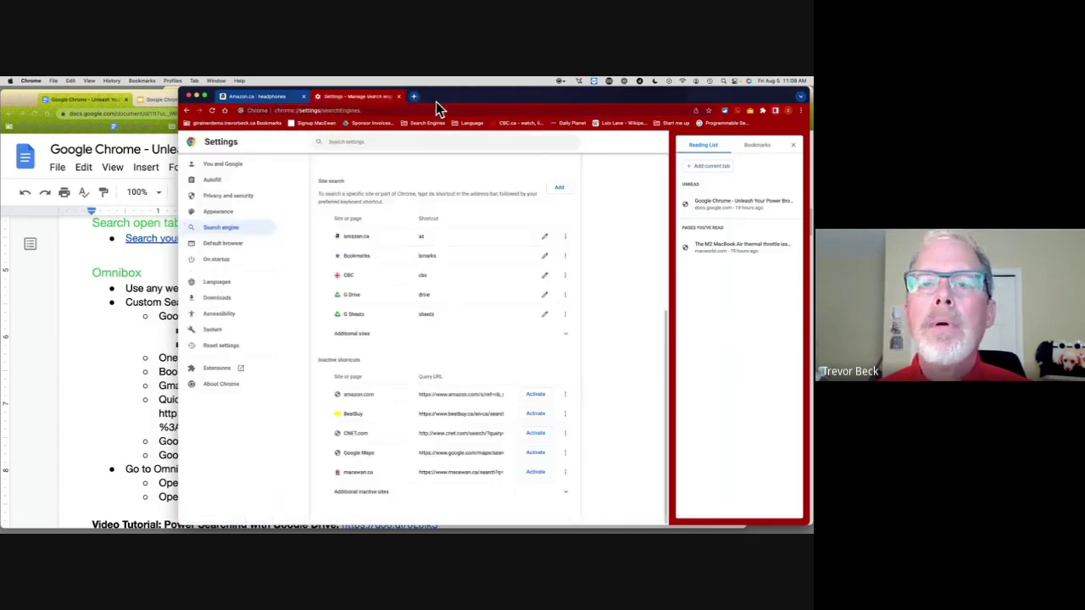
{"action": "left_click", "coordinate": [415, 98]}
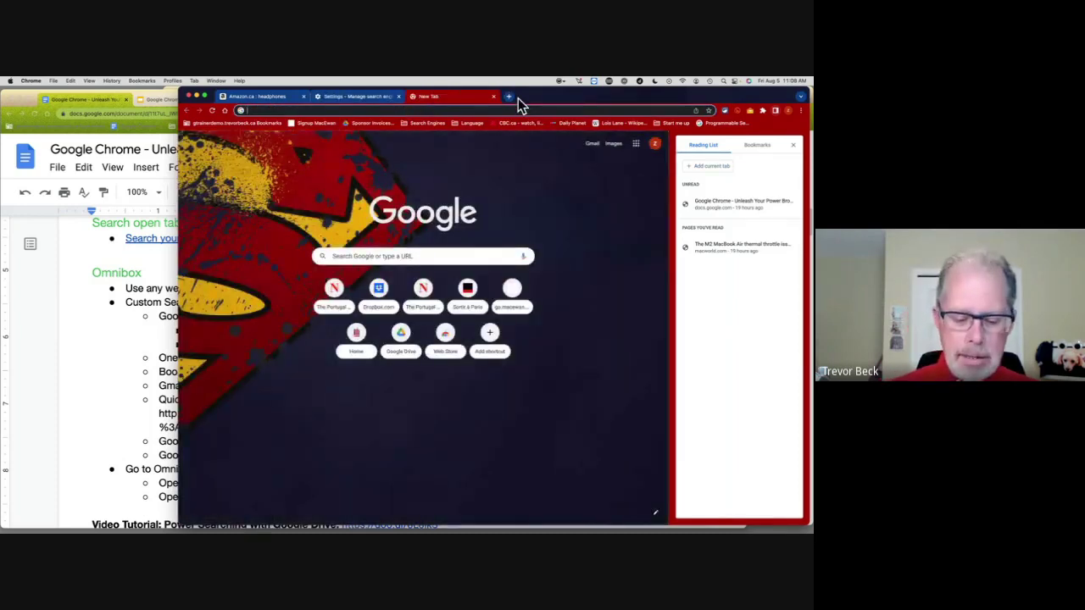
Step: Search Google Drive for 'kitty' from the omnibox using the drive shortcut
{"action": "type", "text": "drive"}
{"action": "key", "text": "Tab"}
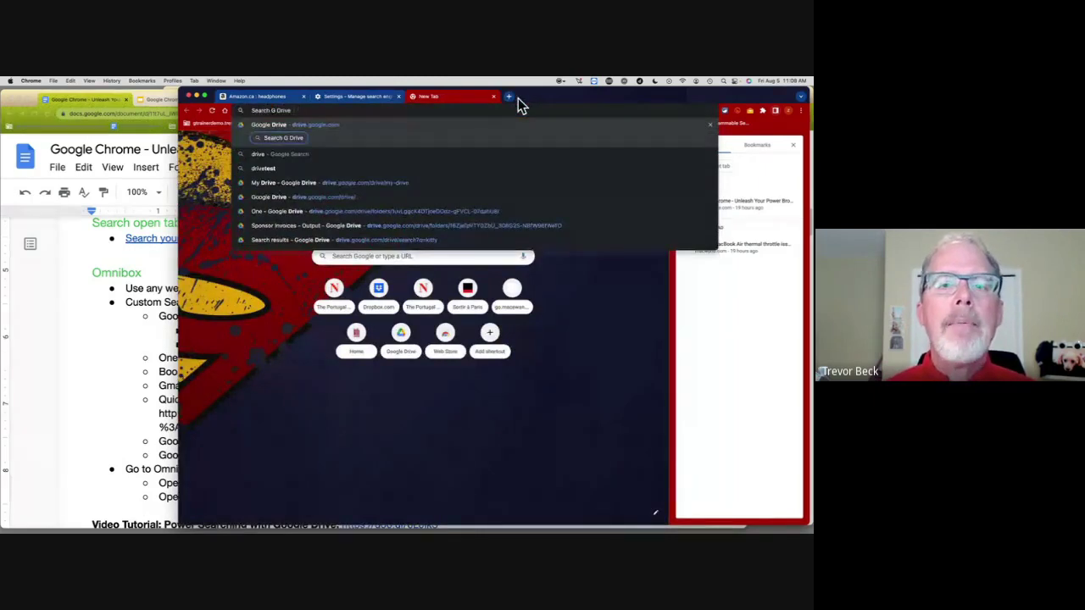
{"action": "type", "text": "kitty"}
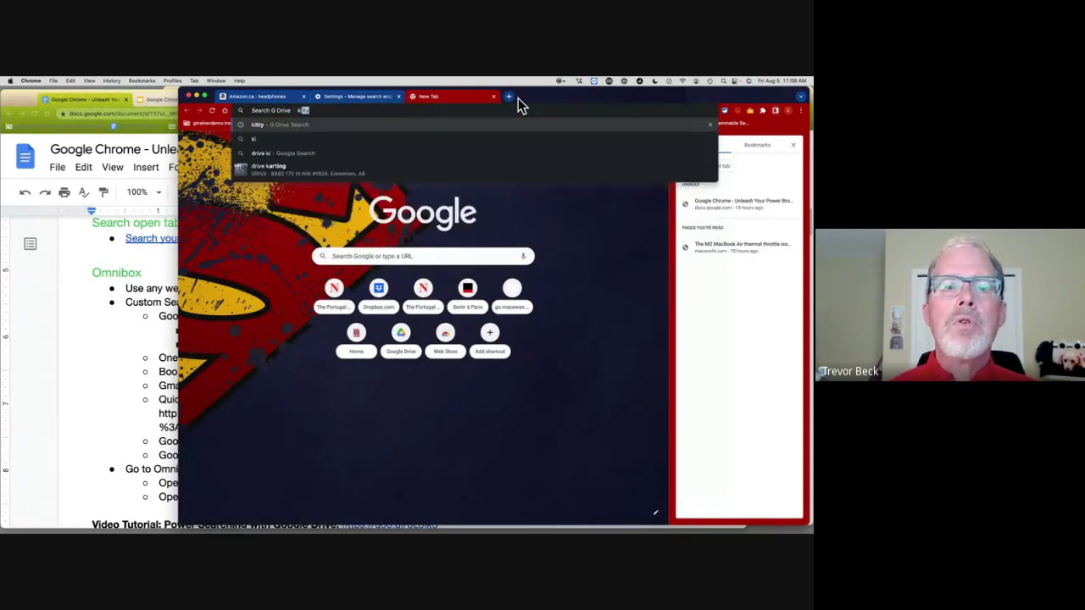
{"action": "key", "text": "Return"}
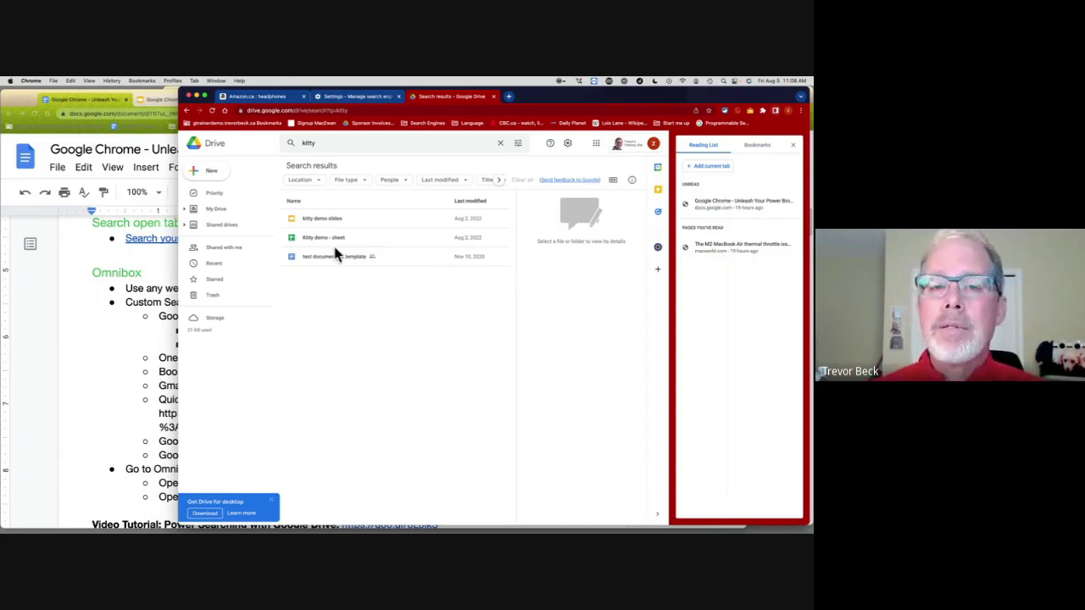
Step: Filter the Drive kitty search to Spreadsheets through the advanced search options
{"action": "left_click", "coordinate": [519, 145]}
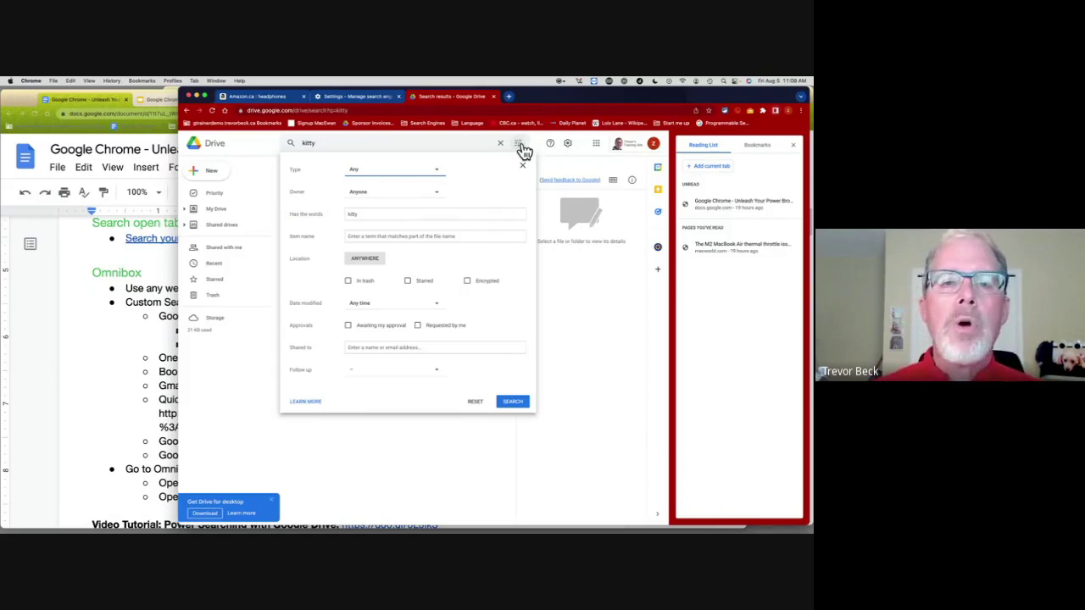
{"action": "left_click", "coordinate": [436, 172]}
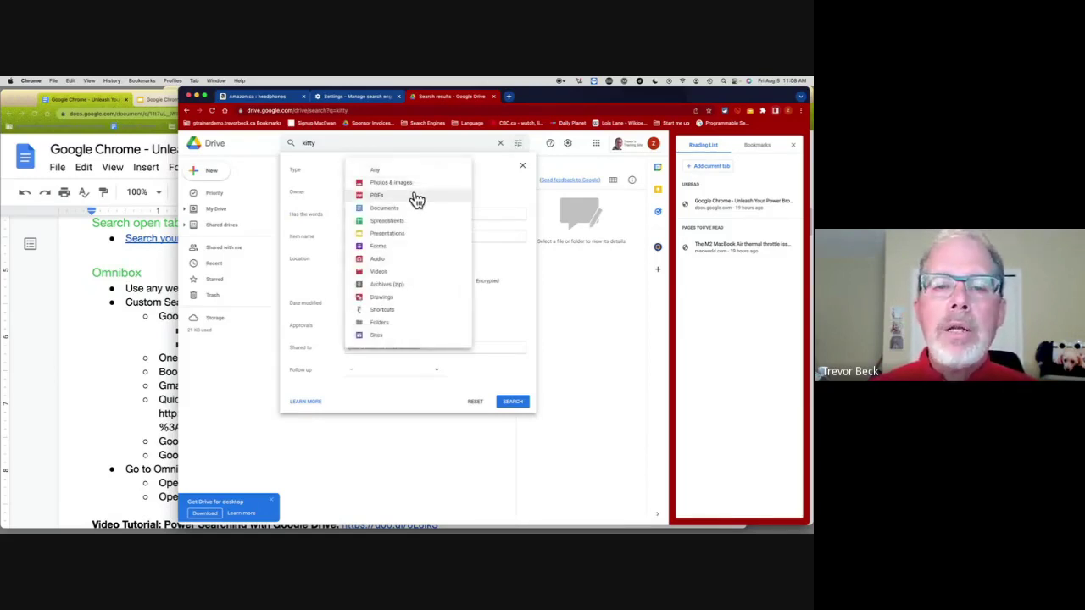
{"action": "left_click", "coordinate": [387, 222]}
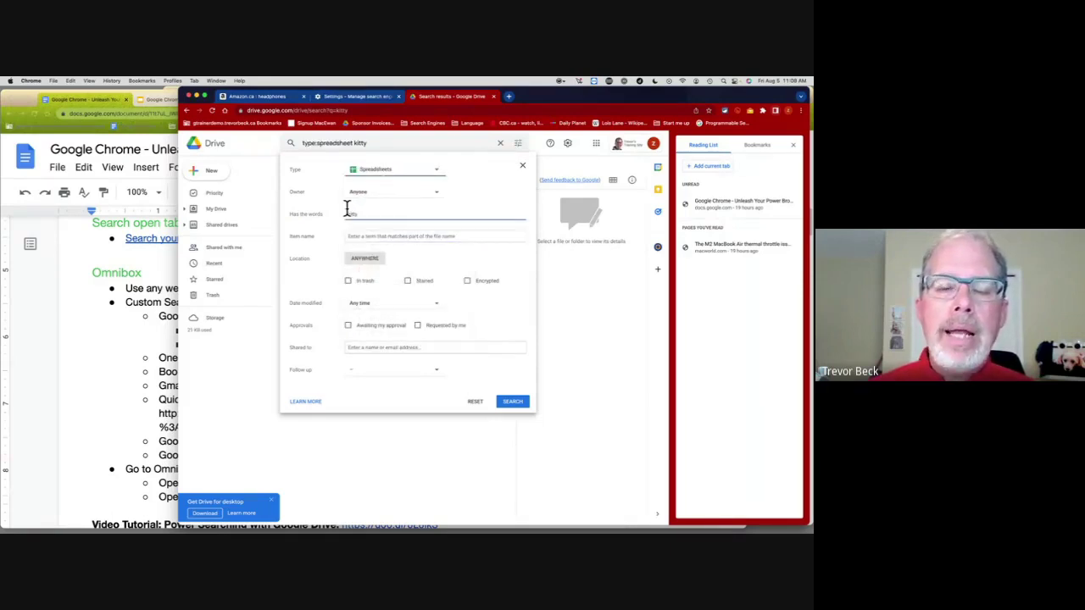
{"action": "left_click", "coordinate": [366, 237]}
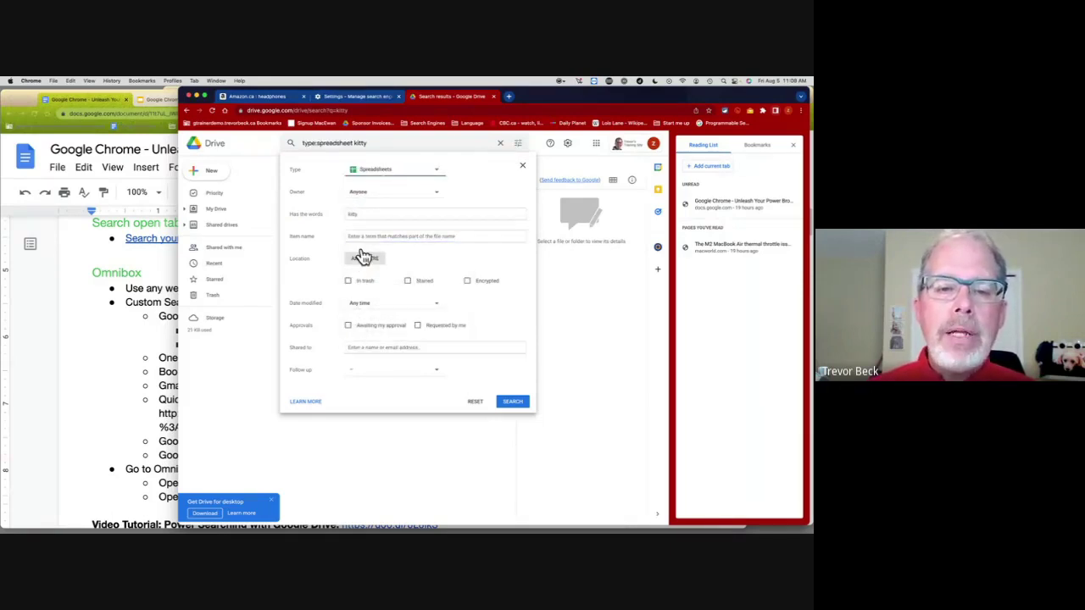
{"action": "left_click", "coordinate": [513, 405]}
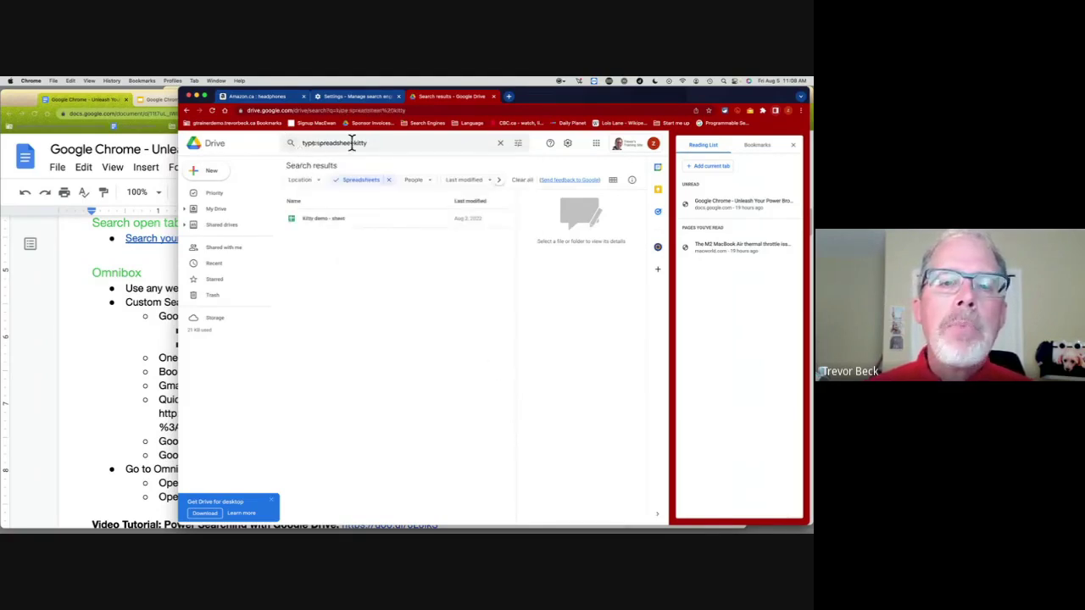
Step: In a new Drive tab, search 'type:document kitty', view the address, and return to Settings
{"action": "left_click", "coordinate": [508, 97]}
{"action": "type", "text": "drive"}
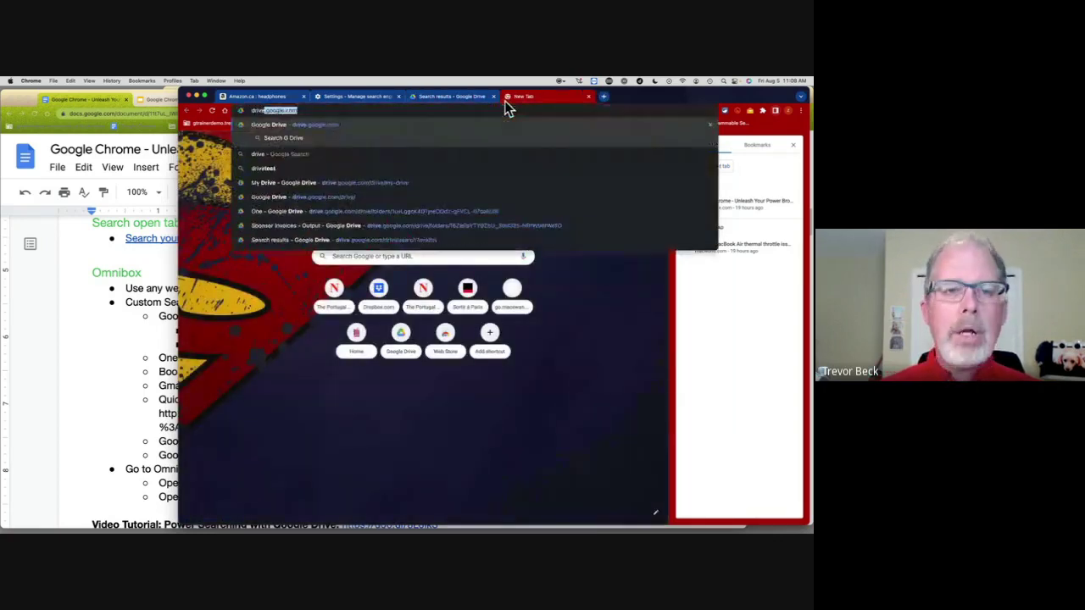
{"action": "key", "text": "Return"}
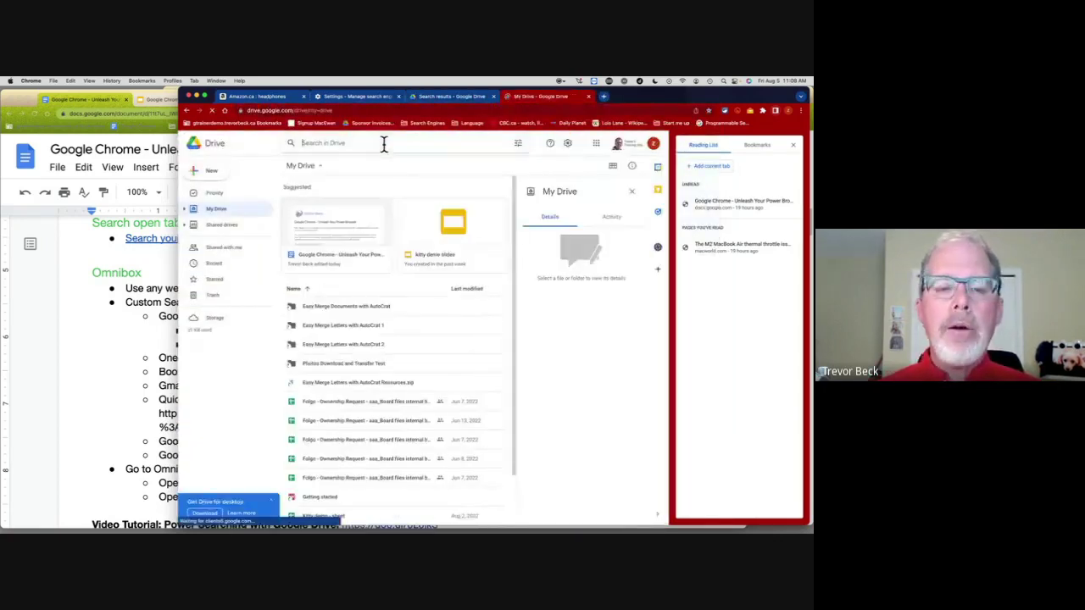
{"action": "left_click", "coordinate": [382, 142]}
{"action": "type", "text": "type"}
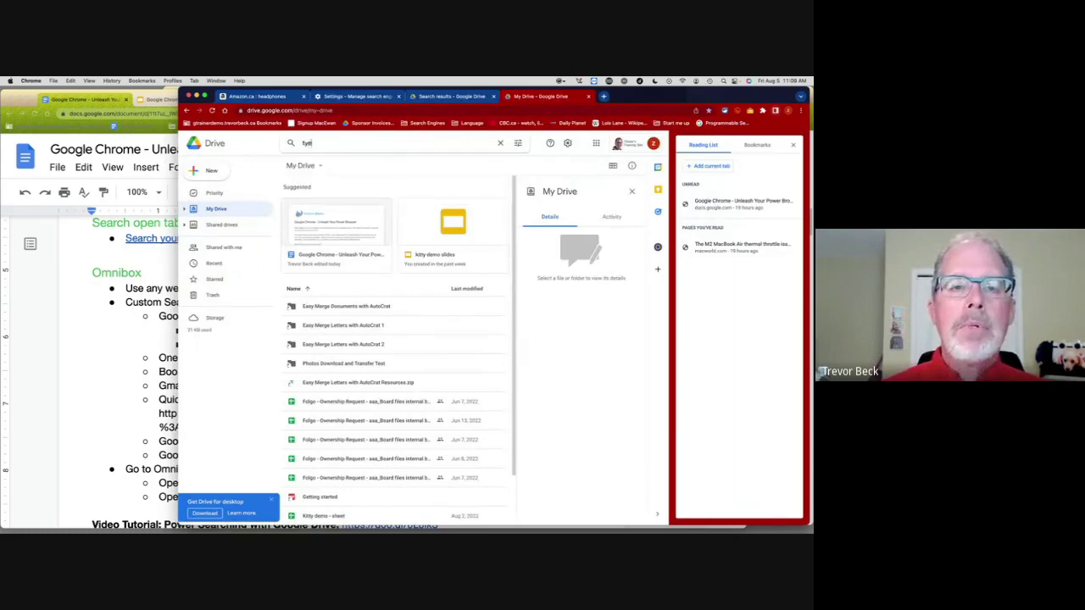
{"action": "type", "text": ":doc"}
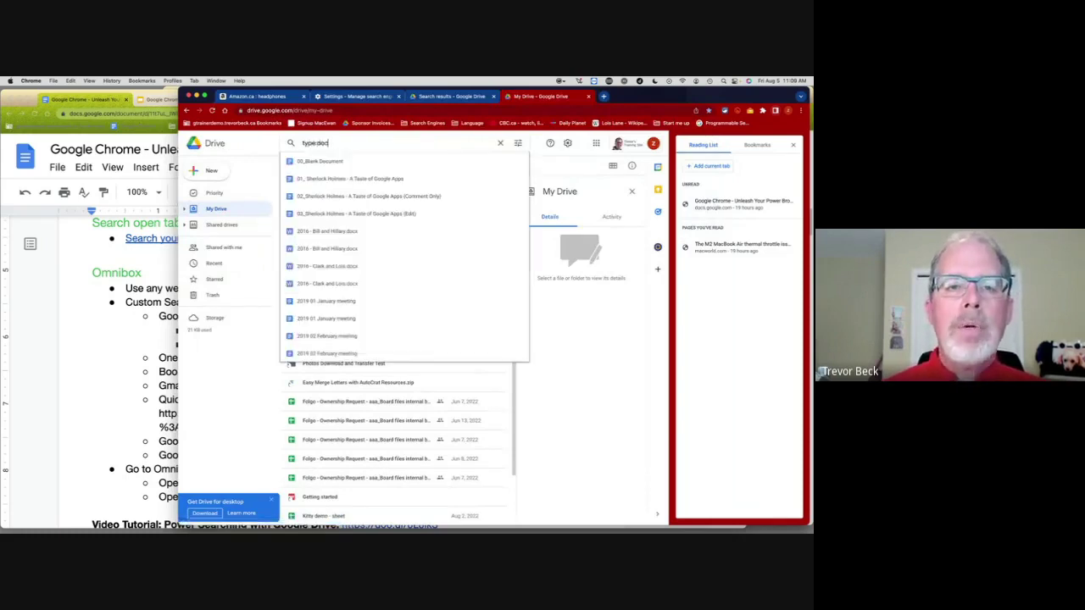
{"action": "type", "text": "ument kitty"}
{"action": "key", "text": "Return"}
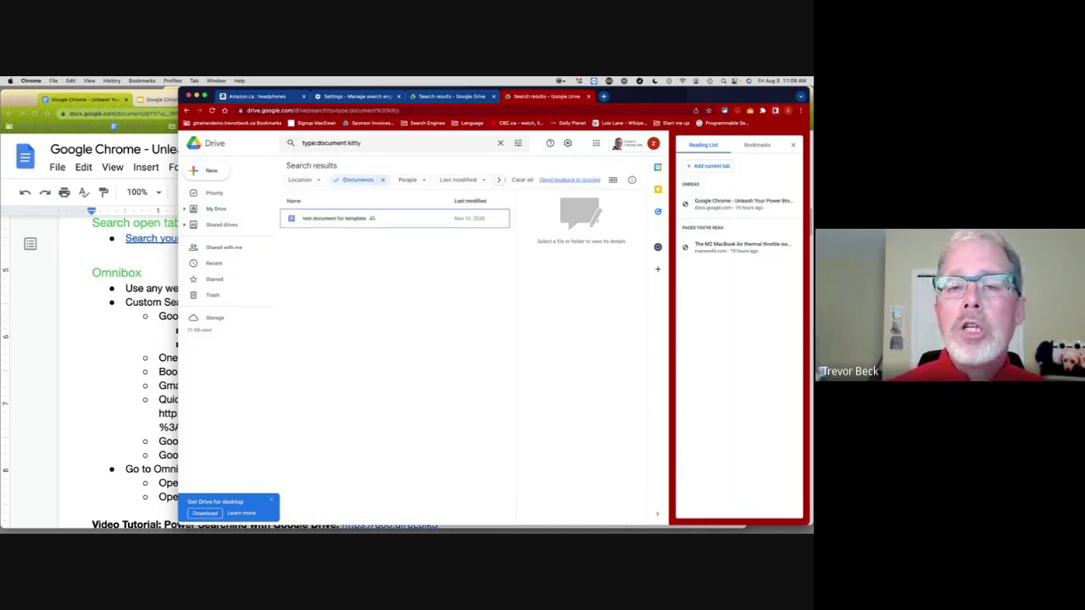
{"action": "left_click", "coordinate": [328, 111]}
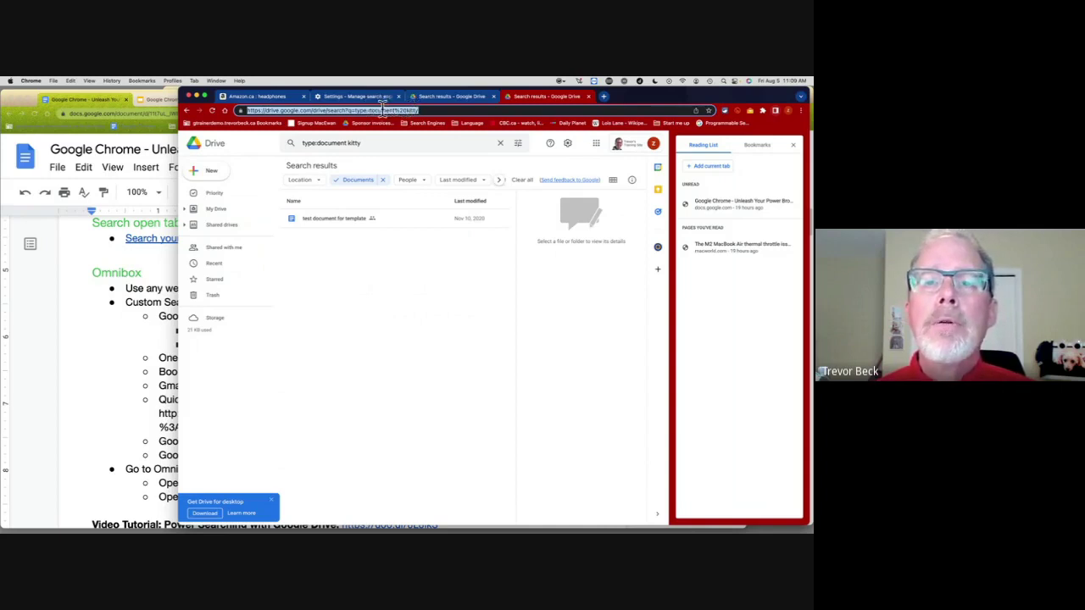
{"action": "left_click", "coordinate": [382, 98]}
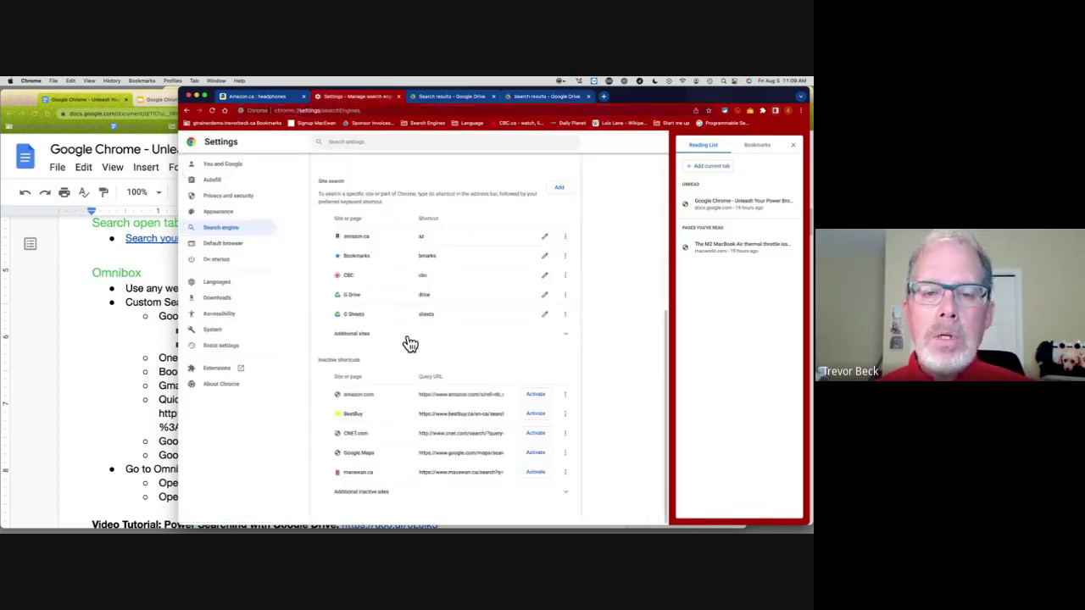
Step: Review the G Sheets shortcut's type:spreadsheet%20%s query URL without making changes
{"action": "left_click", "coordinate": [544, 314]}
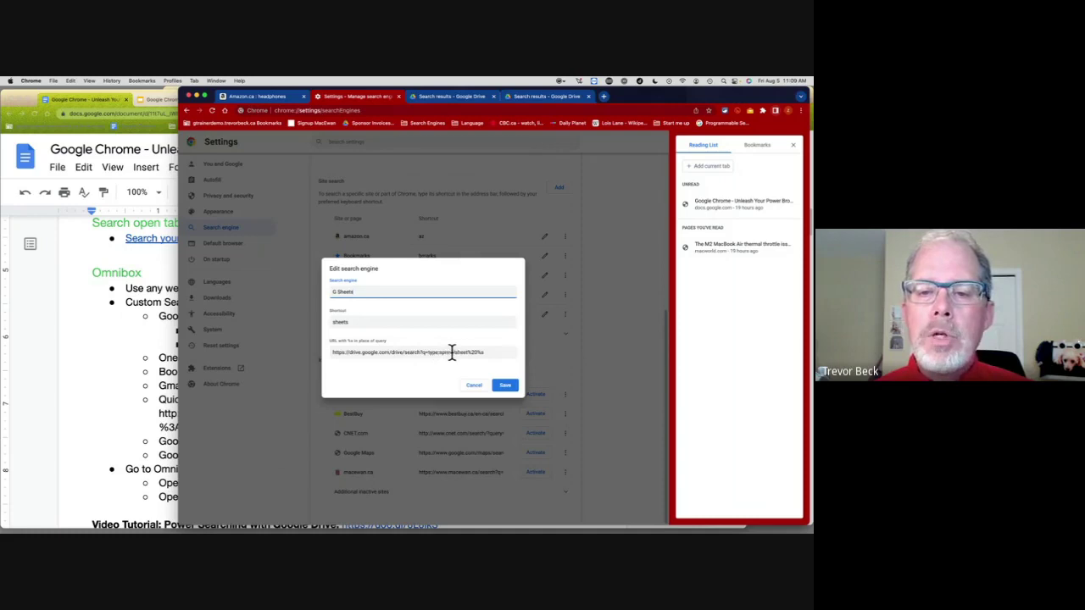
{"action": "triple_click", "coordinate": [484, 353]}
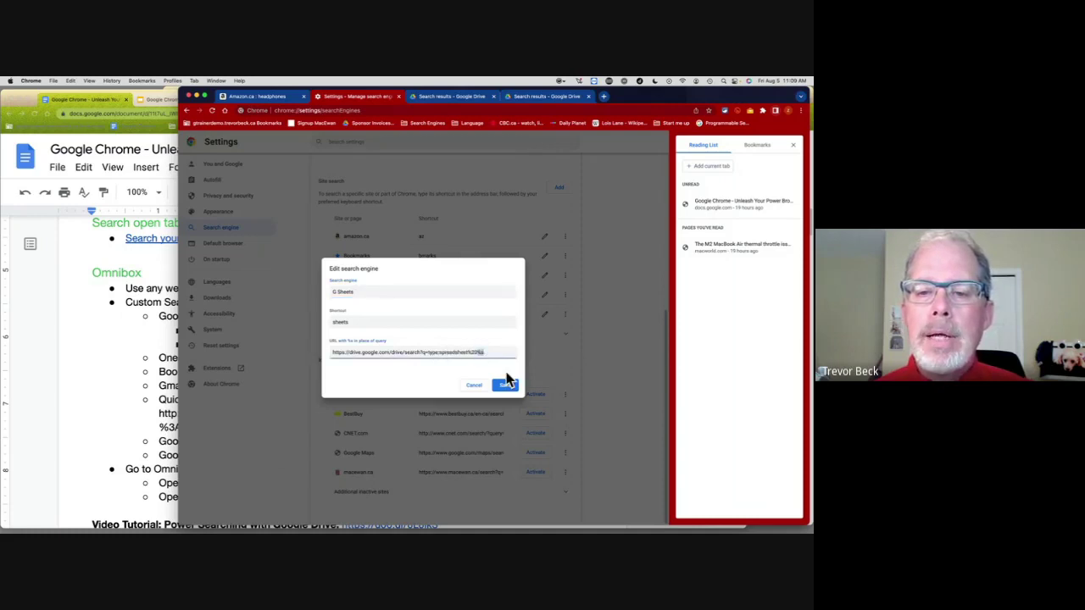
{"action": "left_click", "coordinate": [474, 388]}
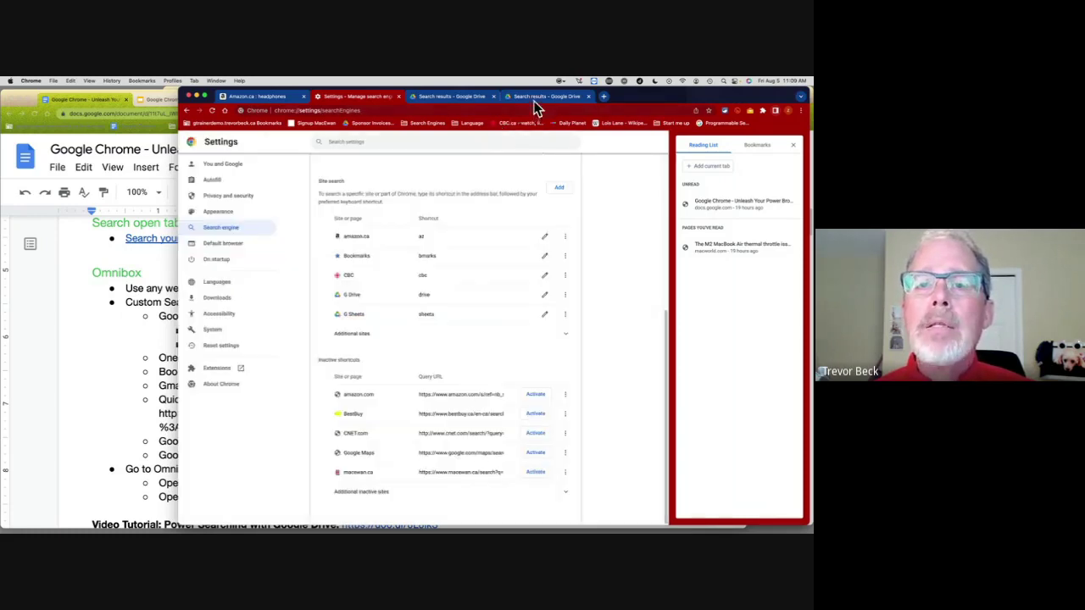
Step: Close both Drive results tabs and open a fresh new tab
{"action": "left_click", "coordinate": [491, 95]}
{"action": "left_click", "coordinate": [491, 95]}
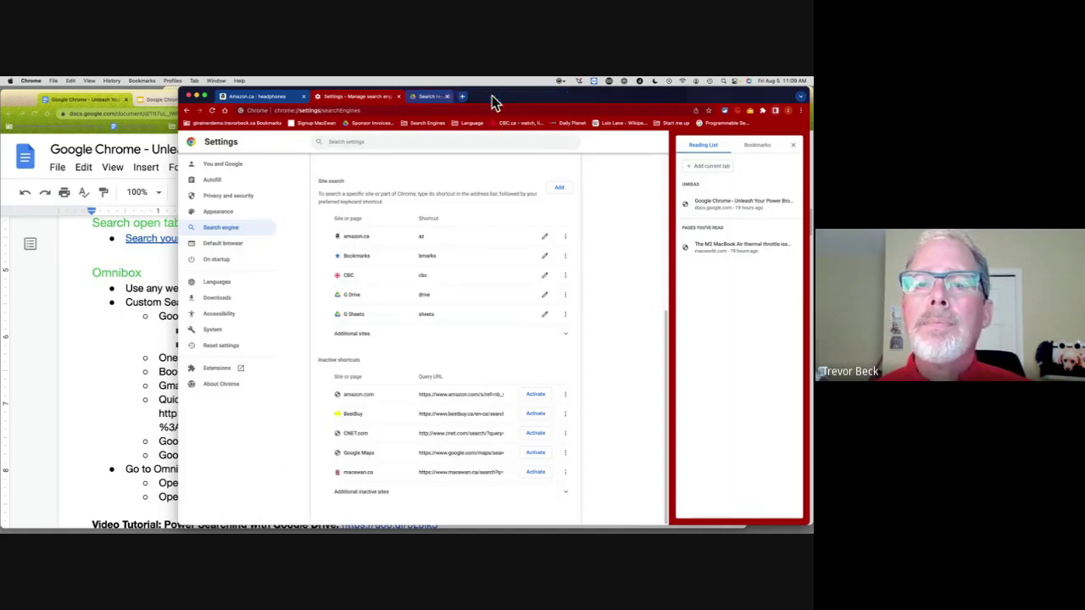
{"action": "left_click", "coordinate": [413, 98]}
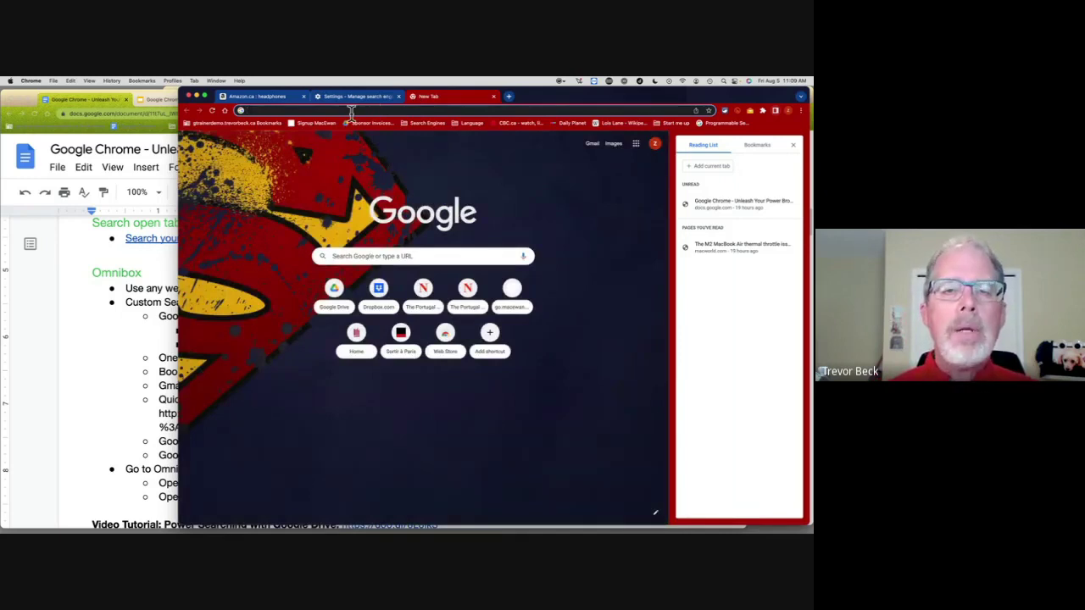
Step: Search 'kitty' with the sheets shortcut to list only 'Kitty demo - sheet', then view the address
{"action": "type", "text": "sheets"}
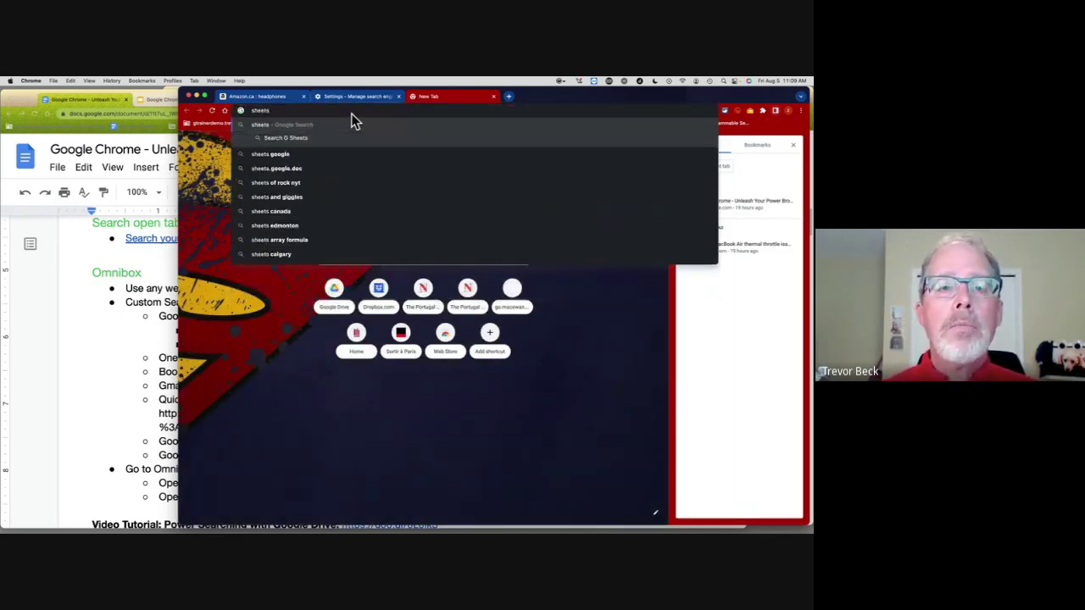
{"action": "key", "text": "Tab"}
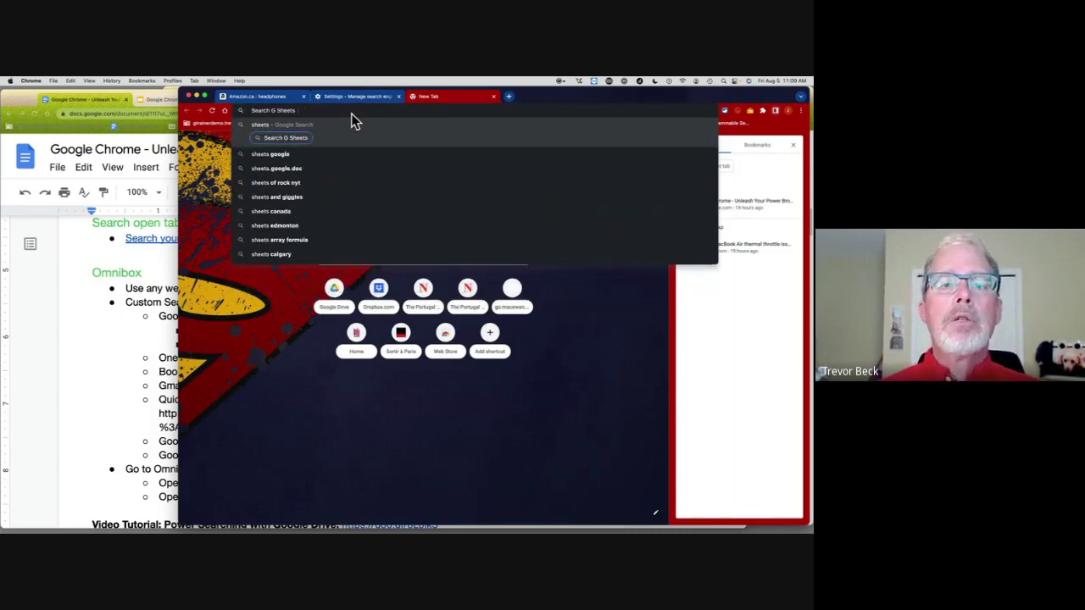
{"action": "type", "text": "kitty"}
{"action": "key", "text": "Return"}
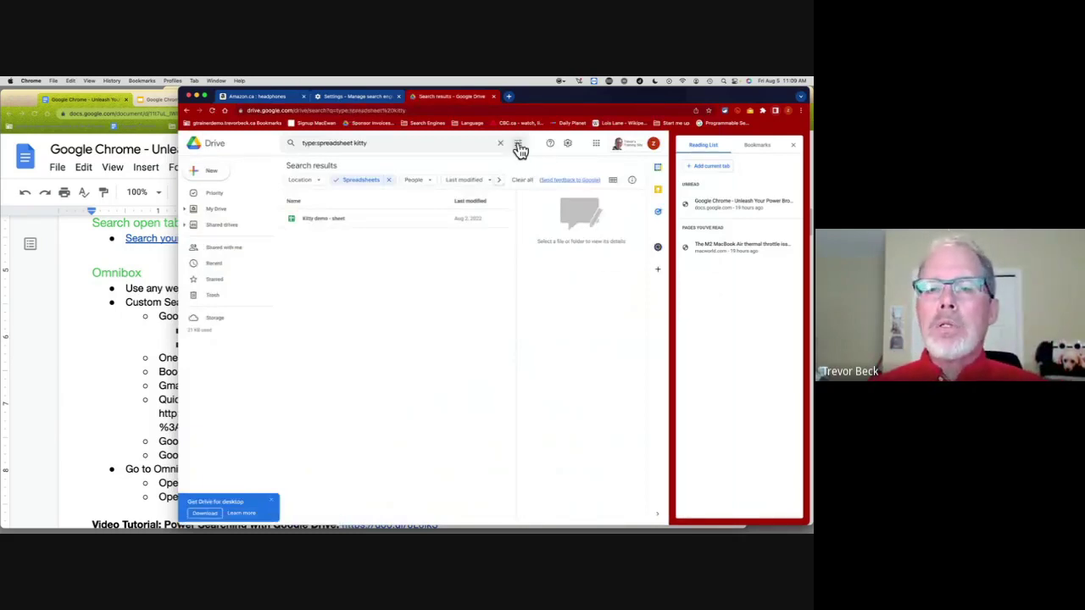
{"action": "left_click", "coordinate": [306, 144]}
{"action": "left_click", "coordinate": [389, 143]}
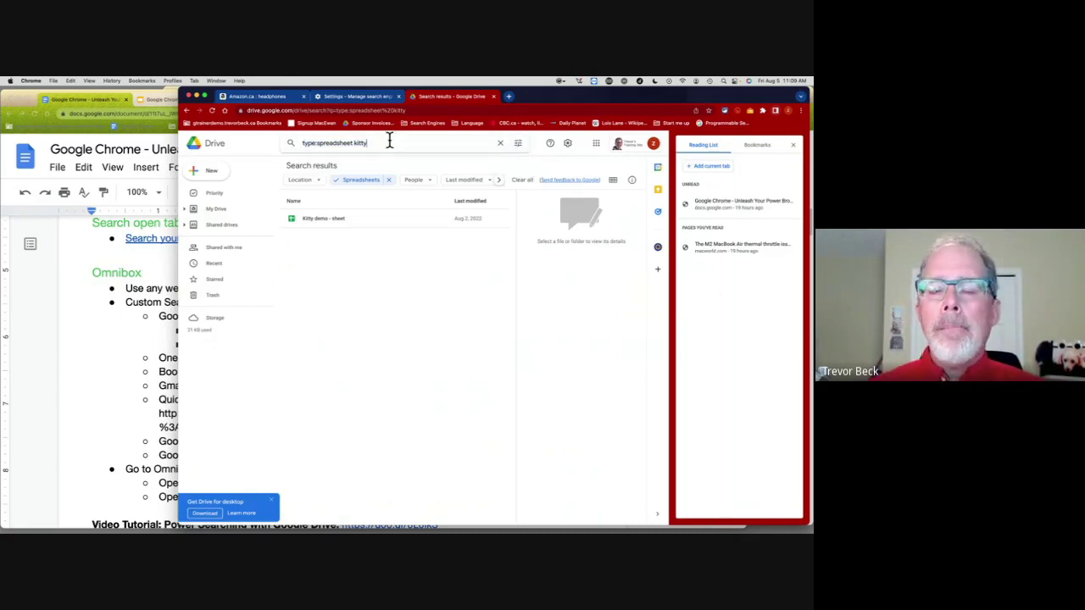
{"action": "left_click", "coordinate": [339, 110]}
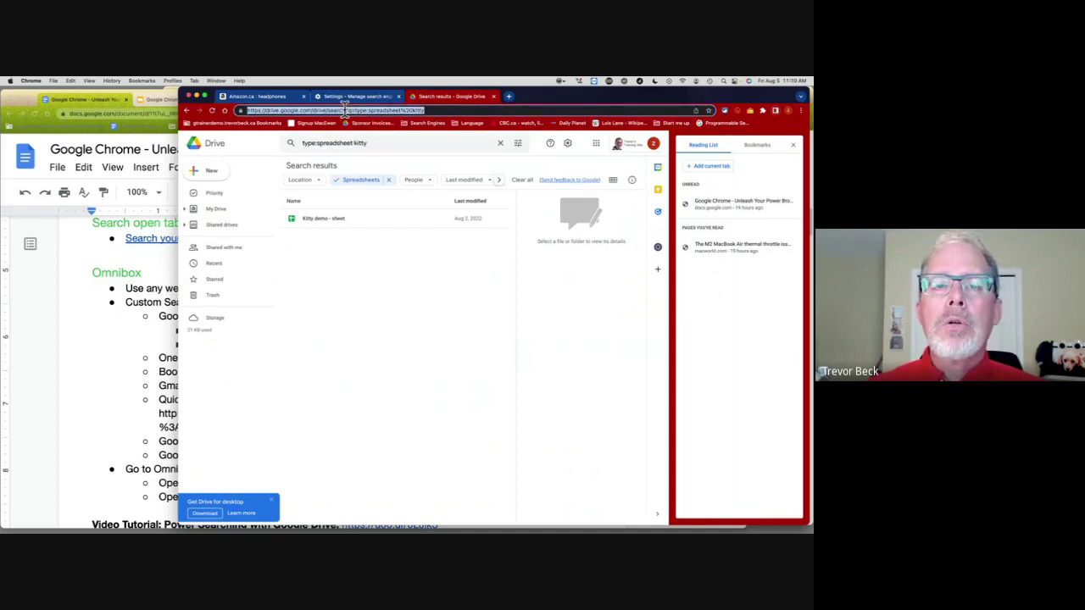
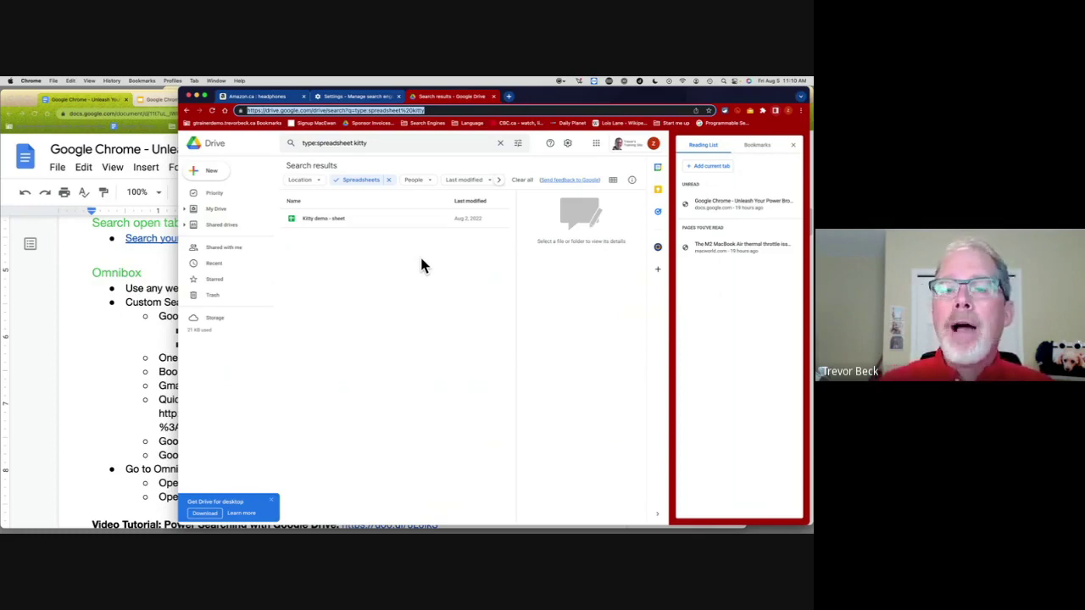
Step: Search Google Drive for title:kitty to list the kitty demo slides and sheet
{"action": "left_click", "coordinate": [133, 344]}
{"action": "scroll", "coordinate": [235, 337], "scroll_direction": "down", "scroll_amount": 2}
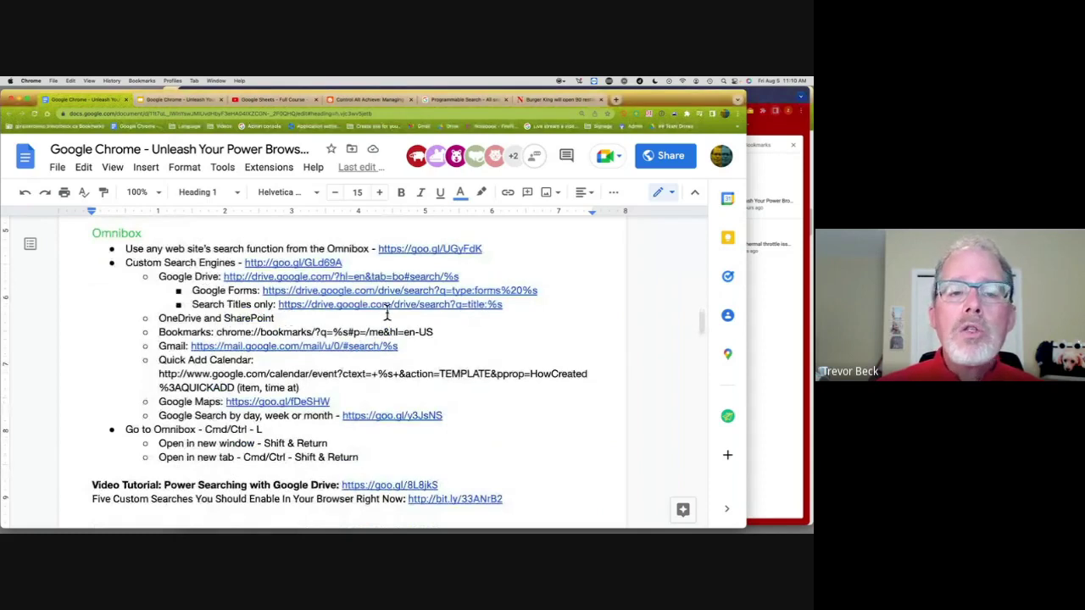
{"action": "left_click", "coordinate": [797, 314]}
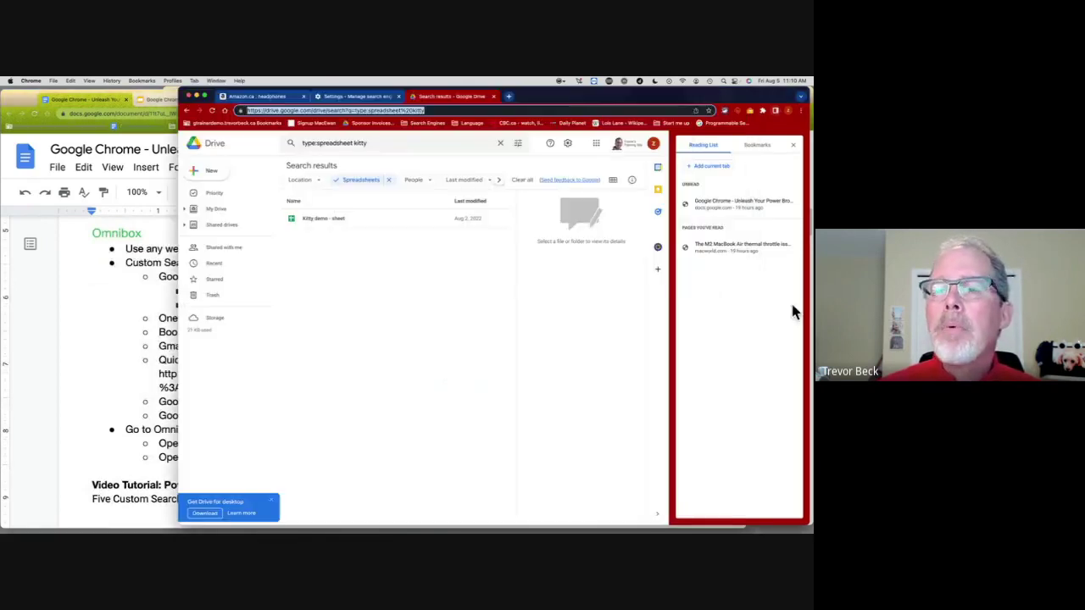
{"action": "left_click", "coordinate": [344, 142]}
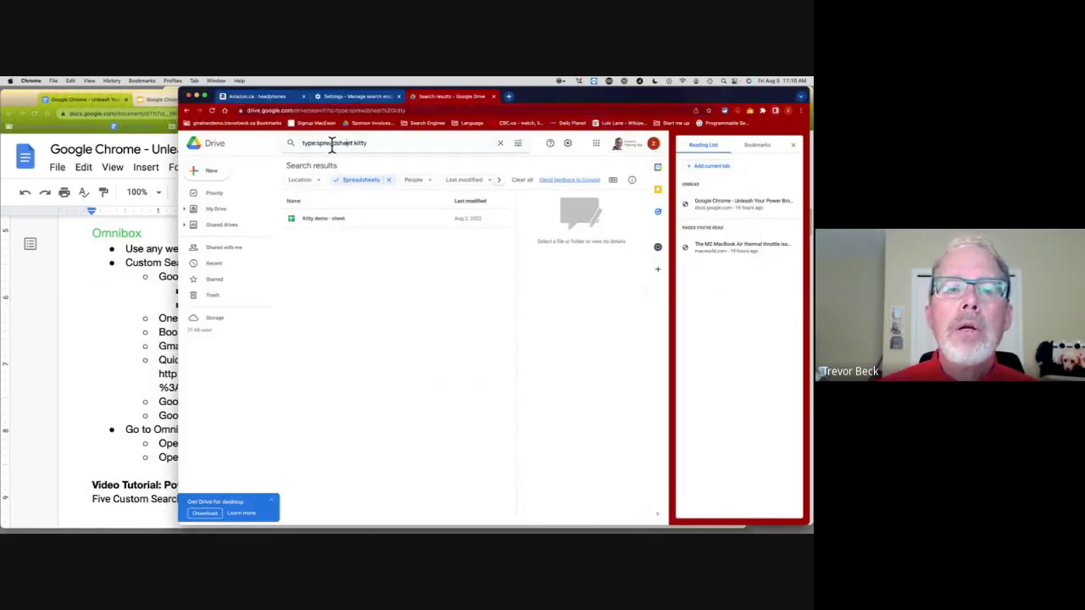
{"action": "left_click_drag", "start_coordinate": [387, 141], "coordinate": [281, 136]}
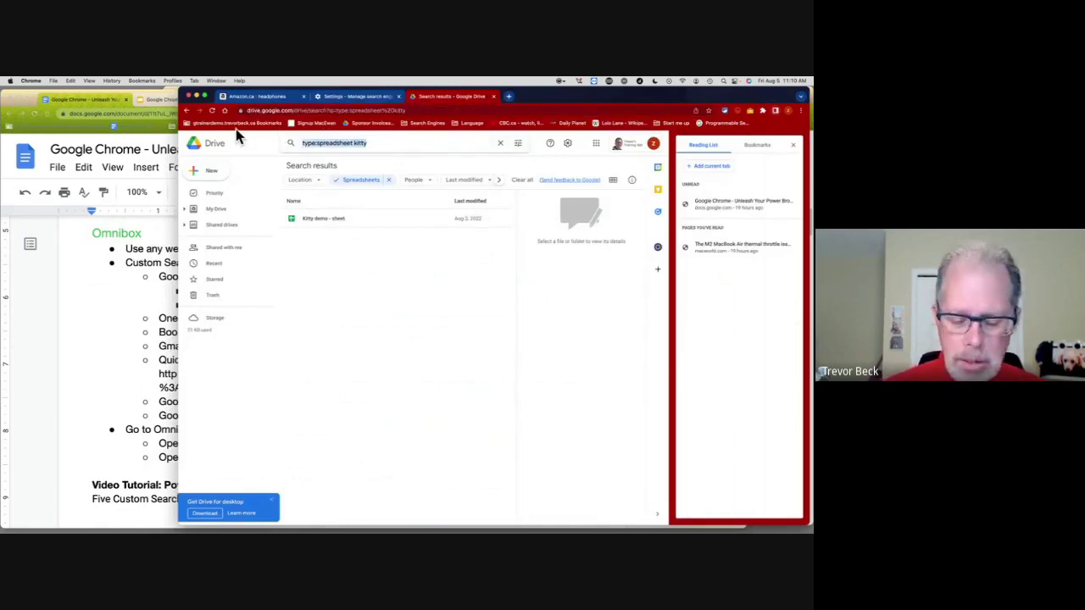
{"action": "type", "text": "type:"}
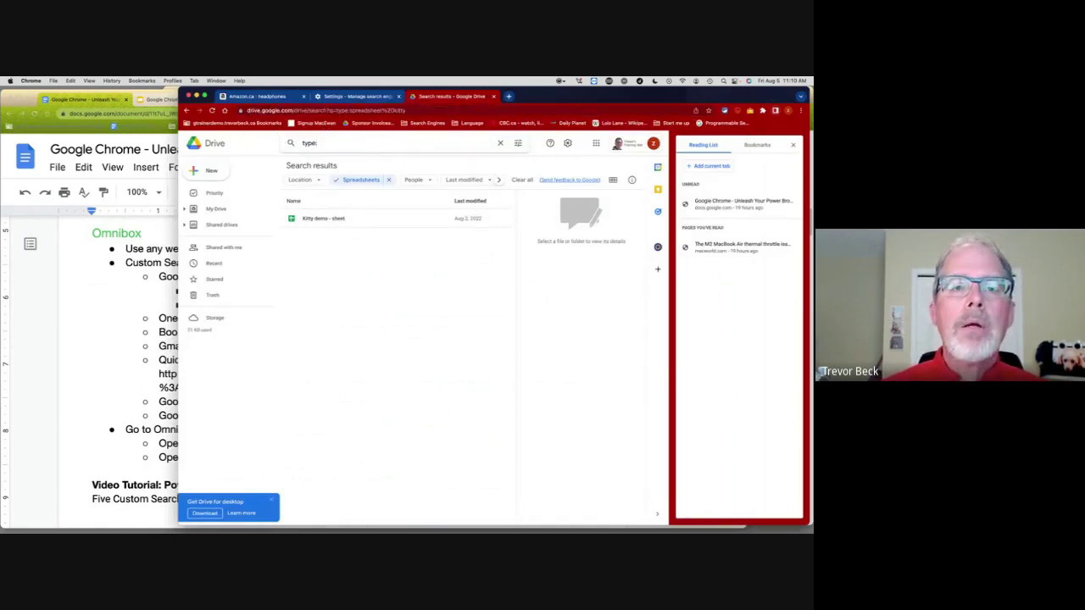
{"action": "type", "text": "tle:"}
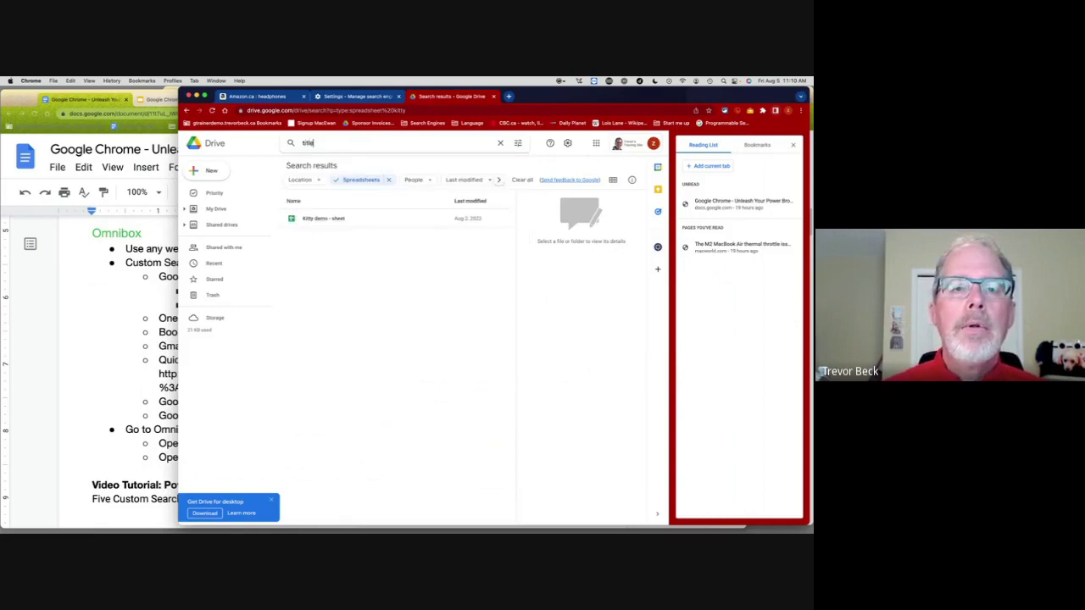
{"action": "type", "text": "kitty"}
{"action": "key", "text": "Return"}
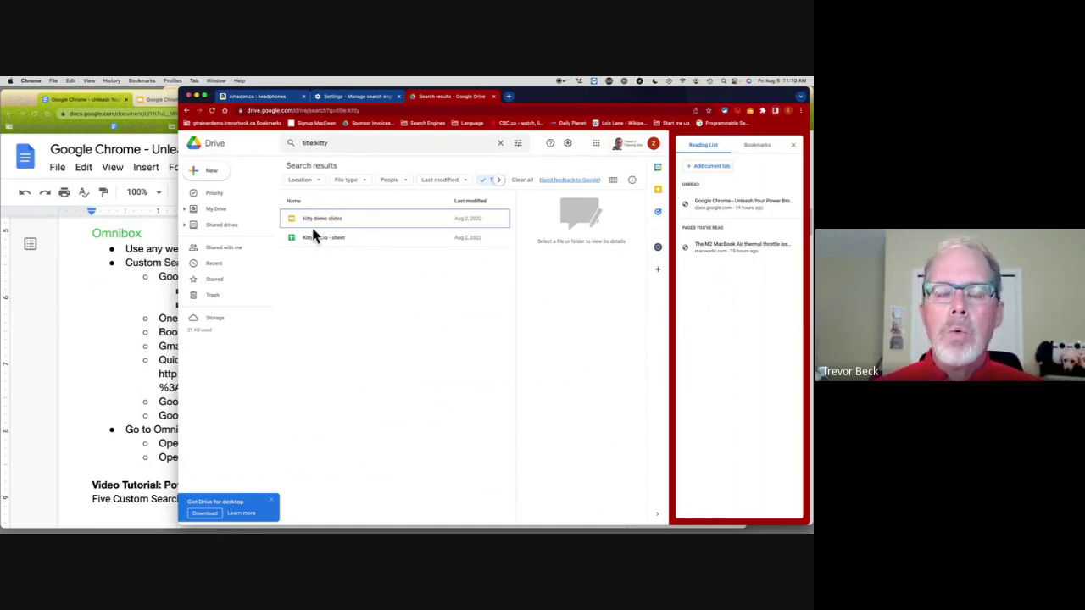
Step: Check the Docs notes, then switch to the Amazon headphones results tab
{"action": "left_click", "coordinate": [142, 313]}
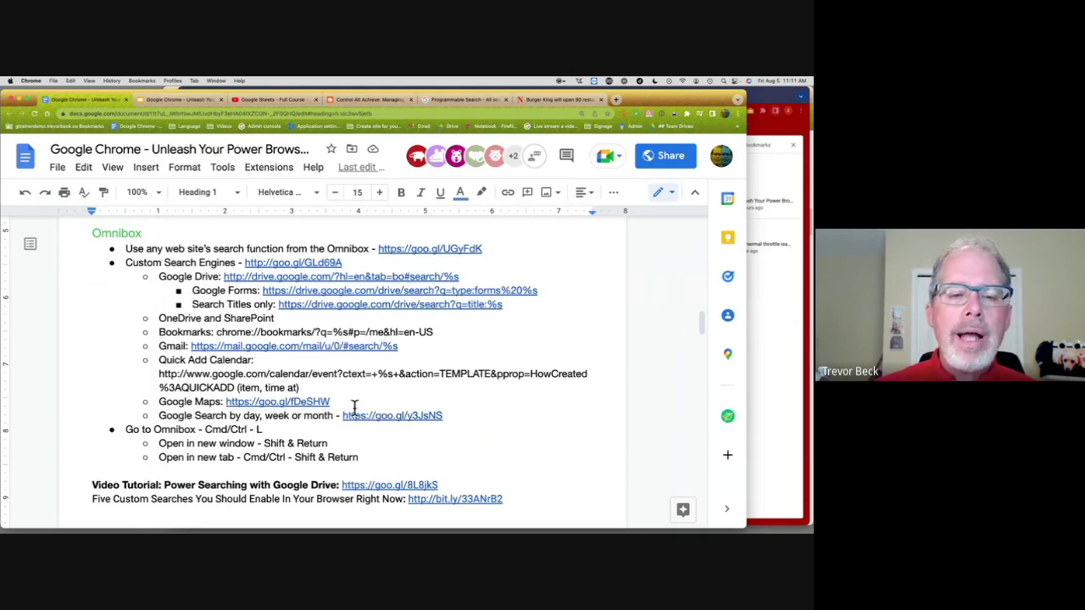
{"action": "left_click", "coordinate": [758, 303]}
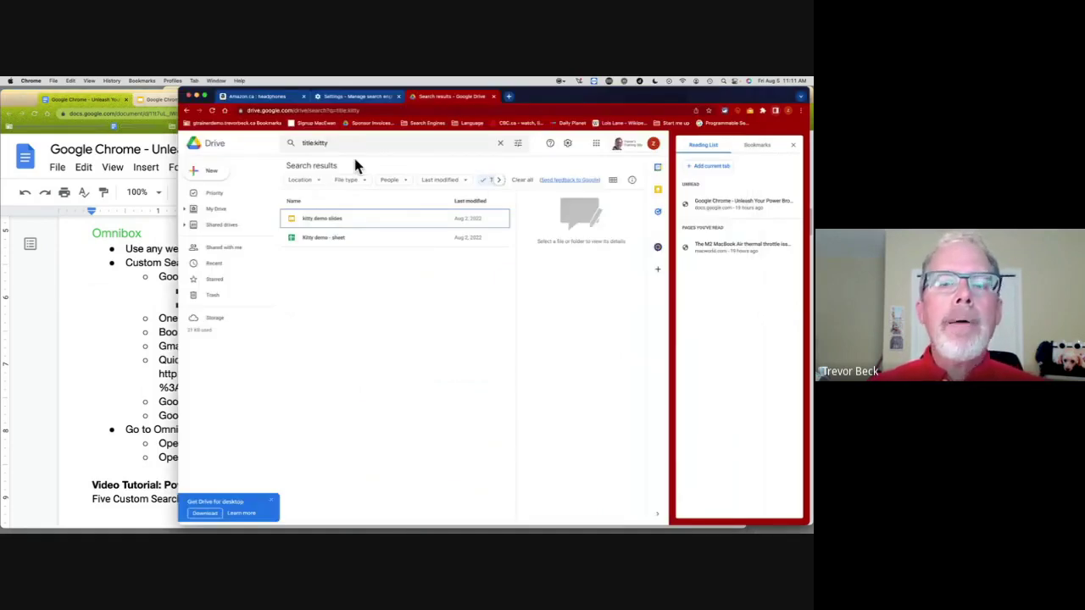
{"action": "left_click", "coordinate": [271, 93]}
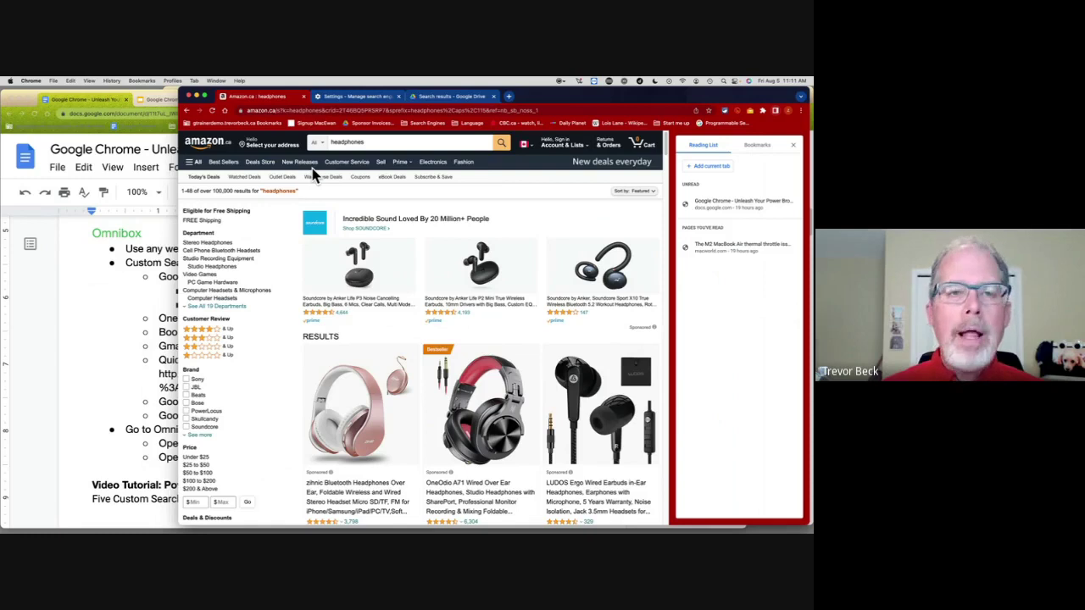
Step: Run a MacEwan site search for headphones in a new window with Shift+Return, then close it
{"action": "key", "text": "super+l"}
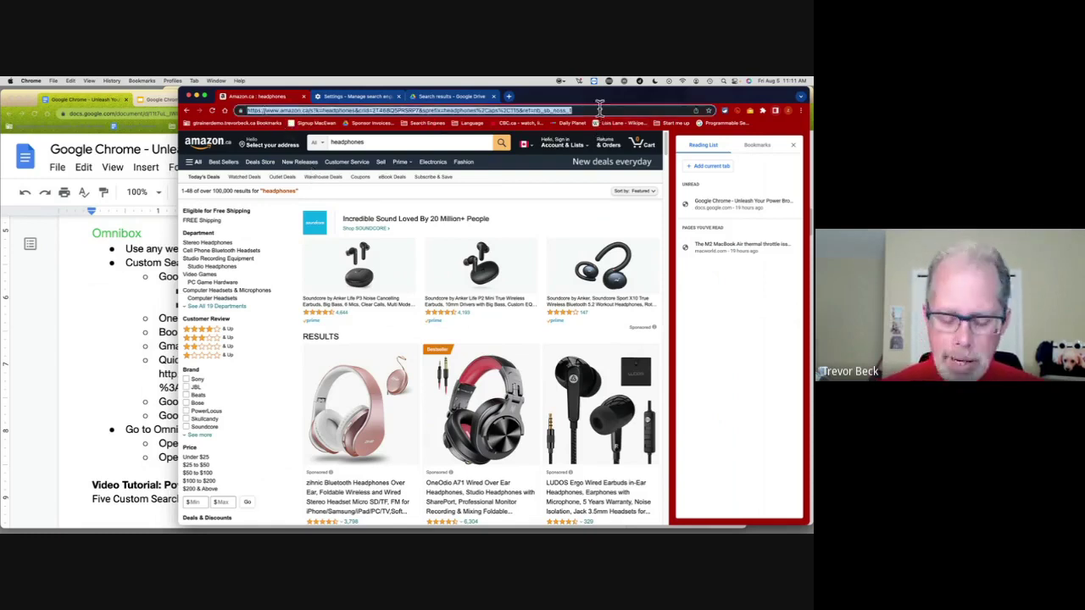
{"action": "type", "text": "mac"}
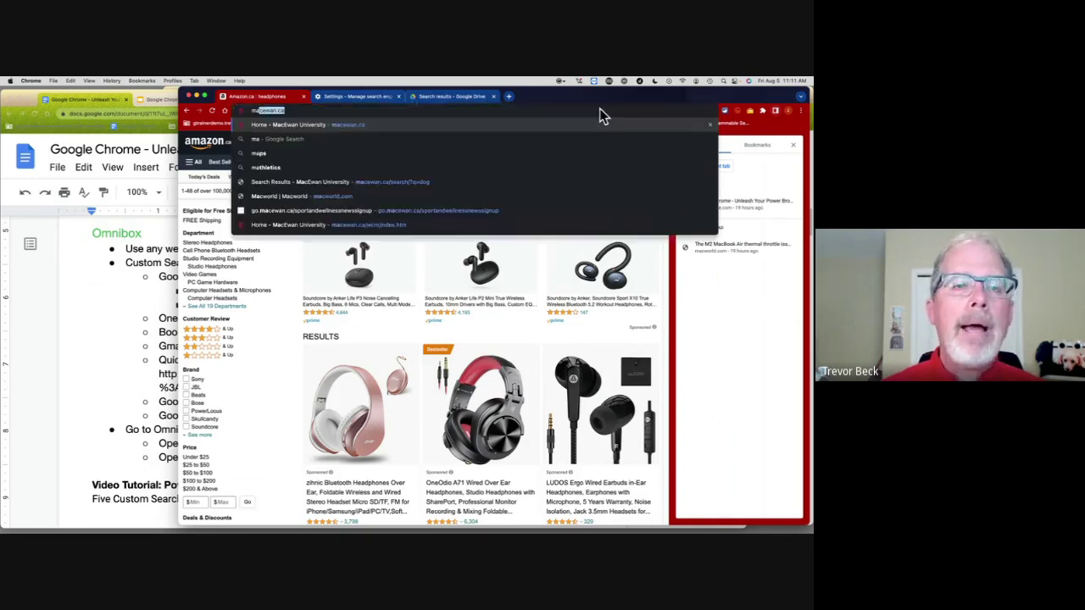
{"action": "key", "text": "Tab"}
{"action": "type", "text": "headphones"}
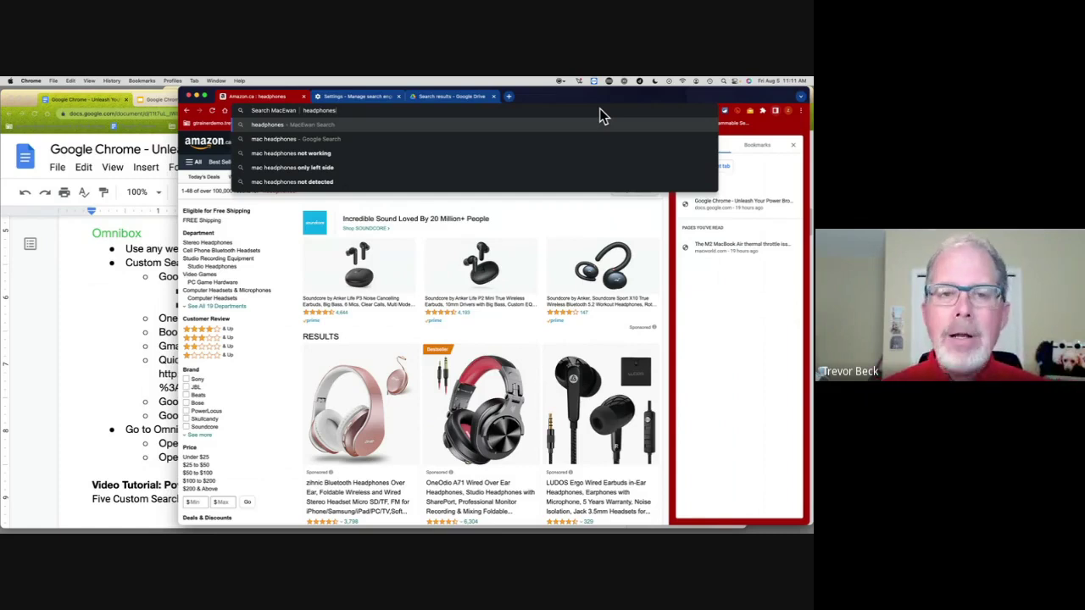
{"action": "key", "text": "shift+Return"}
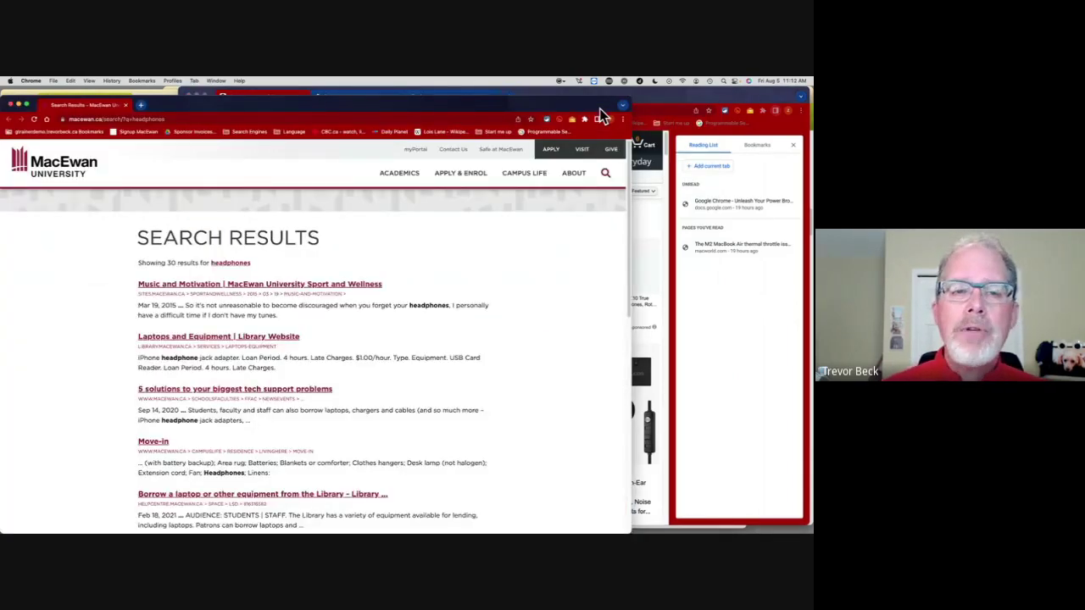
{"action": "key", "text": "super+w"}
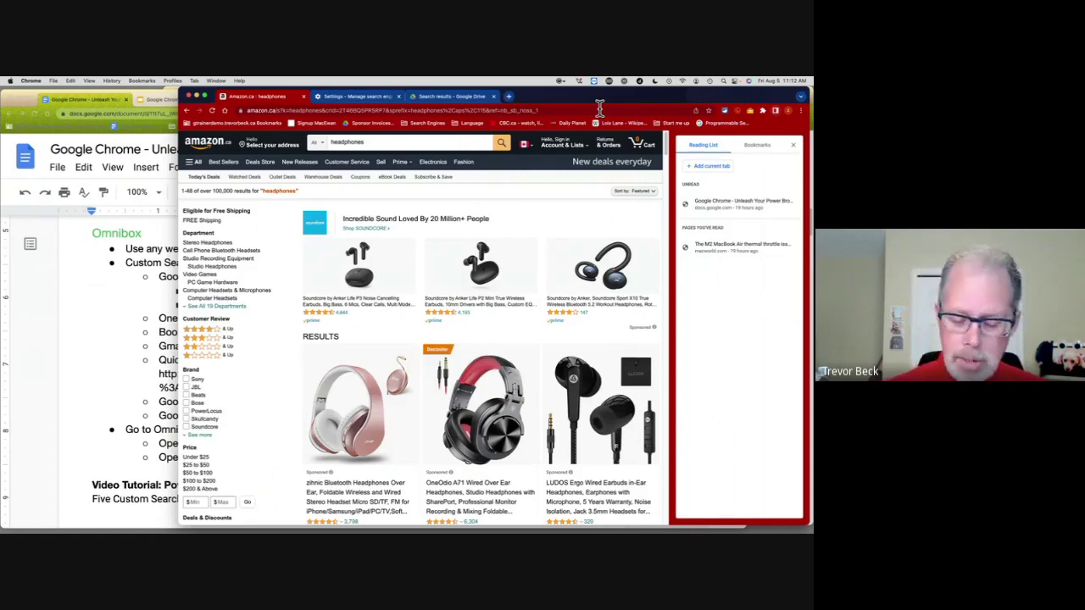
Step: Search 'mac headphones' into a background tab with Cmd+Return, then close that tab
{"action": "left_click", "coordinate": [599, 108]}
{"action": "type", "text": "mac headp"}
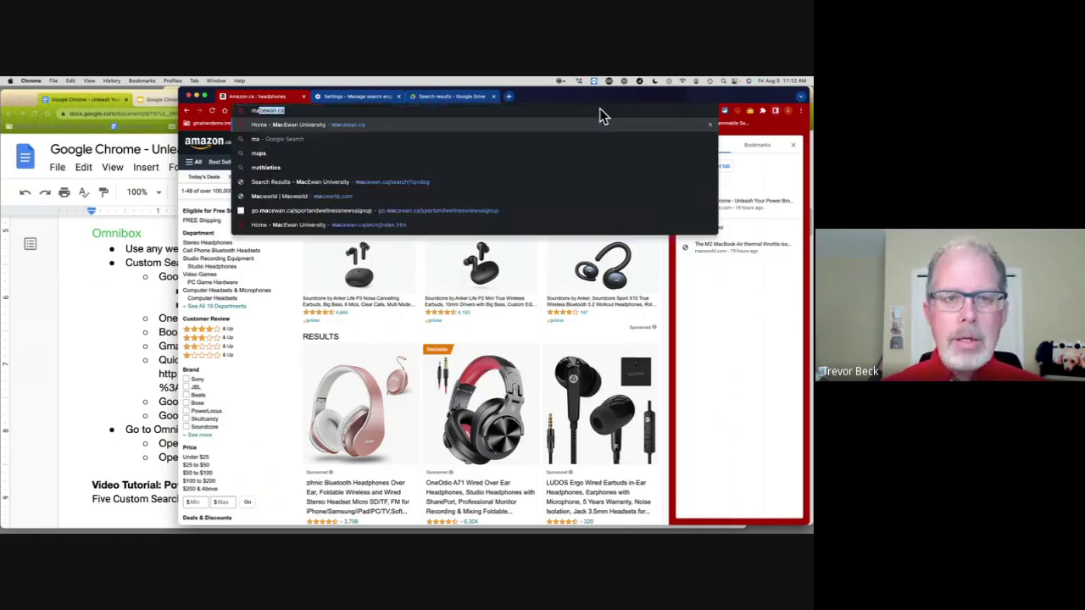
{"action": "type", "text": "headph"}
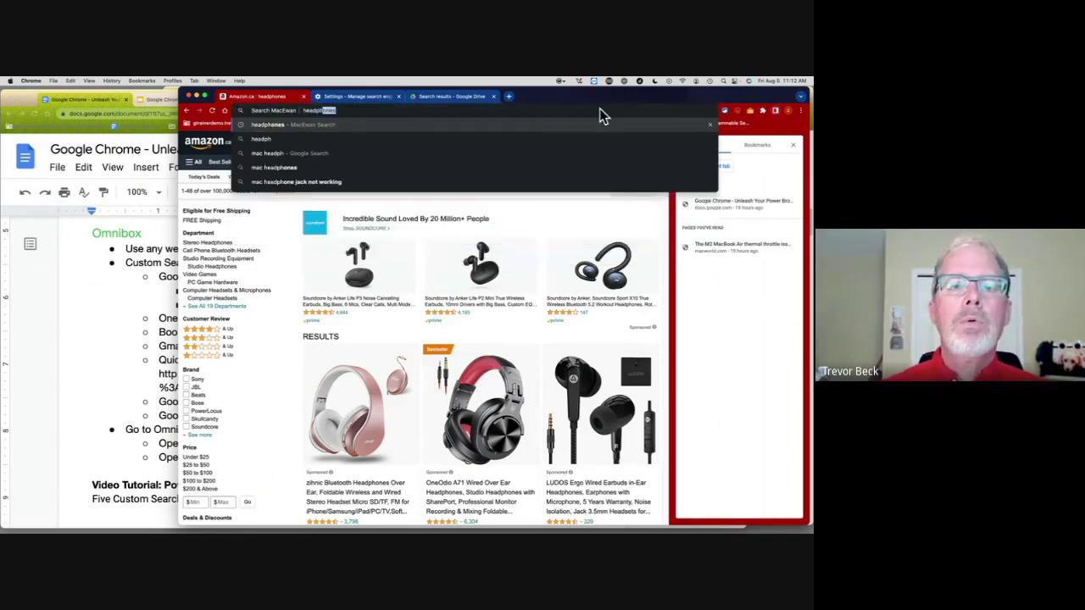
{"action": "type", "text": "ones"}
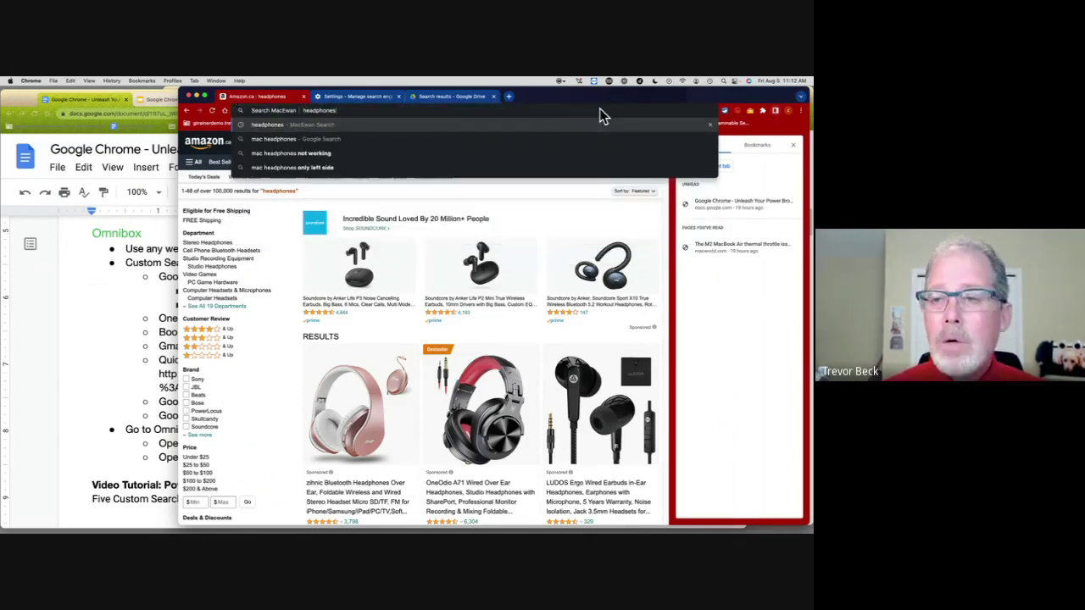
{"action": "key", "text": "super+Return"}
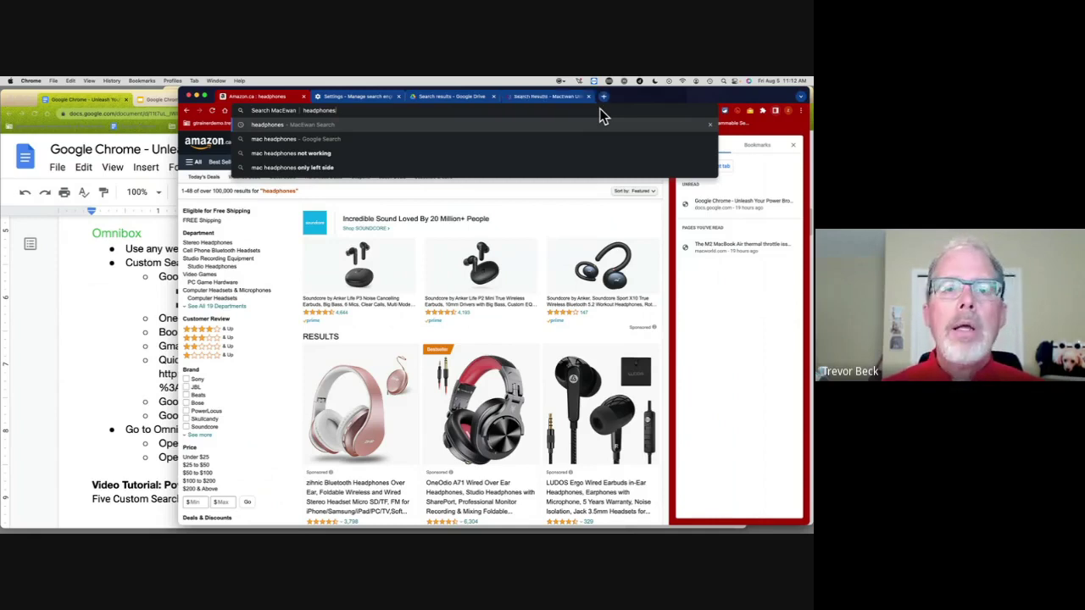
{"action": "left_click", "coordinate": [533, 99]}
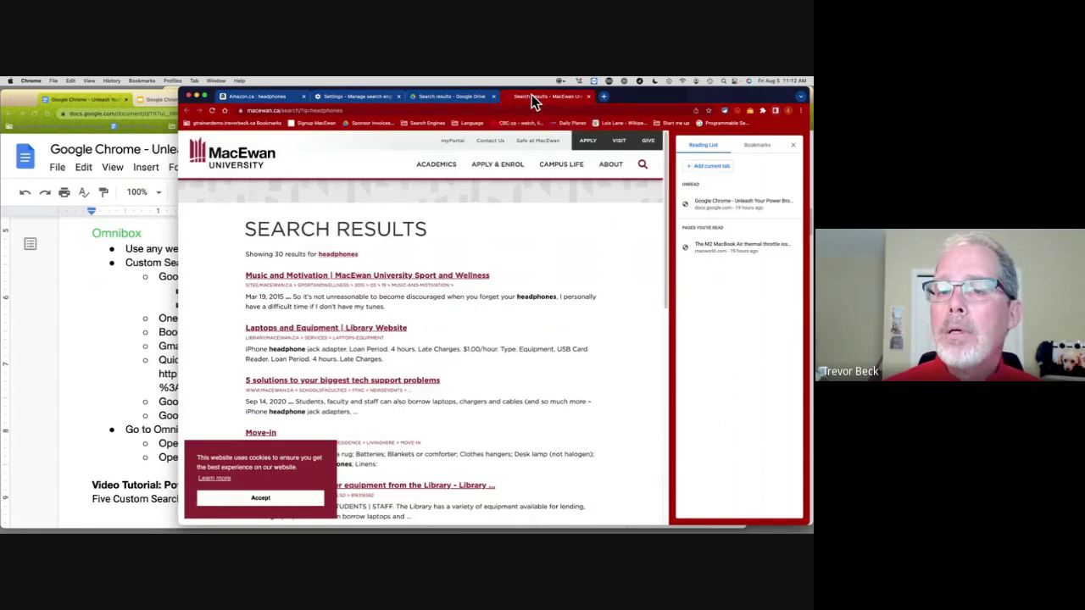
{"action": "key", "text": "super+w"}
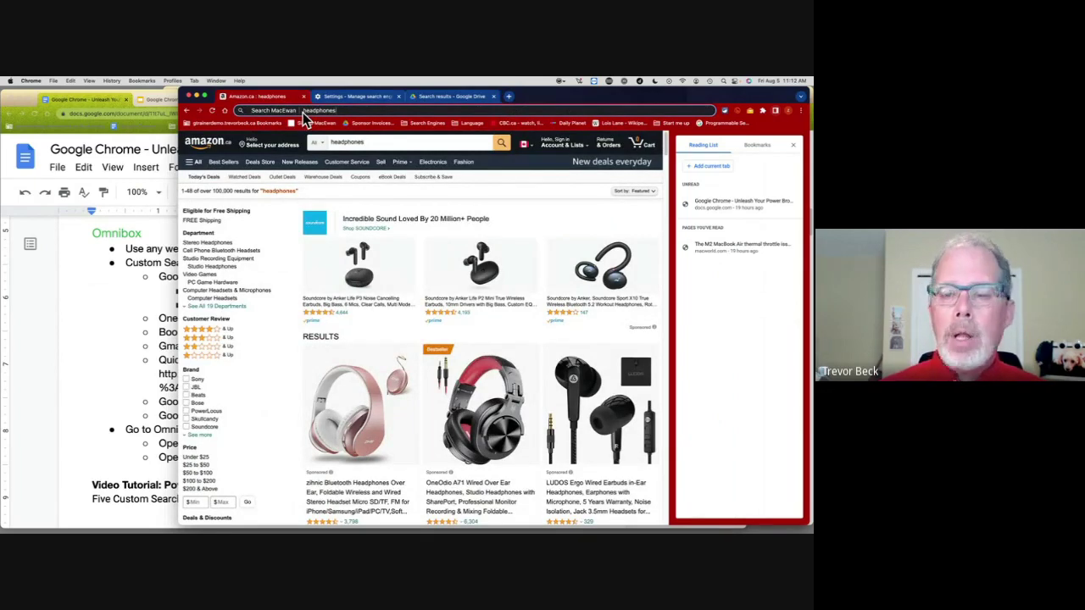
Step: Repeat the search in a new tab with Alt+Return, close it, and return to the Docs notes
{"action": "key", "text": "alt+Return"}
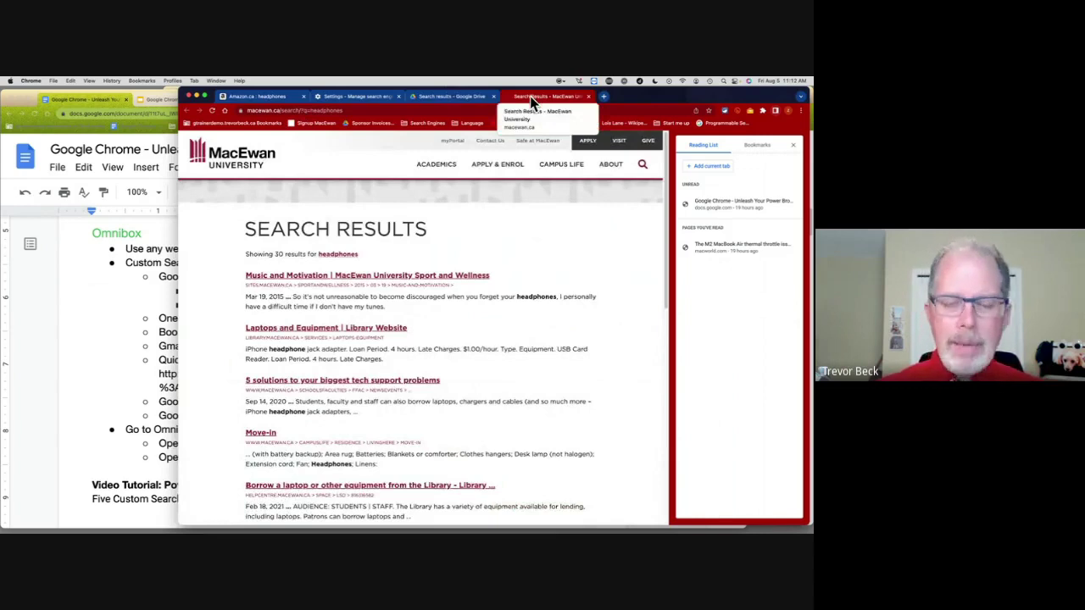
{"action": "scroll", "coordinate": [414, 377], "scroll_direction": "down", "scroll_amount": 10}
{"action": "scroll", "coordinate": [416, 381], "scroll_direction": "up", "scroll_amount": 5}
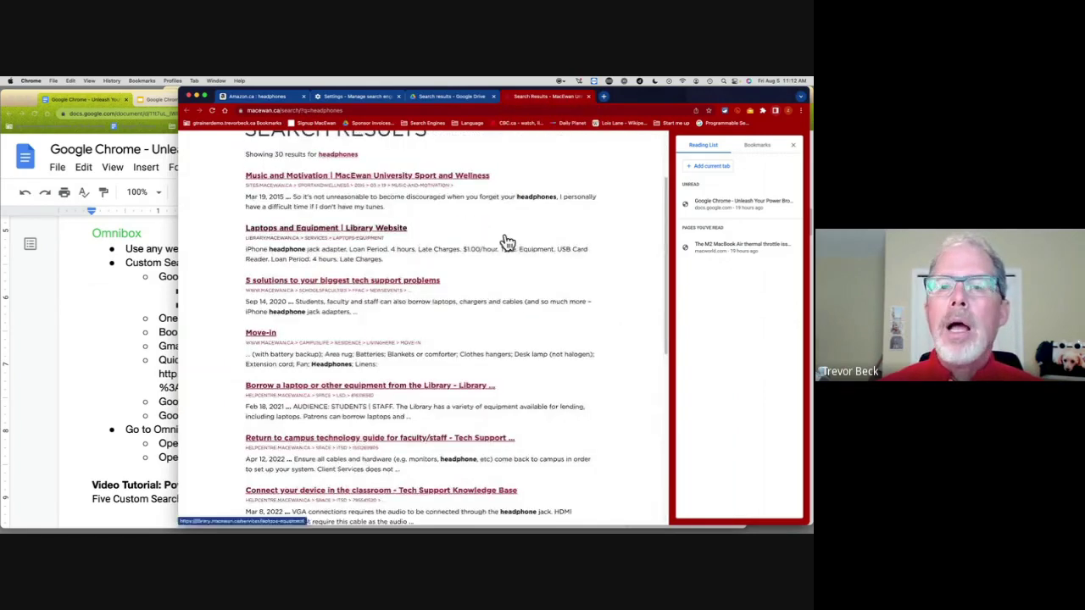
{"action": "key", "text": "super+w"}
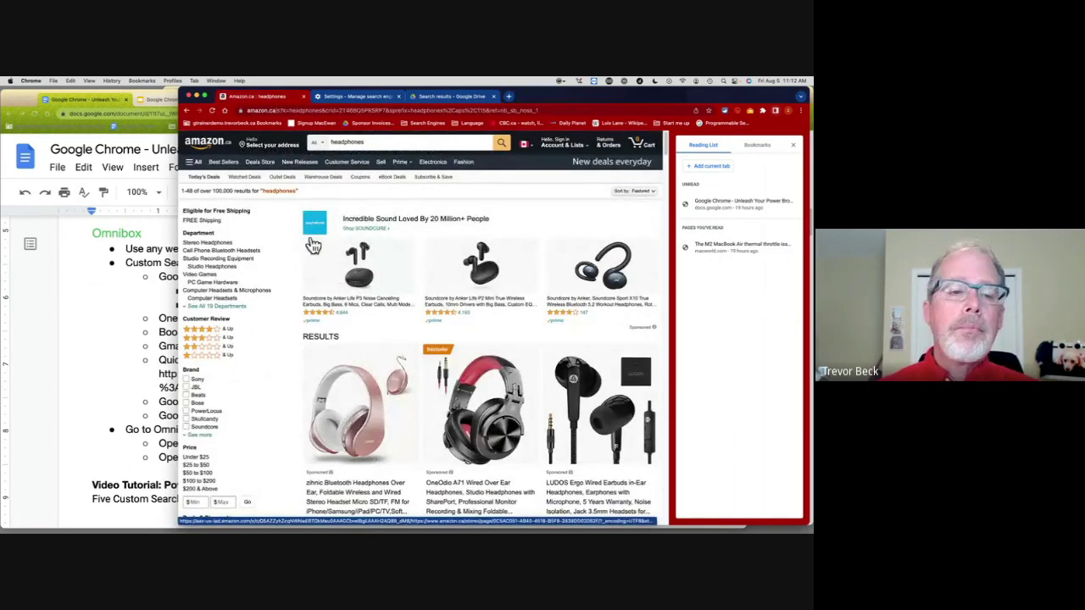
{"action": "left_click", "coordinate": [101, 320]}
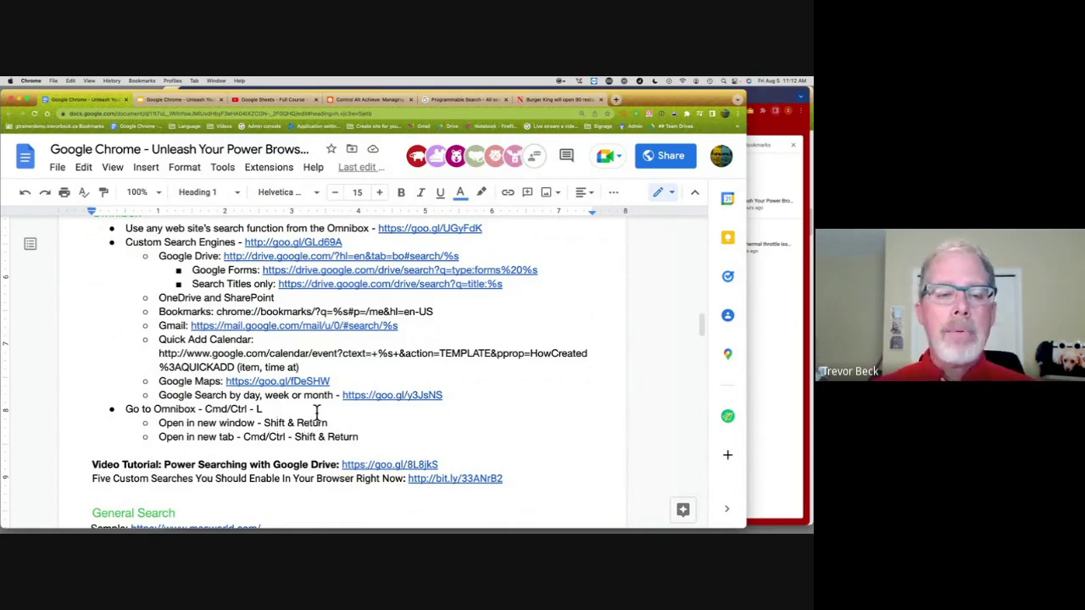
Step: Scroll the notes and briefly select part of the Five Custom Searches line
{"action": "scroll", "coordinate": [311, 420], "scroll_direction": "down", "scroll_amount": 5}
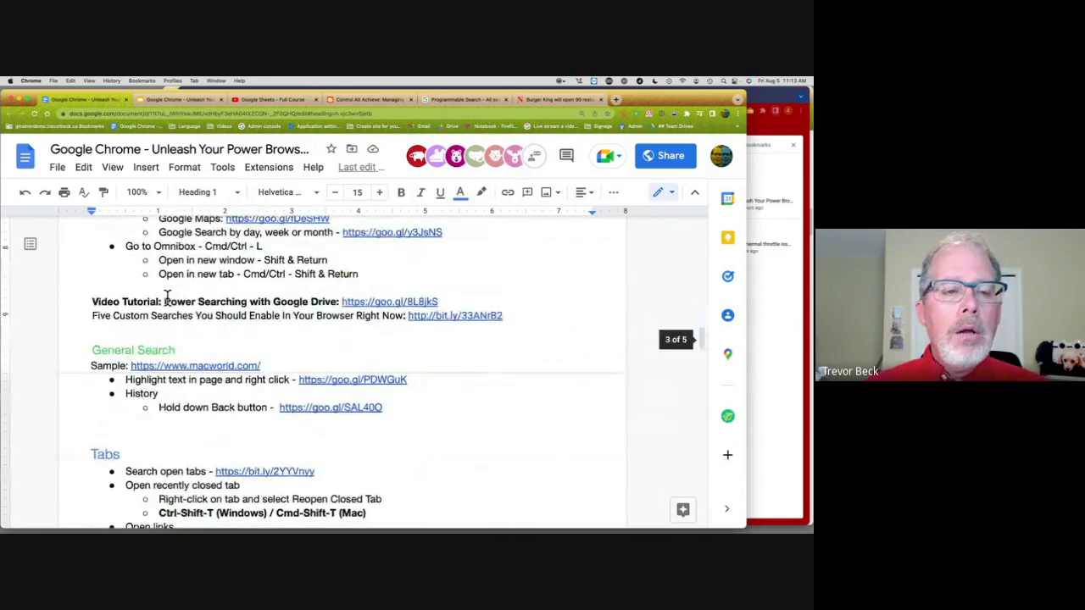
{"action": "left_click", "coordinate": [95, 288]}
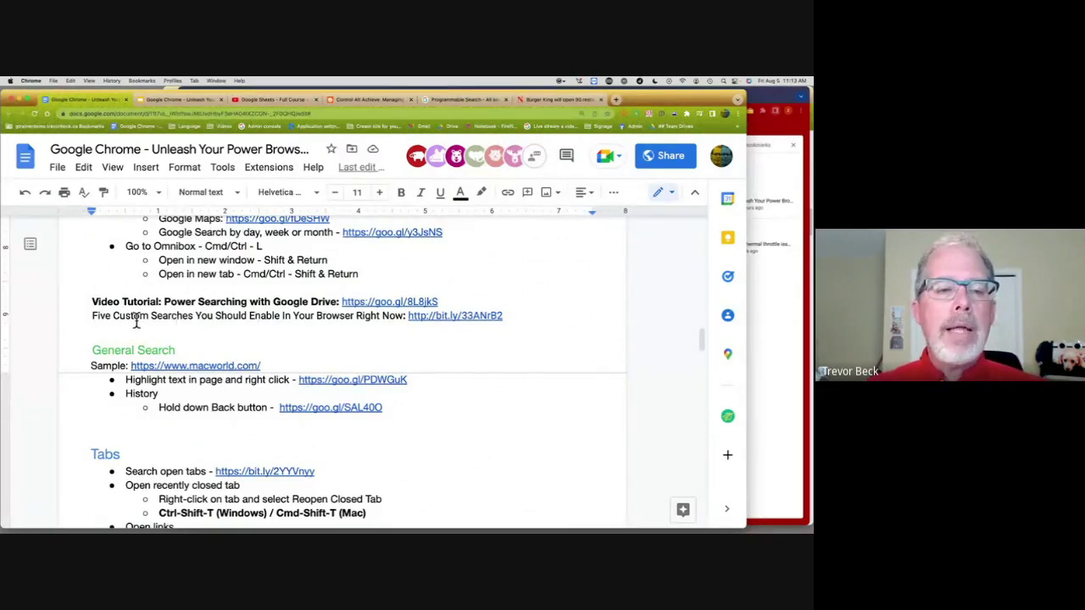
{"action": "left_click_drag", "start_coordinate": [119, 316], "coordinate": [349, 320]}
{"action": "left_click", "coordinate": [354, 318]}
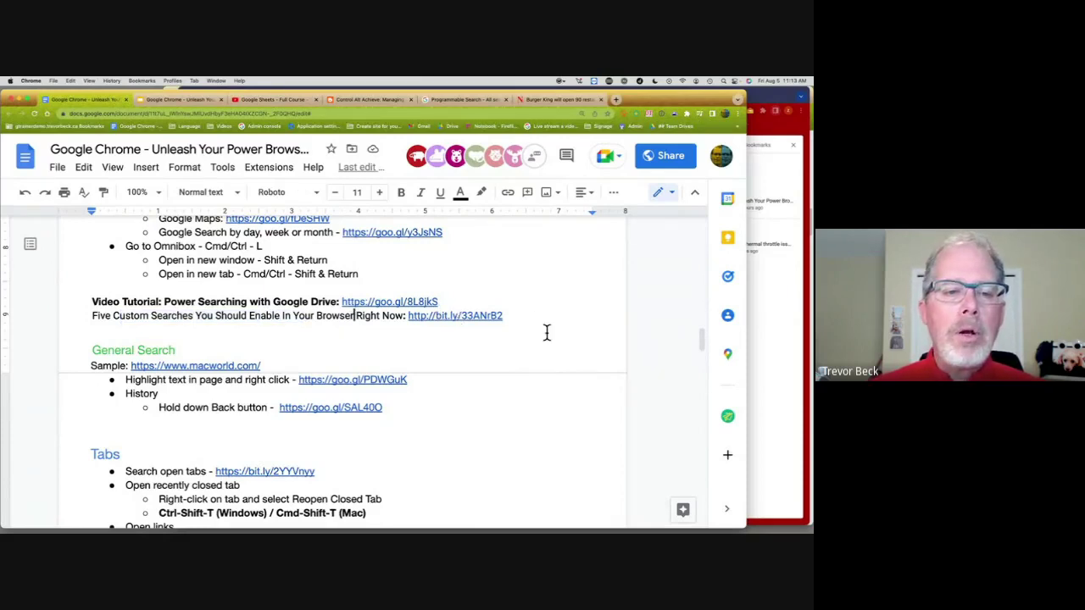
Step: Scroll down the outline until the Tabs section and its bullets are visible
{"action": "scroll", "coordinate": [546, 332], "scroll_direction": "down", "scroll_amount": 1}
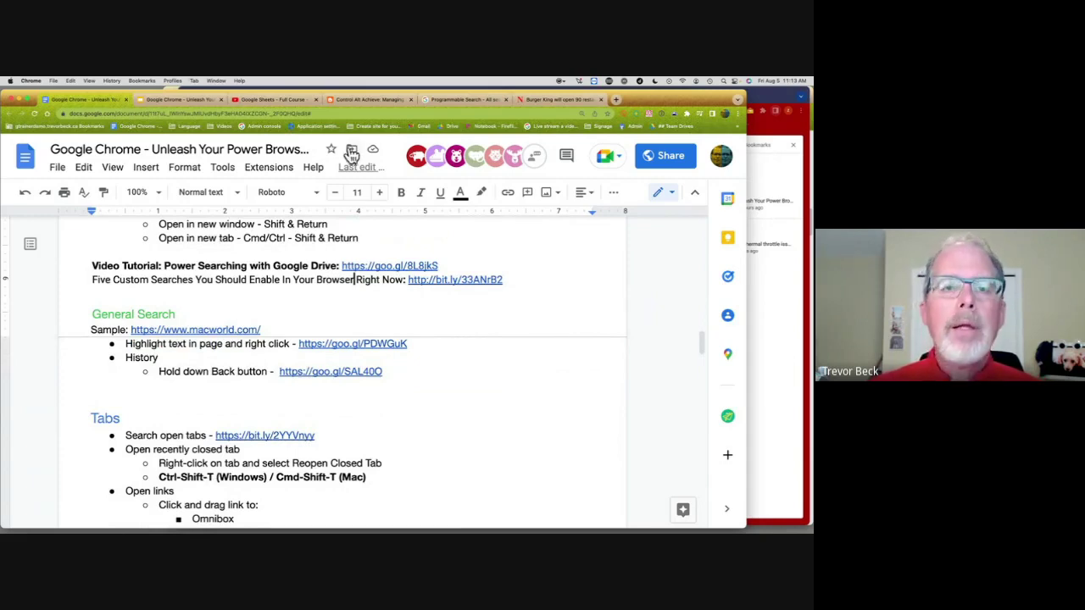
{"action": "scroll", "coordinate": [273, 281], "scroll_direction": "up", "scroll_amount": 10}
{"action": "scroll", "coordinate": [274, 282], "scroll_direction": "down", "scroll_amount": 5}
{"action": "scroll", "coordinate": [273, 280], "scroll_direction": "up", "scroll_amount": 15}
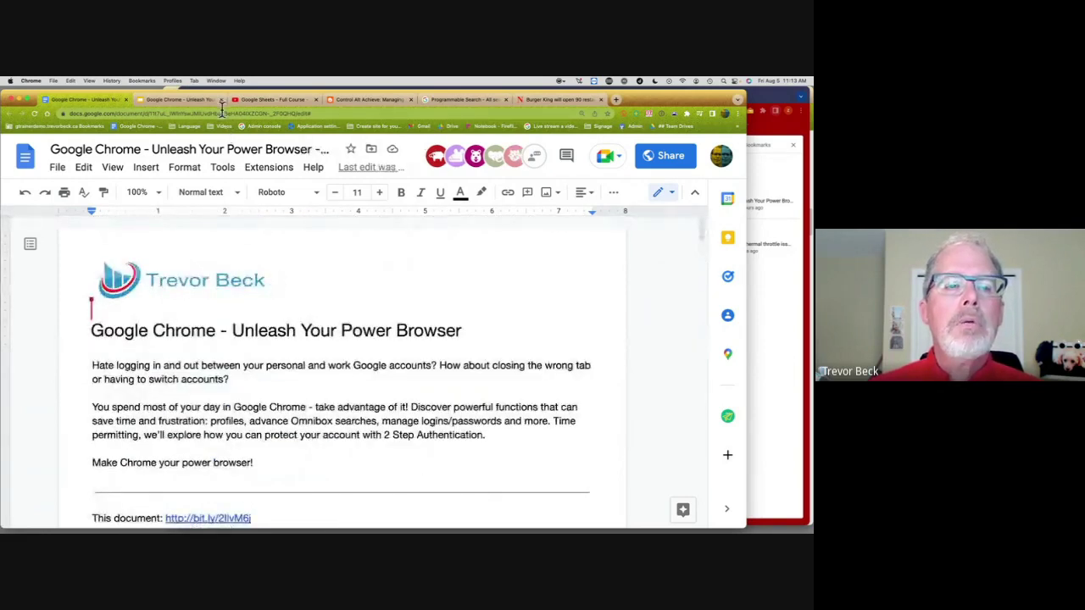
{"action": "left_click", "coordinate": [222, 112]}
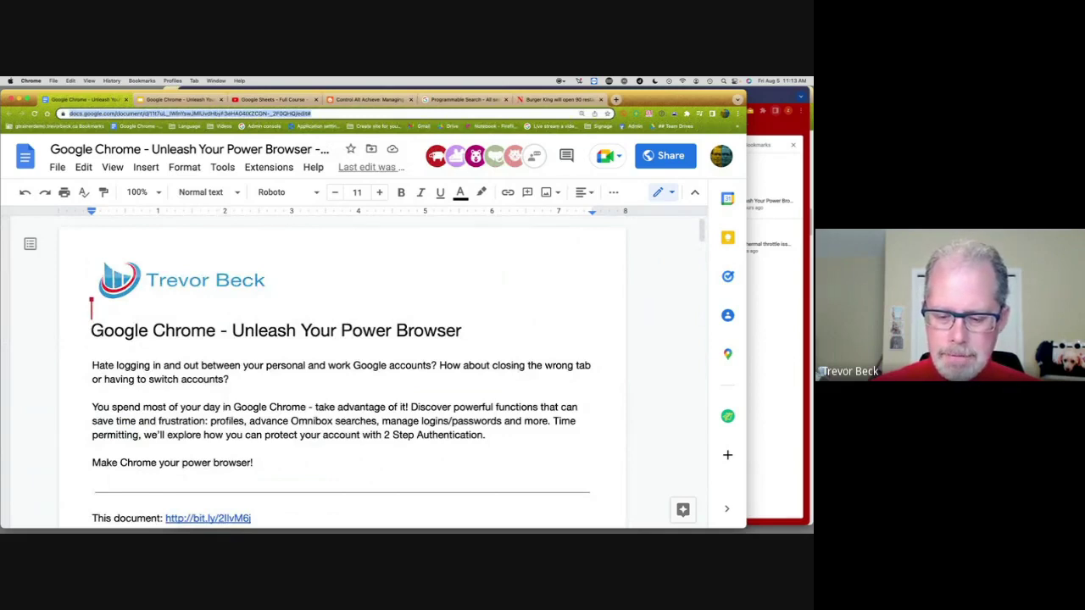
{"action": "key", "text": "super+Tab"}
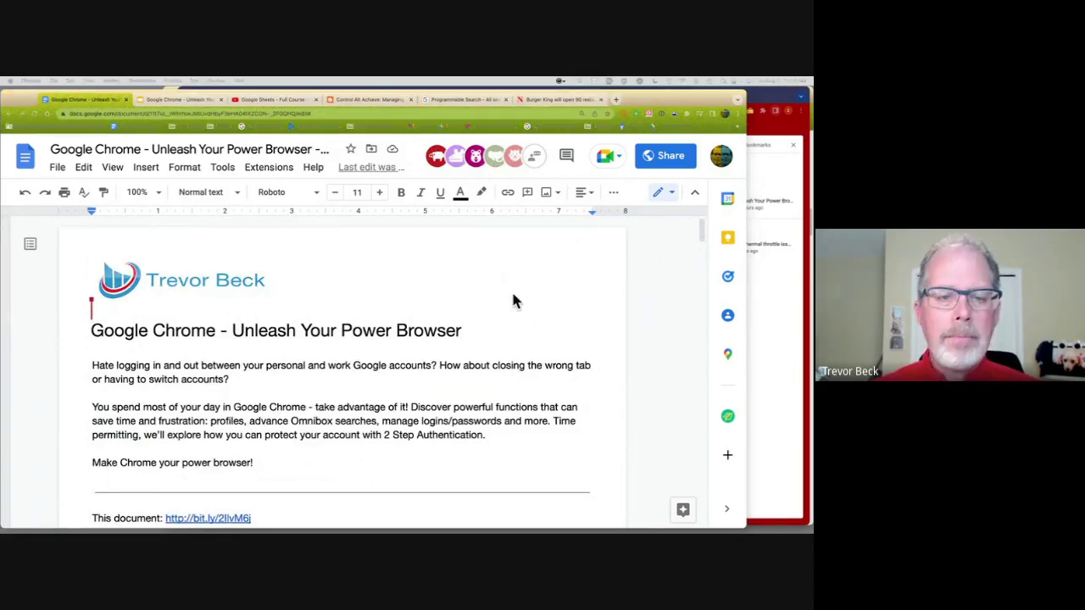
{"action": "scroll", "coordinate": [438, 333], "scroll_direction": "down", "scroll_amount": 15}
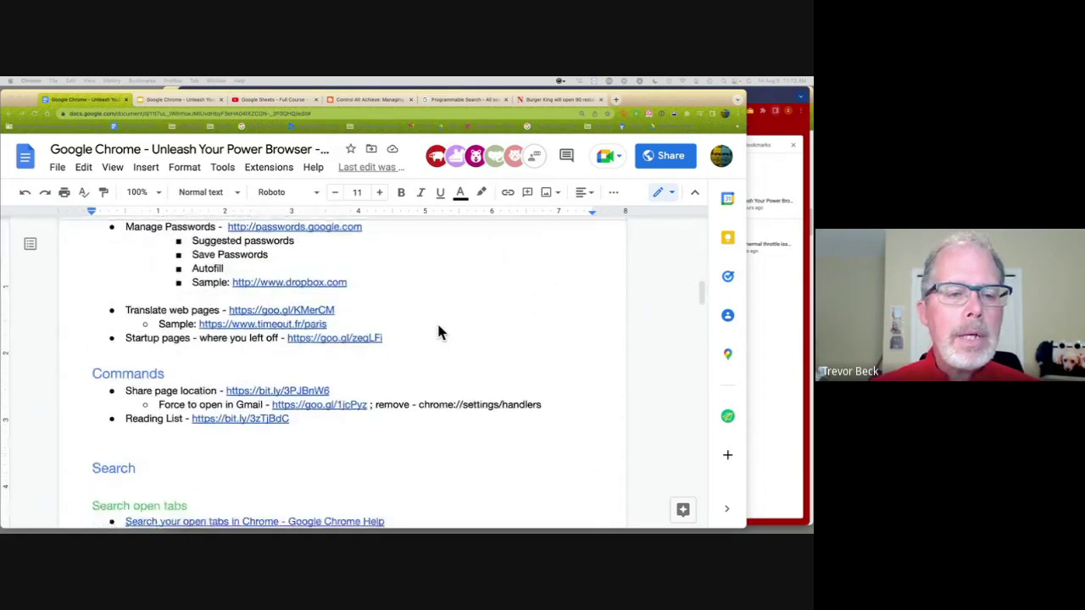
{"action": "scroll", "coordinate": [438, 333], "scroll_direction": "down", "scroll_amount": 15}
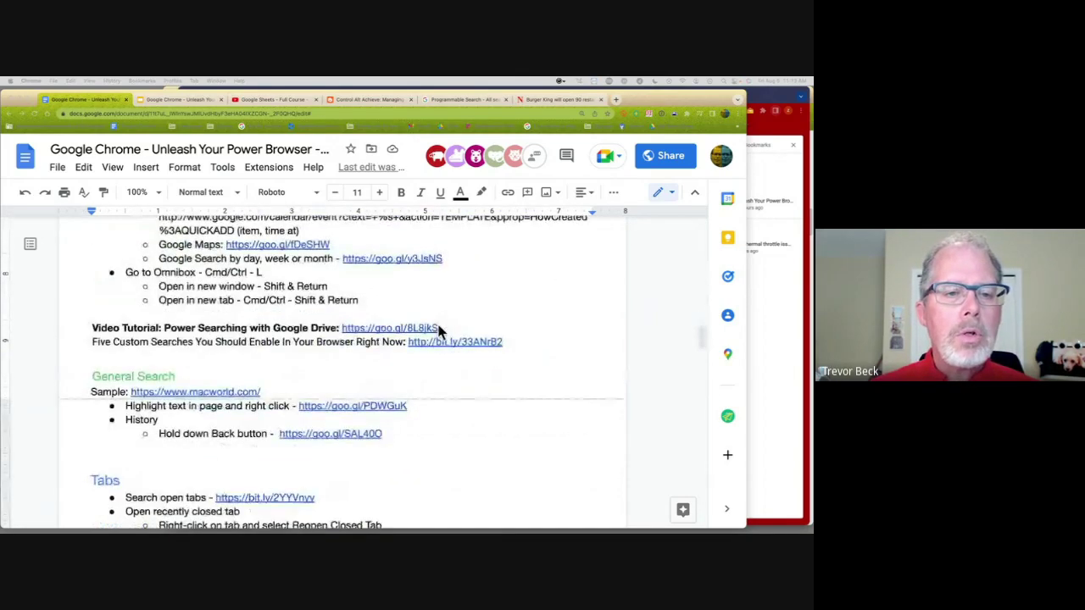
{"action": "scroll", "coordinate": [438, 332], "scroll_direction": "down", "scroll_amount": 3}
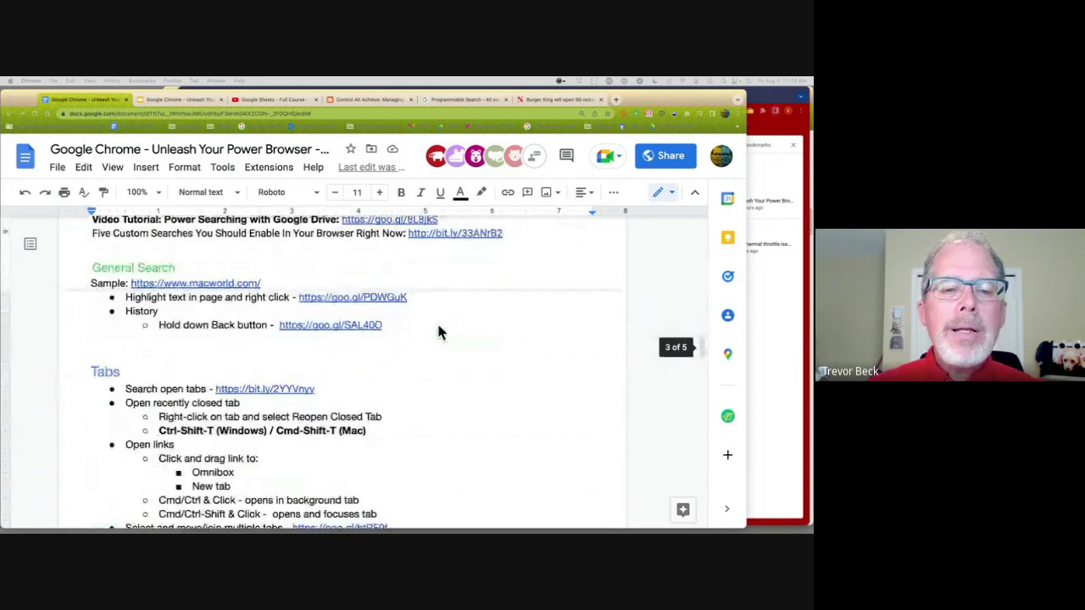
Step: Bring the Amazon headphones window forward, browse the listings, and open Chrome's three-dot menu
{"action": "left_click", "coordinate": [760, 295]}
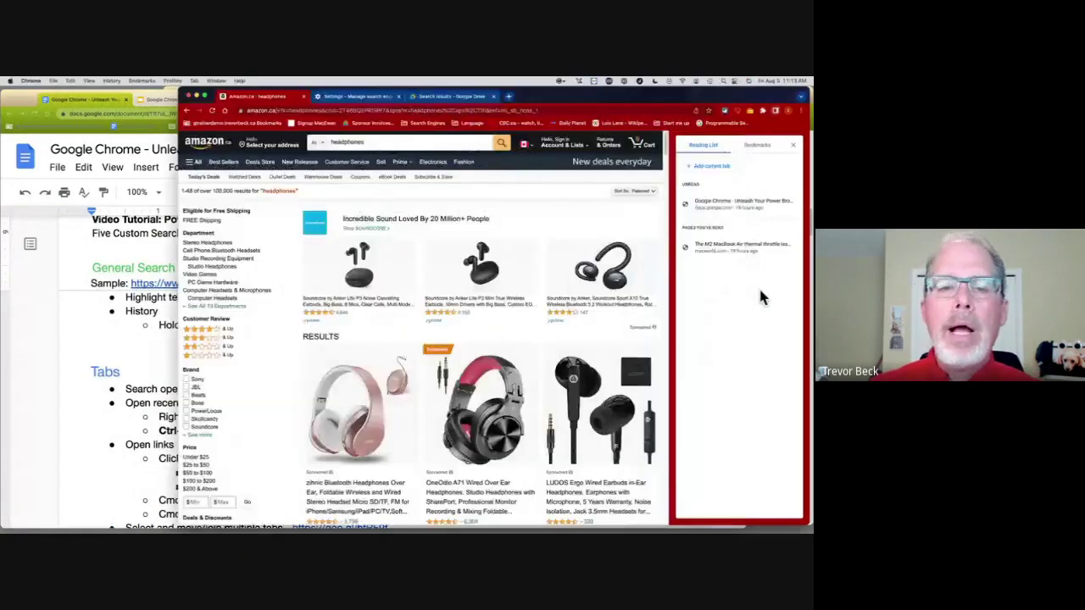
{"action": "scroll", "coordinate": [508, 237], "scroll_direction": "down", "scroll_amount": 1}
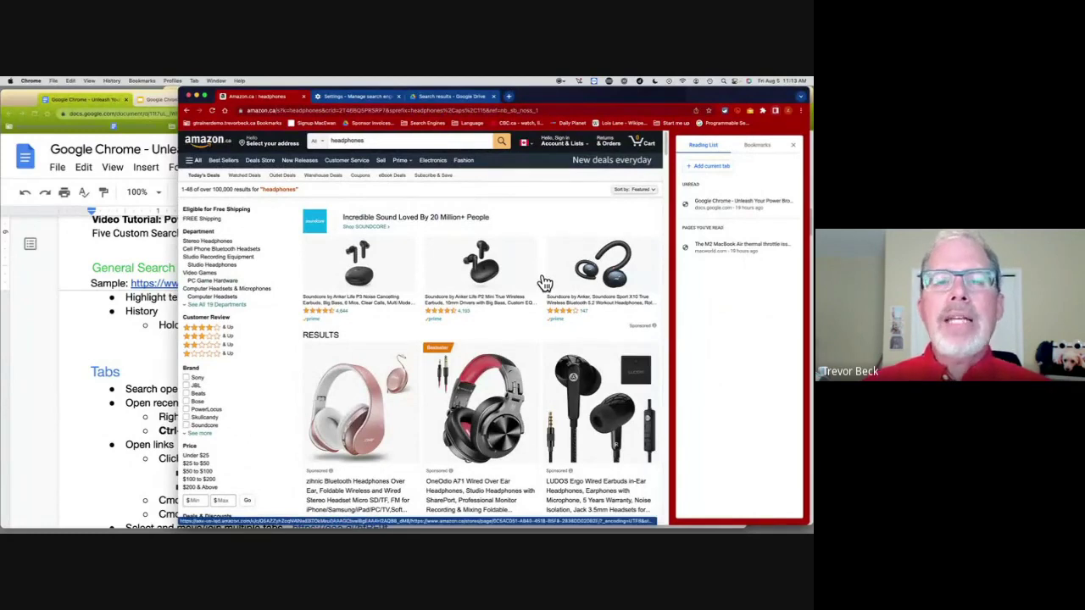
{"action": "scroll", "coordinate": [542, 271], "scroll_direction": "down", "scroll_amount": 5}
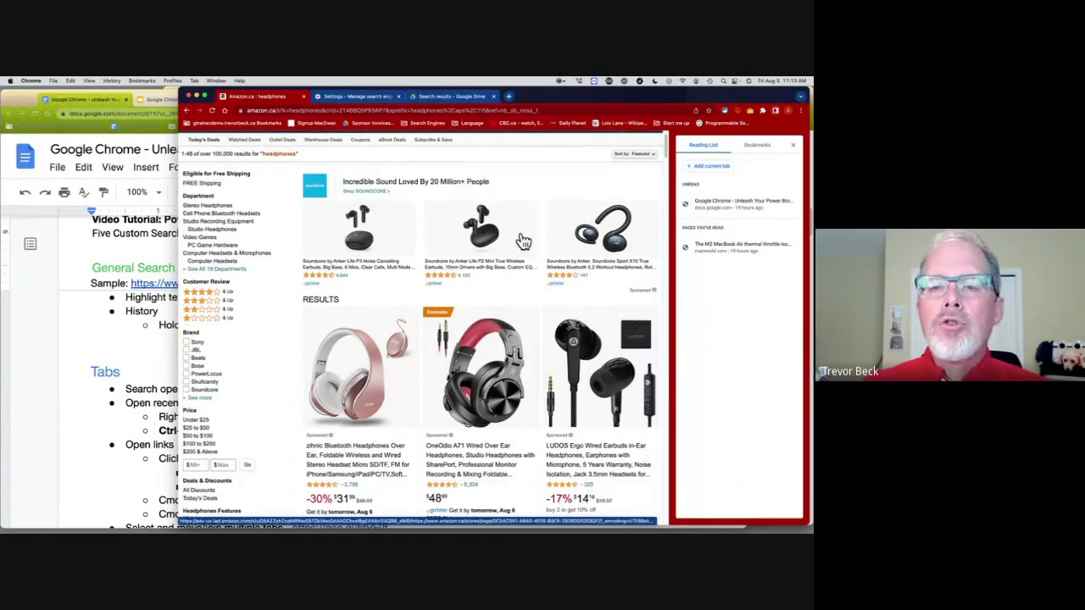
{"action": "scroll", "coordinate": [523, 242], "scroll_direction": "down", "scroll_amount": 10}
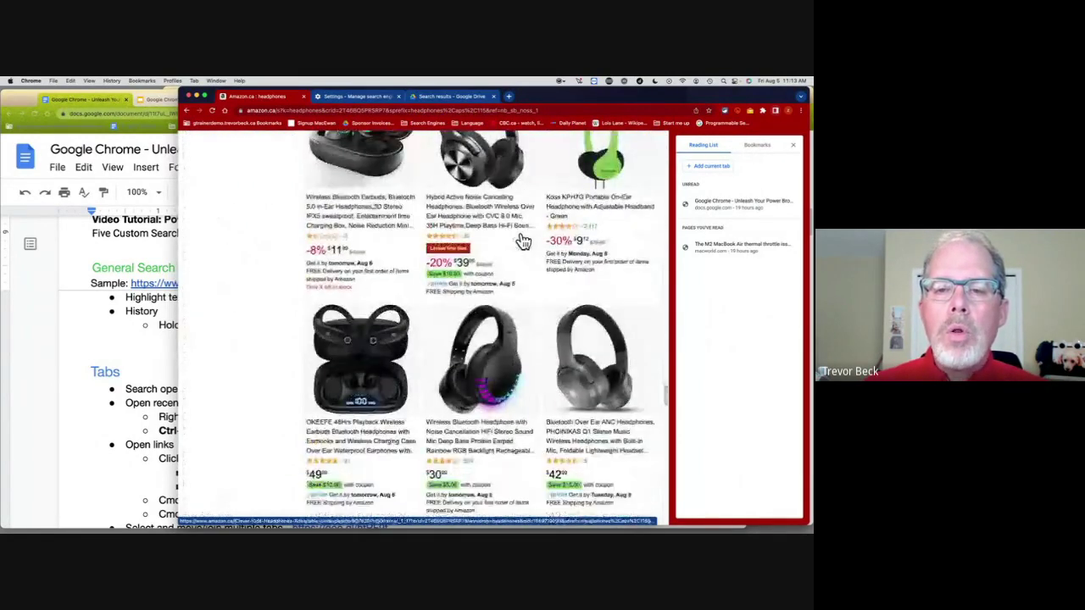
{"action": "scroll", "coordinate": [523, 242], "scroll_direction": "down", "scroll_amount": 10}
{"action": "scroll", "coordinate": [523, 243], "scroll_direction": "up", "scroll_amount": 5}
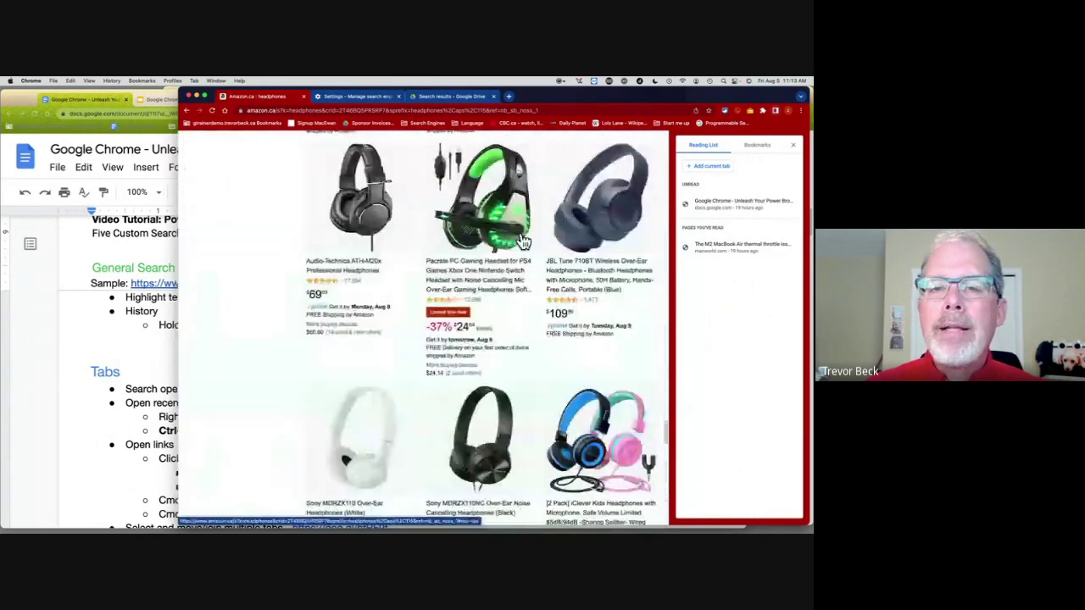
{"action": "scroll", "coordinate": [523, 243], "scroll_direction": "up", "scroll_amount": 10}
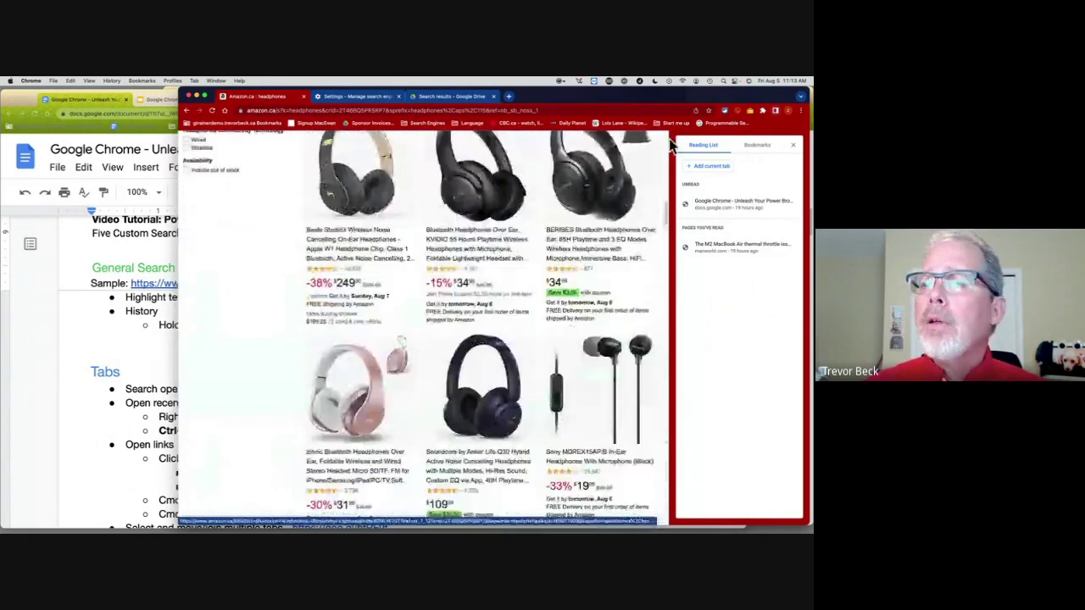
{"action": "left_click", "coordinate": [800, 111]}
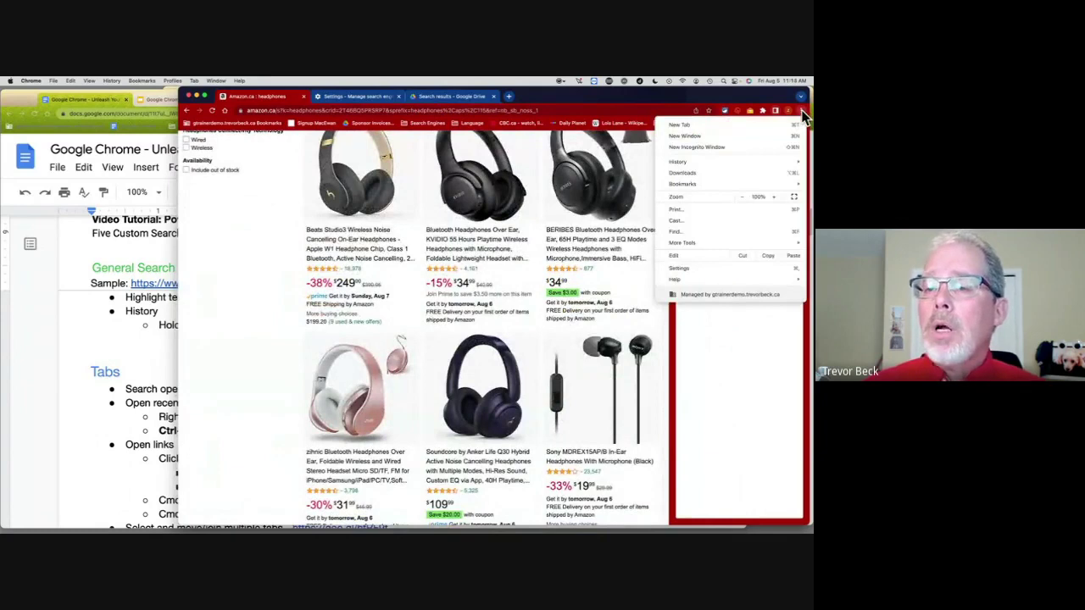
Step: Find 'blue' on the Amazon page and step down through the 63 bluetooth matches
{"action": "left_click", "coordinate": [790, 234]}
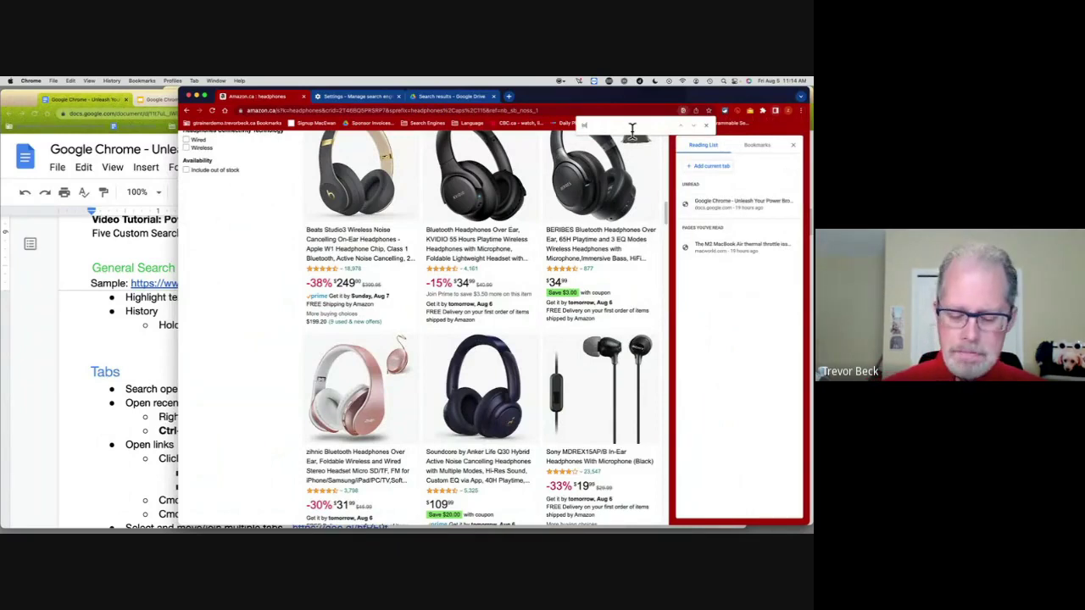
{"action": "type", "text": "bluetooth"}
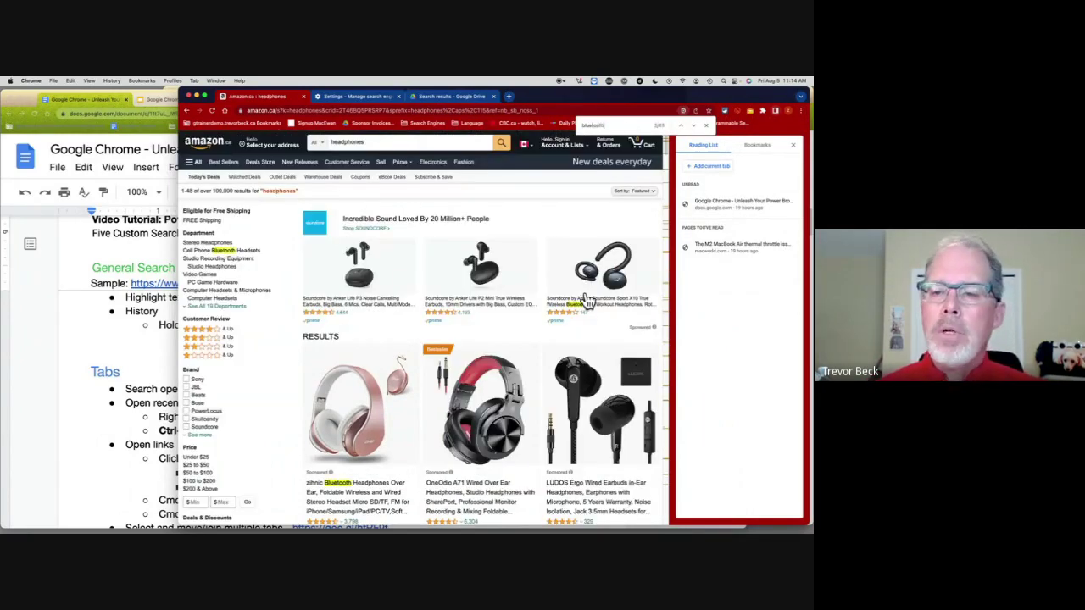
{"action": "left_click", "coordinate": [694, 126]}
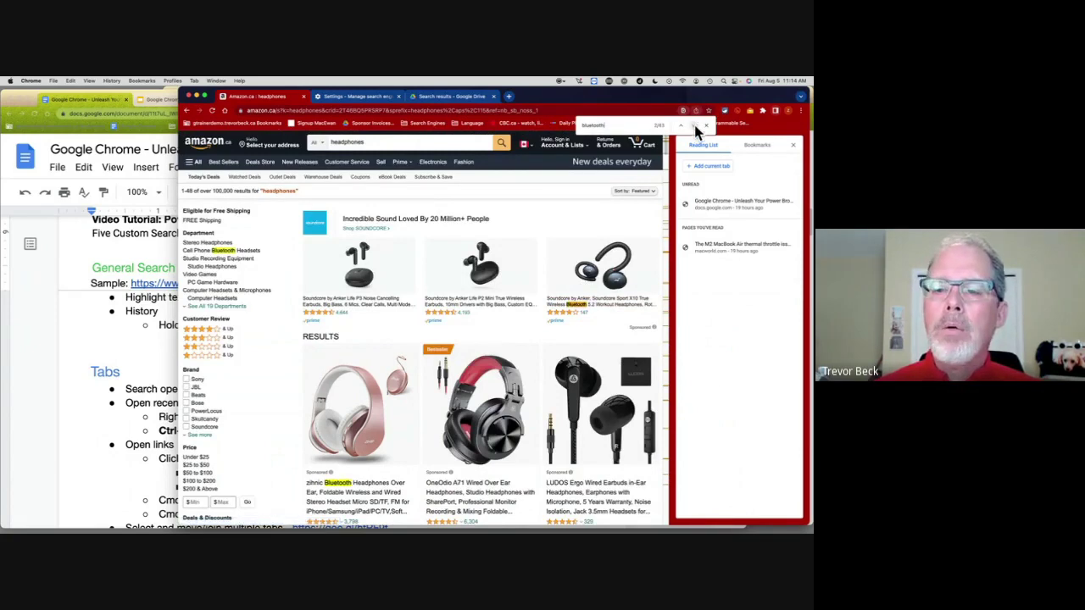
{"action": "left_click", "coordinate": [694, 126]}
{"action": "left_click", "coordinate": [694, 126]}
{"action": "left_click", "coordinate": [694, 126]}
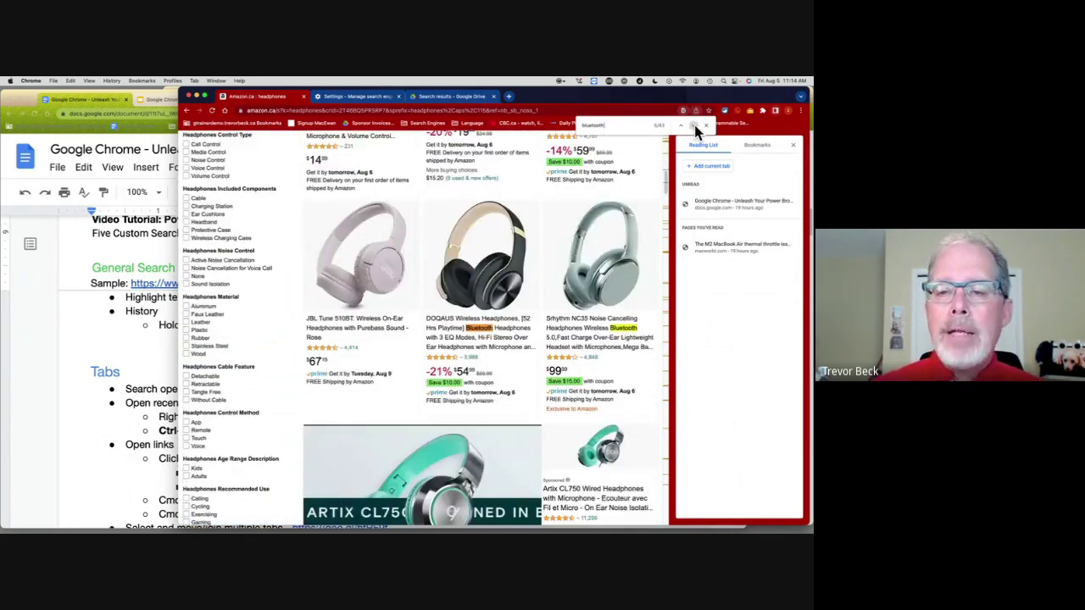
{"action": "left_click", "coordinate": [694, 126]}
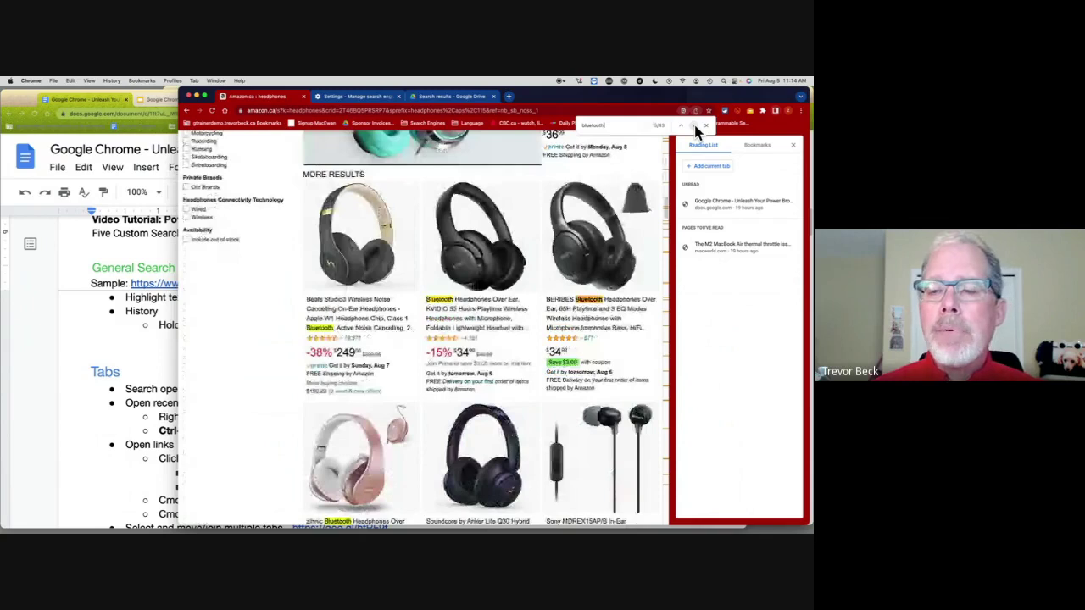
{"action": "left_click", "coordinate": [694, 126]}
{"action": "left_click", "coordinate": [694, 127]}
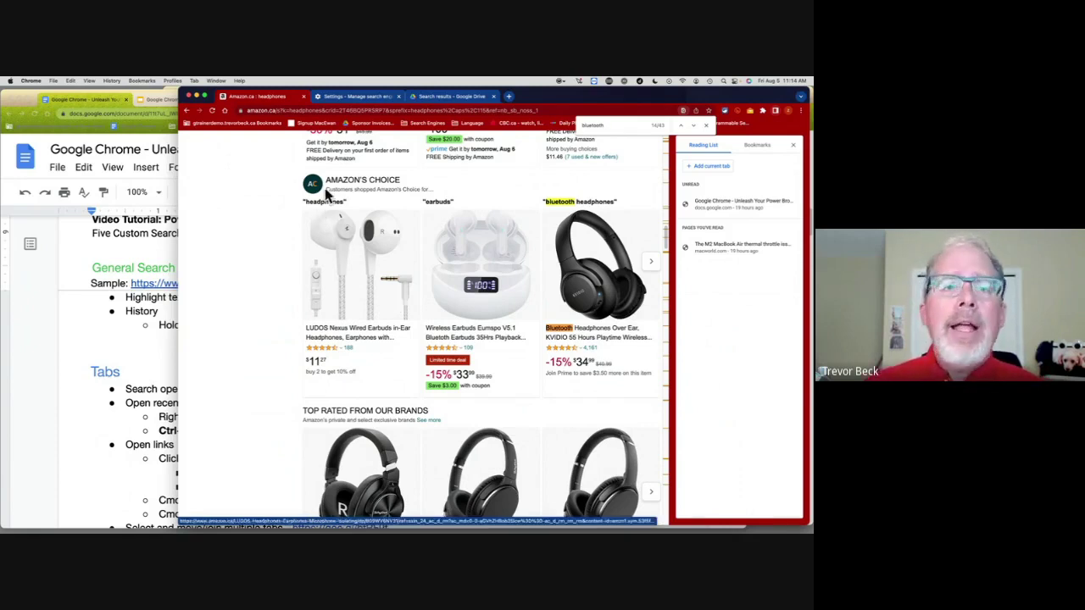
Step: Peek at History and the Back button's list, then open the LUDOS Nexus Wired Earbuds page ($11.27)
{"action": "left_click", "coordinate": [112, 81]}
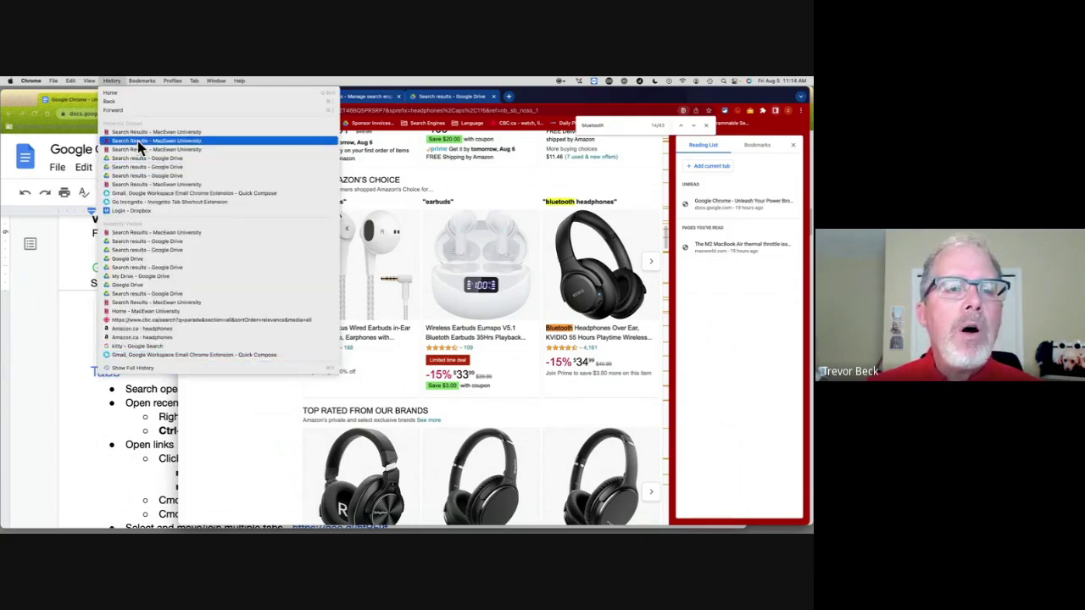
{"action": "left_click", "coordinate": [480, 169]}
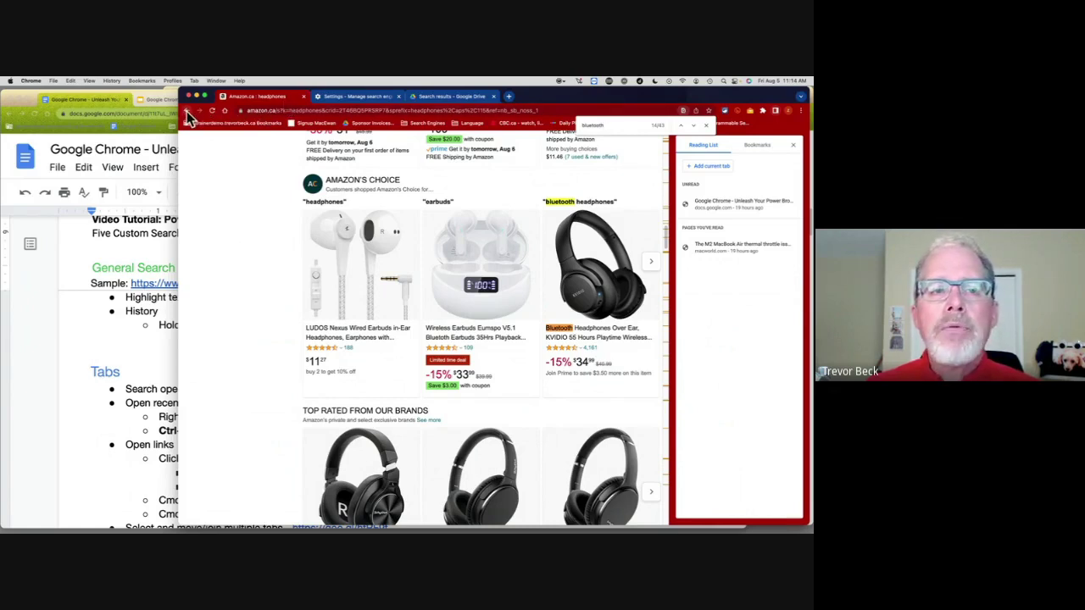
{"action": "right_click", "coordinate": [187, 112]}
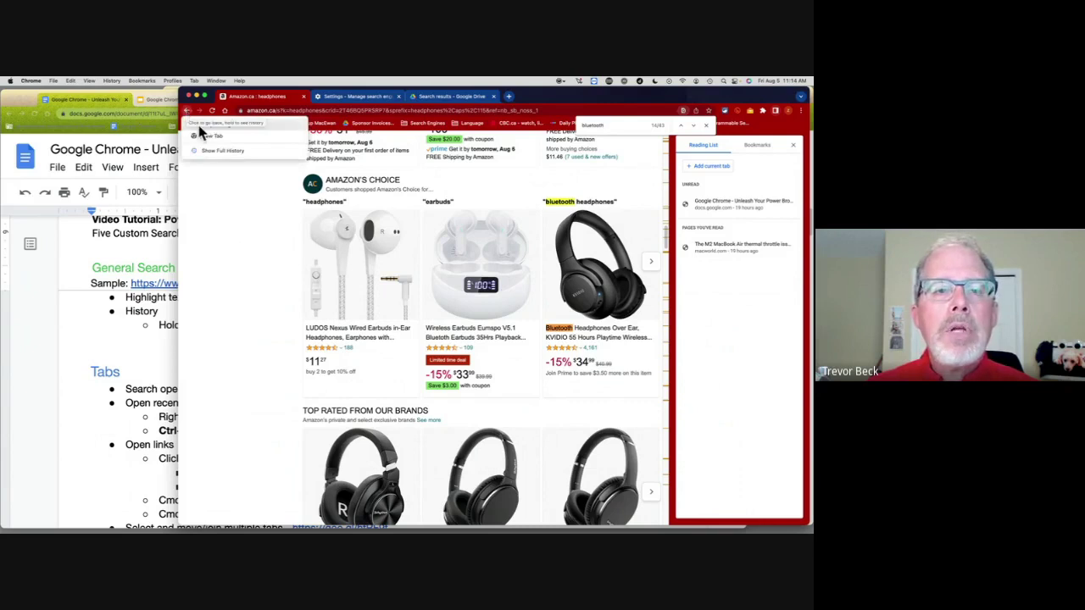
{"action": "left_click", "coordinate": [352, 254]}
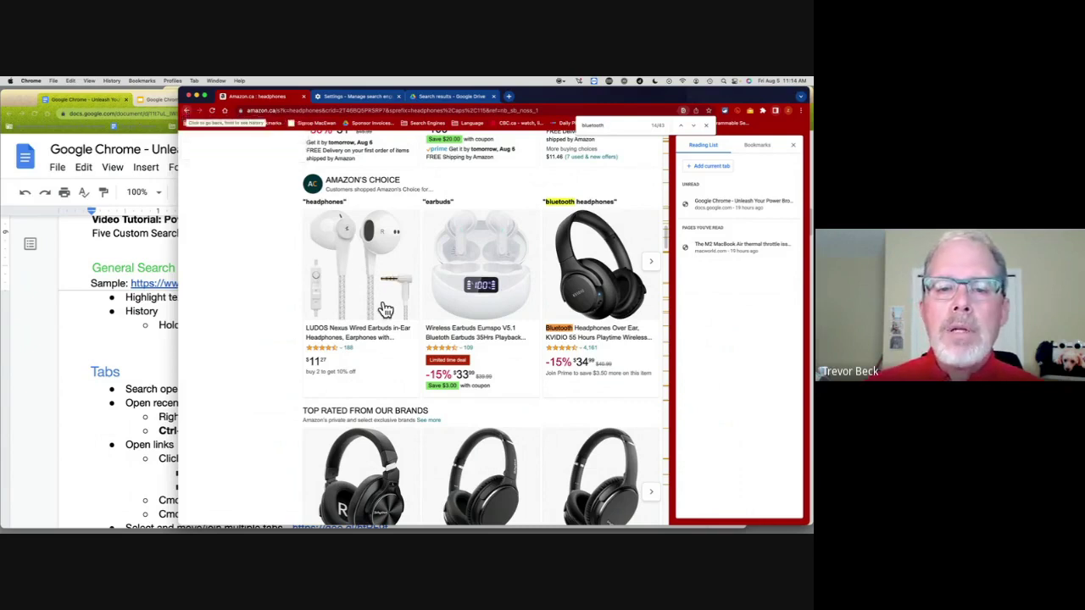
{"action": "left_click", "coordinate": [363, 335]}
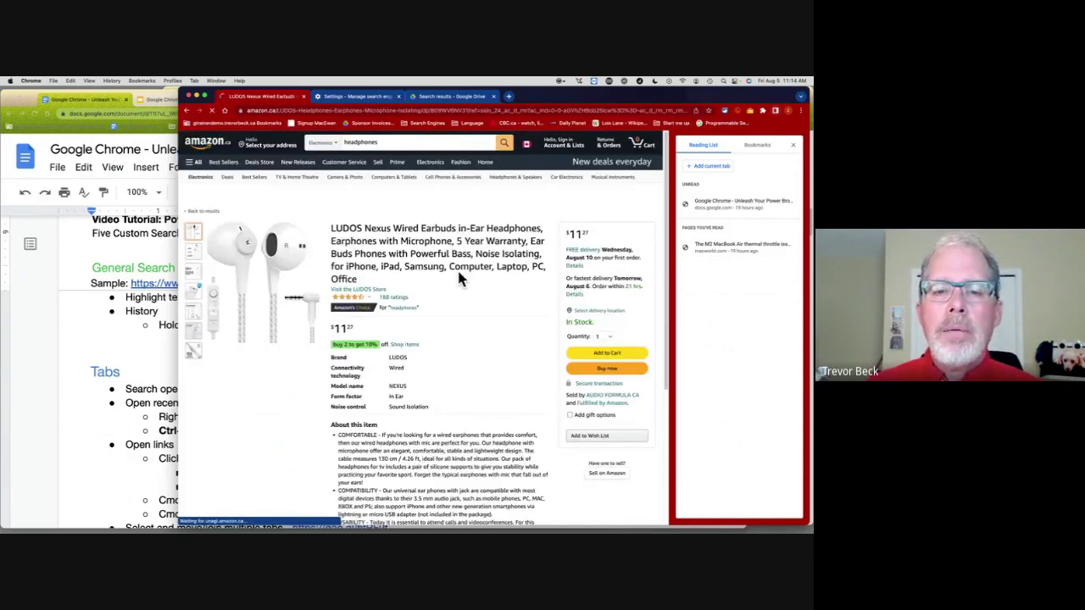
Step: Visit the Shokz OpenRun Pro and QCY T17 pages, then jump back to Amazon.ca: headphones via Back history
{"action": "scroll", "coordinate": [460, 278], "scroll_direction": "down", "scroll_amount": 10}
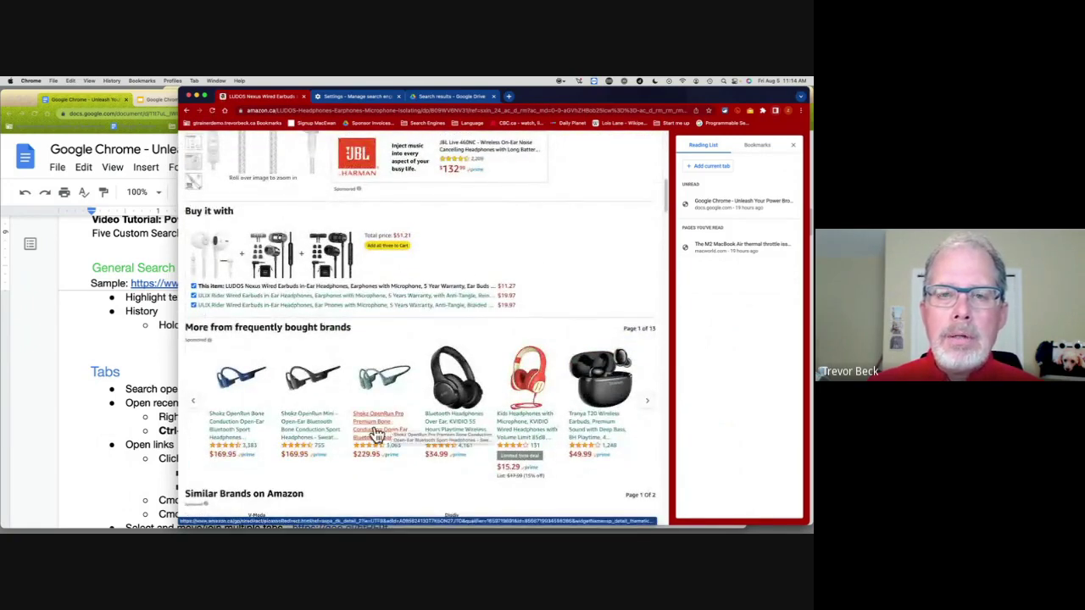
{"action": "left_click", "coordinate": [381, 426]}
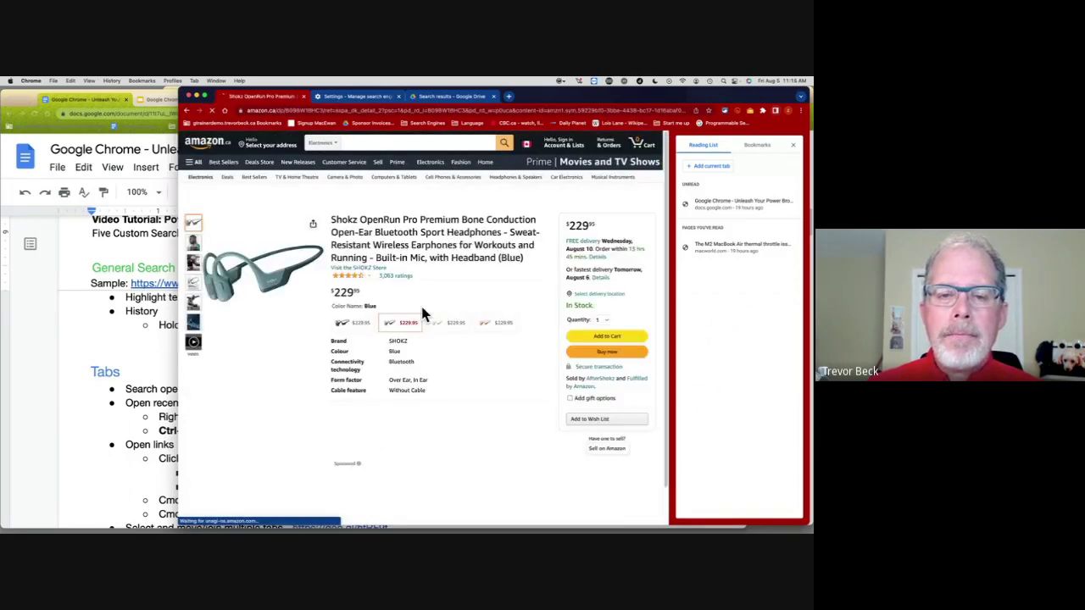
{"action": "scroll", "coordinate": [421, 303], "scroll_direction": "down", "scroll_amount": 10}
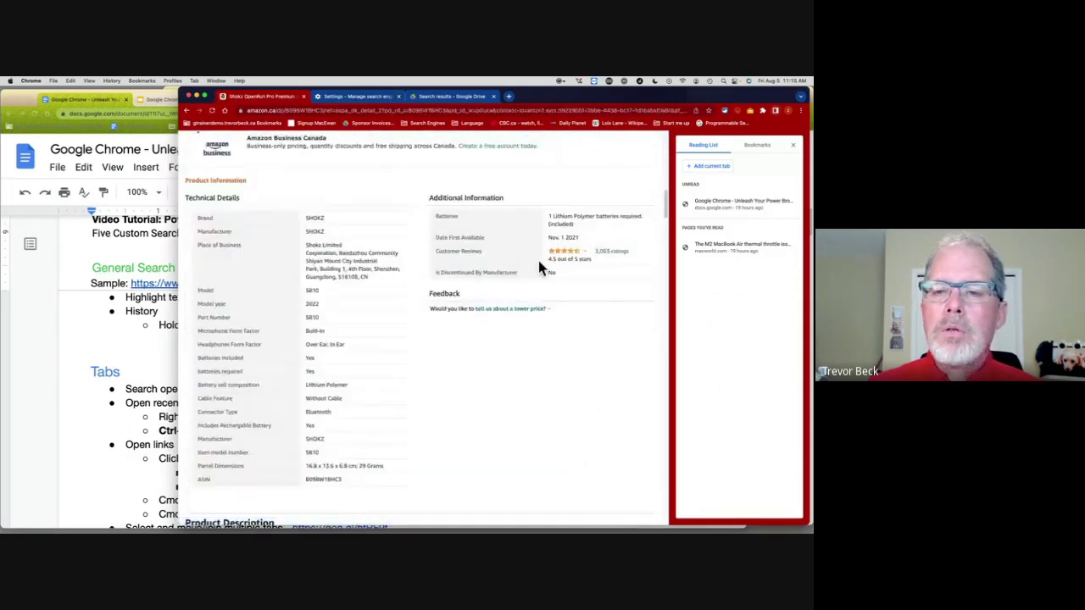
{"action": "scroll", "coordinate": [542, 262], "scroll_direction": "up", "scroll_amount": 4}
{"action": "left_click", "coordinate": [589, 275]}
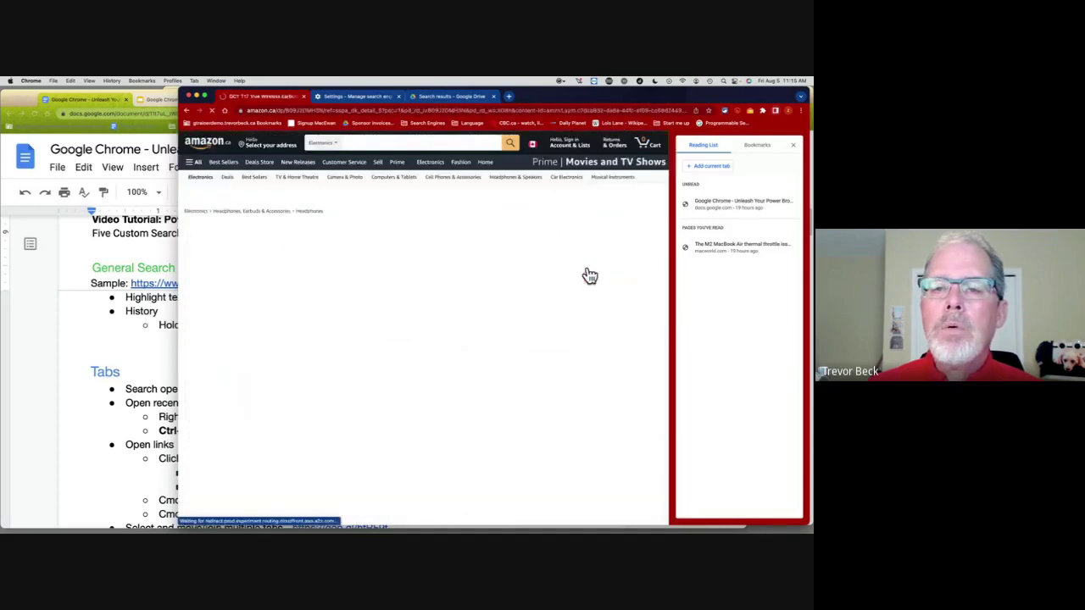
{"action": "right_click", "coordinate": [186, 111]}
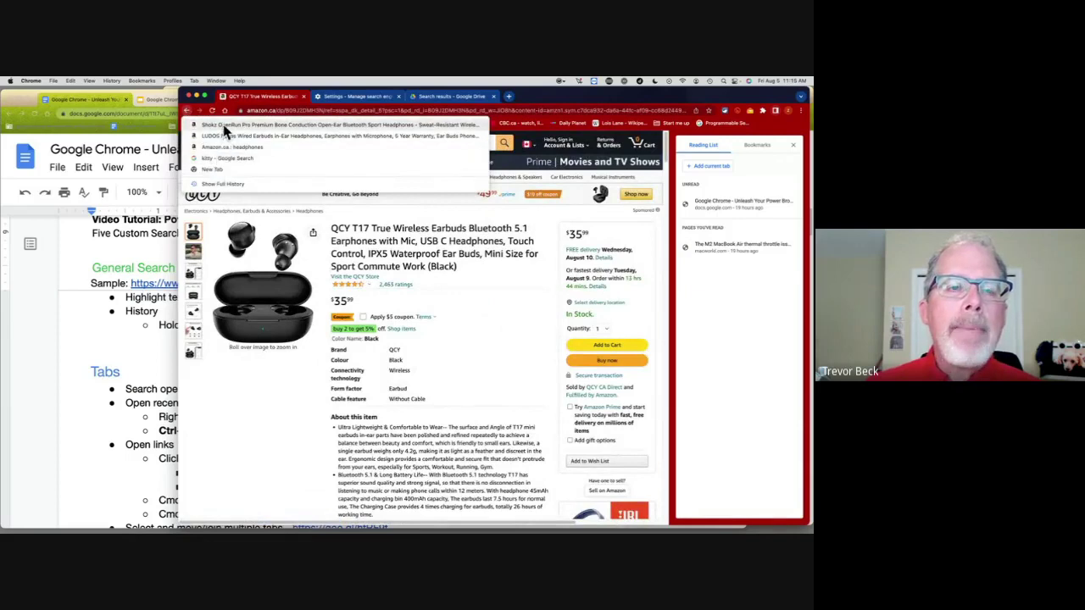
{"action": "left_click", "coordinate": [225, 148]}
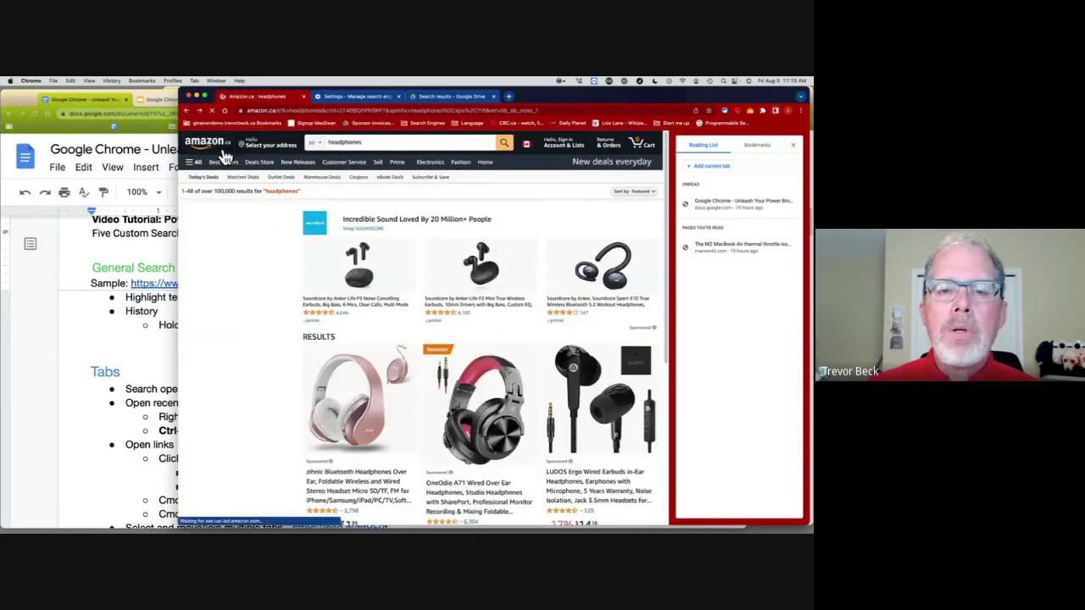
{"action": "scroll", "coordinate": [376, 263], "scroll_direction": "down", "scroll_amount": 5}
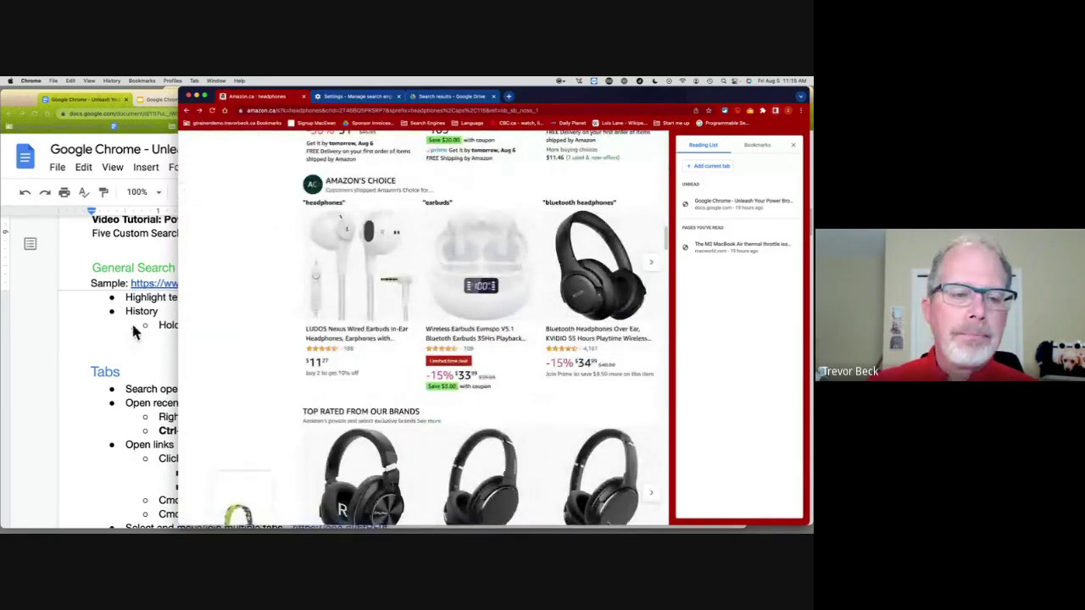
{"action": "left_click", "coordinate": [792, 145]}
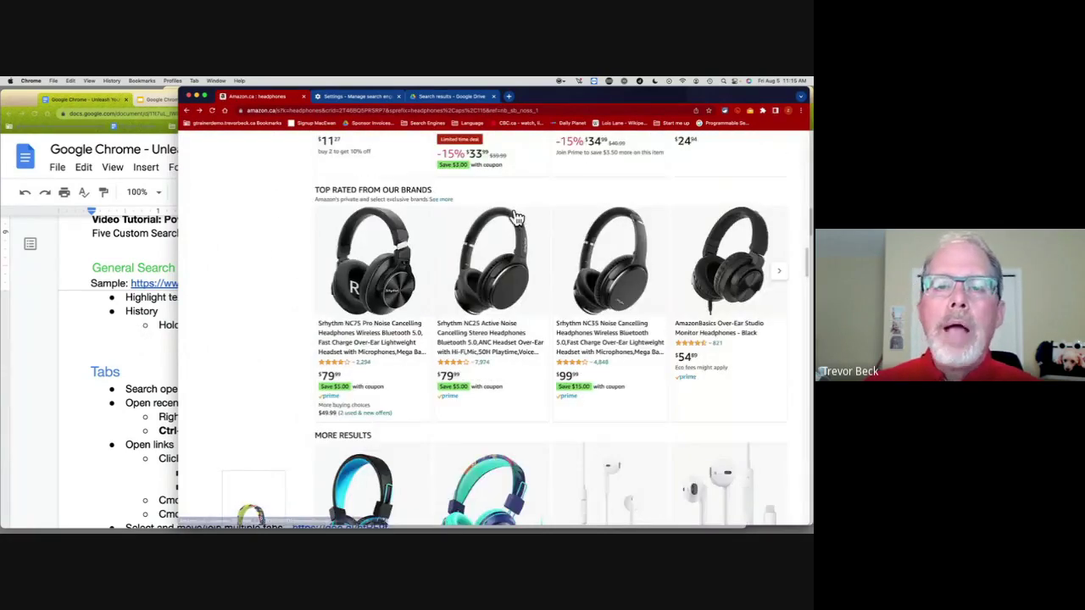
{"action": "left_click", "coordinate": [91, 345]}
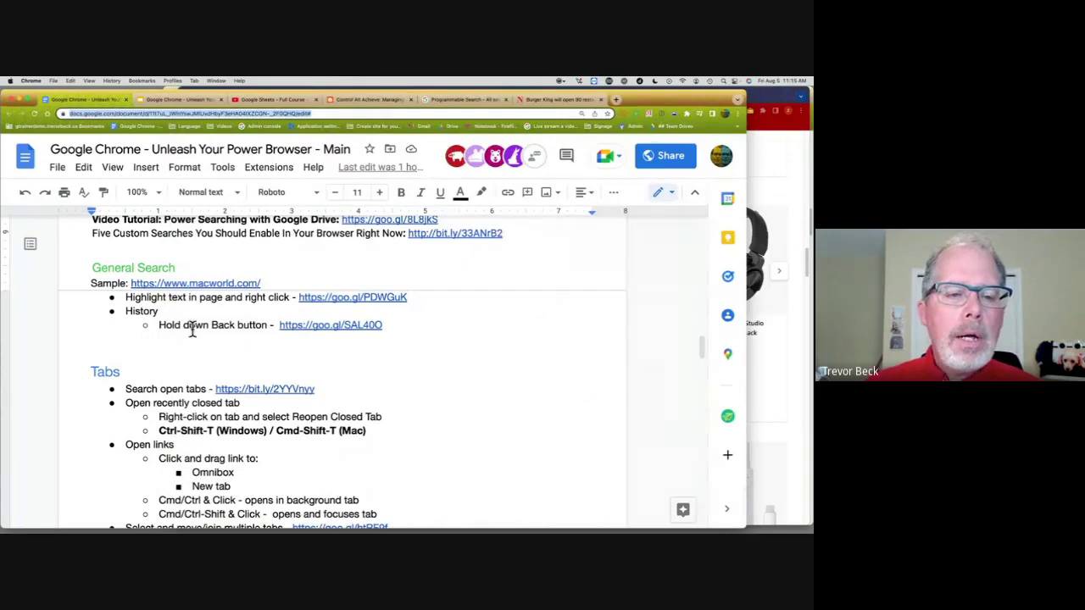
{"action": "scroll", "coordinate": [191, 327], "scroll_direction": "down", "scroll_amount": 2}
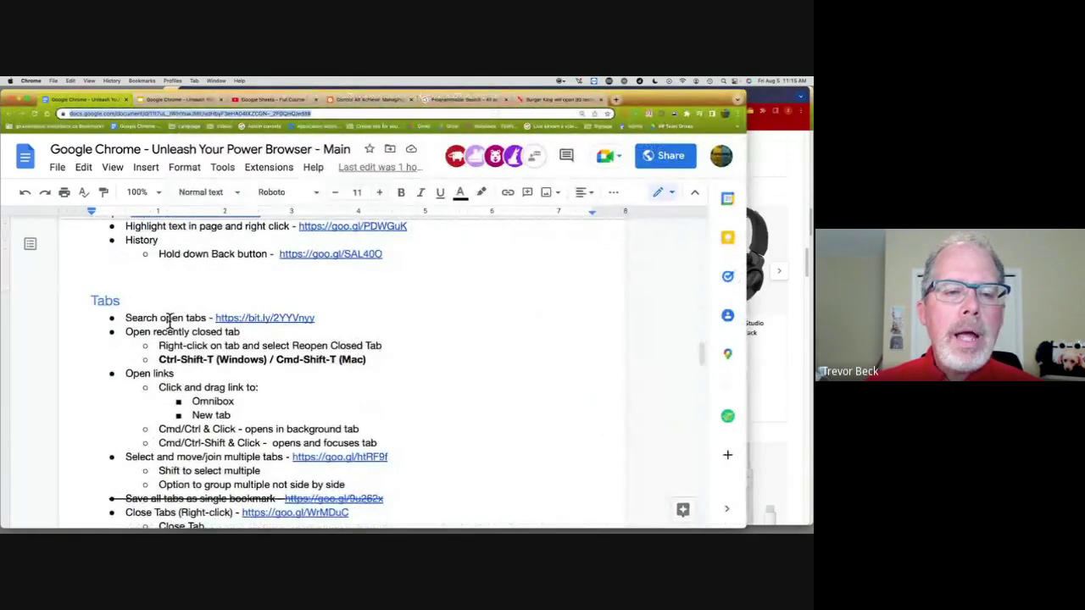
{"action": "scroll", "coordinate": [237, 339], "scroll_direction": "down", "scroll_amount": 2}
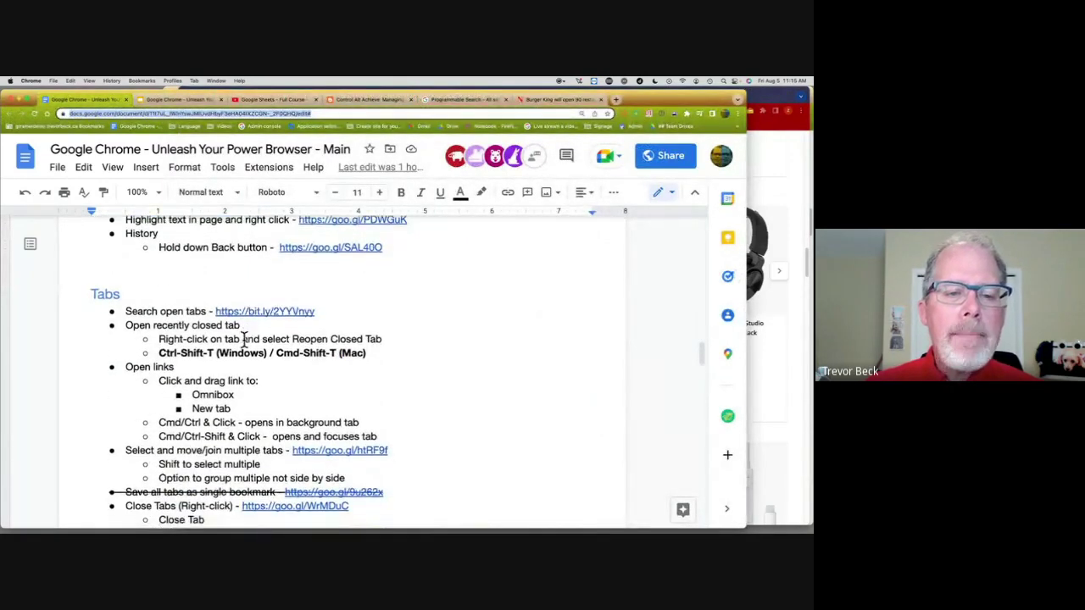
{"action": "scroll", "coordinate": [244, 339], "scroll_direction": "down", "scroll_amount": 1}
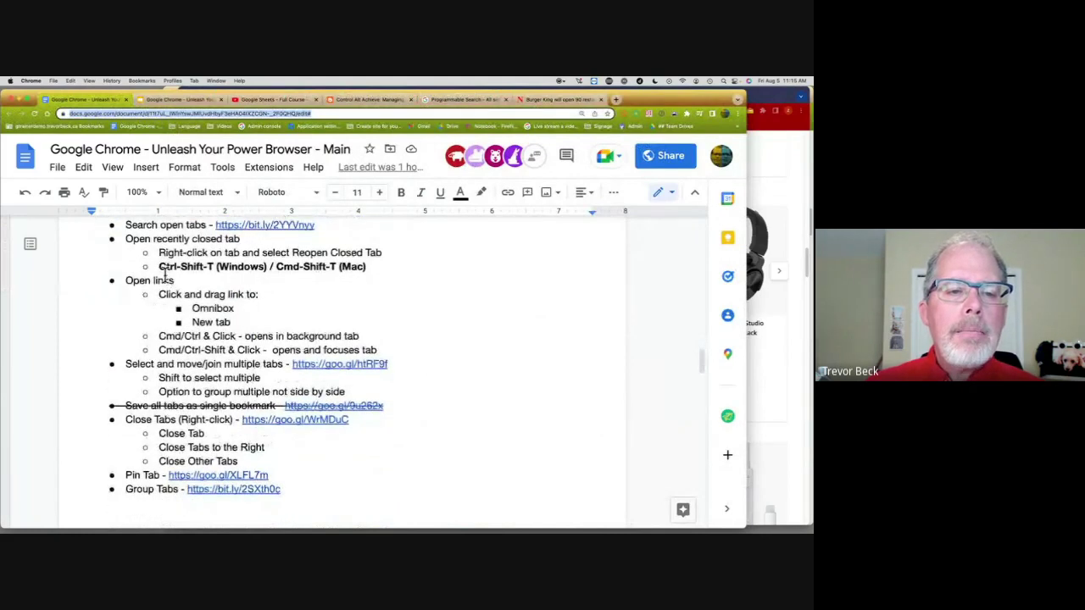
{"action": "scroll", "coordinate": [203, 276], "scroll_direction": "down", "scroll_amount": 1}
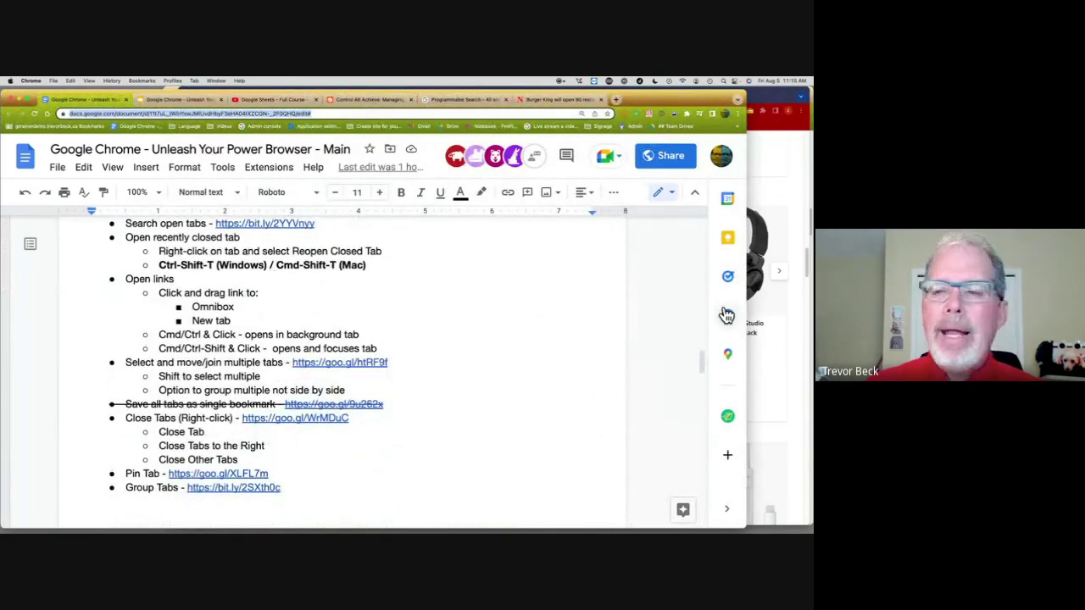
{"action": "left_click", "coordinate": [797, 352]}
{"action": "scroll", "coordinate": [521, 278], "scroll_direction": "up", "scroll_amount": 3}
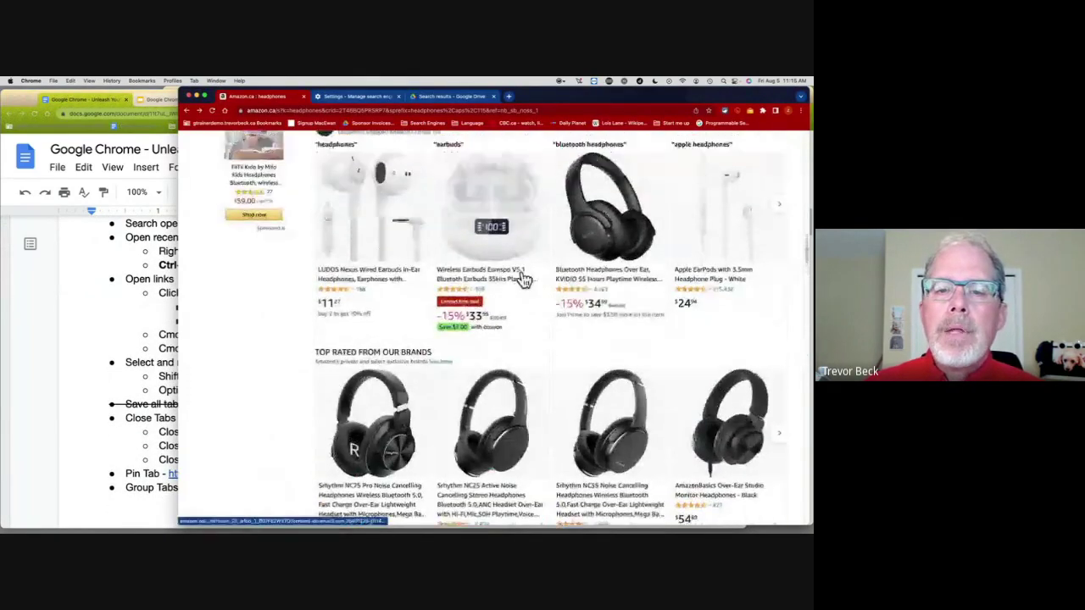
{"action": "scroll", "coordinate": [524, 279], "scroll_direction": "up", "scroll_amount": 2}
Step: Load cbc.ca in the current tab in place of the Amazon results
{"action": "left_click", "coordinate": [349, 111]}
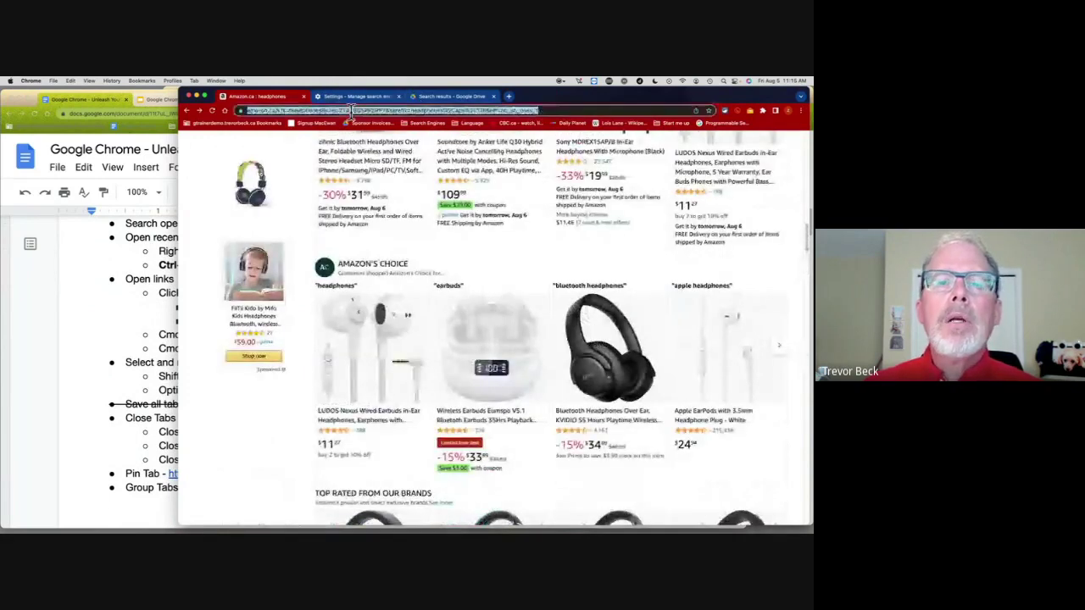
{"action": "type", "text": "cbc.ca"}
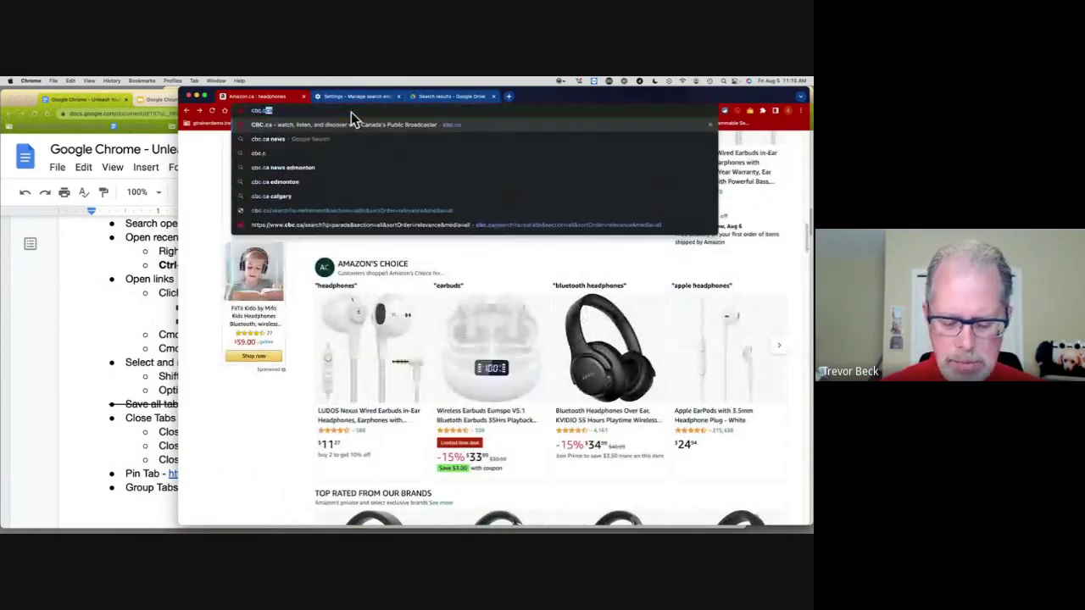
{"action": "key", "text": "Return"}
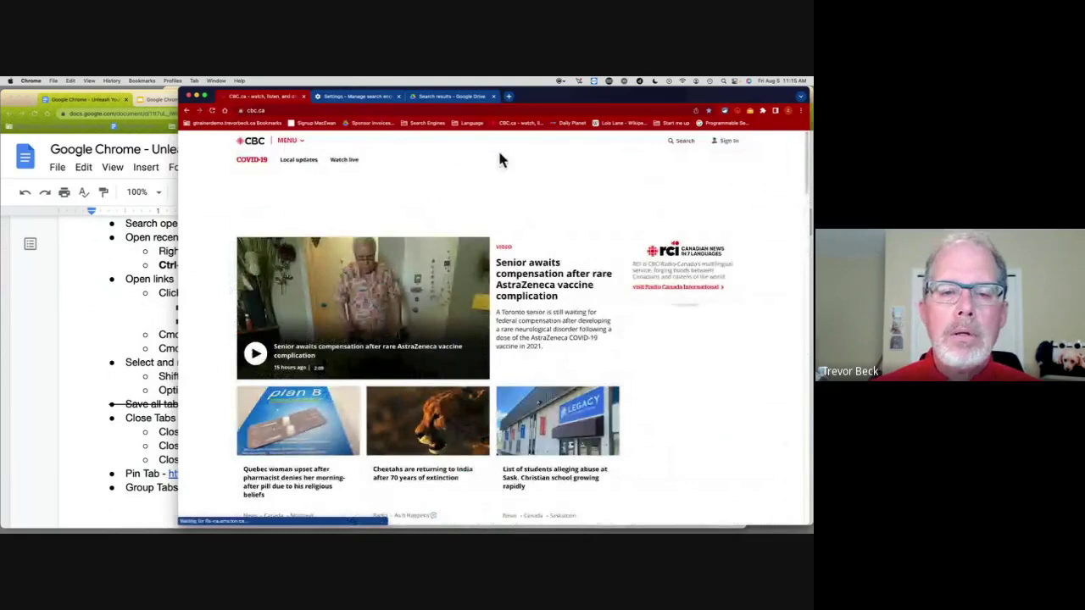
{"action": "scroll", "coordinate": [501, 157], "scroll_direction": "down", "scroll_amount": 5}
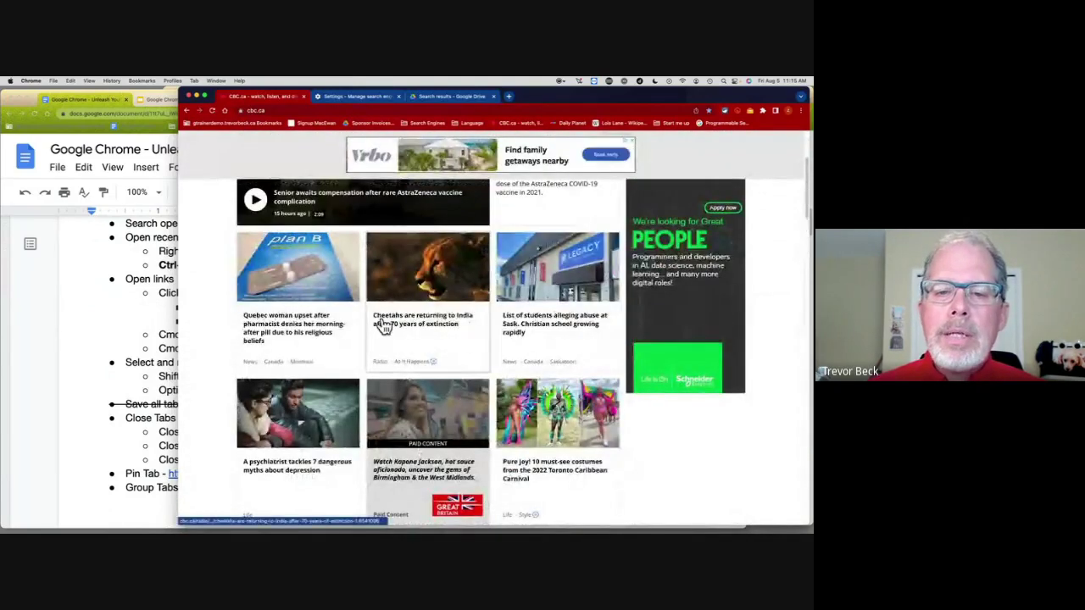
Step: Open the CBC Cheetahs and Quebec woman stories in background tabs, returning to the home page
{"action": "right_click", "coordinate": [430, 327]}
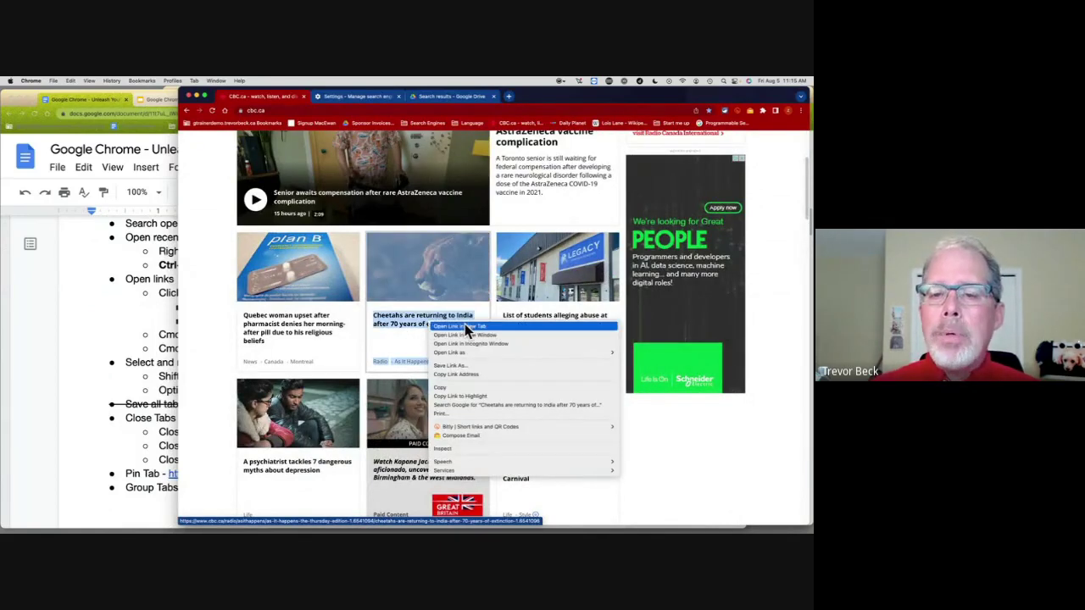
{"action": "left_click", "coordinate": [799, 202]}
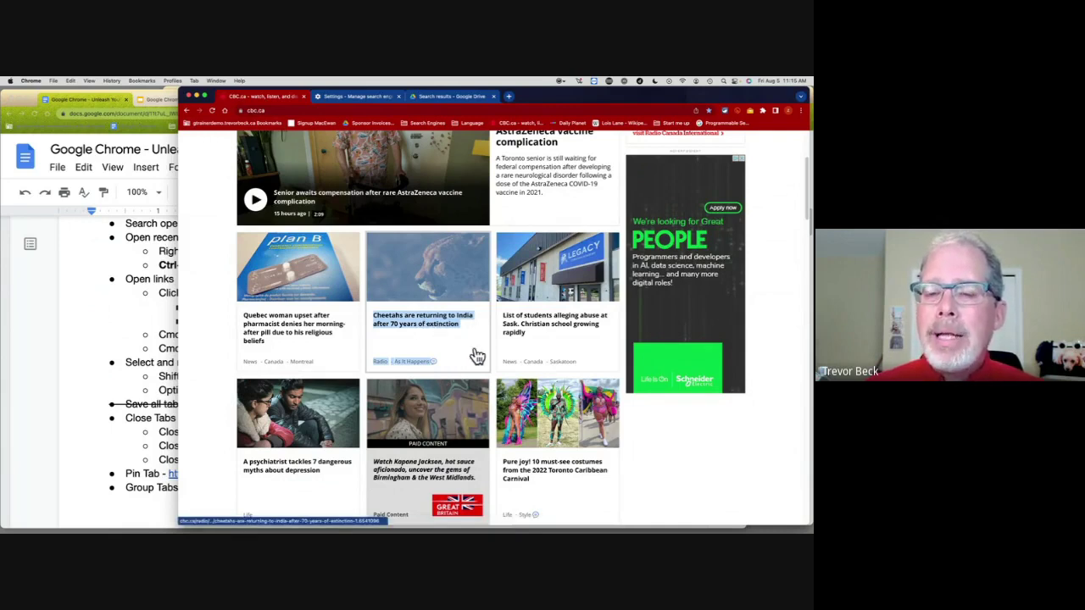
{"action": "left_click", "coordinate": [434, 330], "text": "super"}
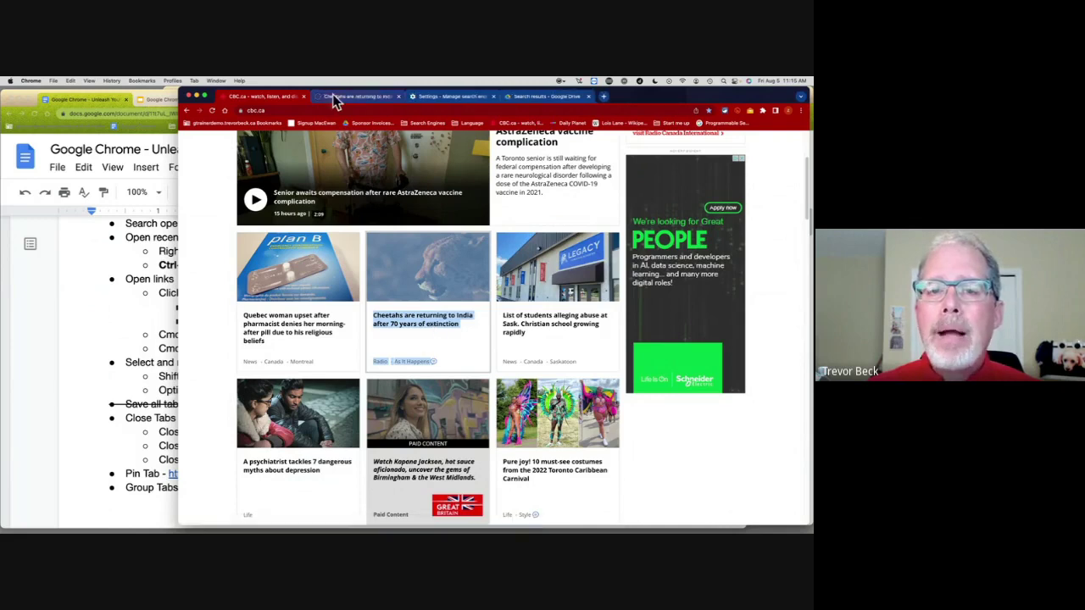
{"action": "scroll", "coordinate": [488, 225], "scroll_direction": "up", "scroll_amount": 2}
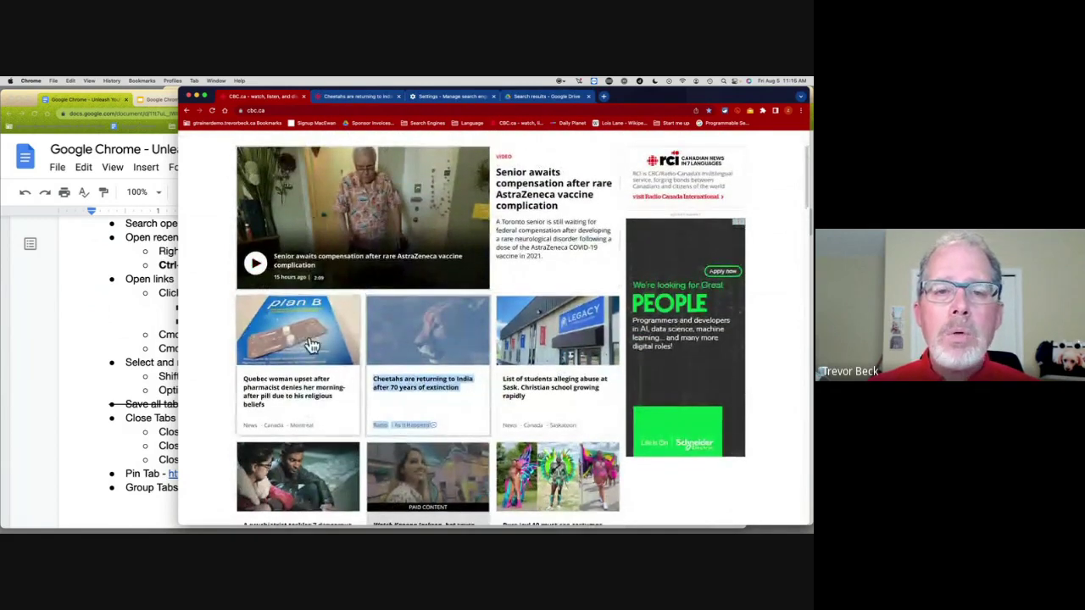
{"action": "left_click", "coordinate": [441, 379]}
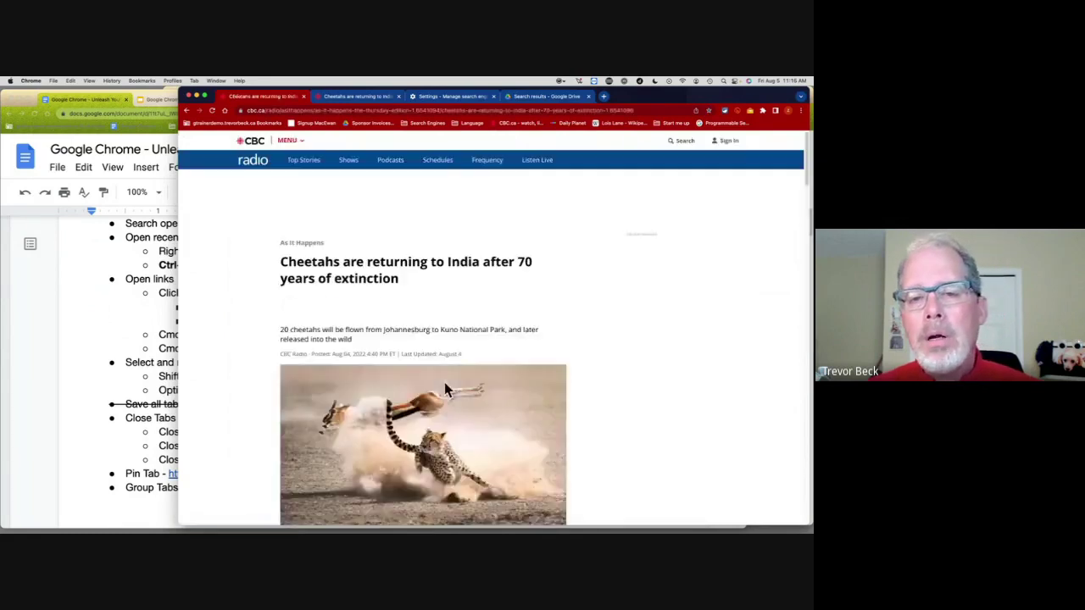
{"action": "left_click", "coordinate": [187, 111]}
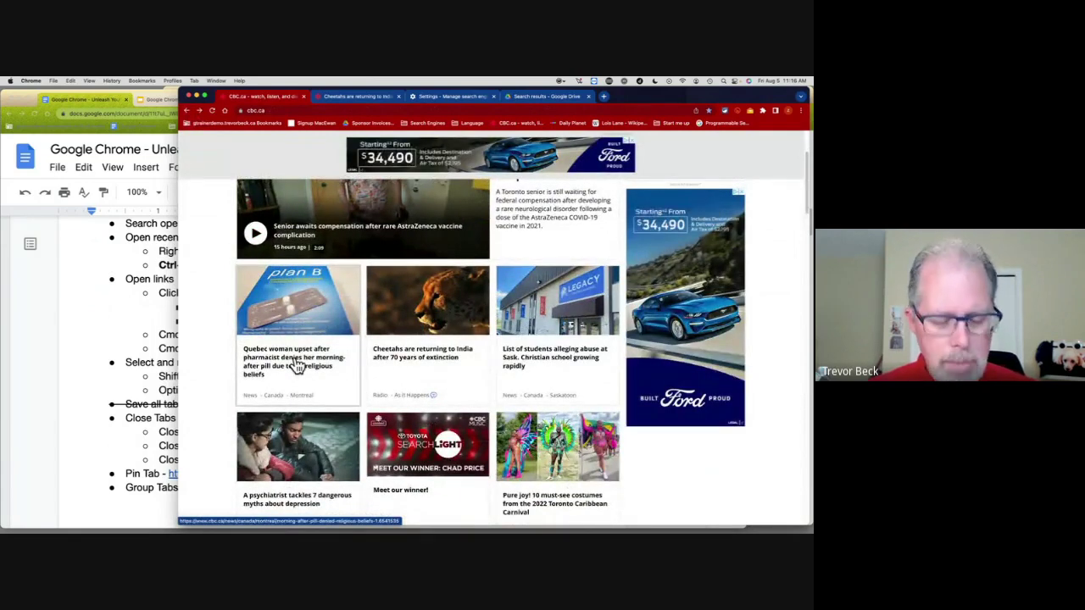
{"action": "left_click", "coordinate": [309, 364], "text": "super"}
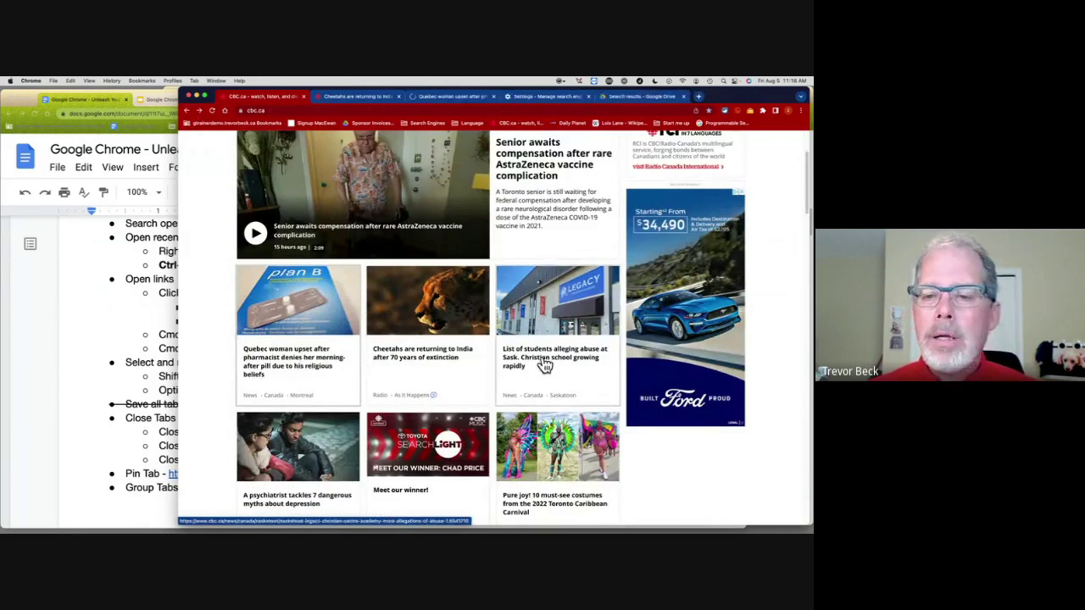
Step: Open the List of students, psychiatrist and Pure joy costumes stories in background tabs
{"action": "left_click", "coordinate": [545, 364], "text": "super"}
{"action": "left_click", "coordinate": [307, 489], "text": "super"}
{"action": "left_click", "coordinate": [525, 507], "text": "super"}
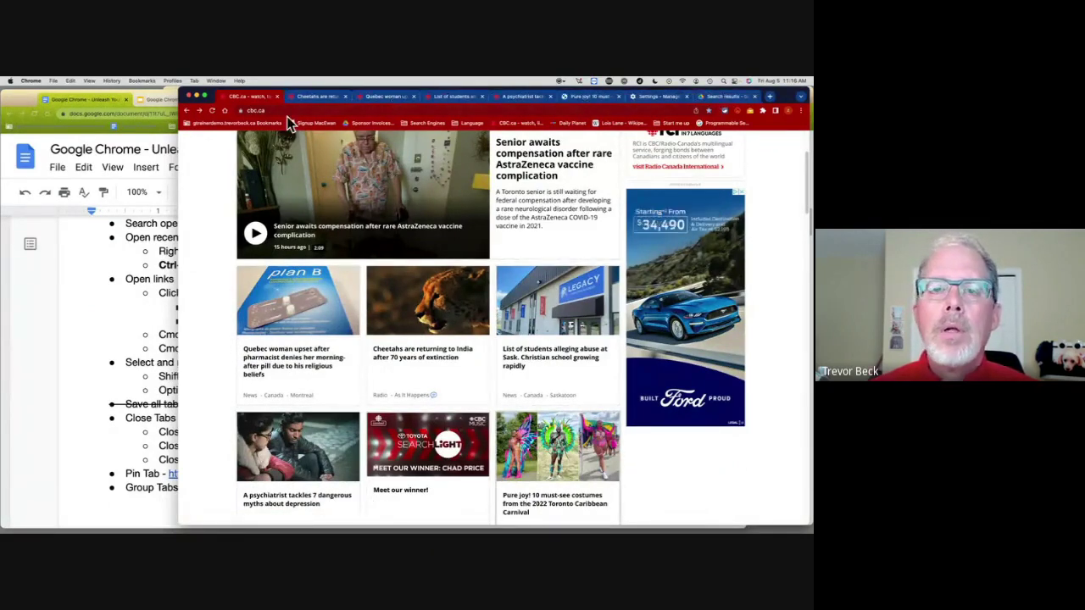
Step: Close the Cheetahs, Quebec woman, students and psychiatrist tabs, ending on the CBC home page
{"action": "left_click", "coordinate": [331, 96]}
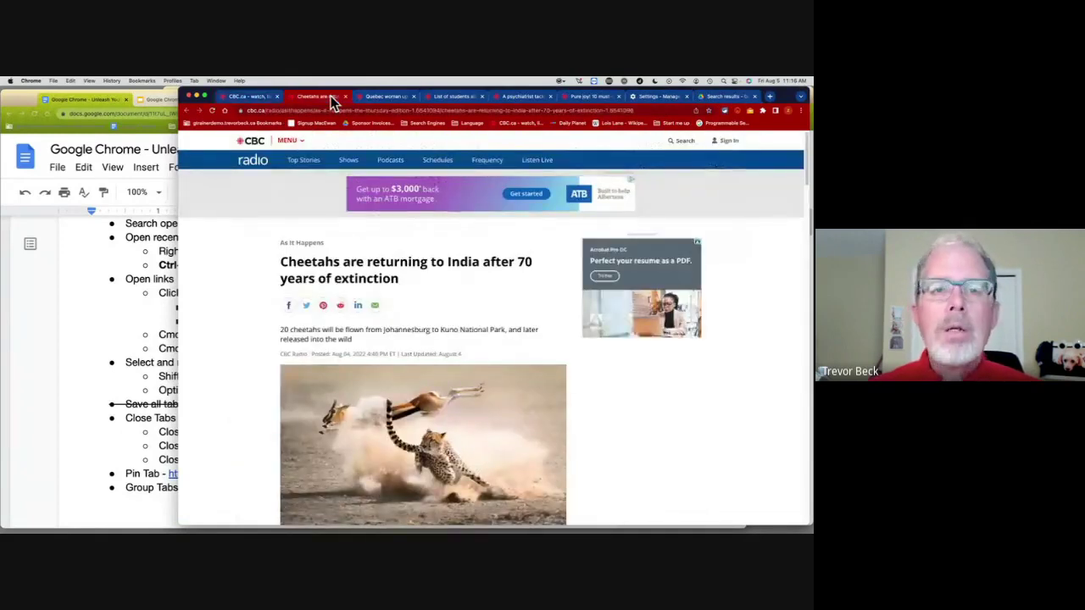
{"action": "key", "text": "super+w"}
{"action": "left_click", "coordinate": [255, 96]}
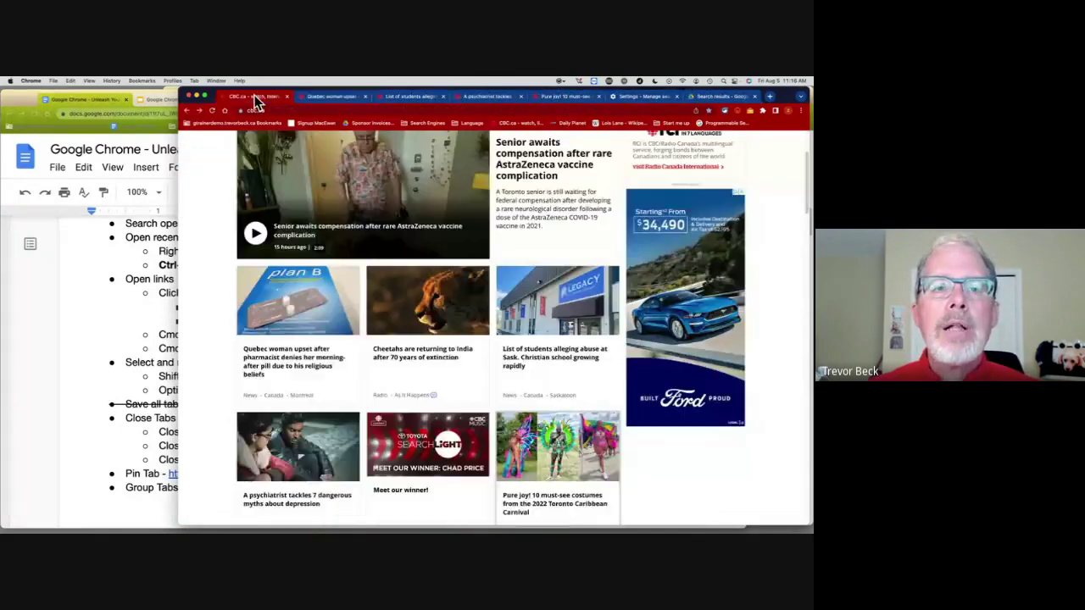
{"action": "left_click", "coordinate": [333, 102]}
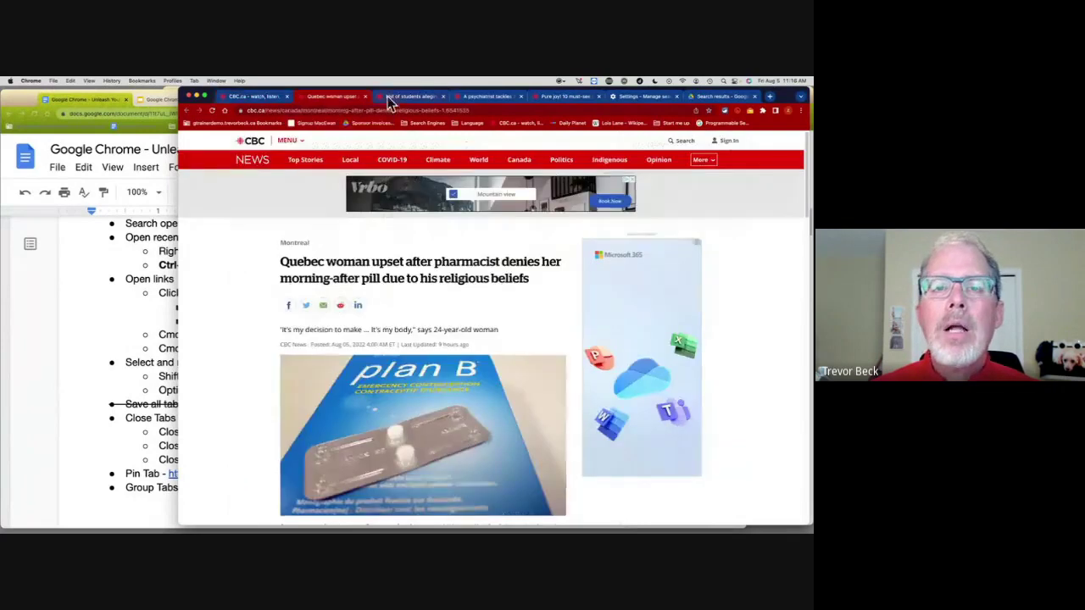
{"action": "key", "text": "super+w"}
{"action": "key", "text": "super+w"}
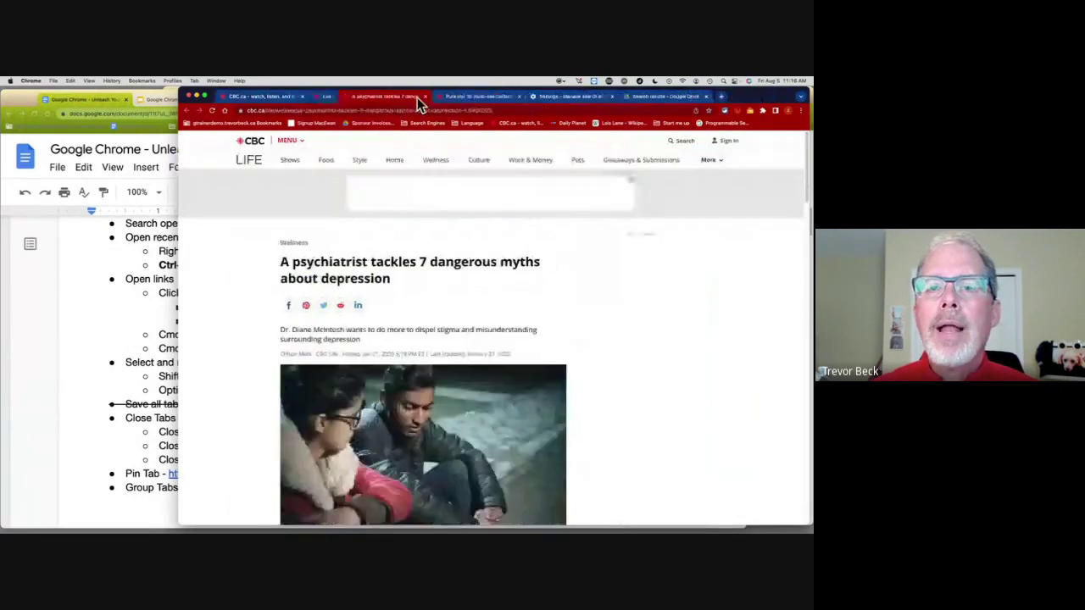
{"action": "key", "text": "super+w"}
{"action": "left_click", "coordinate": [287, 100]}
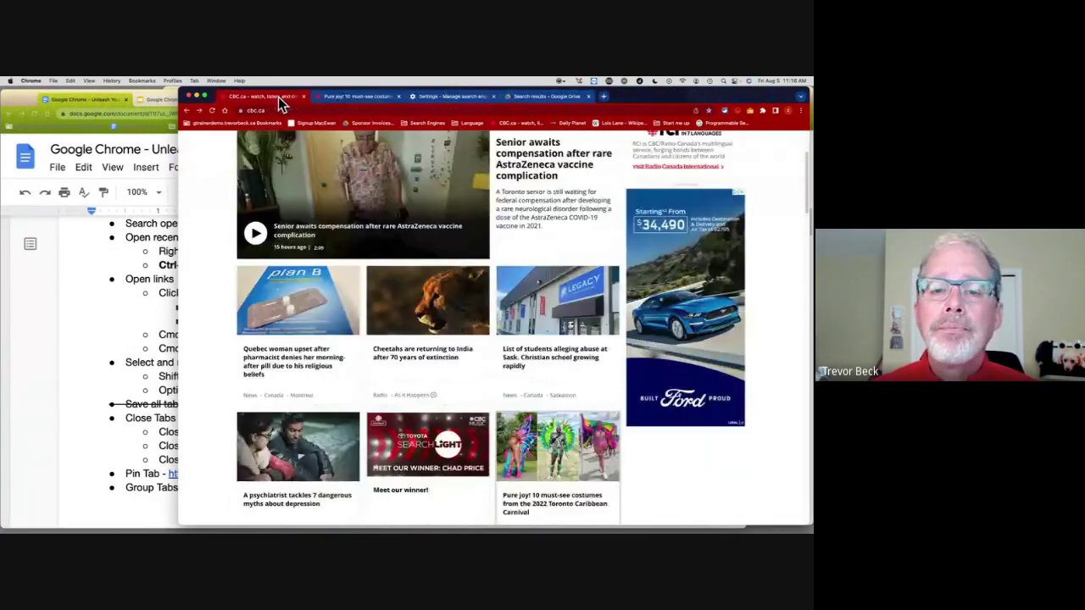
Step: Open the Cheetahs story in a new foreground tab, select its web address, then bring the Docs notes forward
{"action": "scroll", "coordinate": [509, 244], "scroll_direction": "down", "scroll_amount": 5}
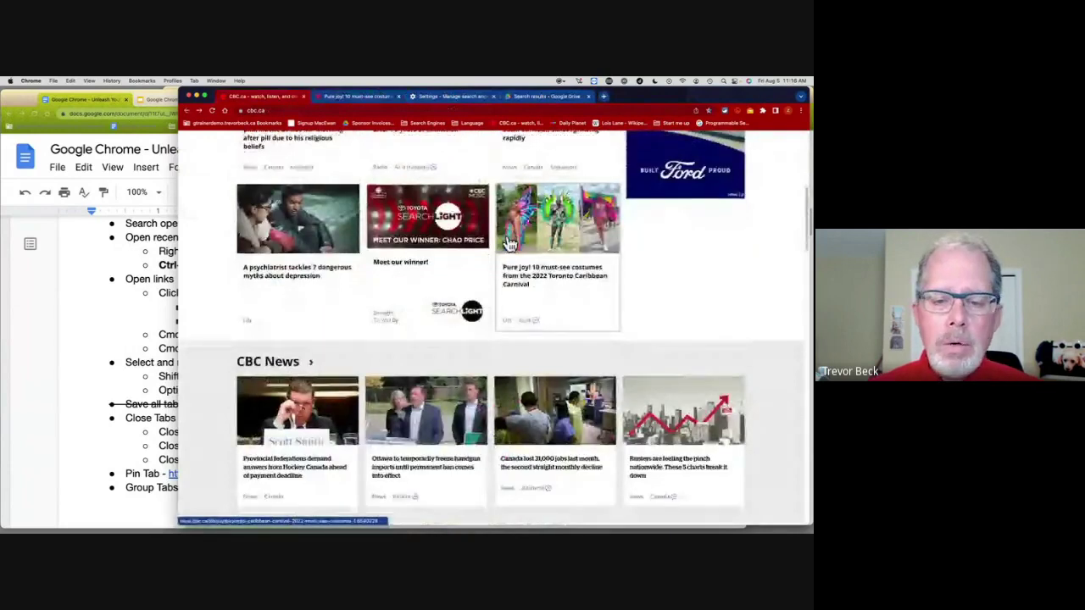
{"action": "scroll", "coordinate": [508, 244], "scroll_direction": "down", "scroll_amount": 2}
{"action": "scroll", "coordinate": [508, 244], "scroll_direction": "up", "scroll_amount": 10}
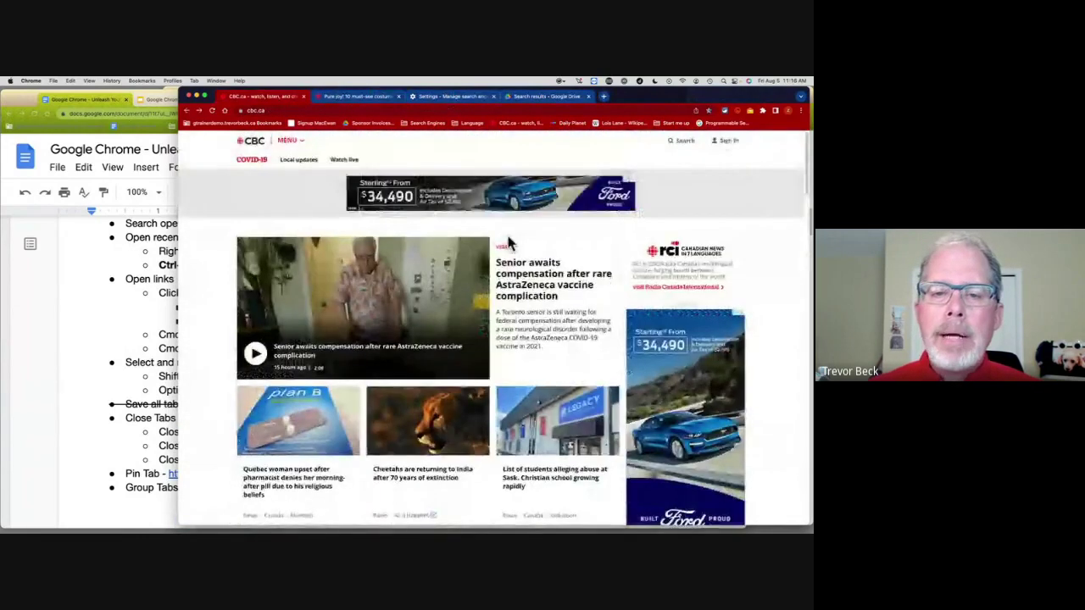
{"action": "scroll", "coordinate": [509, 243], "scroll_direction": "down", "scroll_amount": 5}
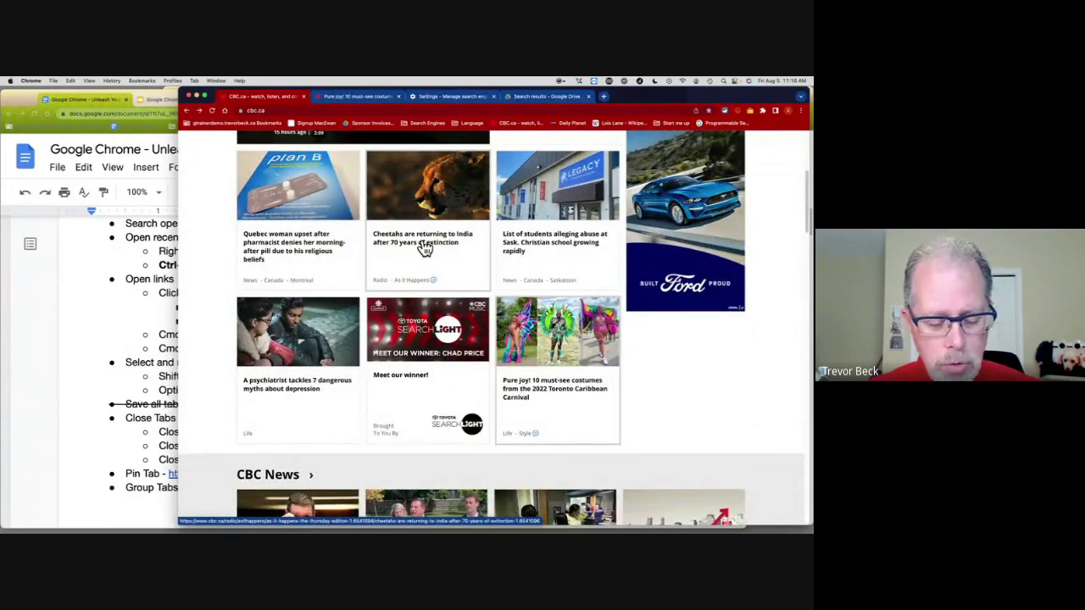
{"action": "left_click", "coordinate": [424, 246], "text": "shift+super"}
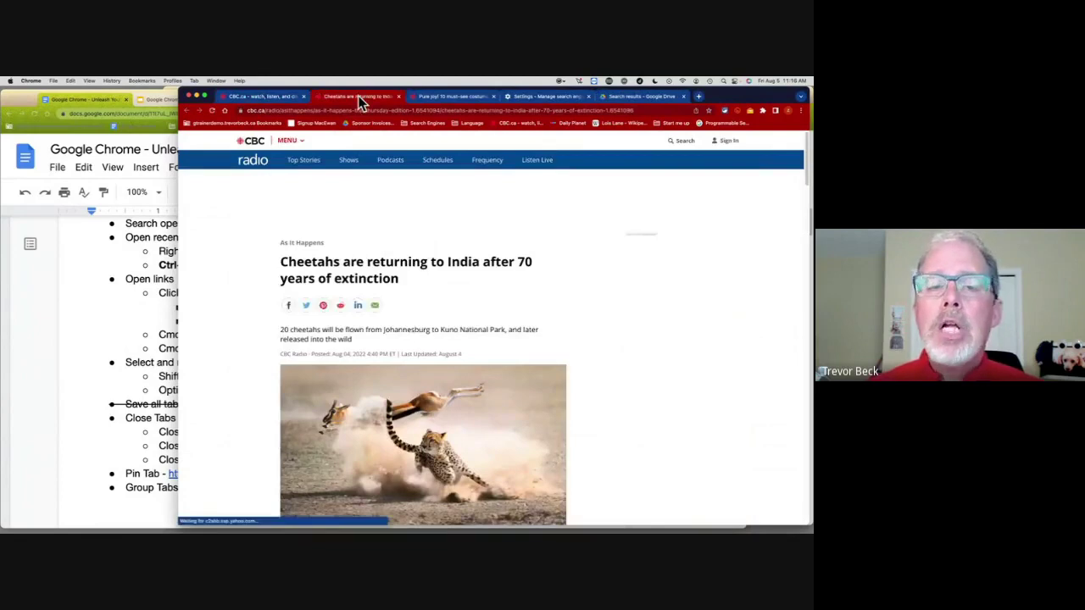
{"action": "left_click", "coordinate": [249, 109]}
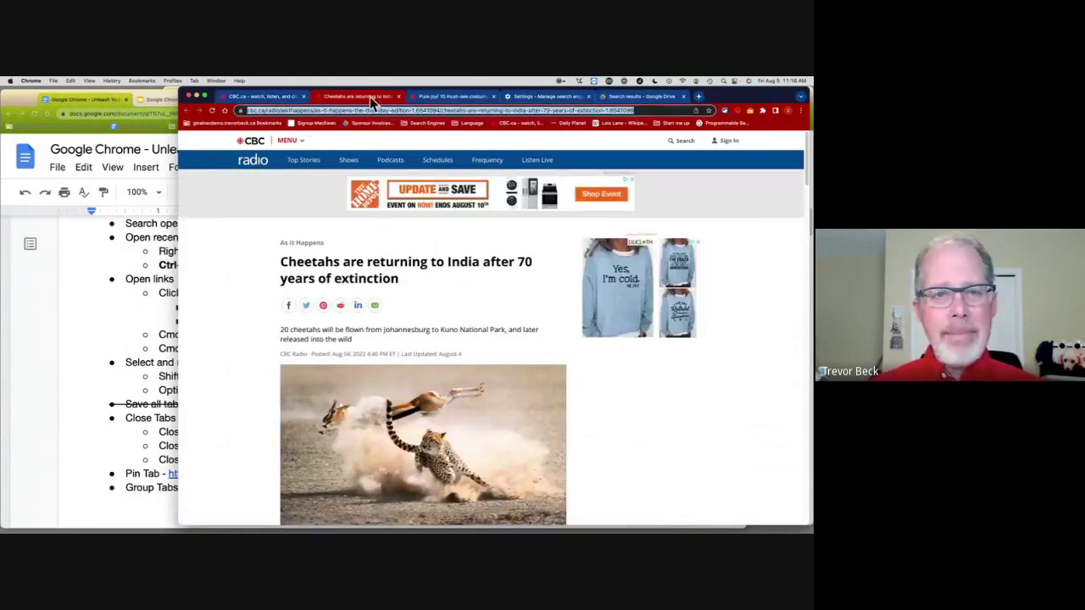
{"action": "left_click", "coordinate": [158, 301]}
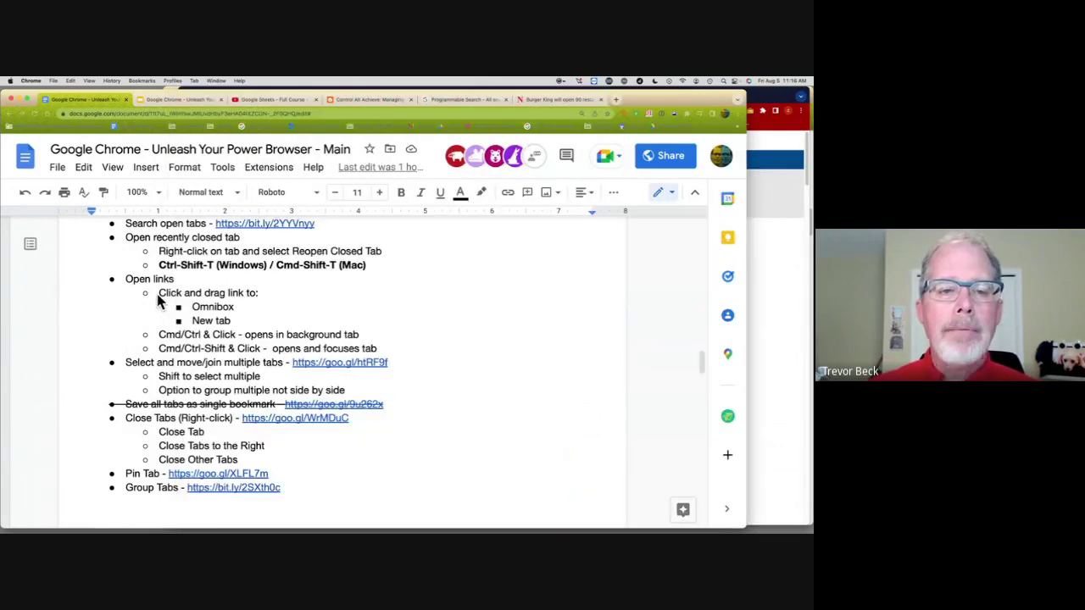
Step: Open the cheetah matchmaker article in a new tab by dragging its link onto the tab strip
{"action": "left_click", "coordinate": [755, 239]}
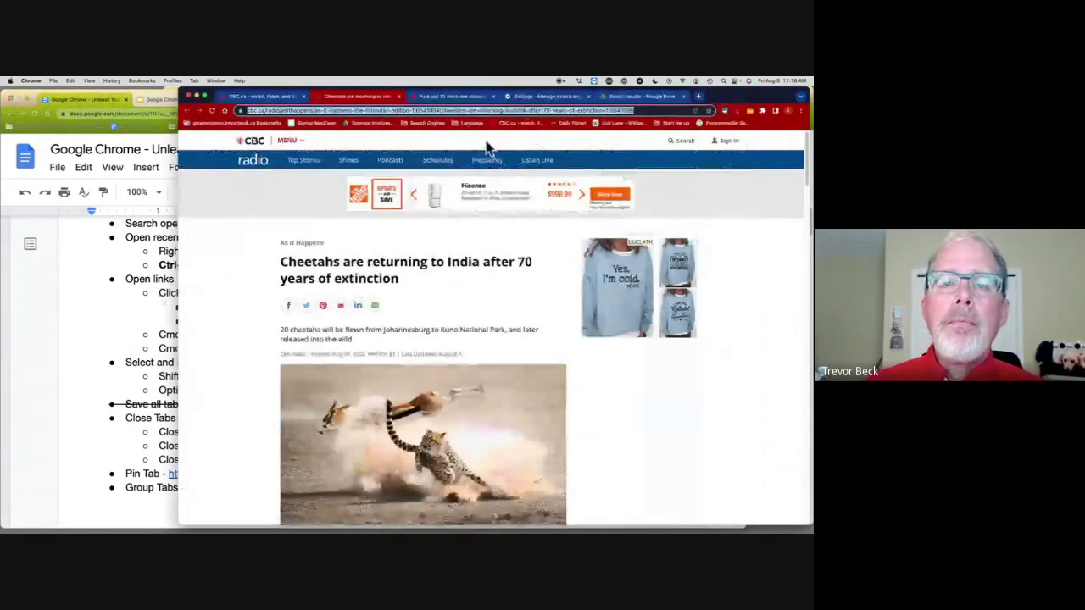
{"action": "scroll", "coordinate": [379, 313], "scroll_direction": "down", "scroll_amount": 5}
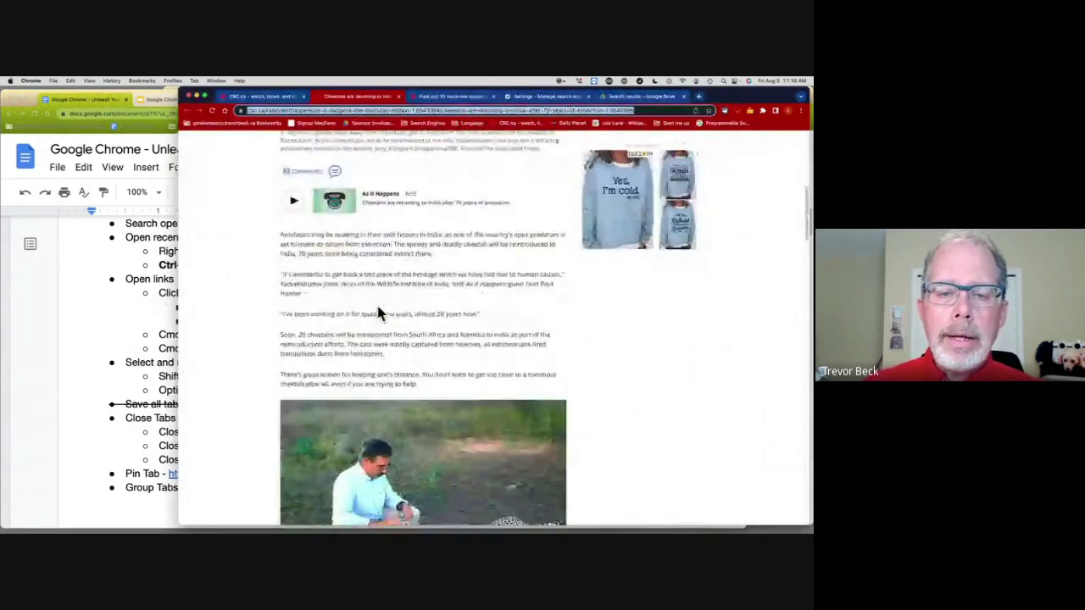
{"action": "scroll", "coordinate": [379, 313], "scroll_direction": "down", "scroll_amount": 4}
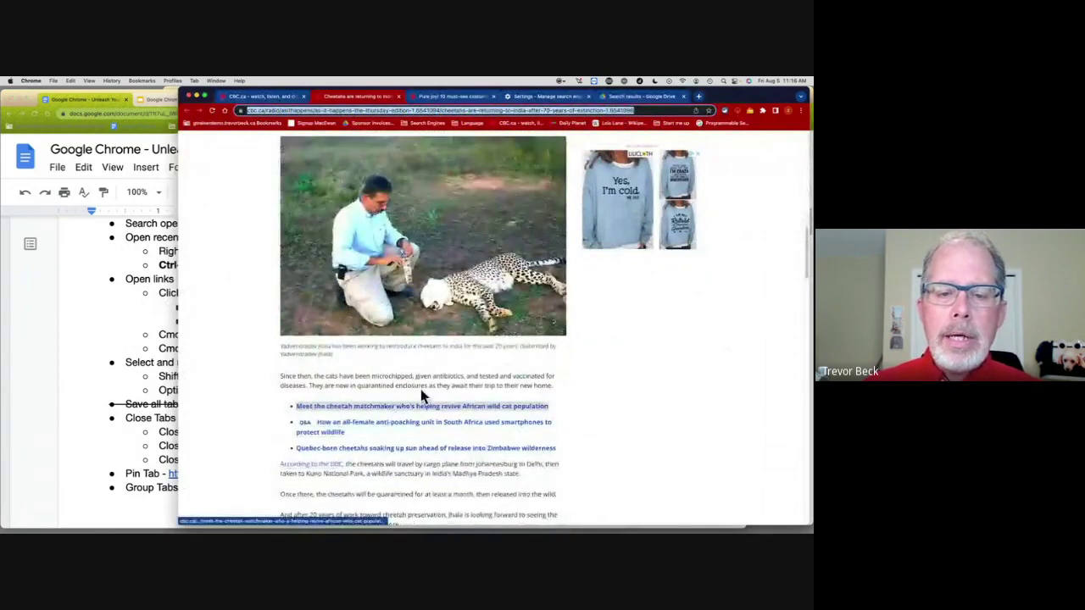
{"action": "scroll", "coordinate": [421, 396], "scroll_direction": "down", "scroll_amount": 2}
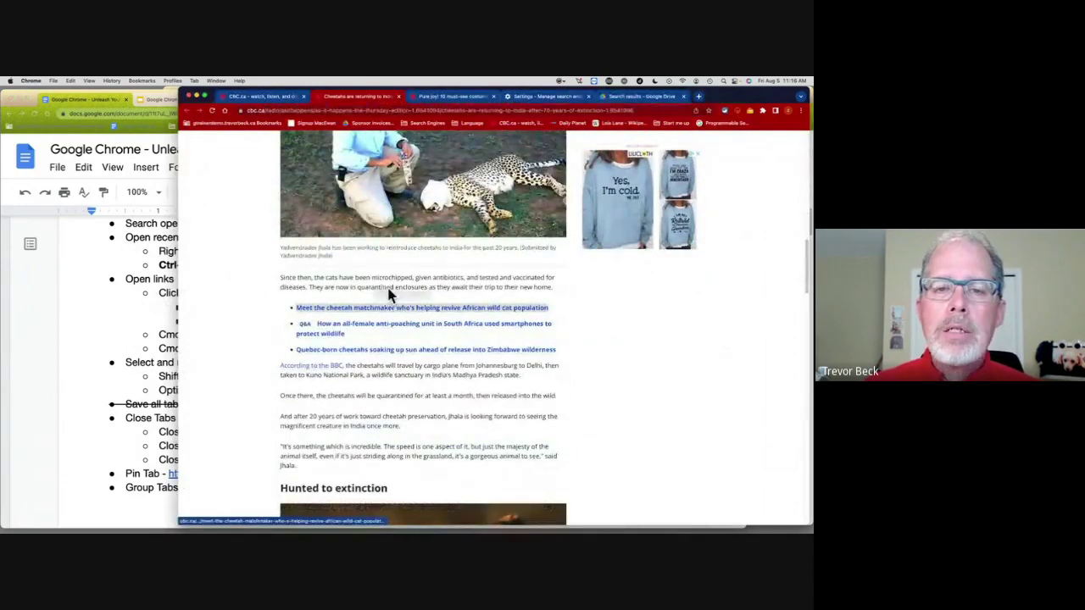
{"action": "left_click_drag", "start_coordinate": [390, 292], "coordinate": [399, 94]}
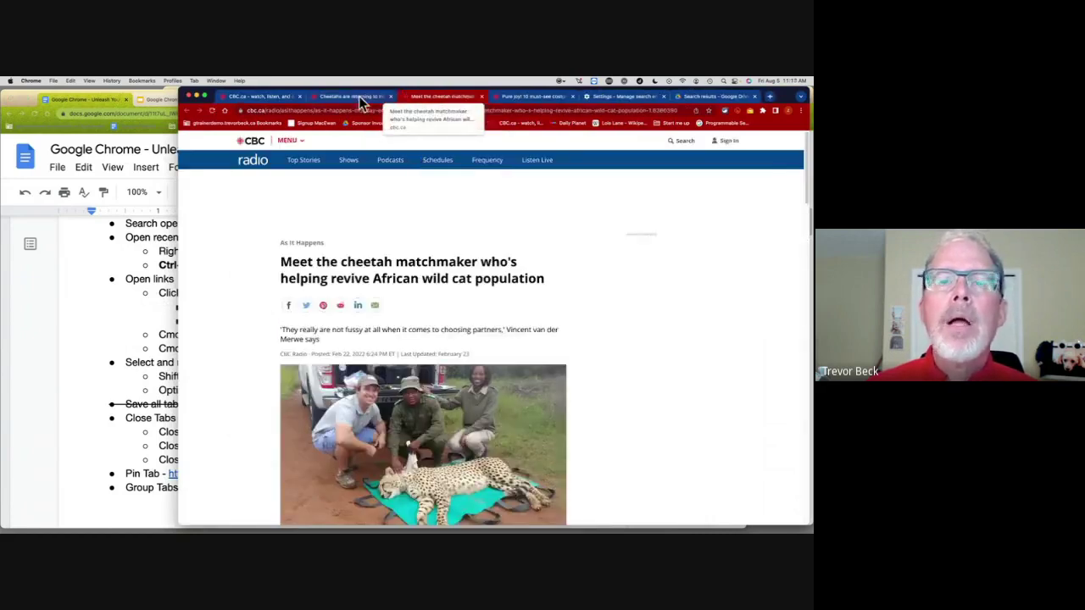
Step: Open the anti-poaching unit article in a background tab, then bring the Docs notes forward
{"action": "left_click", "coordinate": [333, 98]}
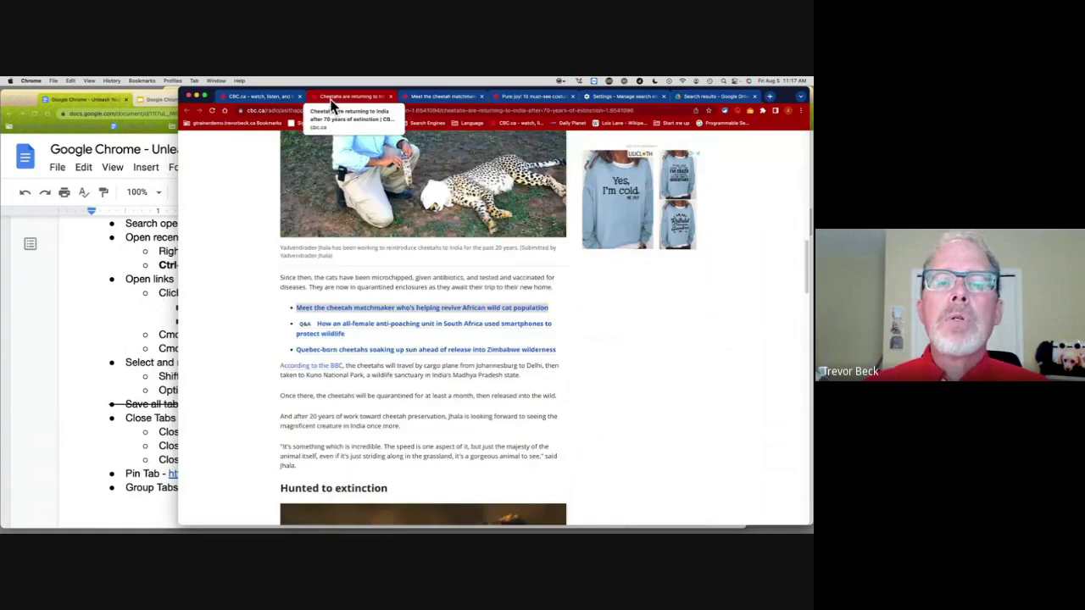
{"action": "left_click", "coordinate": [399, 330], "text": "super"}
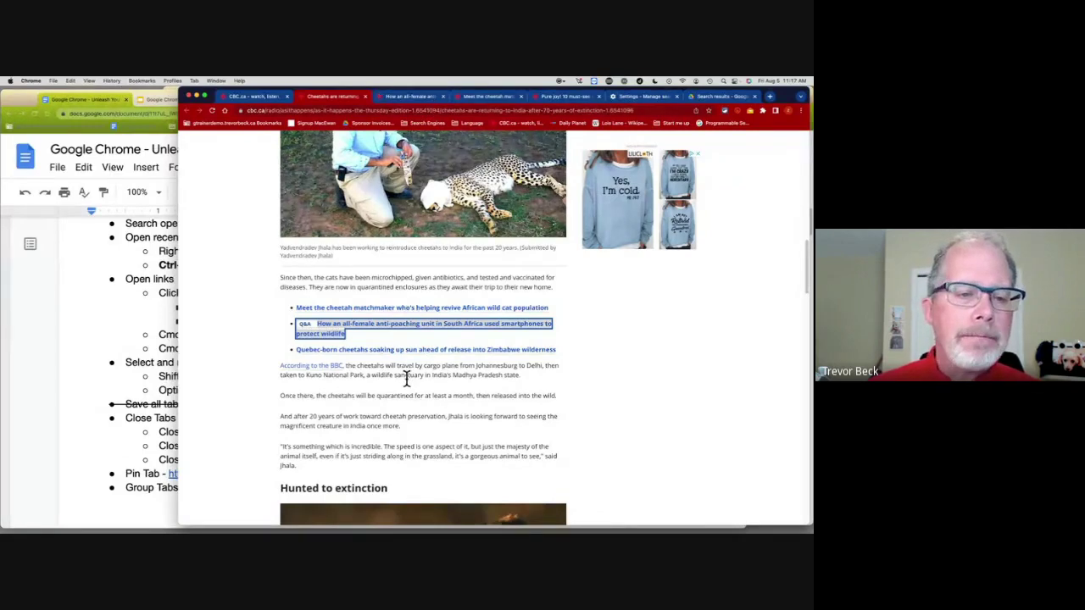
{"action": "left_click", "coordinate": [144, 323]}
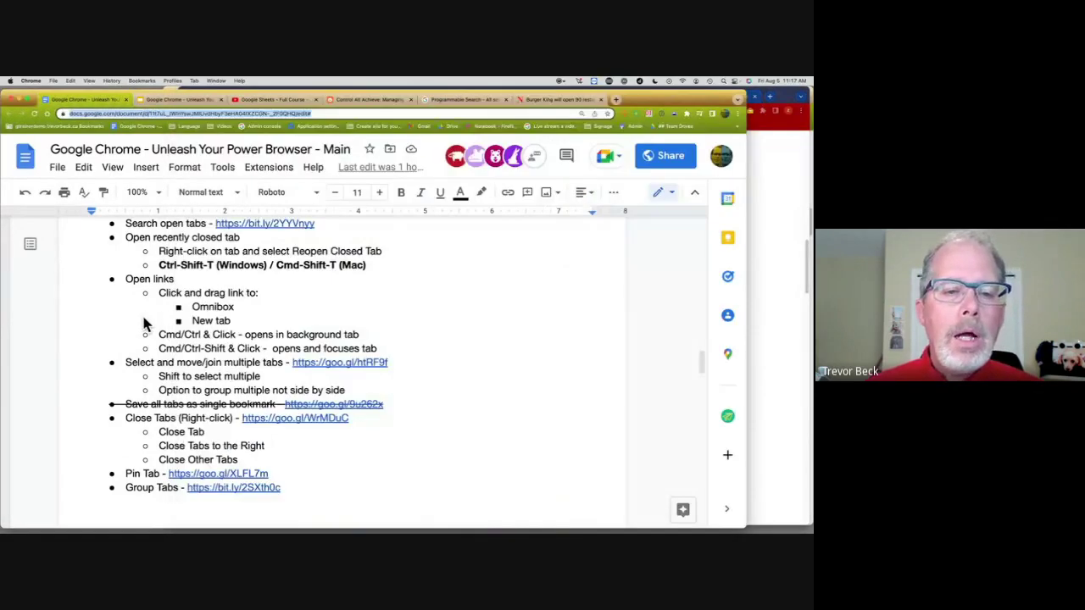
Step: Bring the browser window forward and switch to the cheetah matchmaker article tab
{"action": "left_click", "coordinate": [764, 179]}
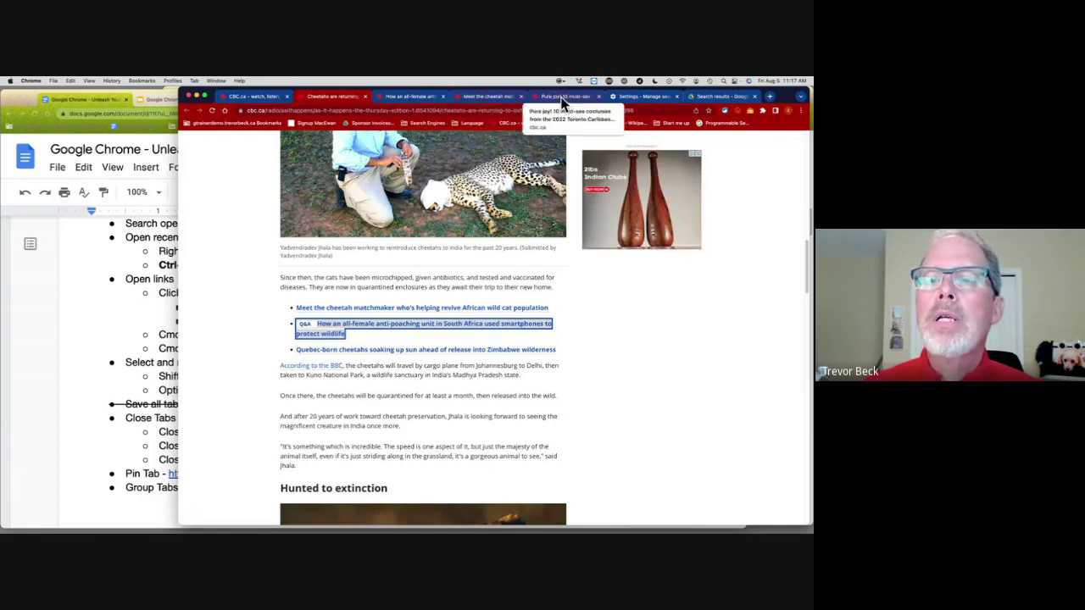
{"action": "left_click", "coordinate": [666, 285]}
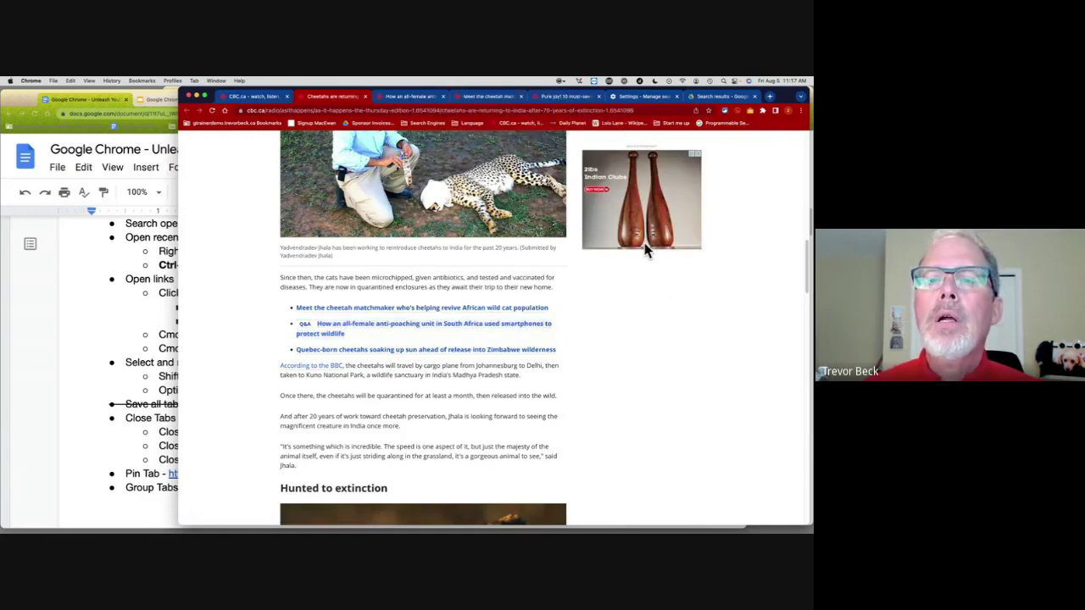
{"action": "left_click", "coordinate": [489, 97]}
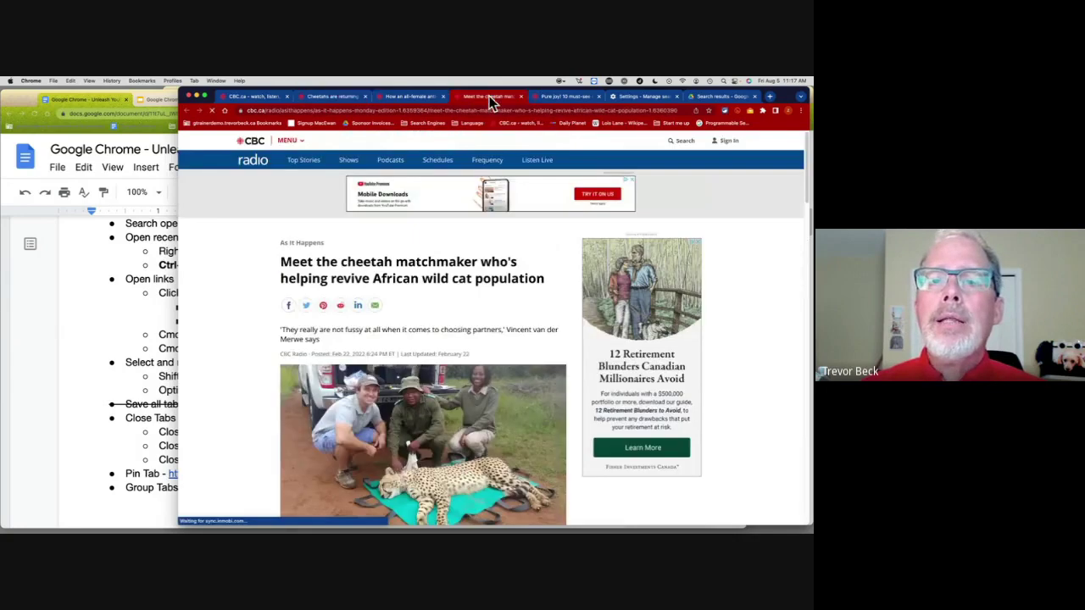
{"action": "left_click_drag", "start_coordinate": [489, 96], "coordinate": [496, 100]}
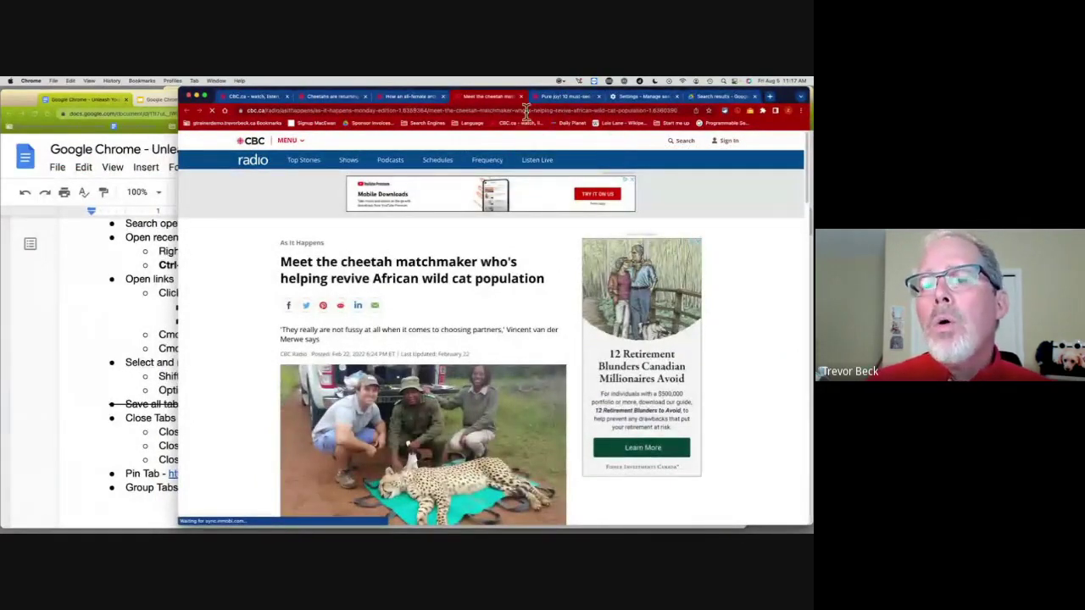
Step: Select the tabs from Cheetahs are returning through the cheetah matchmaker article together
{"action": "left_click", "coordinate": [333, 100]}
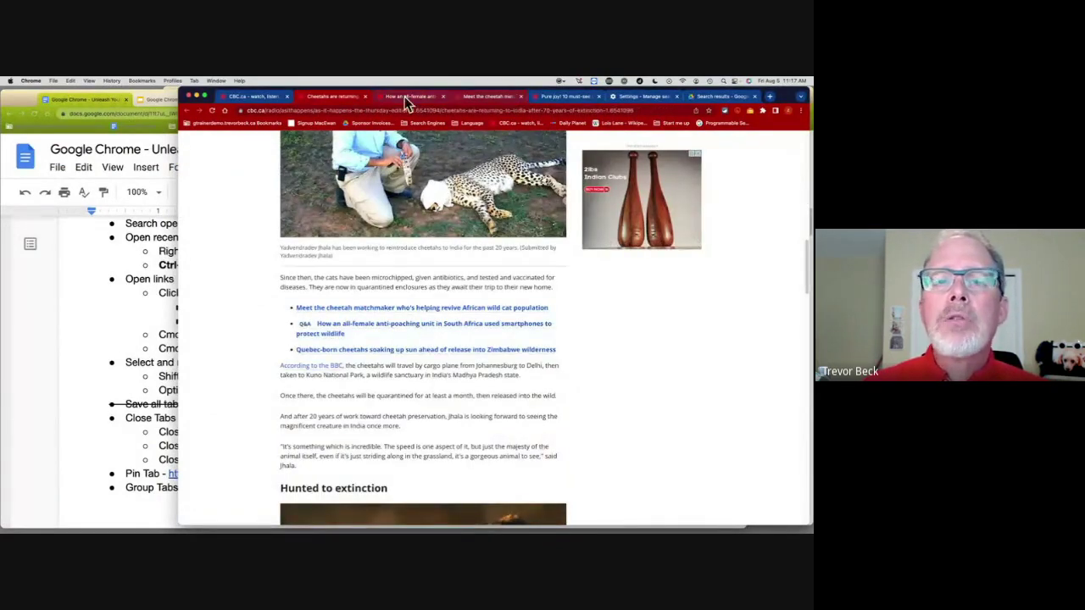
{"action": "left_click", "coordinate": [258, 98]}
{"action": "left_click", "coordinate": [334, 98]}
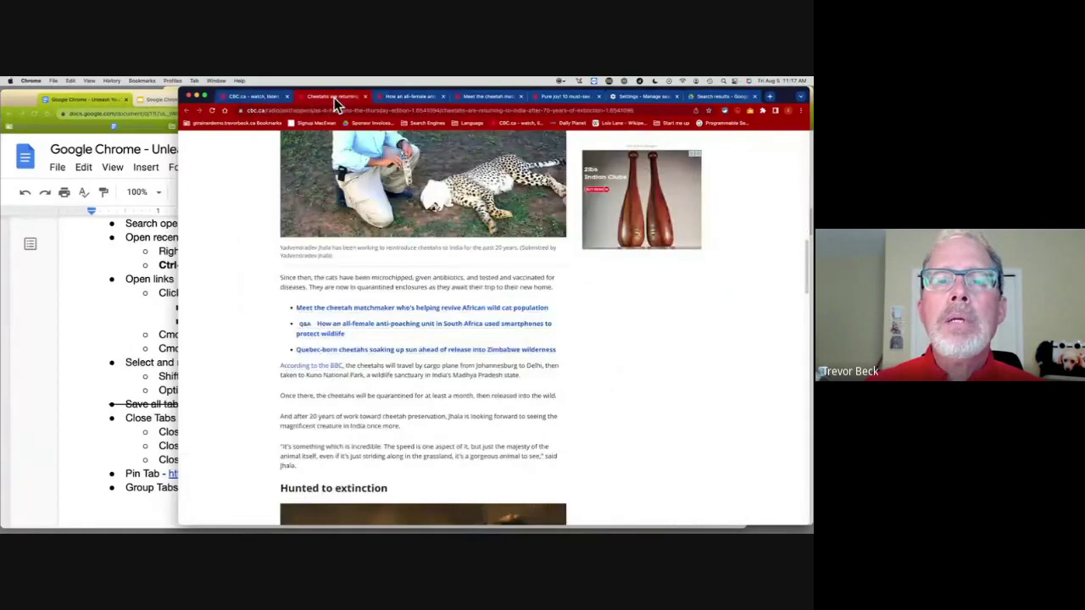
{"action": "left_click", "coordinate": [480, 98]}
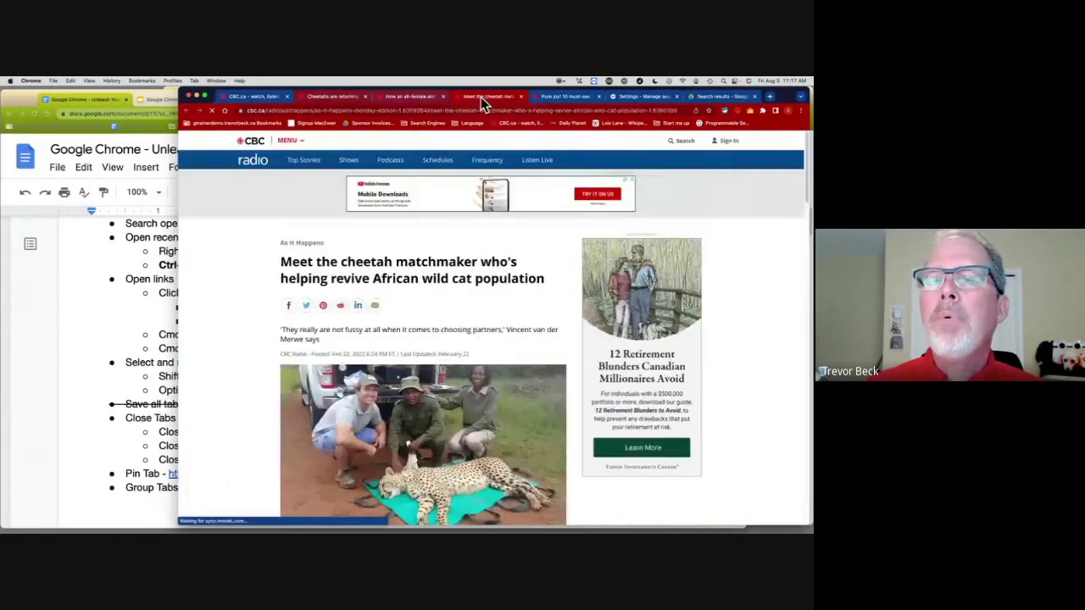
Step: Pull the selected cheetah tabs out of the tab strip and merge them back to reorder them
{"action": "left_click_drag", "start_coordinate": [480, 97], "coordinate": [405, 131]}
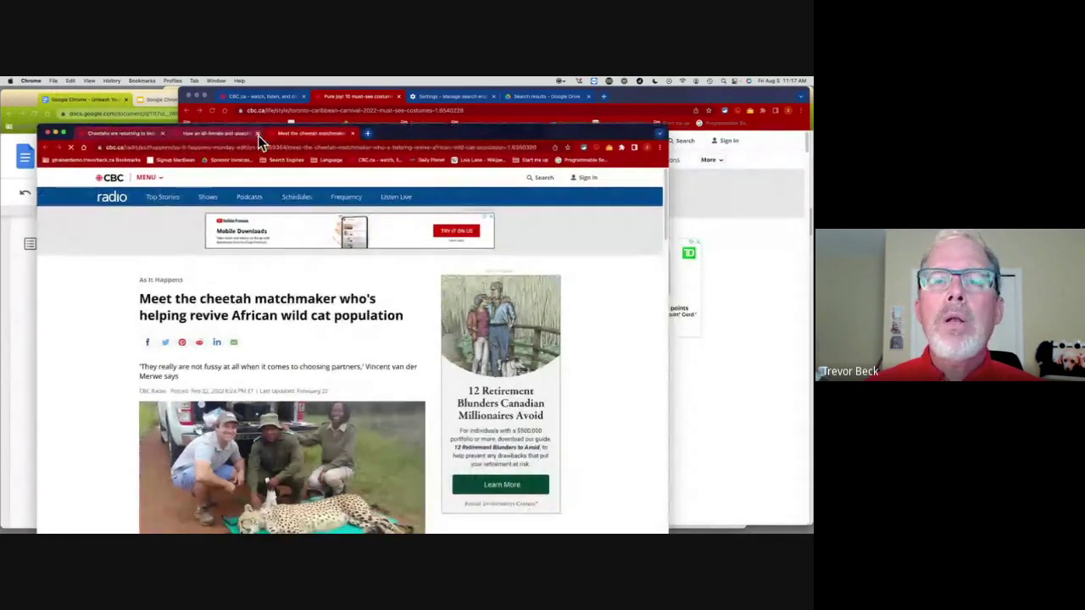
{"action": "left_click_drag", "start_coordinate": [301, 141], "coordinate": [488, 102]}
{"action": "left_click", "coordinate": [487, 101]}
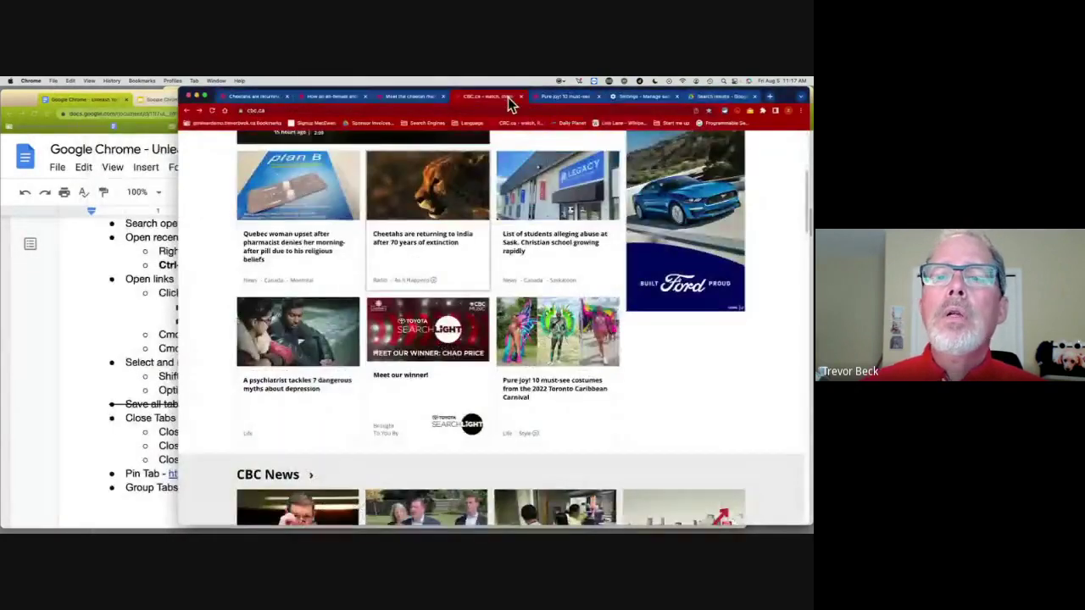
{"action": "left_click", "coordinate": [565, 96]}
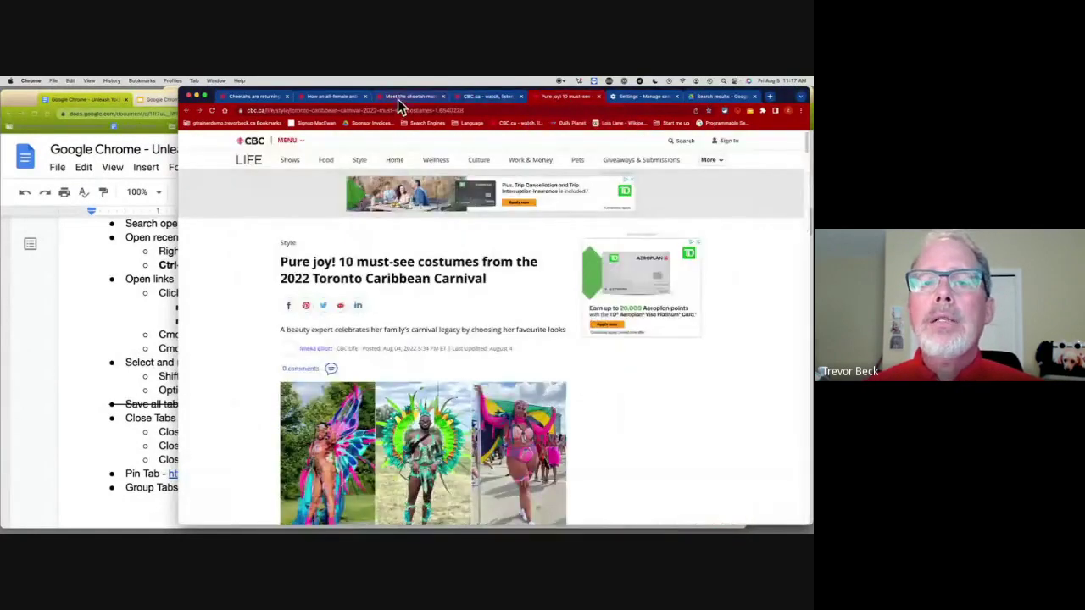
Step: Move the Cheetahs returning, matchmaker and Pure joy costume tabs into a new window near the screen top
{"action": "left_click", "coordinate": [397, 99]}
{"action": "left_click", "coordinate": [251, 99]}
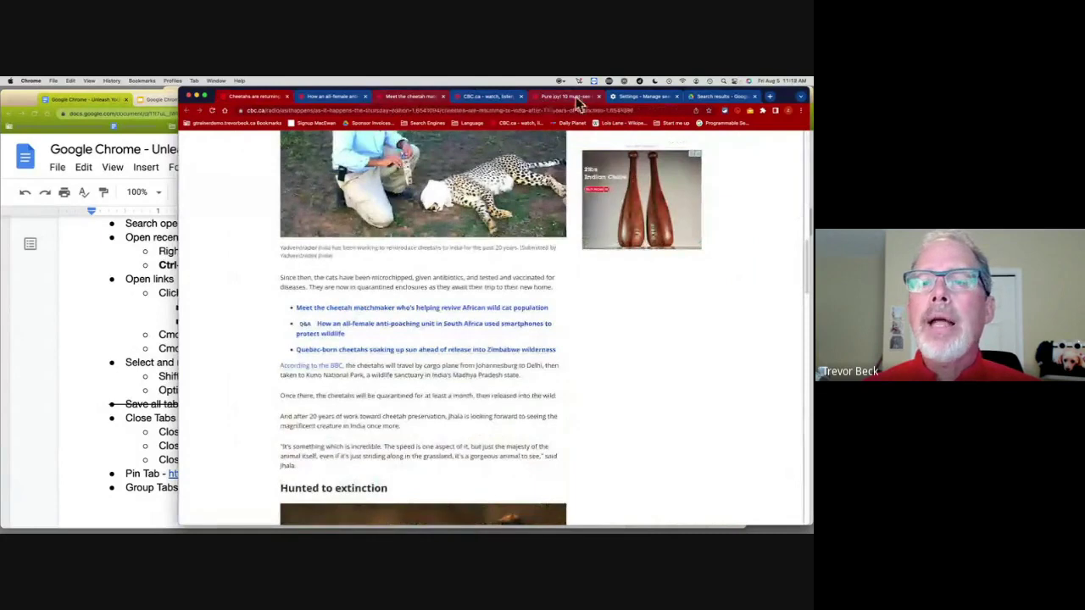
{"action": "left_click_drag", "start_coordinate": [401, 97], "coordinate": [399, 177]}
{"action": "left_click_drag", "start_coordinate": [542, 179], "coordinate": [555, 111]}
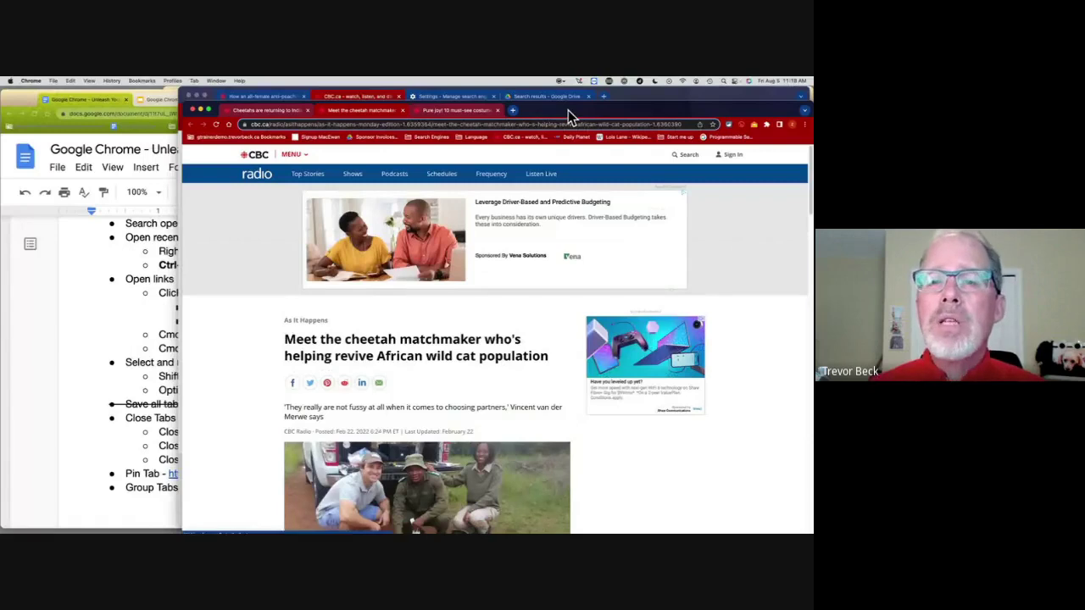
Step: Bookmark all the cheetah window's tabs, typing 'Cheetah research' as the folder name
{"action": "left_click_drag", "start_coordinate": [567, 110], "coordinate": [499, 107]}
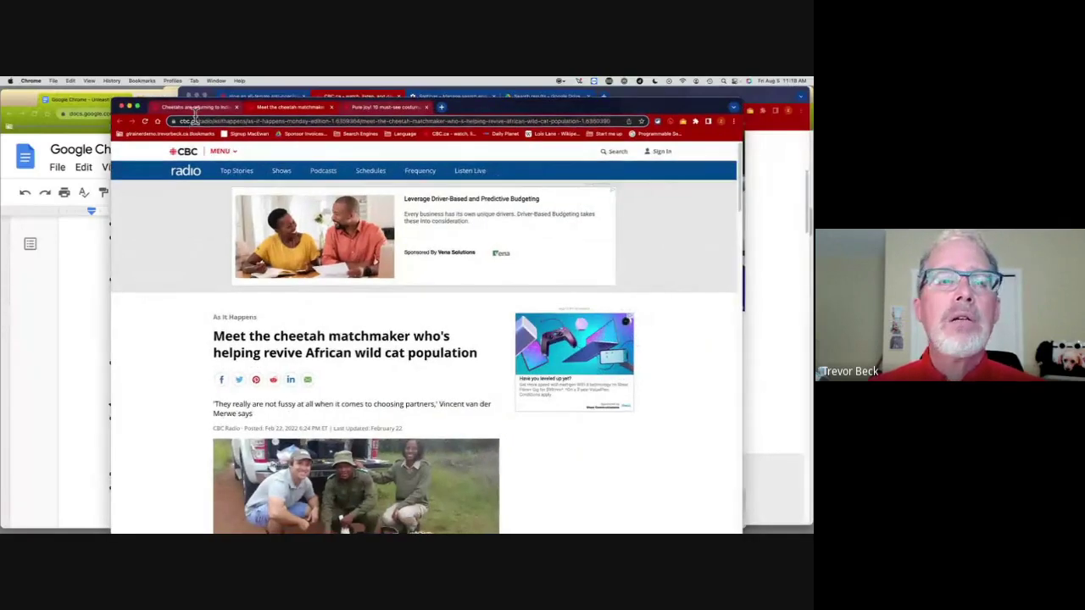
{"action": "left_click", "coordinate": [142, 81]}
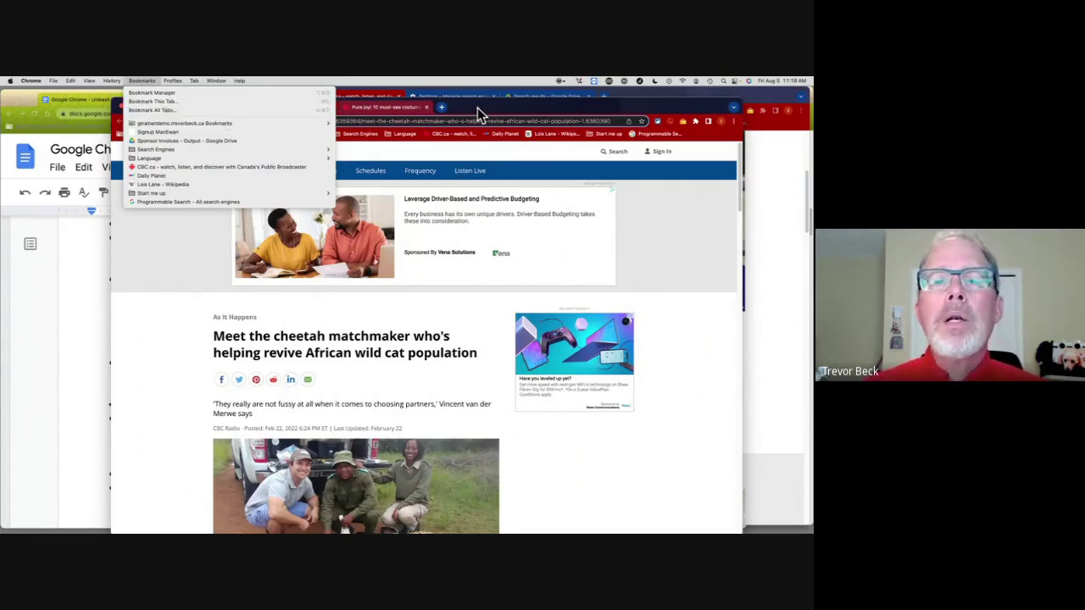
{"action": "left_click_drag", "start_coordinate": [477, 107], "coordinate": [403, 93]}
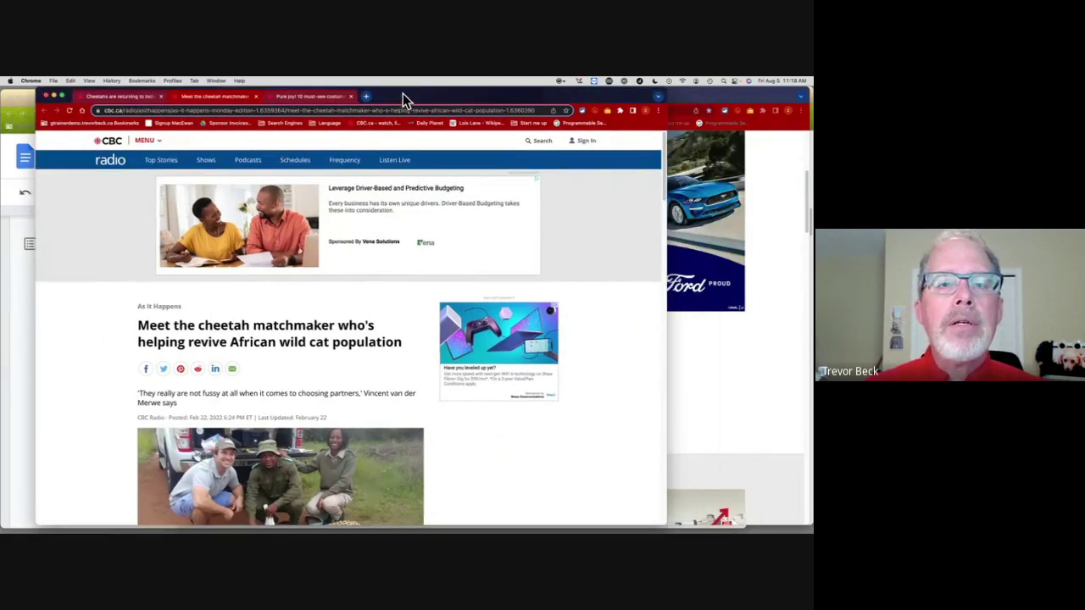
{"action": "left_click", "coordinate": [175, 80]}
{"action": "mouse_move", "coordinate": [137, 79]}
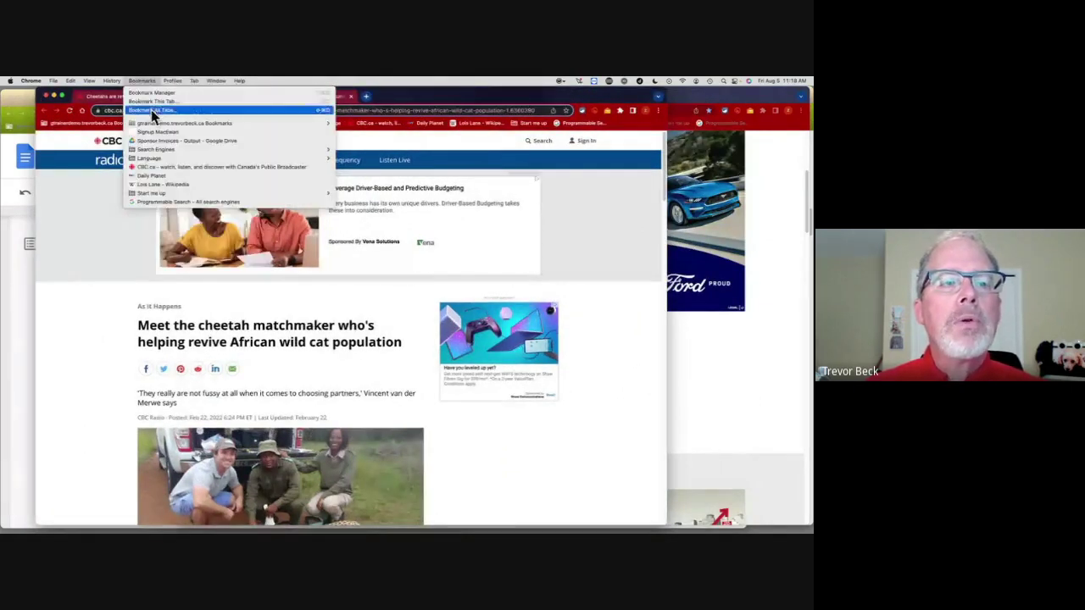
{"action": "left_click", "coordinate": [151, 109]}
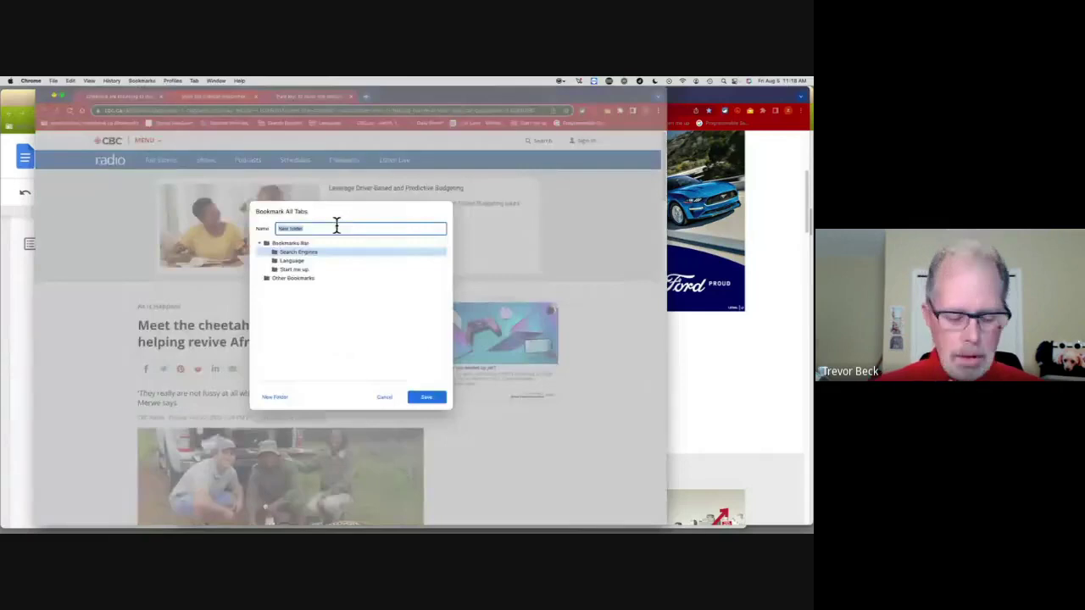
{"action": "type", "text": "Cheetah research"}
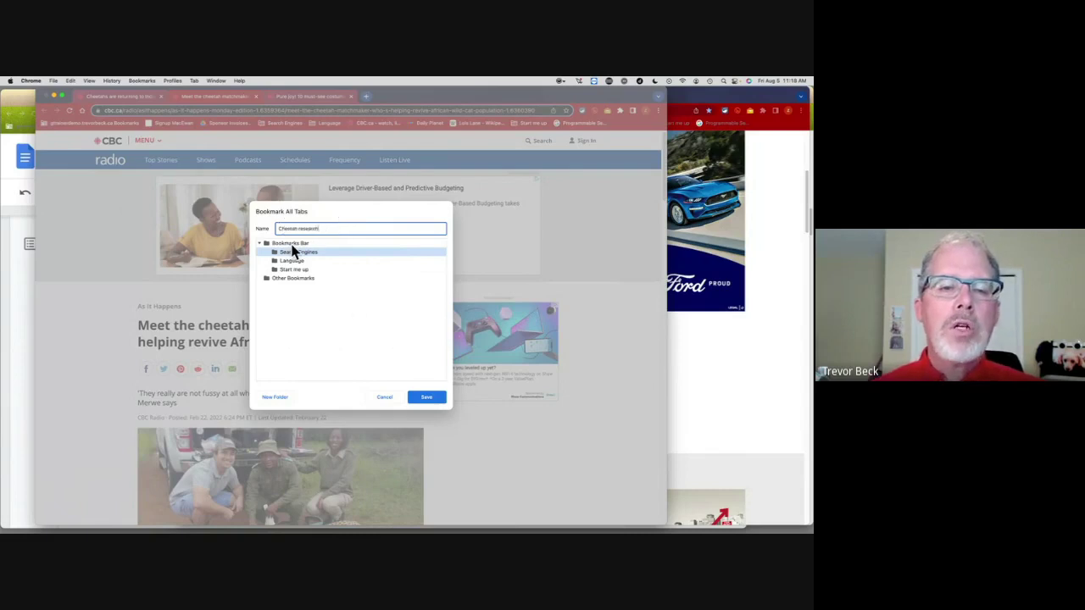
Step: Save the Cheetah research folder and check it inside the Search Engines bookmark folder
{"action": "left_click", "coordinate": [426, 397]}
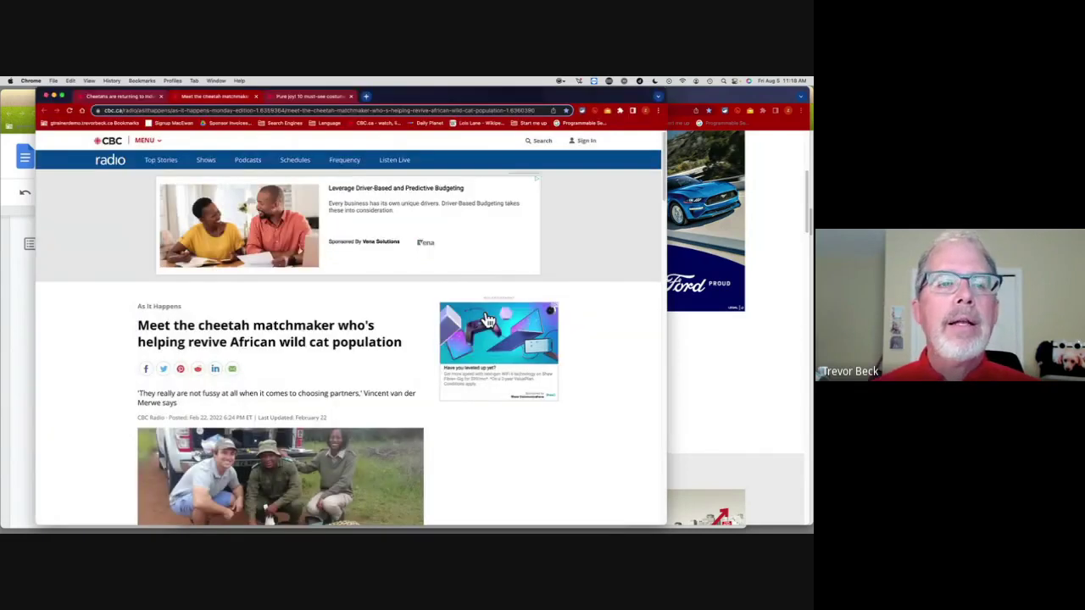
{"action": "left_click", "coordinate": [286, 124]}
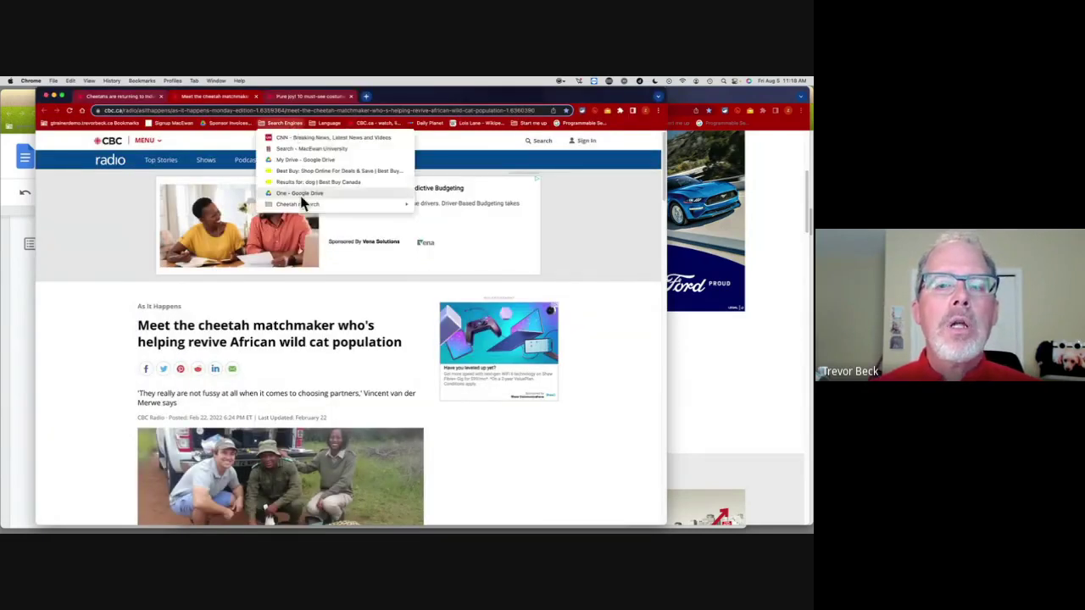
{"action": "mouse_move", "coordinate": [303, 207]}
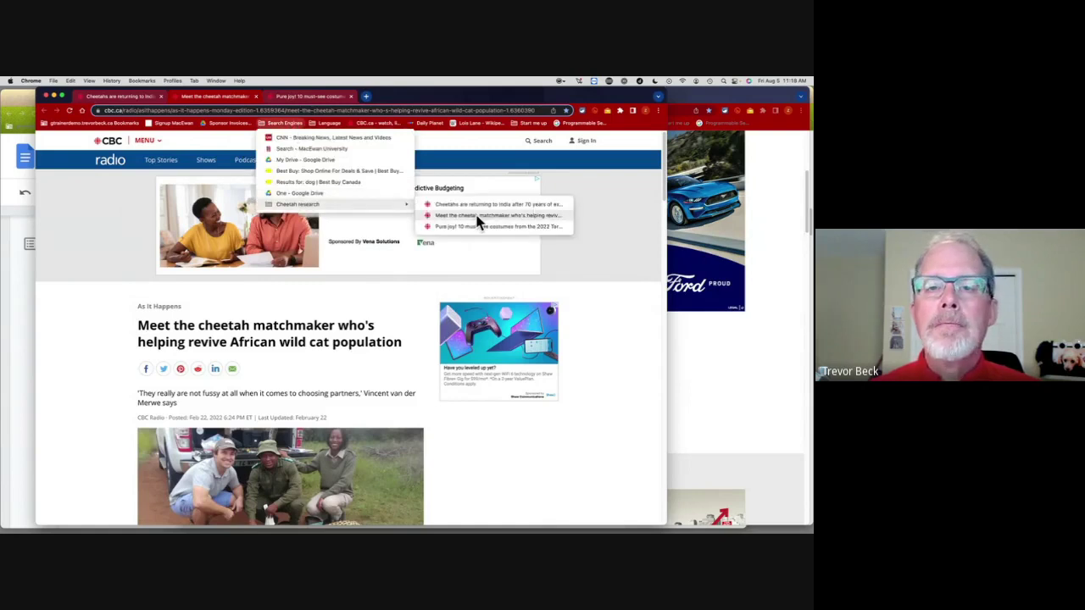
{"action": "left_click", "coordinate": [46, 96]}
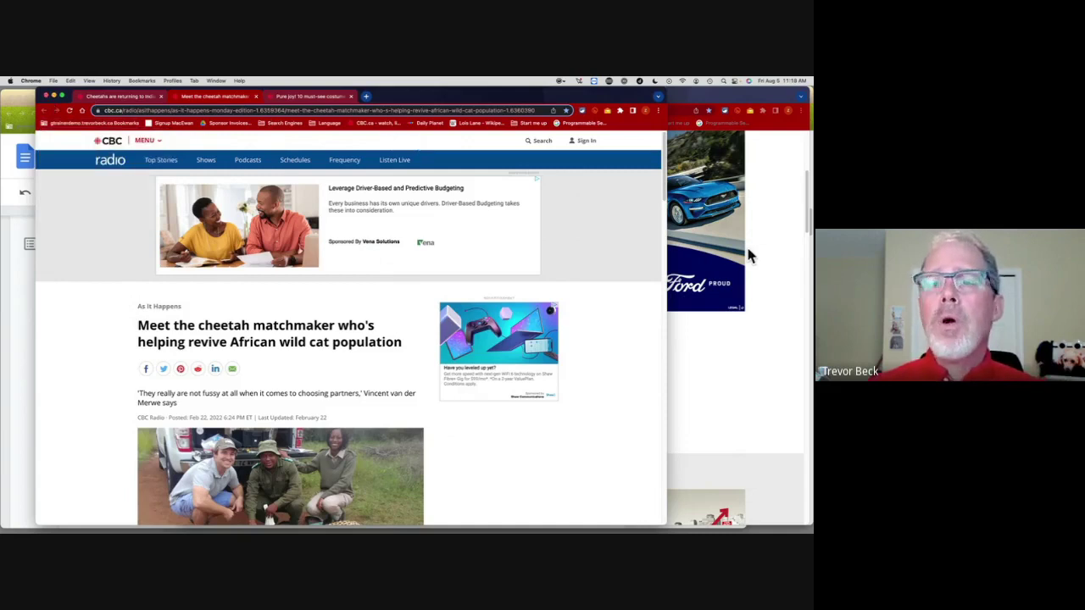
Step: Close the separate cheetah window, view the Cheetah research folder's options, and show the Settings tab
{"action": "left_click", "coordinate": [47, 96]}
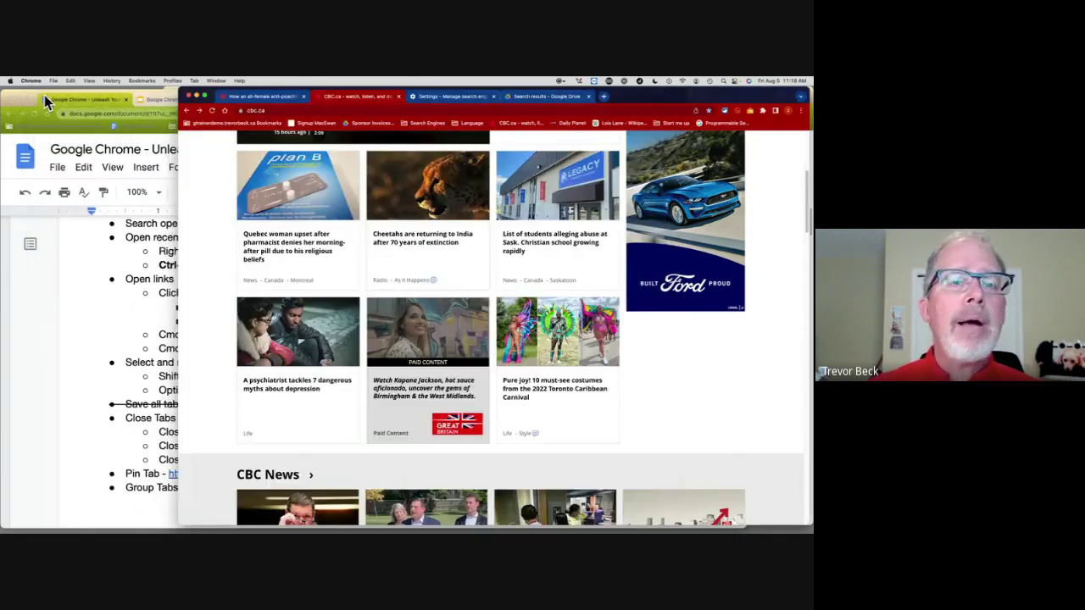
{"action": "left_click", "coordinate": [406, 125]}
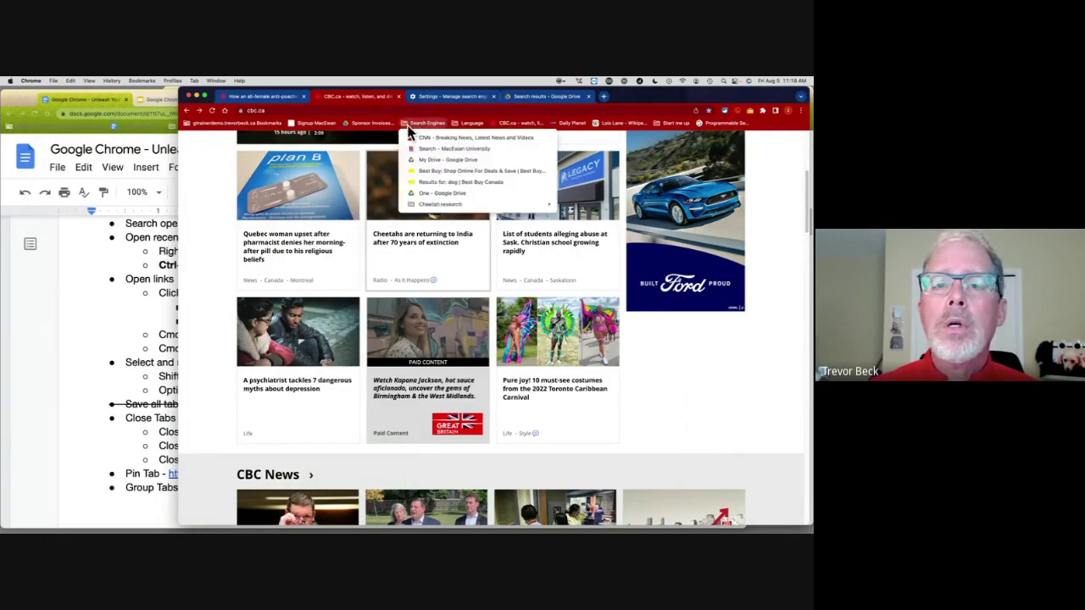
{"action": "right_click", "coordinate": [450, 209]}
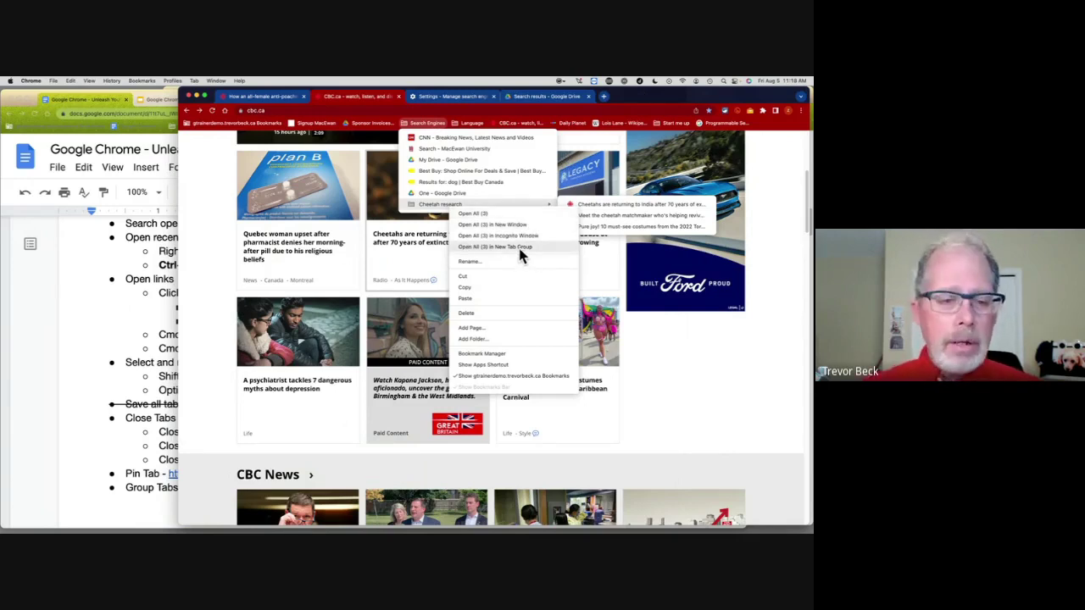
{"action": "left_click", "coordinate": [709, 361]}
{"action": "left_click", "coordinate": [443, 96]}
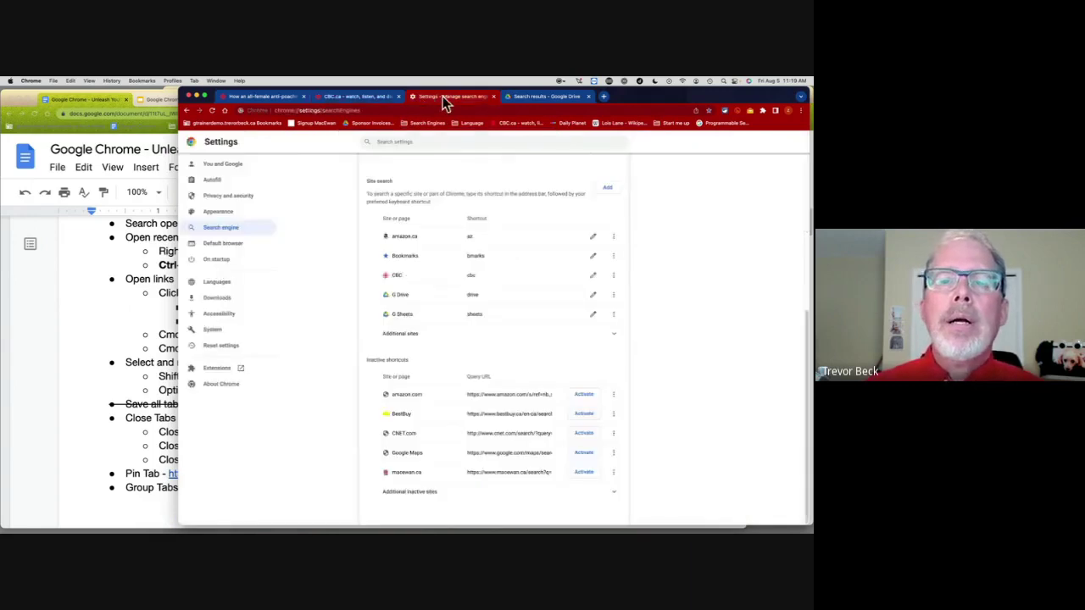
Step: Add the CBC anti-poaching article, CBC.ca and Settings tabs to a new tab group
{"action": "left_click", "coordinate": [265, 95]}
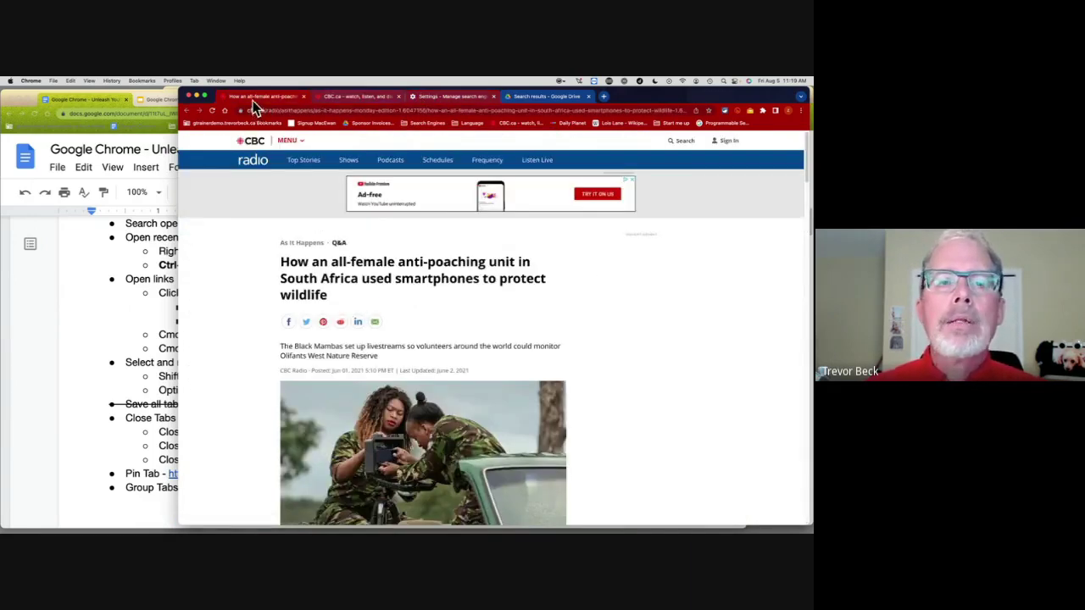
{"action": "right_click", "coordinate": [255, 102]}
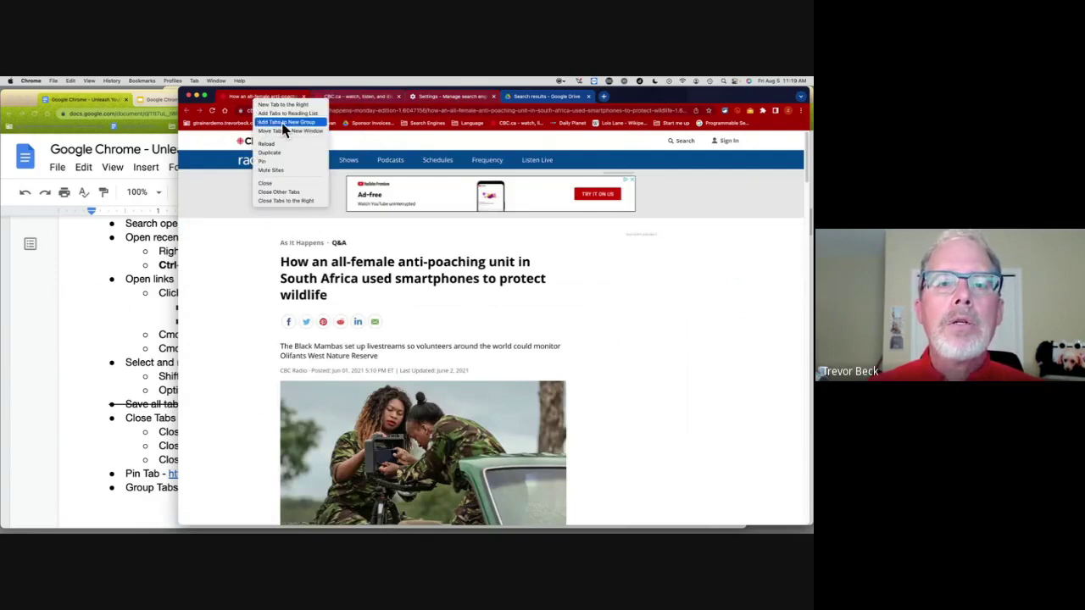
{"action": "left_click", "coordinate": [284, 125]}
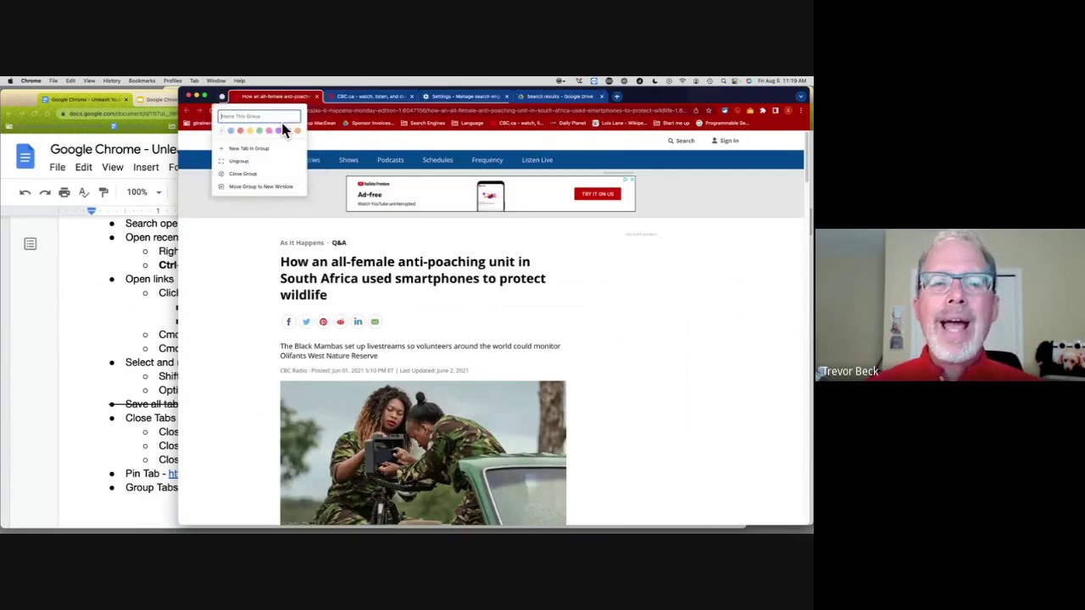
{"action": "key", "text": "Escape"}
Step: Collapse and expand the new tab group twice
{"action": "left_click", "coordinate": [221, 97]}
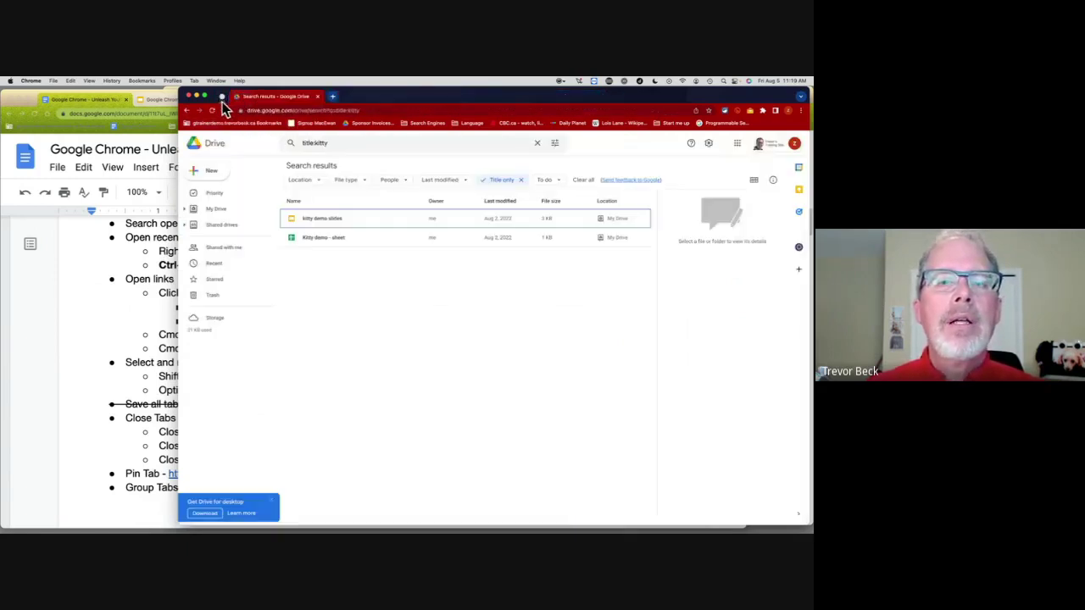
{"action": "left_click", "coordinate": [222, 98]}
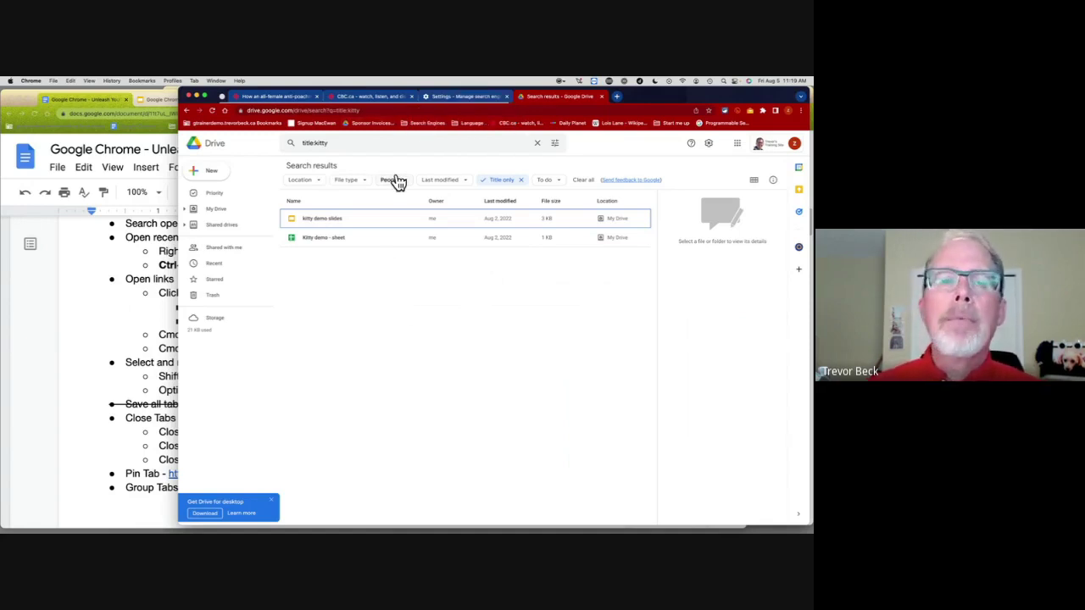
{"action": "left_click", "coordinate": [222, 97]}
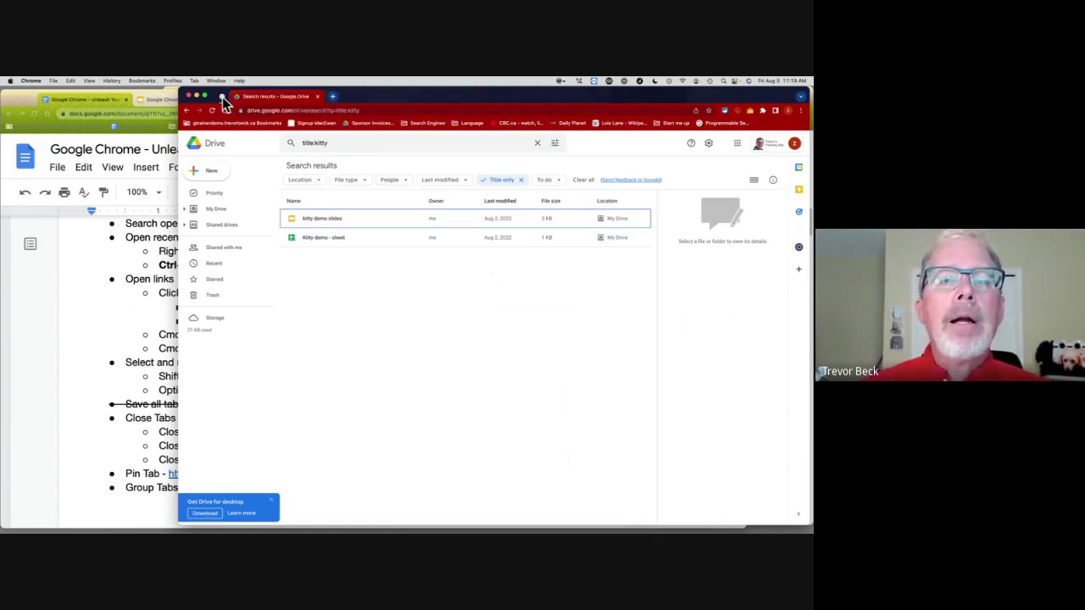
{"action": "left_click", "coordinate": [222, 97]}
Step: Scroll the Docs tab-tips outline, then bring Chrome forward showing the CBC.ca home page tab
{"action": "left_click", "coordinate": [149, 312]}
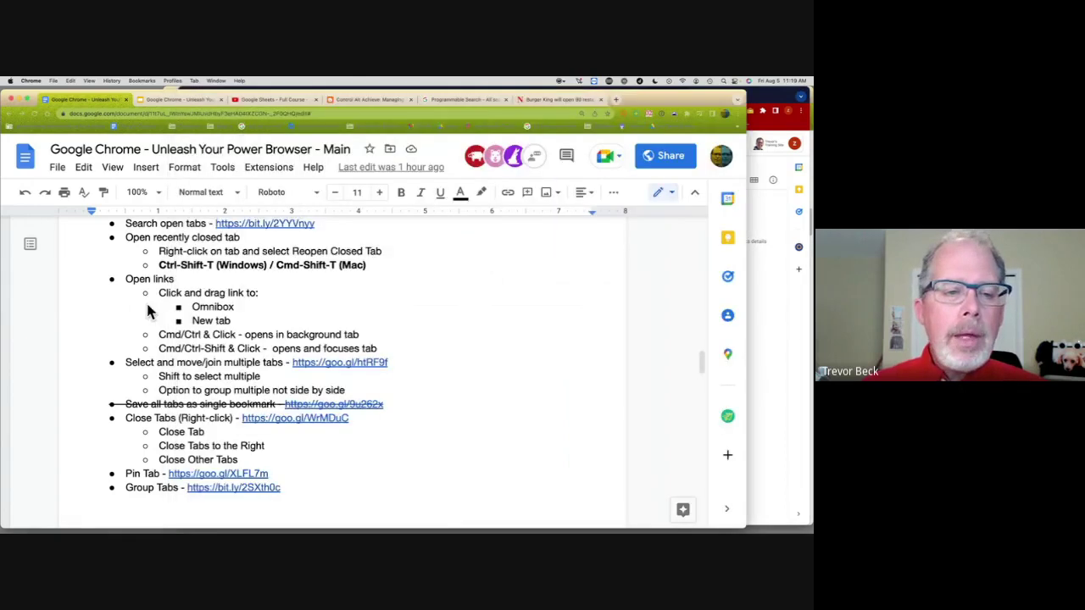
{"action": "scroll", "coordinate": [145, 292], "scroll_direction": "down", "scroll_amount": 2}
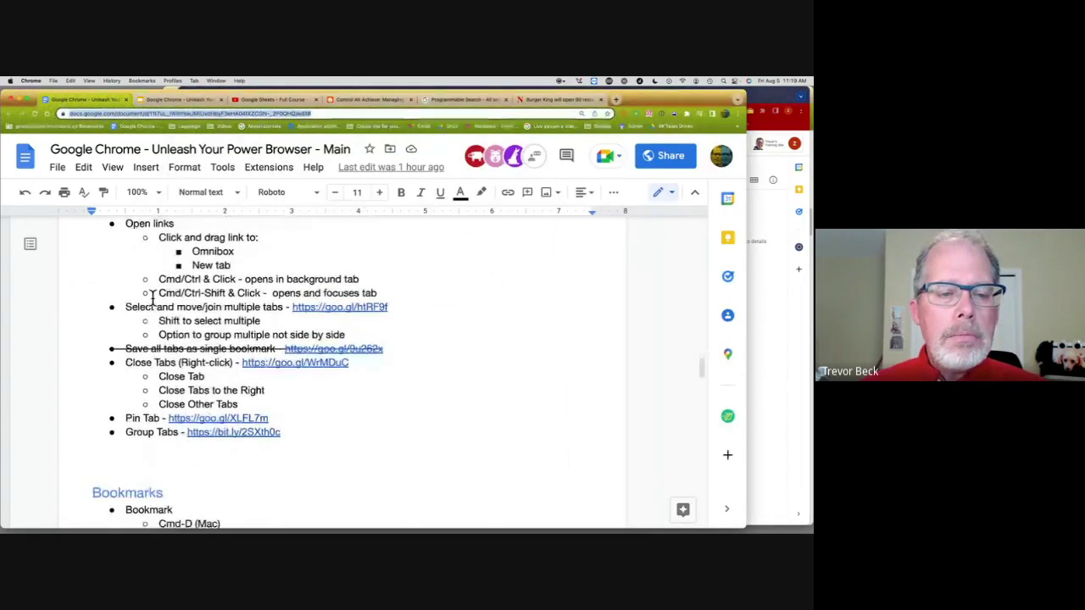
{"action": "left_click", "coordinate": [769, 226]}
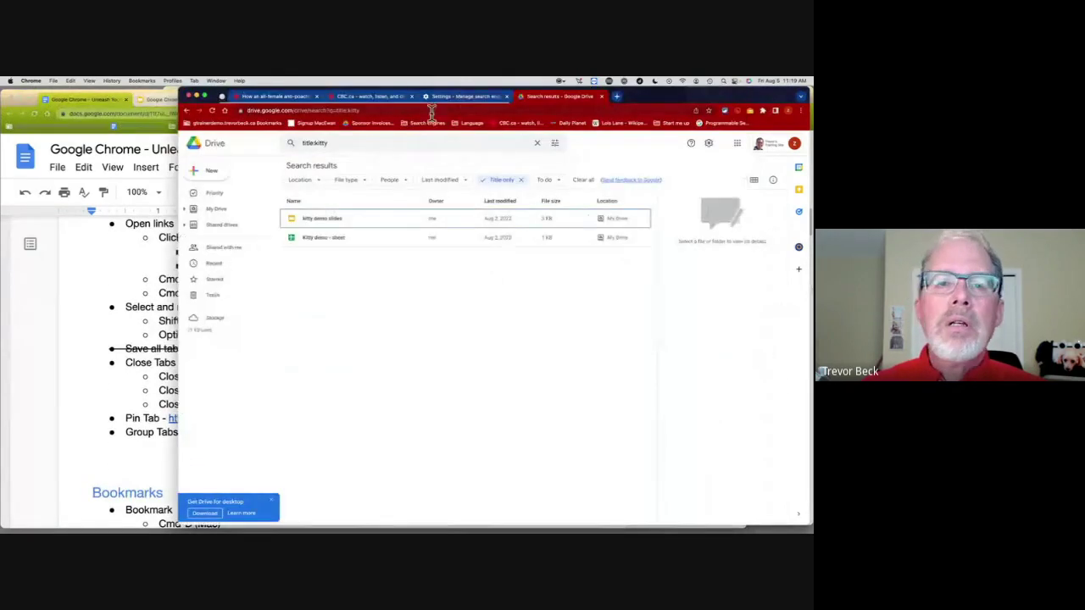
{"action": "left_click", "coordinate": [461, 97]}
{"action": "left_click", "coordinate": [373, 97]}
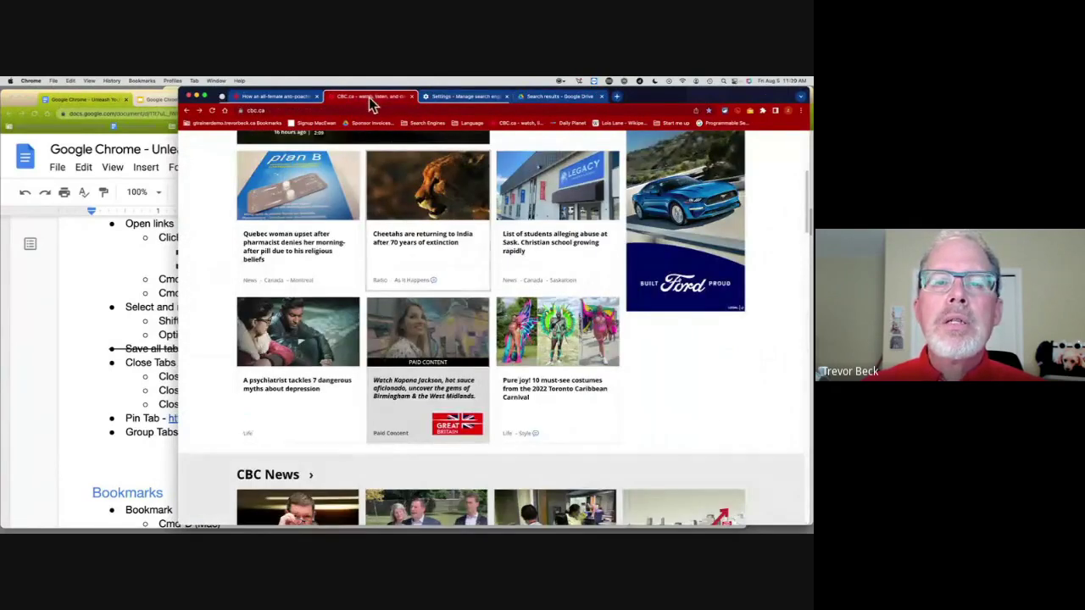
Step: Close all tabs to the right of the CBC.ca tab
{"action": "right_click", "coordinate": [371, 100]}
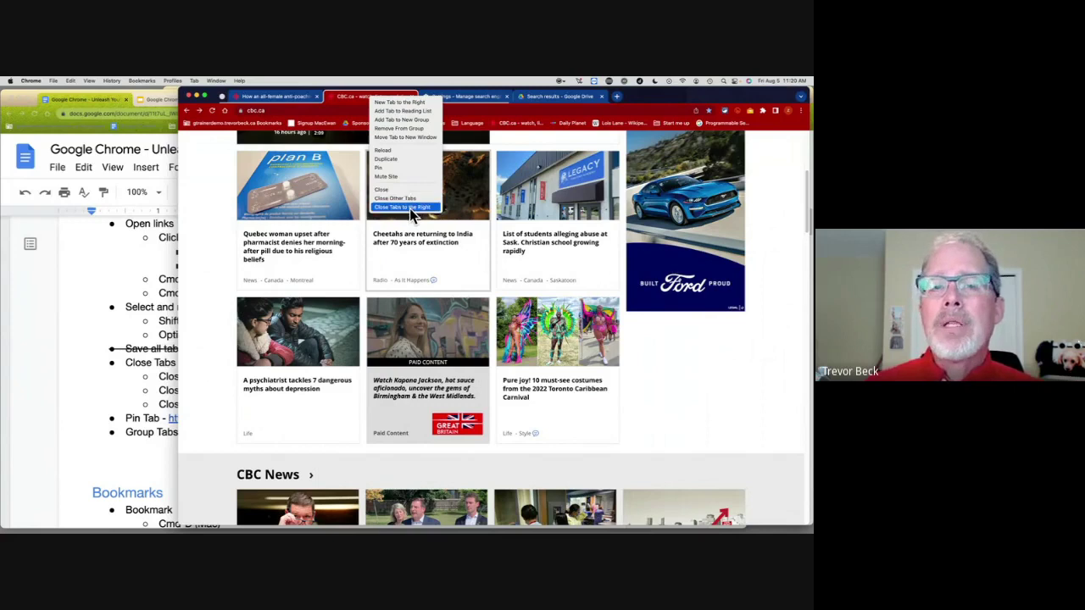
{"action": "left_click", "coordinate": [410, 209]}
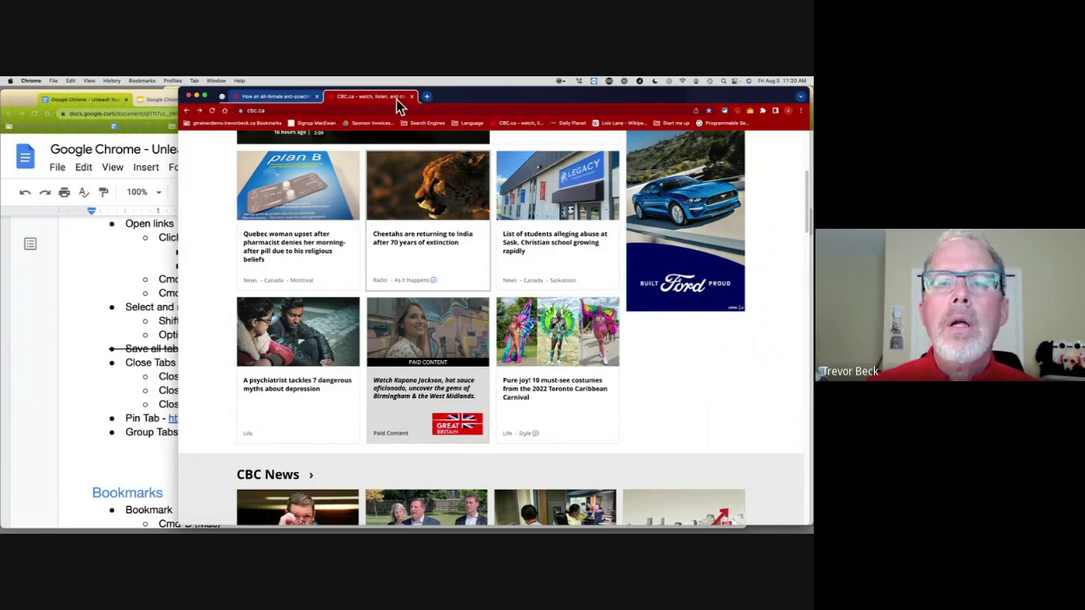
Step: Open the Cheetahs, Sask. school, Quebec woman and psychiatrist stories in background tabs
{"action": "left_click", "coordinate": [436, 245], "text": "super"}
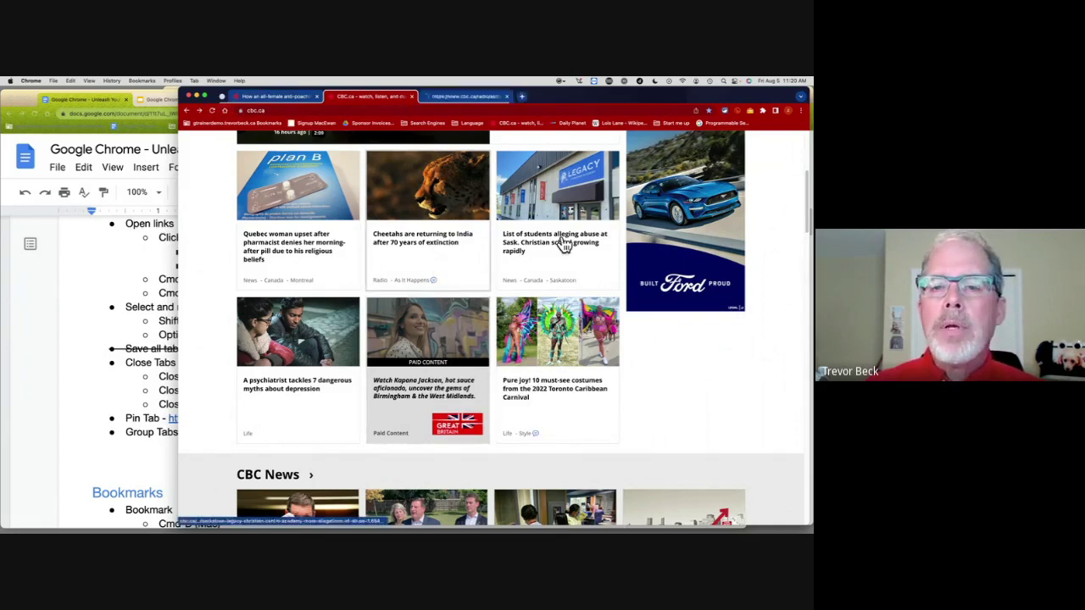
{"action": "left_click", "coordinate": [560, 243], "text": "super"}
{"action": "left_click", "coordinate": [291, 254], "text": "super"}
{"action": "left_click", "coordinate": [310, 389], "text": "super"}
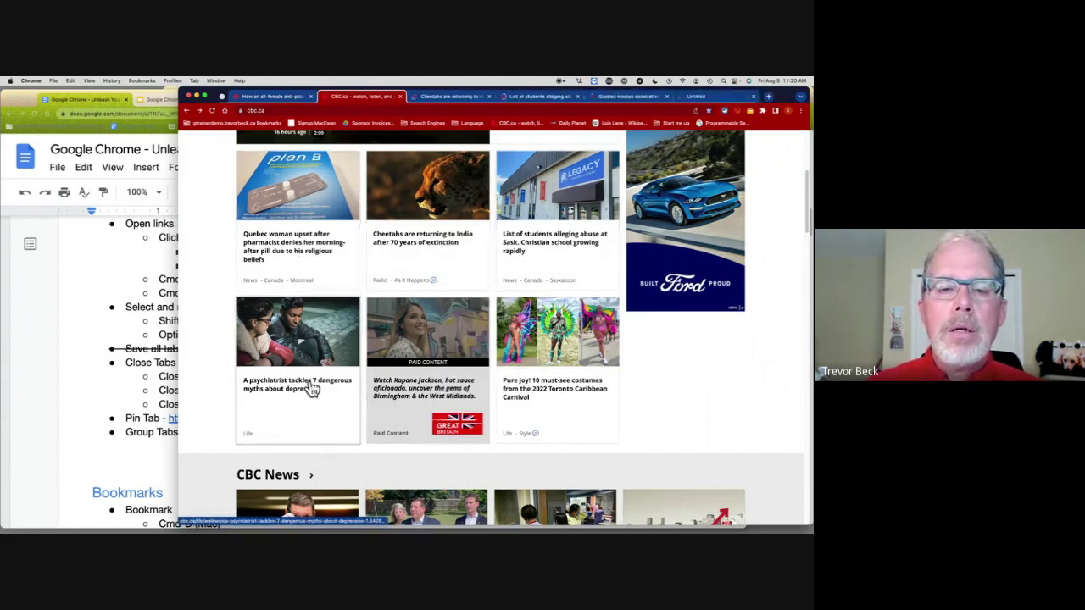
Step: Pin the Cheetahs are returning to India tab
{"action": "left_click", "coordinate": [438, 100]}
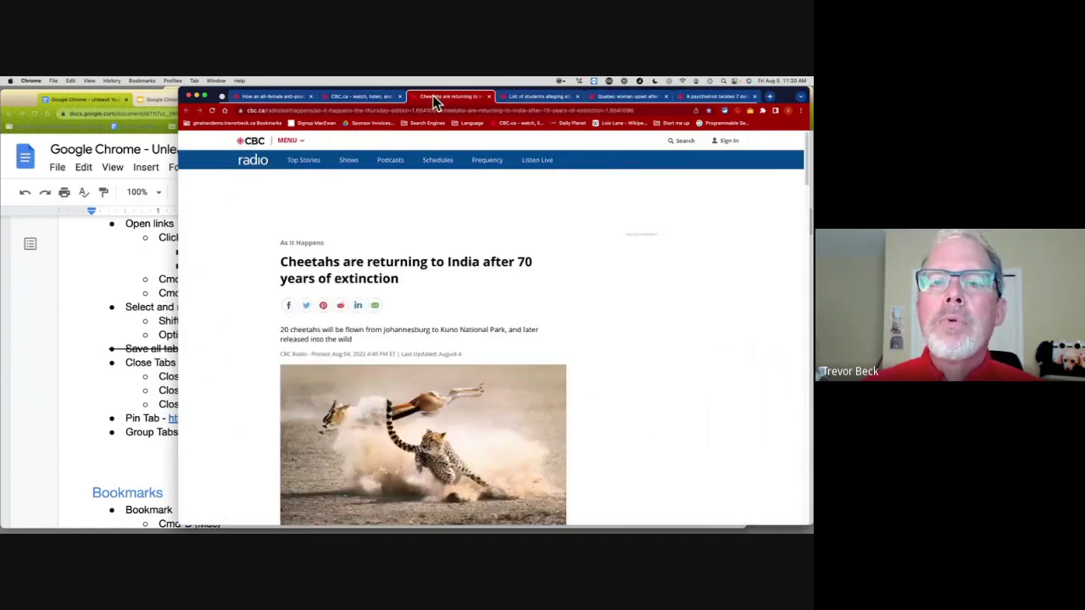
{"action": "right_click", "coordinate": [452, 98]}
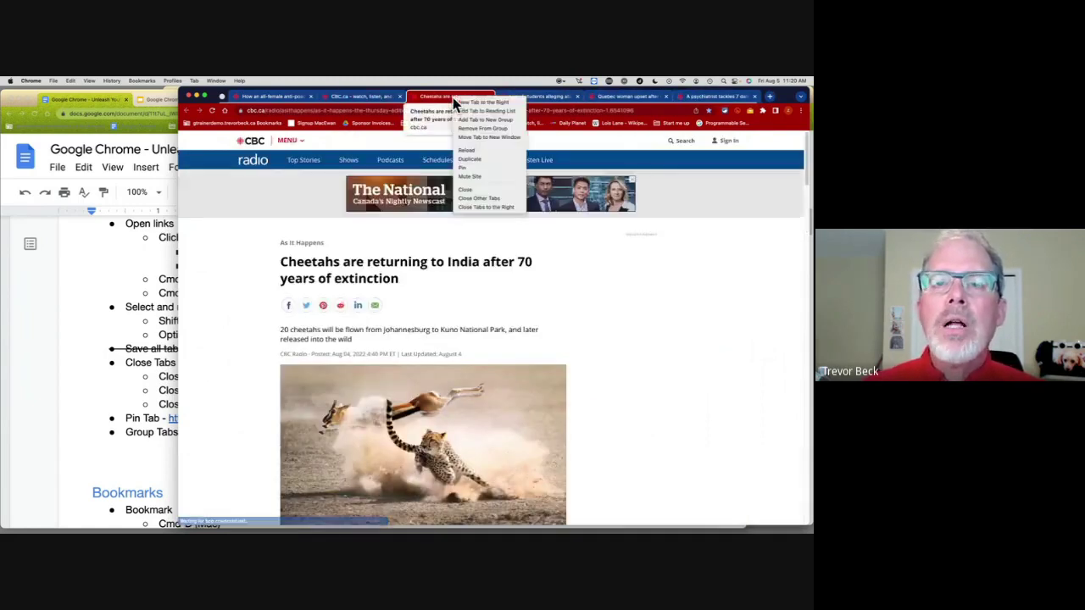
{"action": "left_click", "coordinate": [474, 168]}
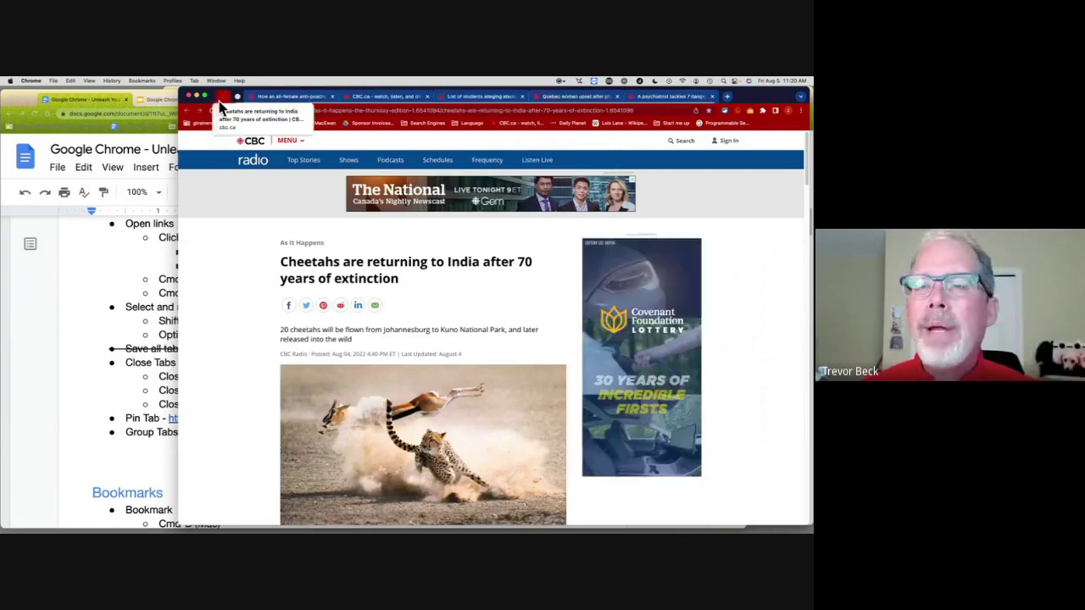
Step: Browse the tab search list of open and recently closed tabs, then return to the Docs course notes
{"action": "left_click", "coordinate": [801, 97]}
{"action": "left_click", "coordinate": [801, 97]}
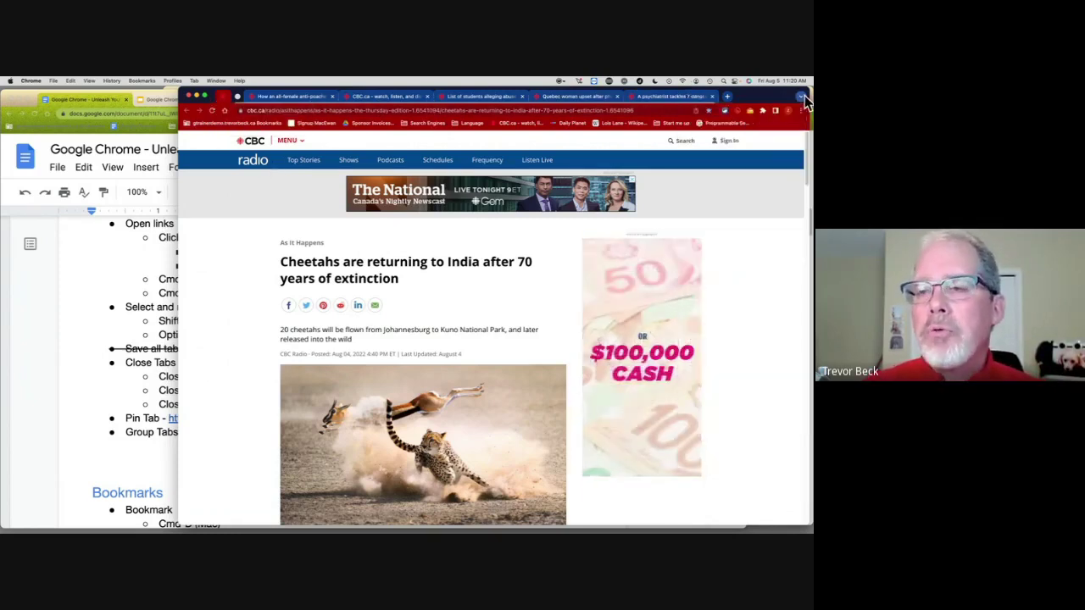
{"action": "left_click", "coordinate": [800, 97]}
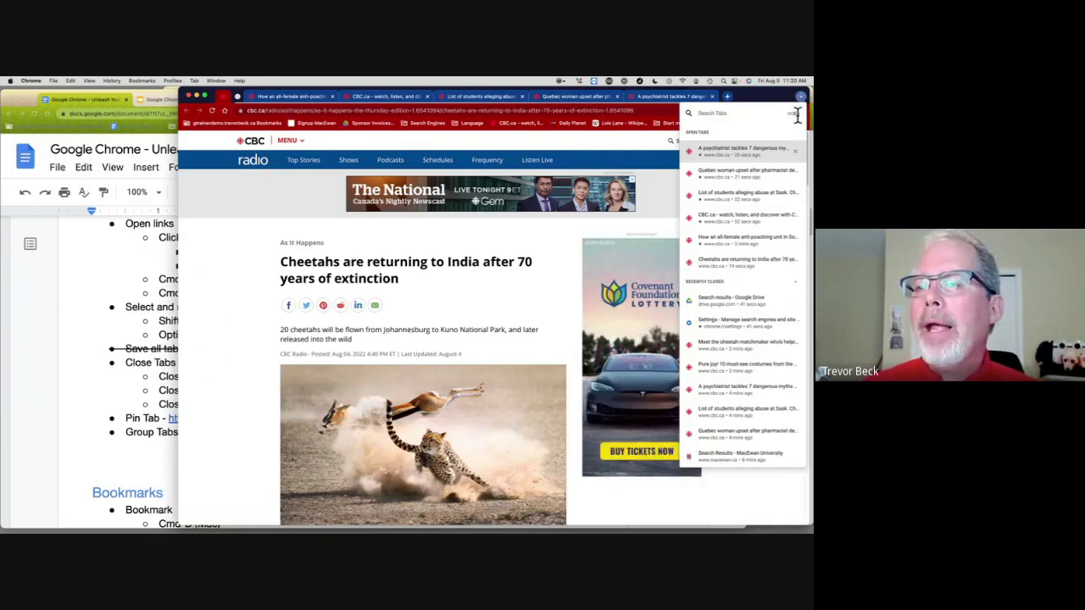
{"action": "left_click", "coordinate": [773, 95]}
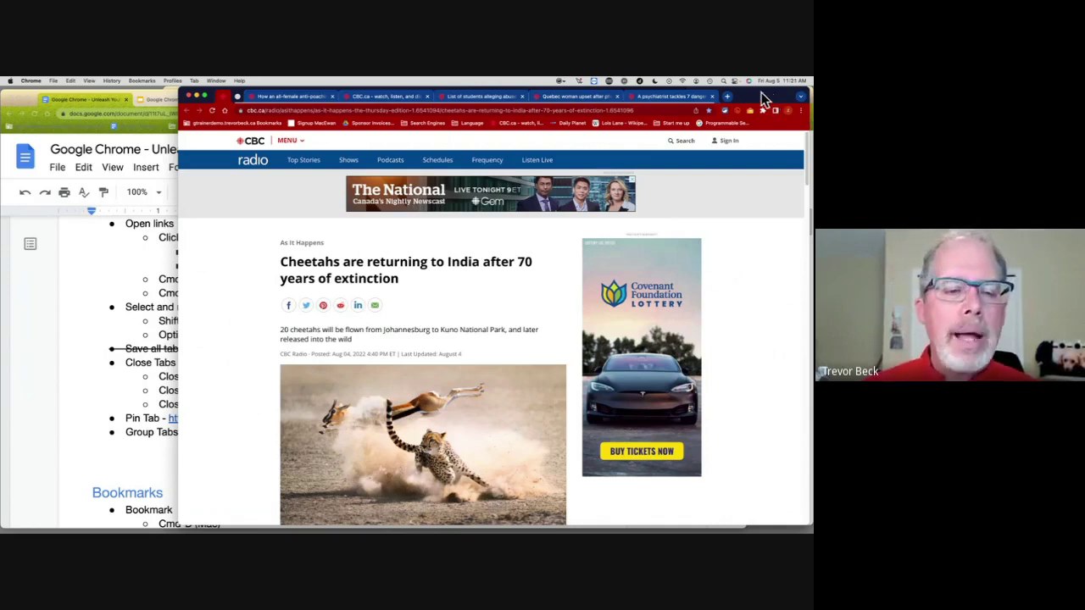
{"action": "left_click", "coordinate": [116, 284]}
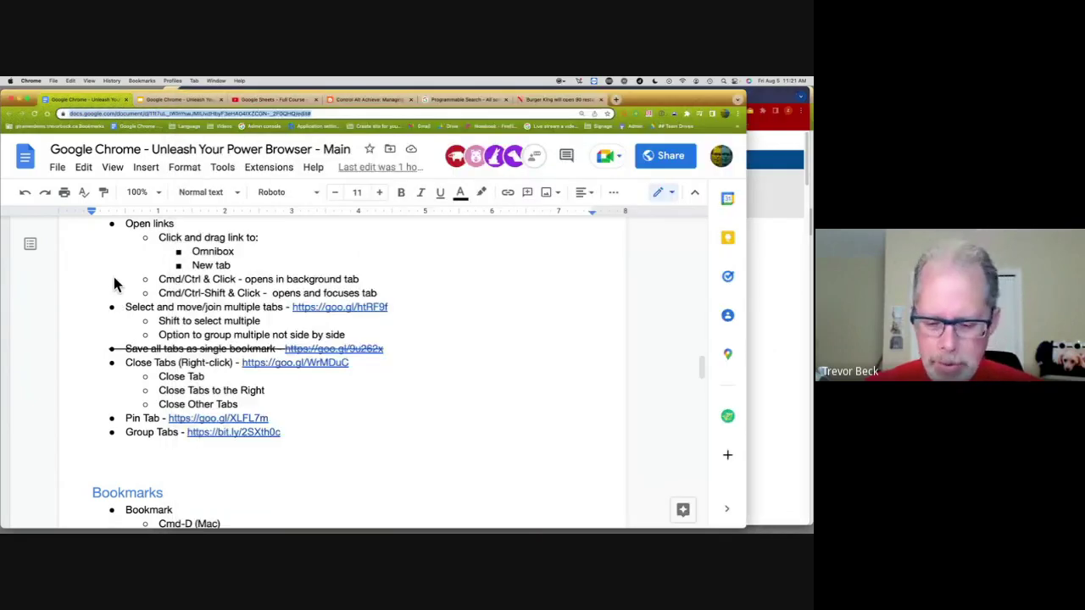
Step: Scroll the Docs outline down to the Bookmarks section
{"action": "scroll", "coordinate": [114, 279], "scroll_direction": "down", "scroll_amount": 1}
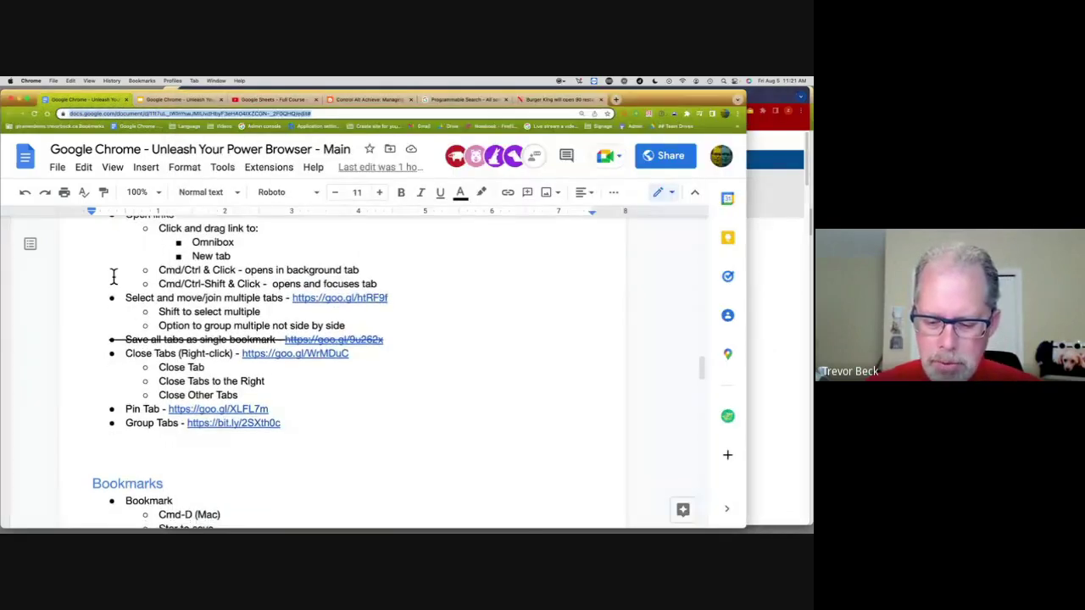
{"action": "scroll", "coordinate": [114, 277], "scroll_direction": "down", "scroll_amount": 1}
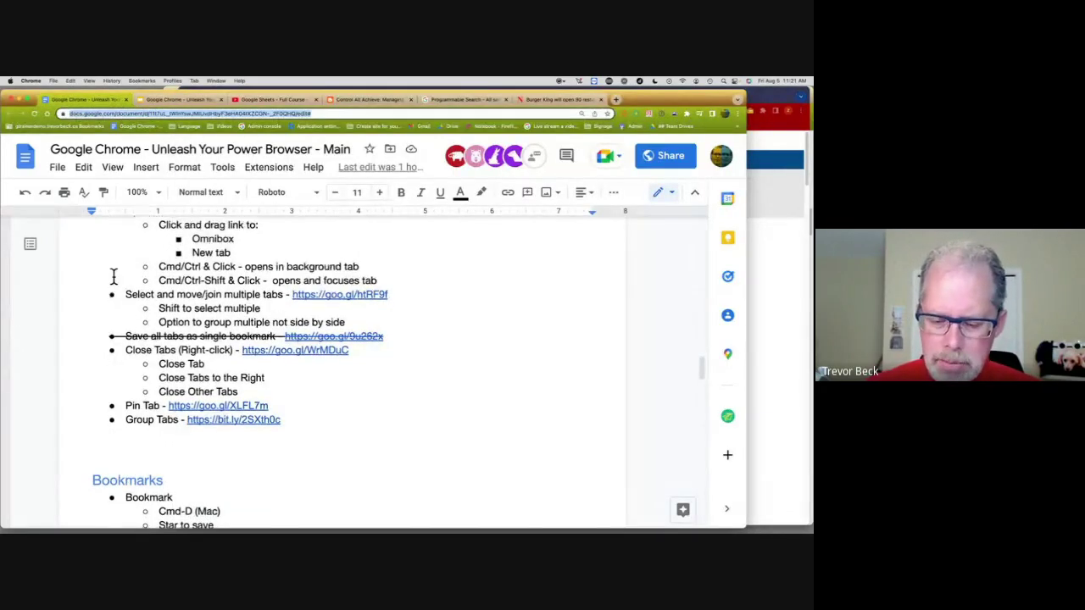
{"action": "scroll", "coordinate": [113, 277], "scroll_direction": "down", "scroll_amount": 2}
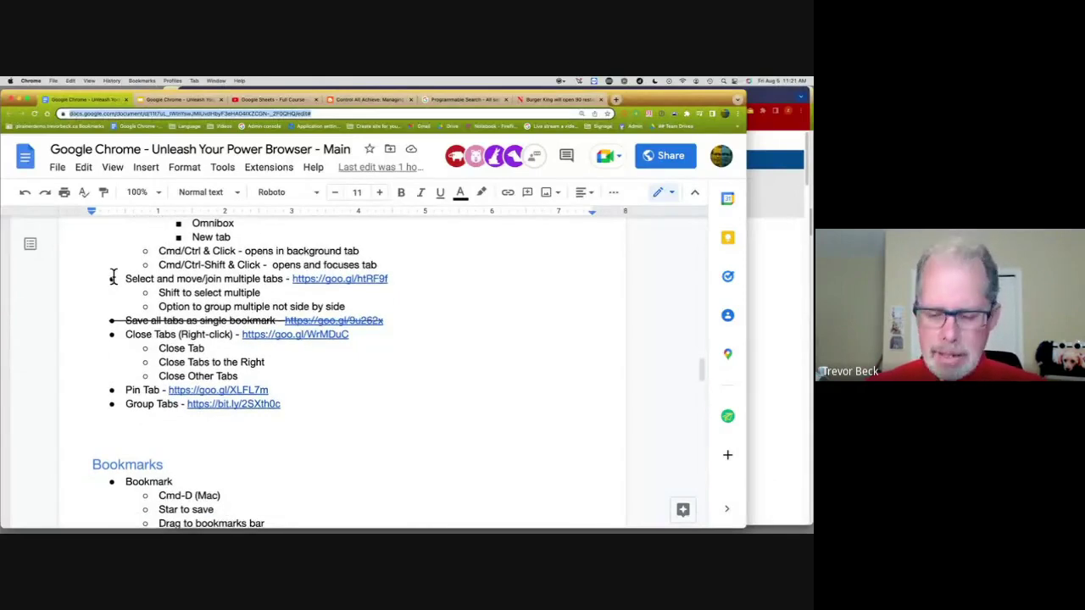
{"action": "scroll", "coordinate": [114, 277], "scroll_direction": "down", "scroll_amount": 5}
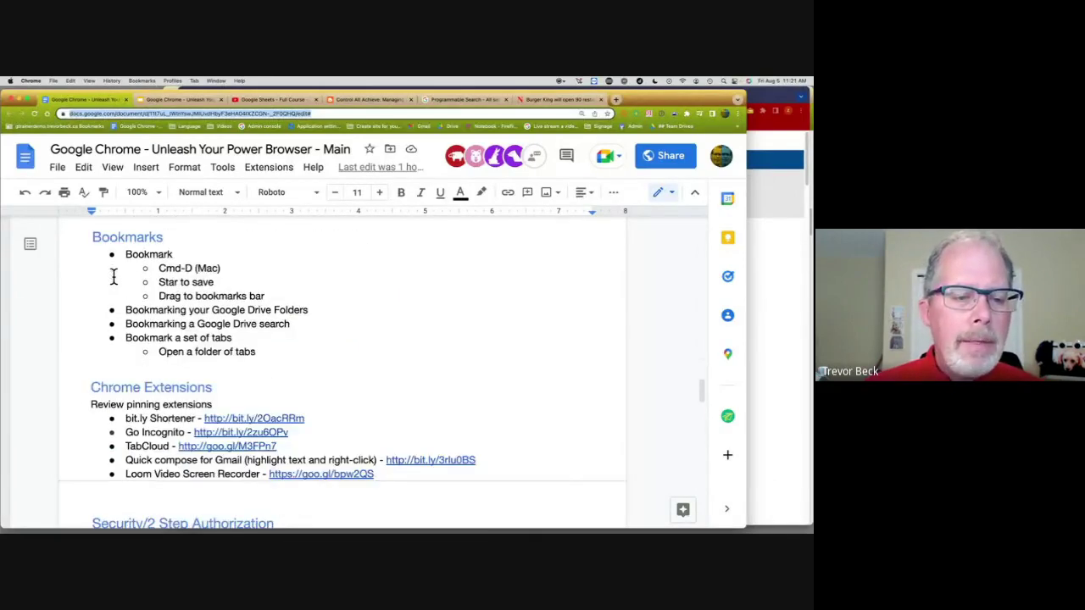
{"action": "scroll", "coordinate": [307, 282], "scroll_direction": "down", "scroll_amount": 2}
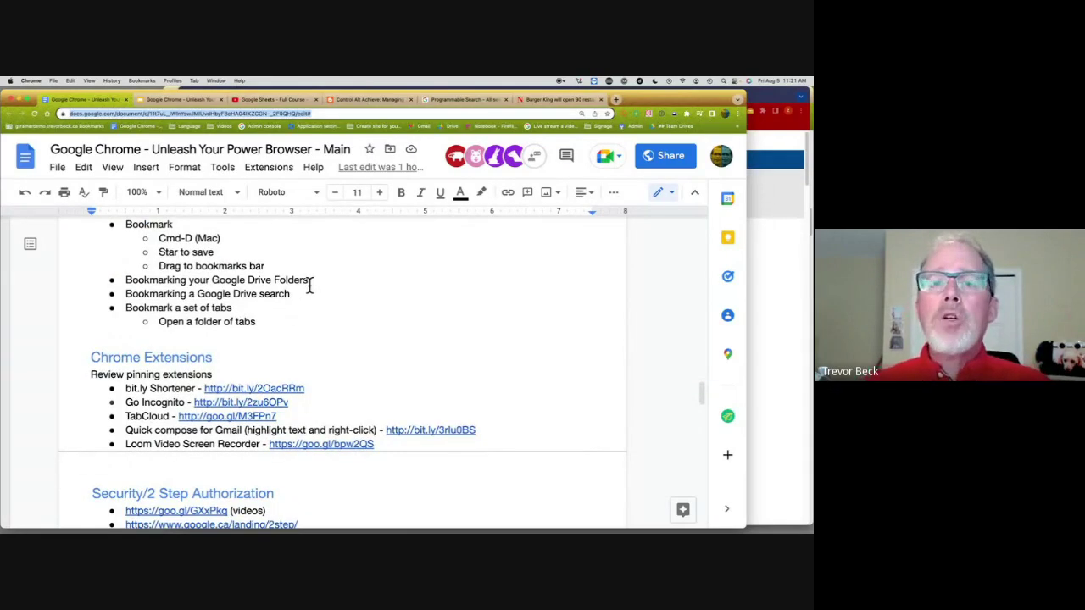
Step: In the CBC article browser window, go to drive.google.com by entering 'drive' in the address bar
{"action": "left_click", "coordinate": [782, 207]}
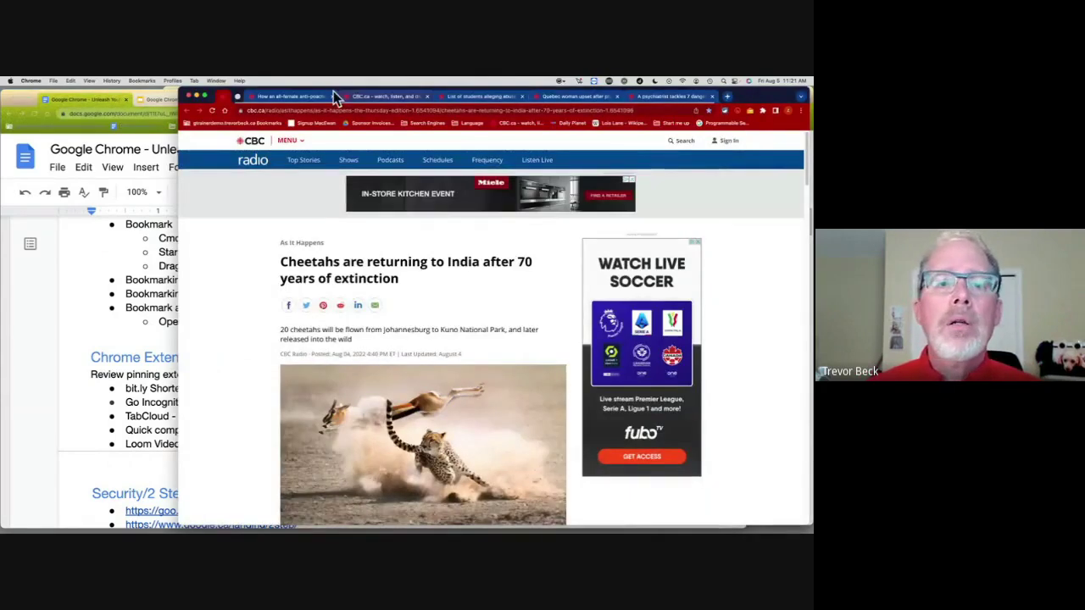
{"action": "left_click", "coordinate": [292, 109]}
{"action": "type", "text": "drive"}
{"action": "key", "text": "Return"}
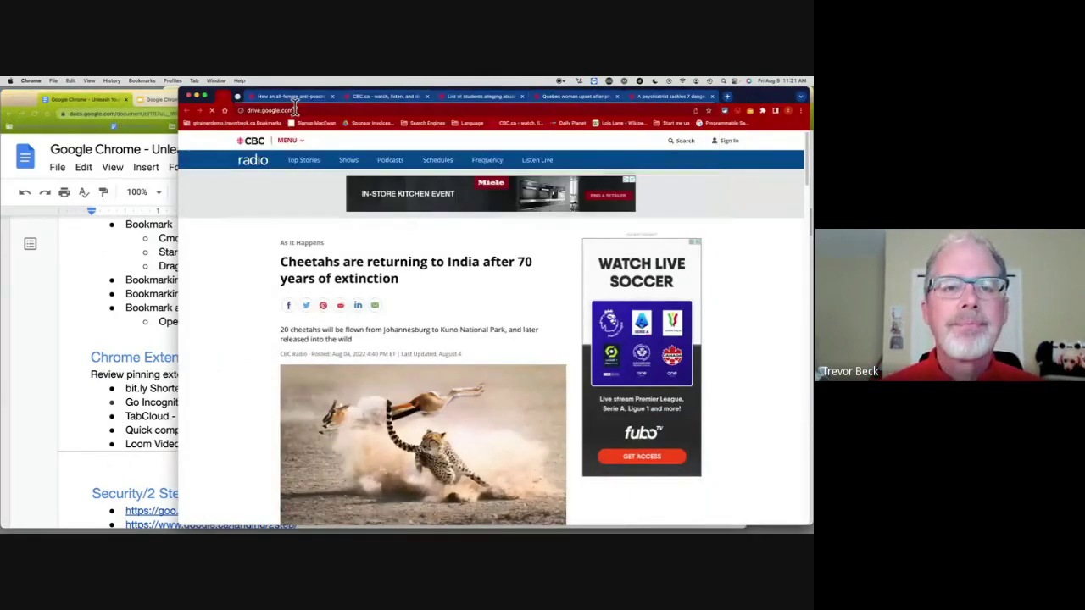